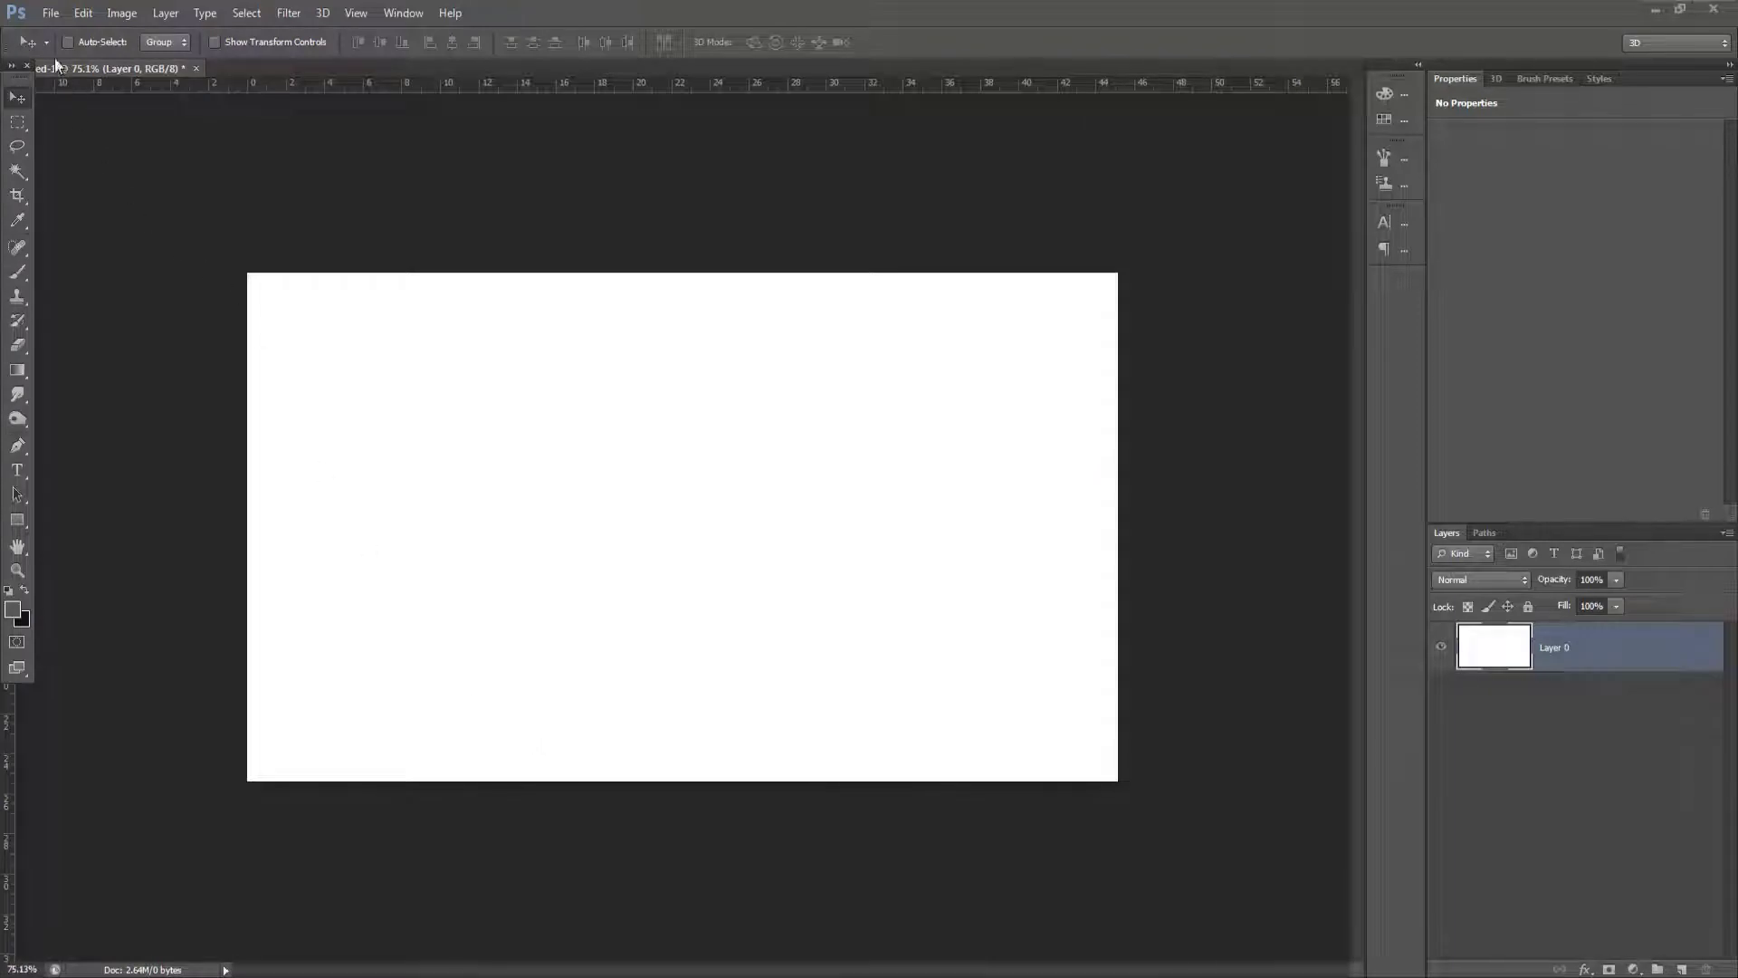
# Open background.jpg and copy it onto the untitled canvas as a new layer
pyautogui.click(54, 15)
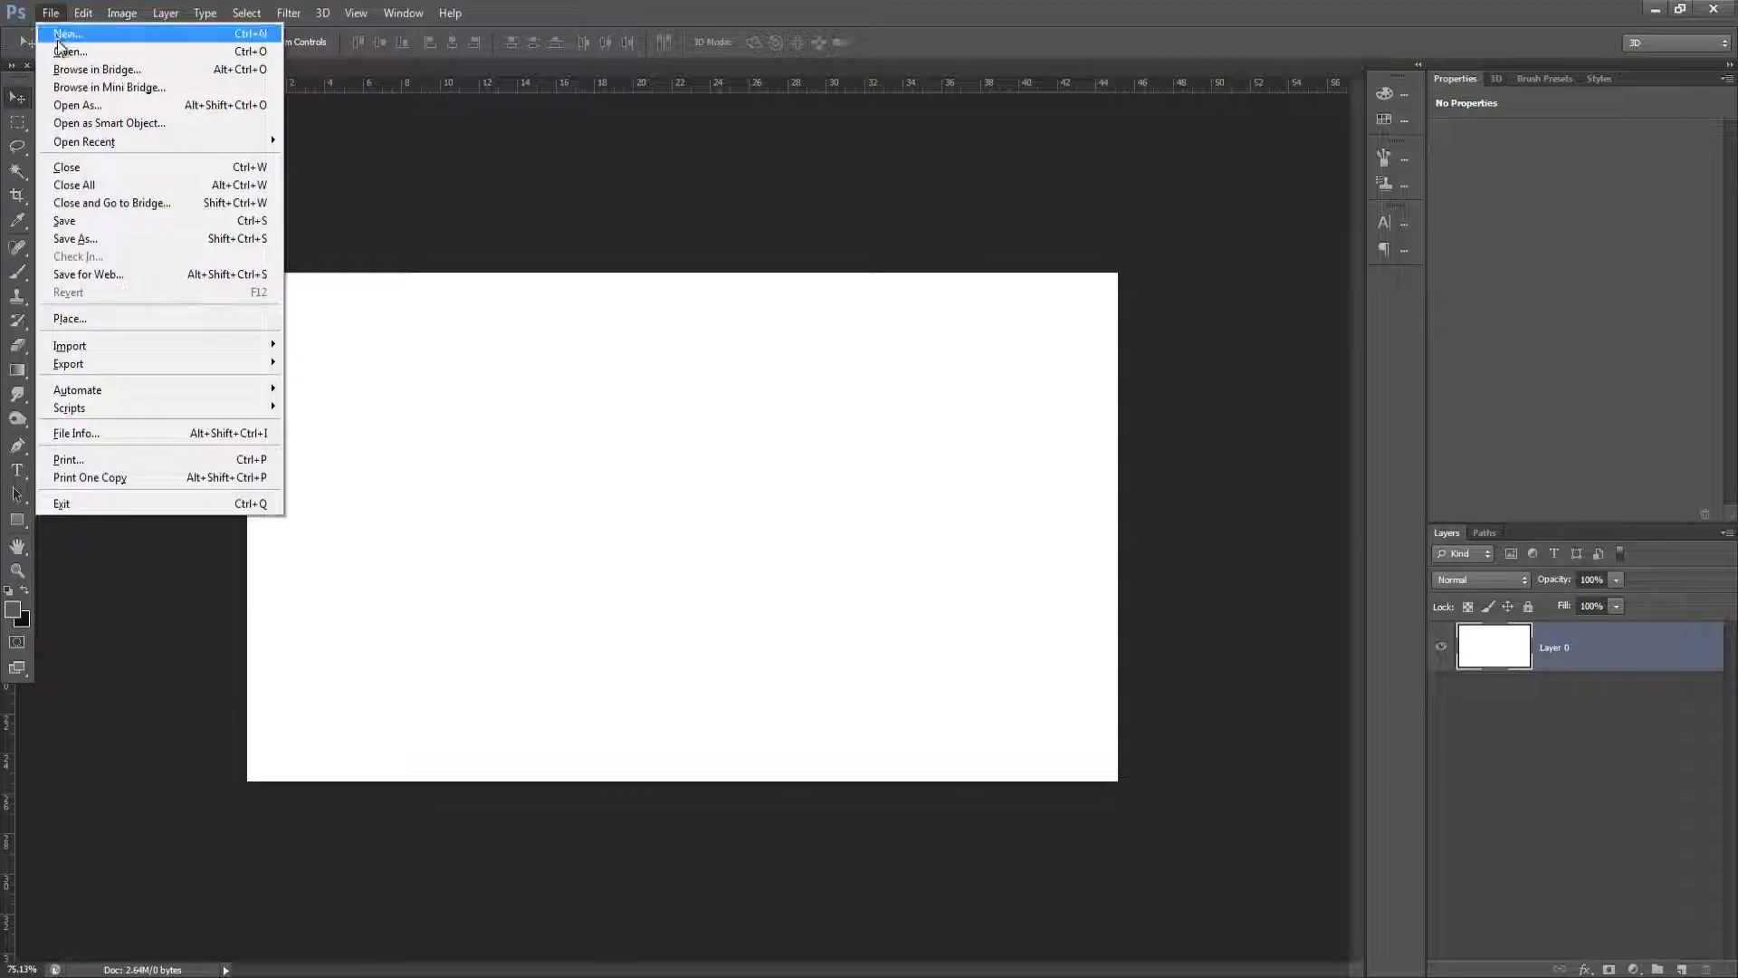
pyautogui.click(62, 52)
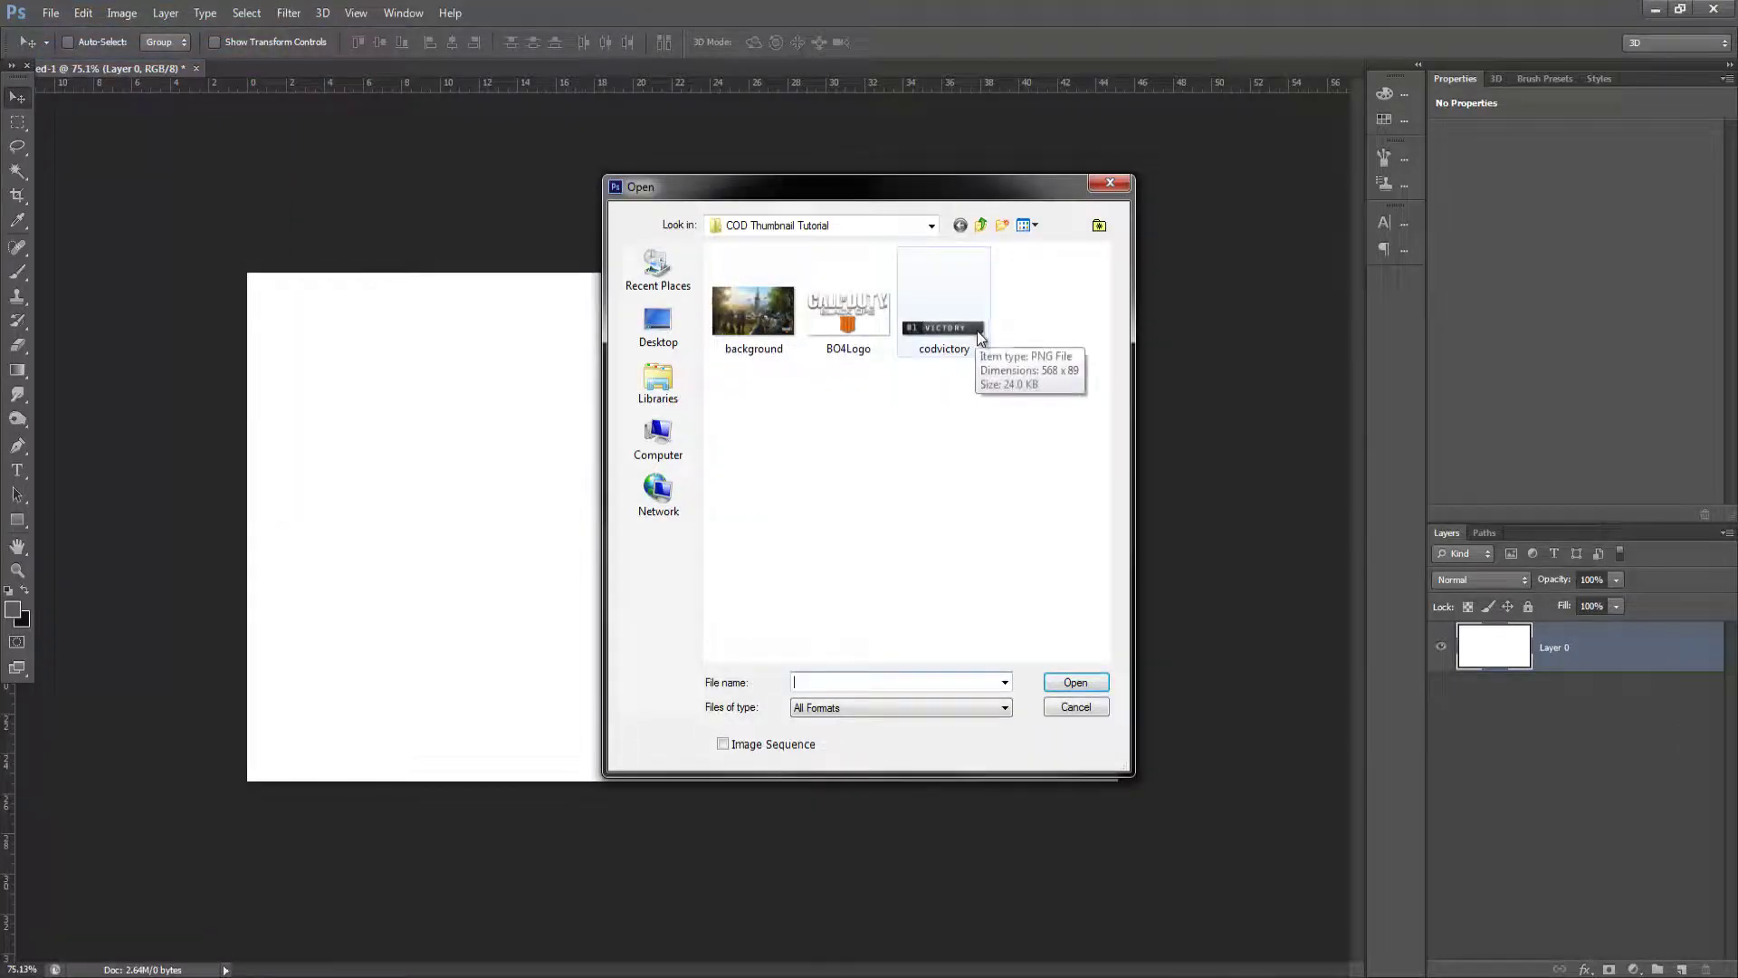
pyautogui.doubleClick(752, 324)
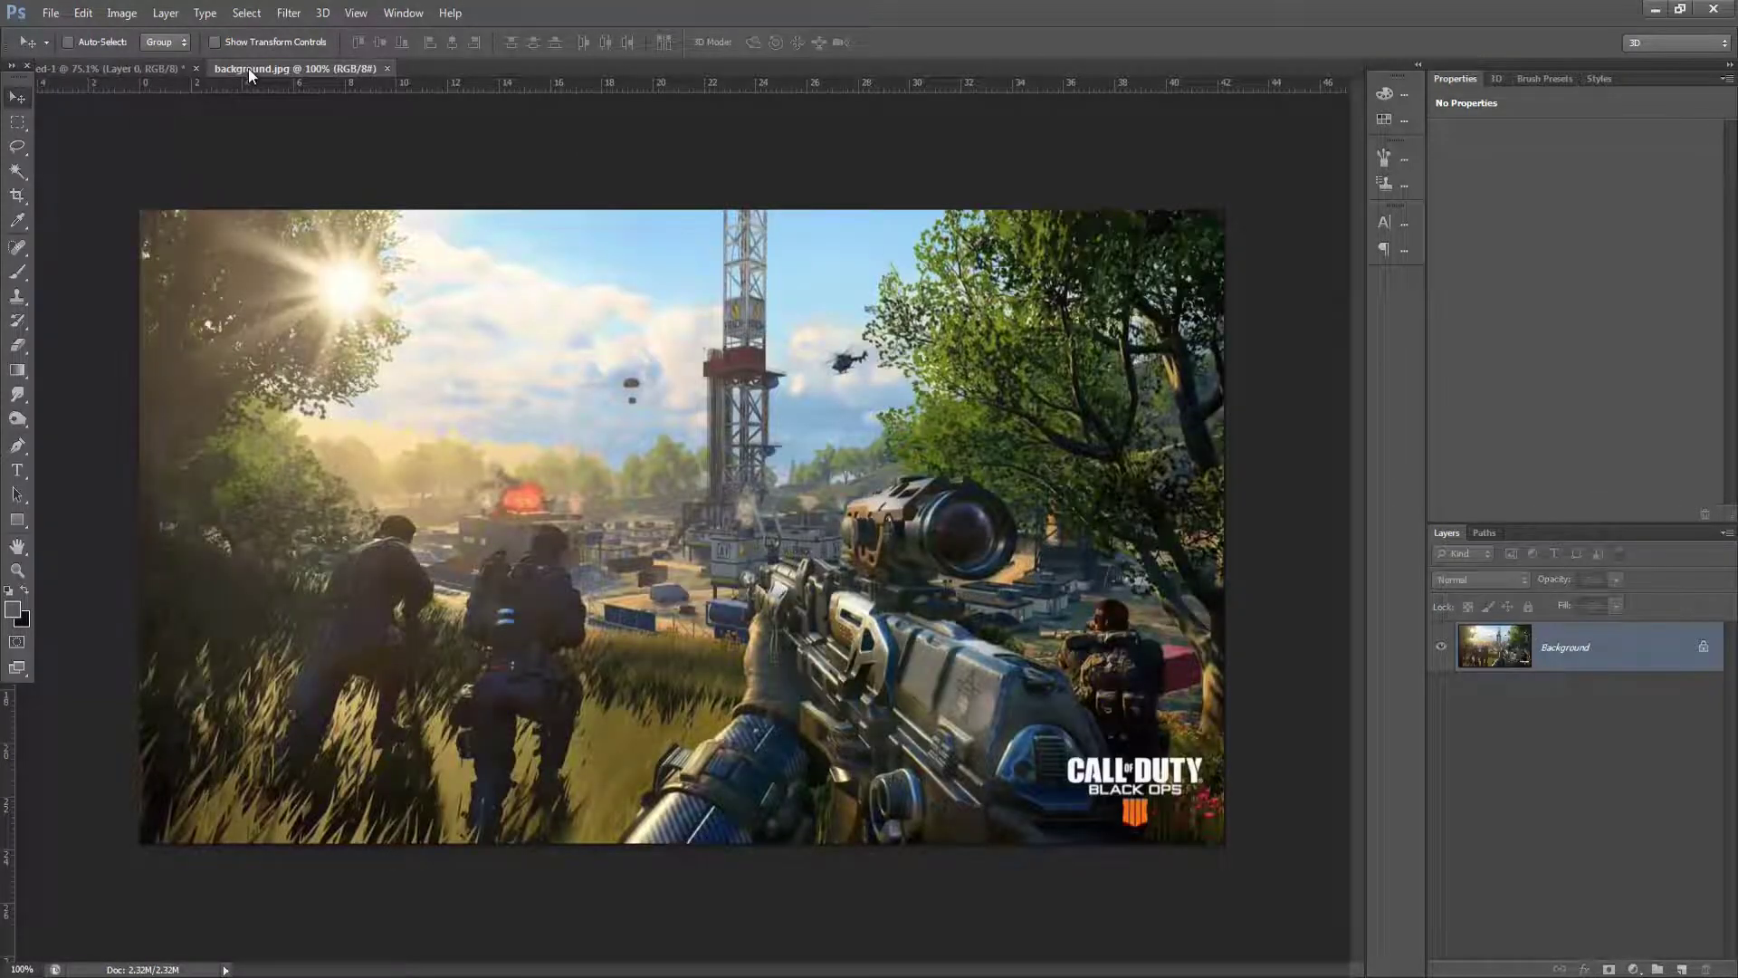
pyautogui.moveTo(248, 68); pyautogui.dragTo(650, 424)
pyautogui.moveTo(759, 524); pyautogui.dragTo(536, 528)
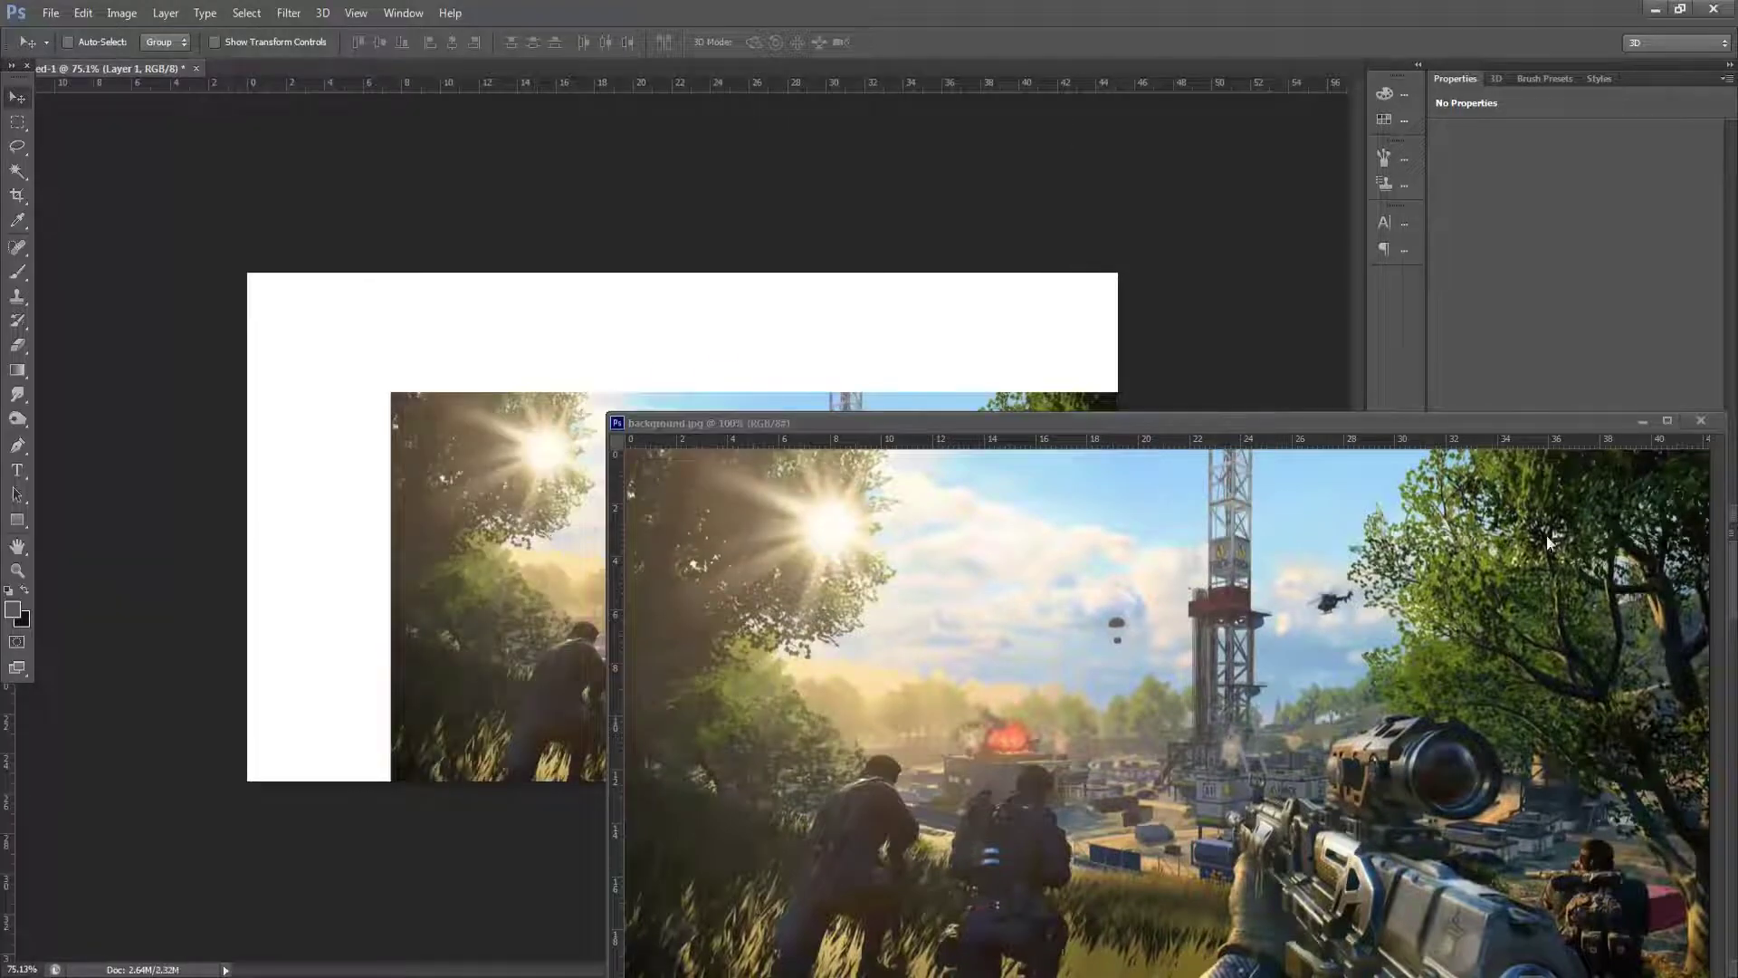
pyautogui.click(1701, 421)
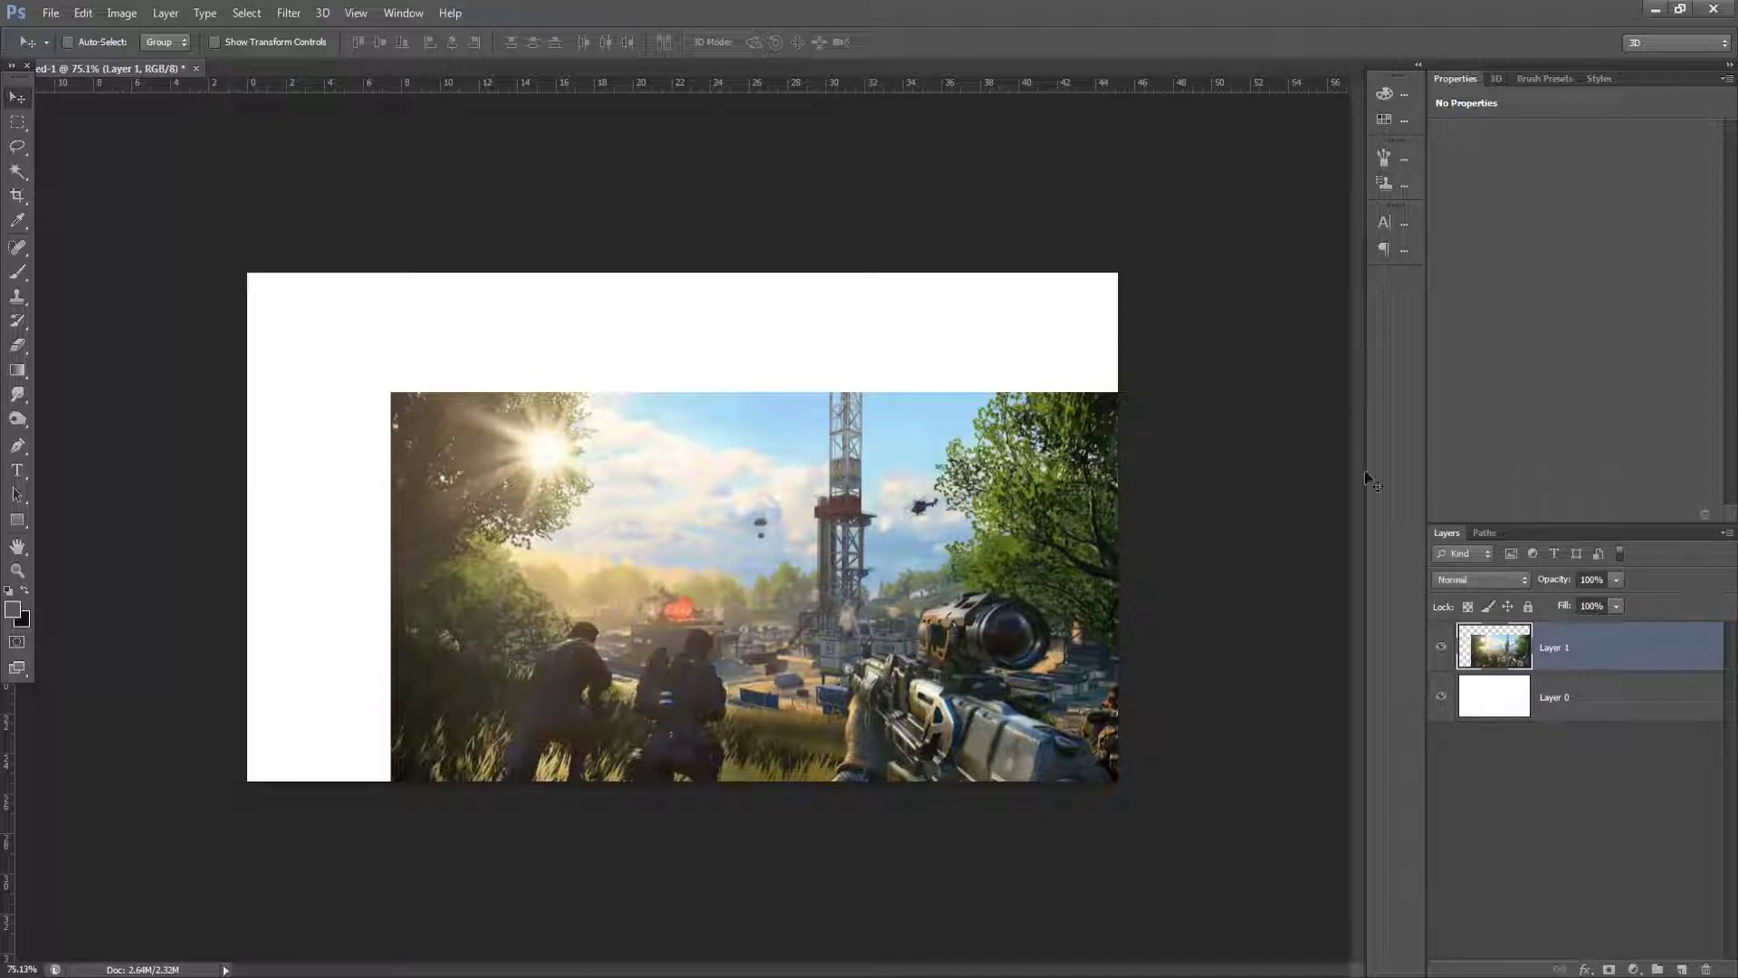
# Position the screenshot and scale it to about 125% so it covers the canvas
pyautogui.moveTo(910, 577); pyautogui.dragTo(759, 459)
pyautogui.hotkey('ctrl', 't')
pyautogui.moveTo(1061, 751); pyautogui.dragTo(1264, 841)
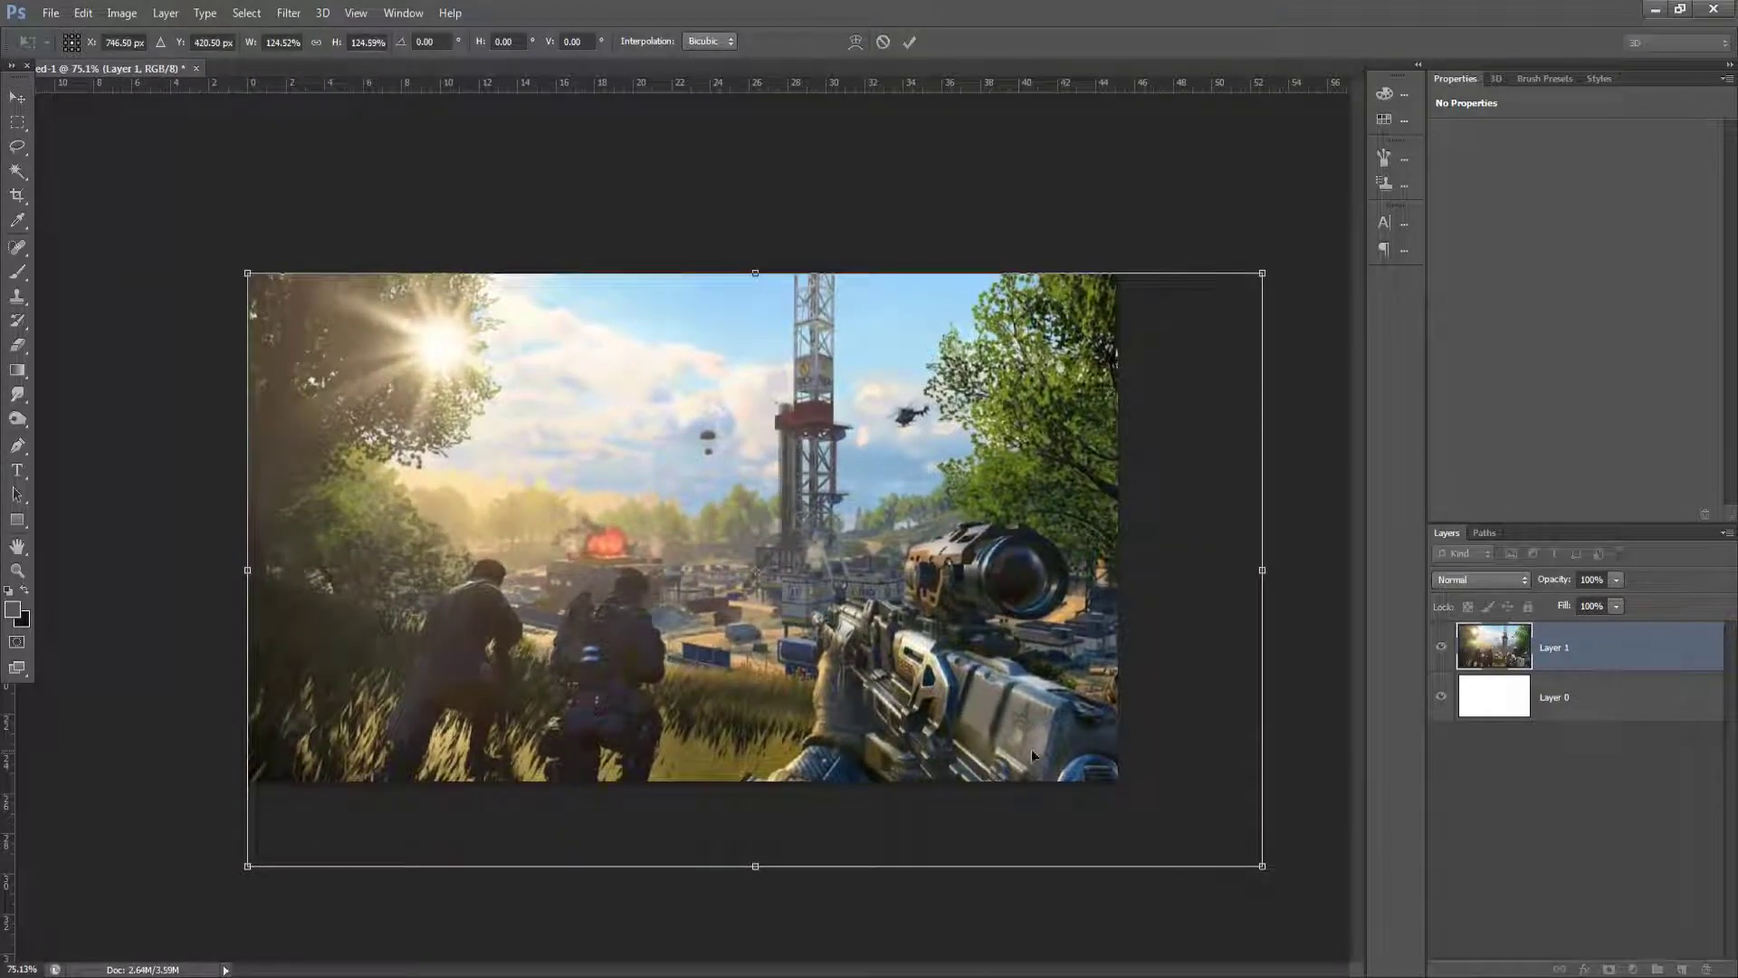
pyautogui.moveTo(1010, 754); pyautogui.dragTo(1024, 715)
pyautogui.moveTo(1284, 807); pyautogui.dragTo(1273, 800)
pyautogui.press('Return')
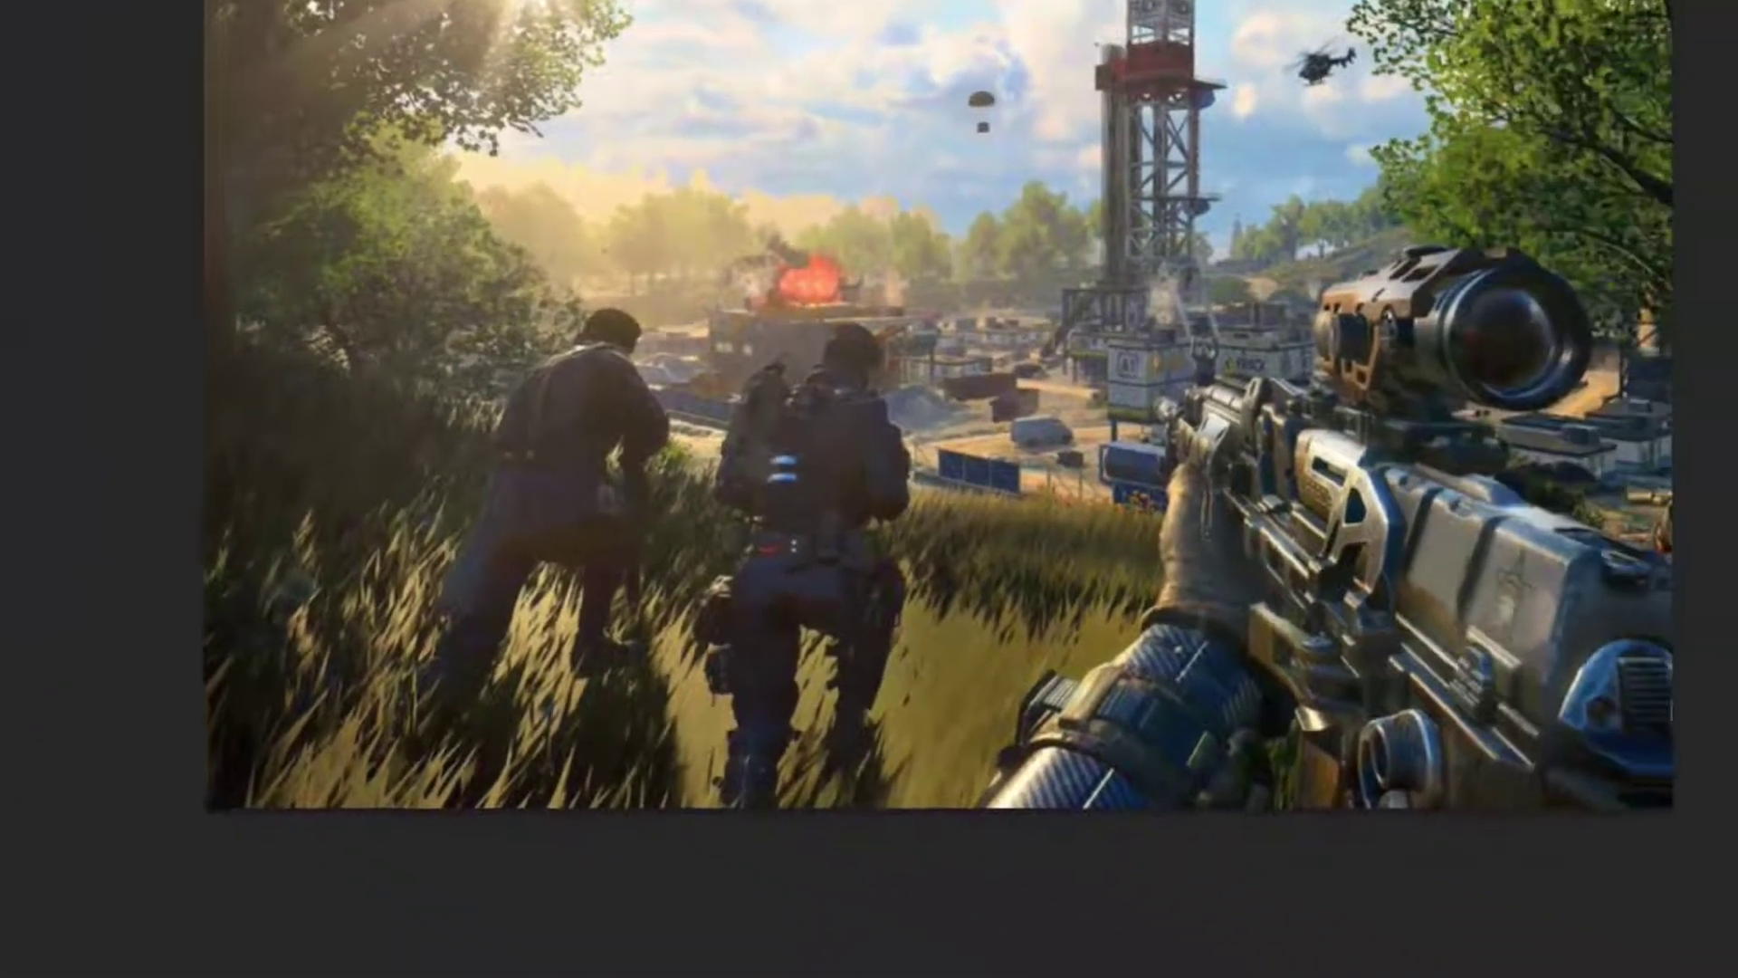
# Zoom in and trace the pen path around the rifle scope's underside, lens and top
pyautogui.hotkey('ctrl', '+')
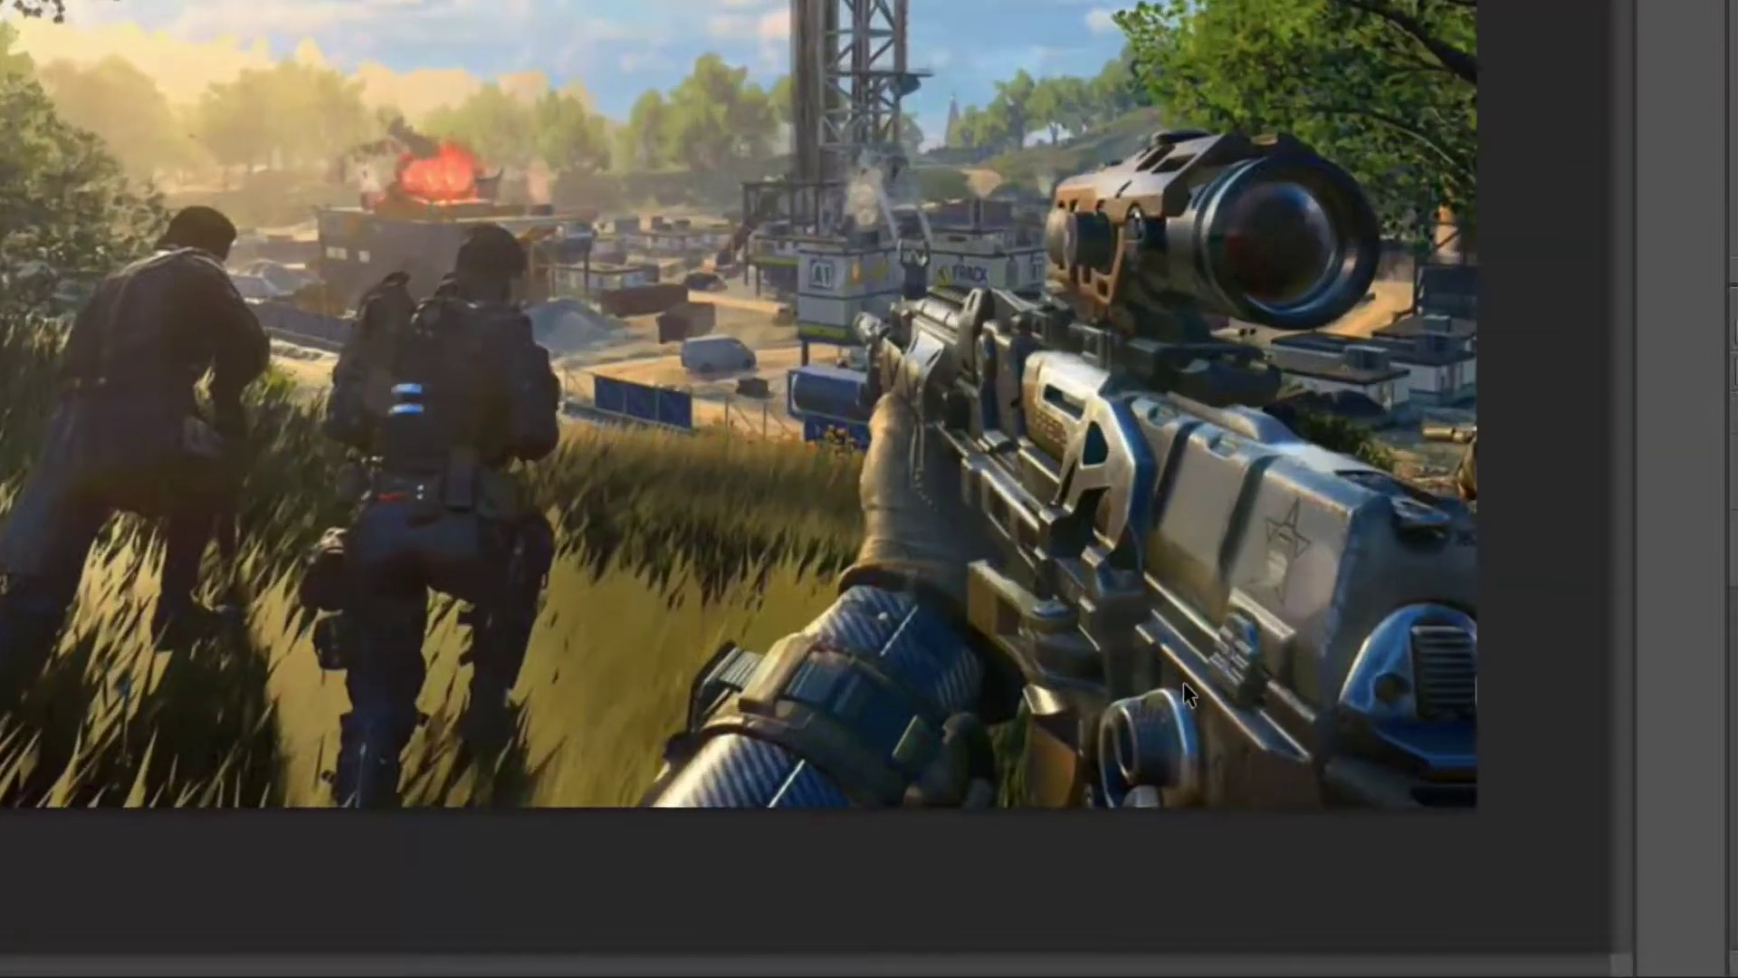
pyautogui.hotkey('ctrl', '+')
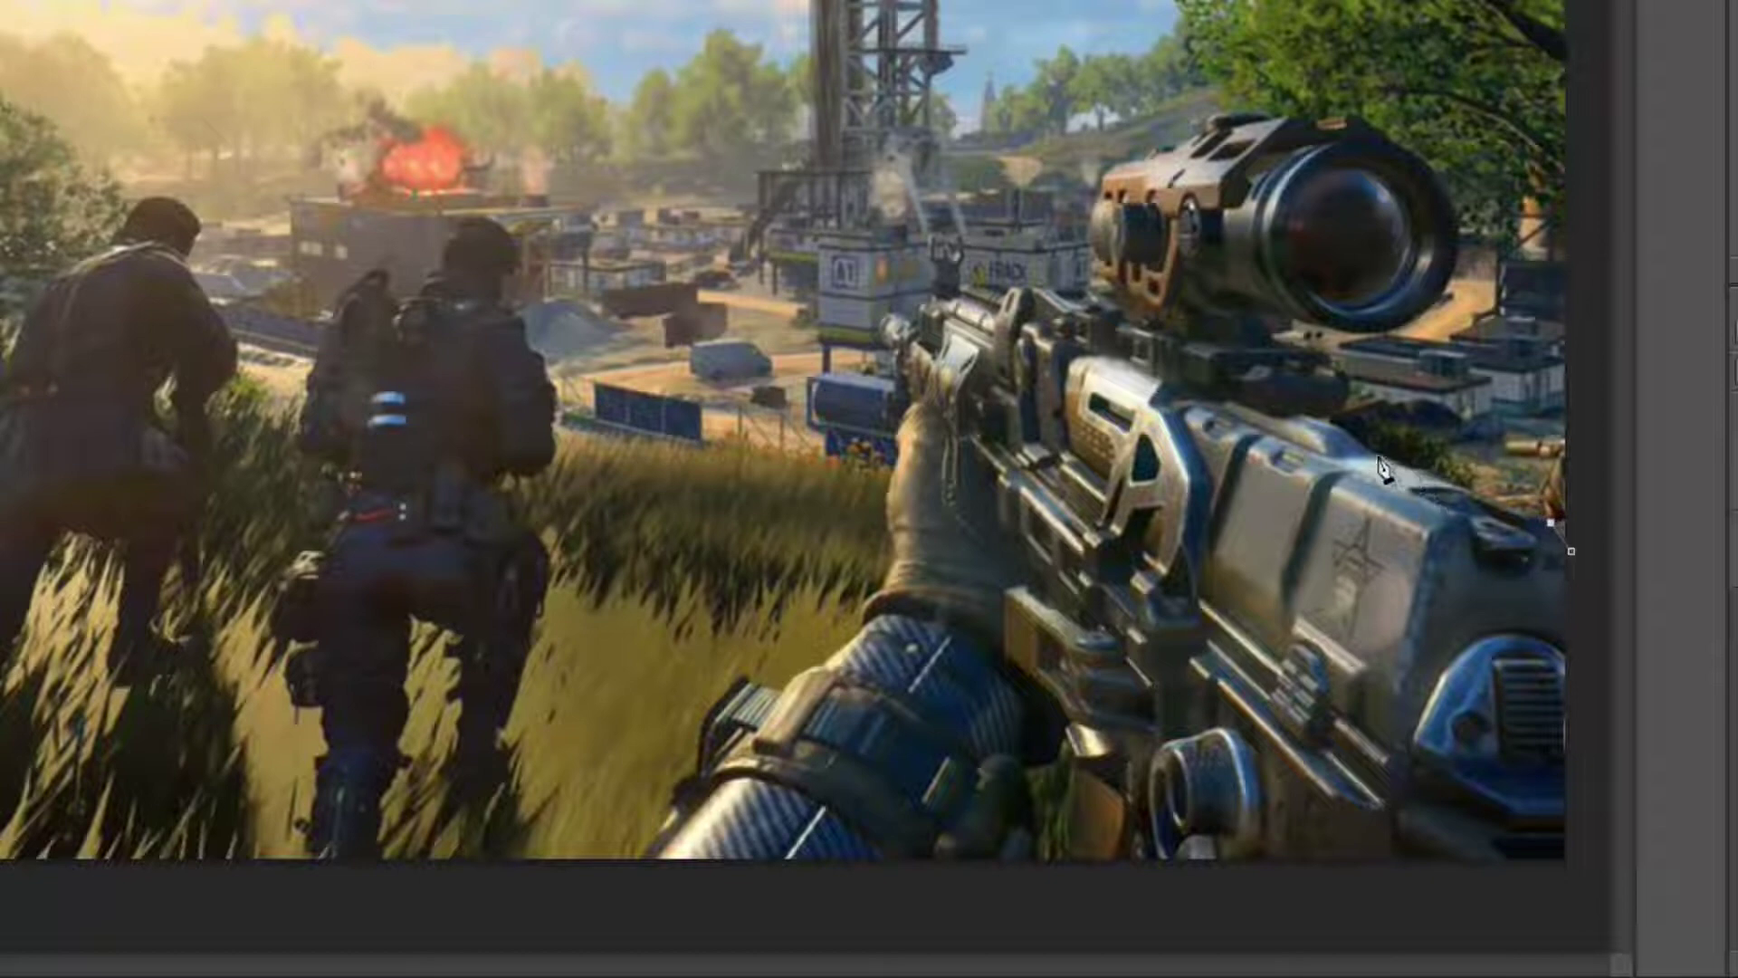
pyautogui.click(1346, 405)
pyautogui.click(1351, 375)
pyautogui.click(1330, 365)
pyautogui.click(1273, 339)
pyautogui.click(1263, 316)
pyautogui.click(1342, 330)
pyautogui.click(1462, 226)
pyautogui.moveTo(1388, 142); pyautogui.dragTo(1331, 131)
pyautogui.click(1352, 115)
pyautogui.click(1322, 121)
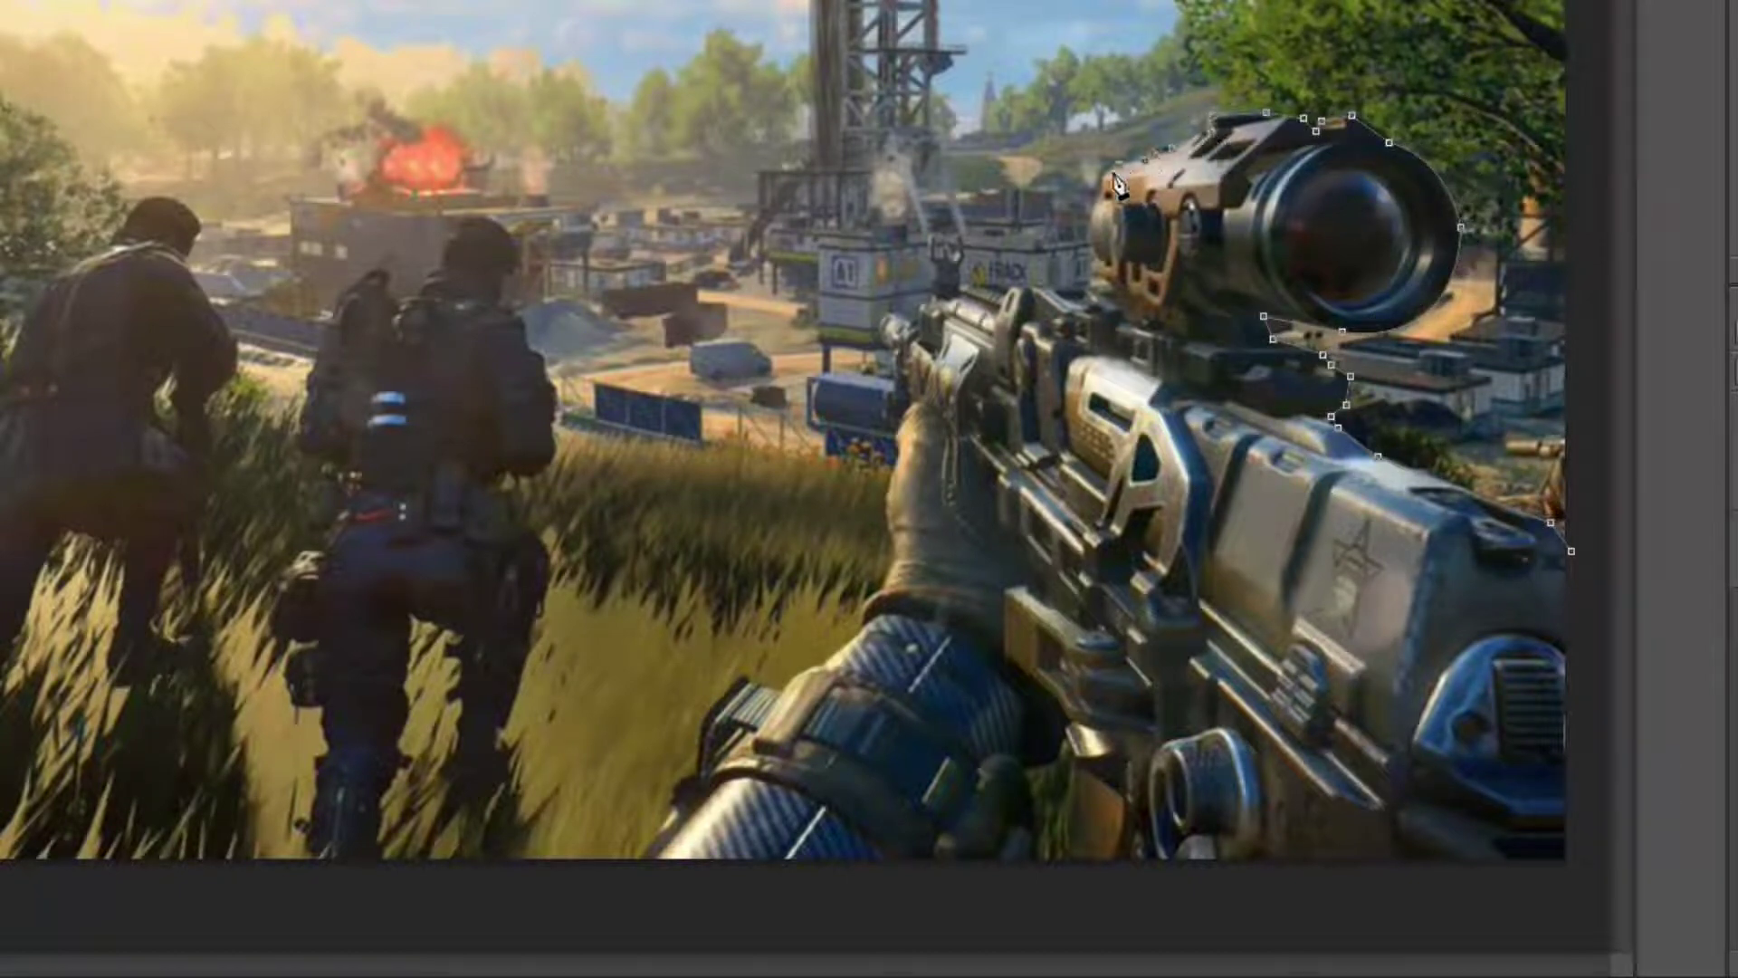
# Continue the path along the rifle's top edge, front sight and down the hand
pyautogui.click(1002, 280)
pyautogui.click(959, 281)
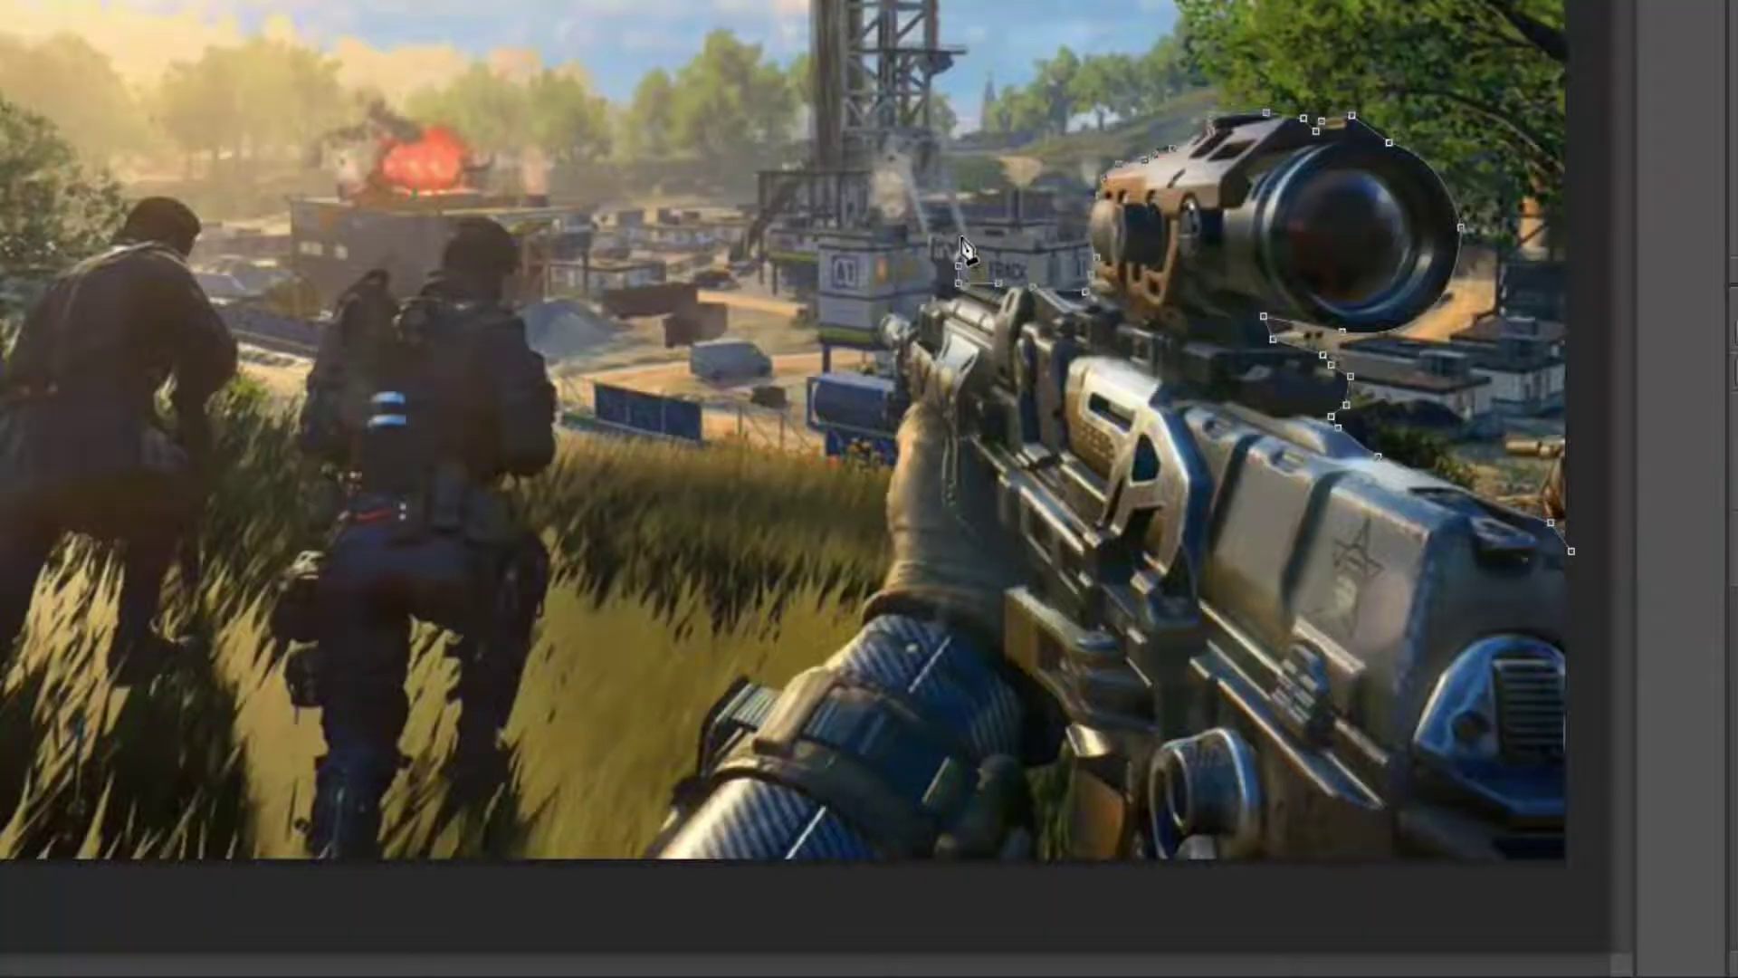
pyautogui.click(960, 263)
pyautogui.scroll(3, 960, 240)
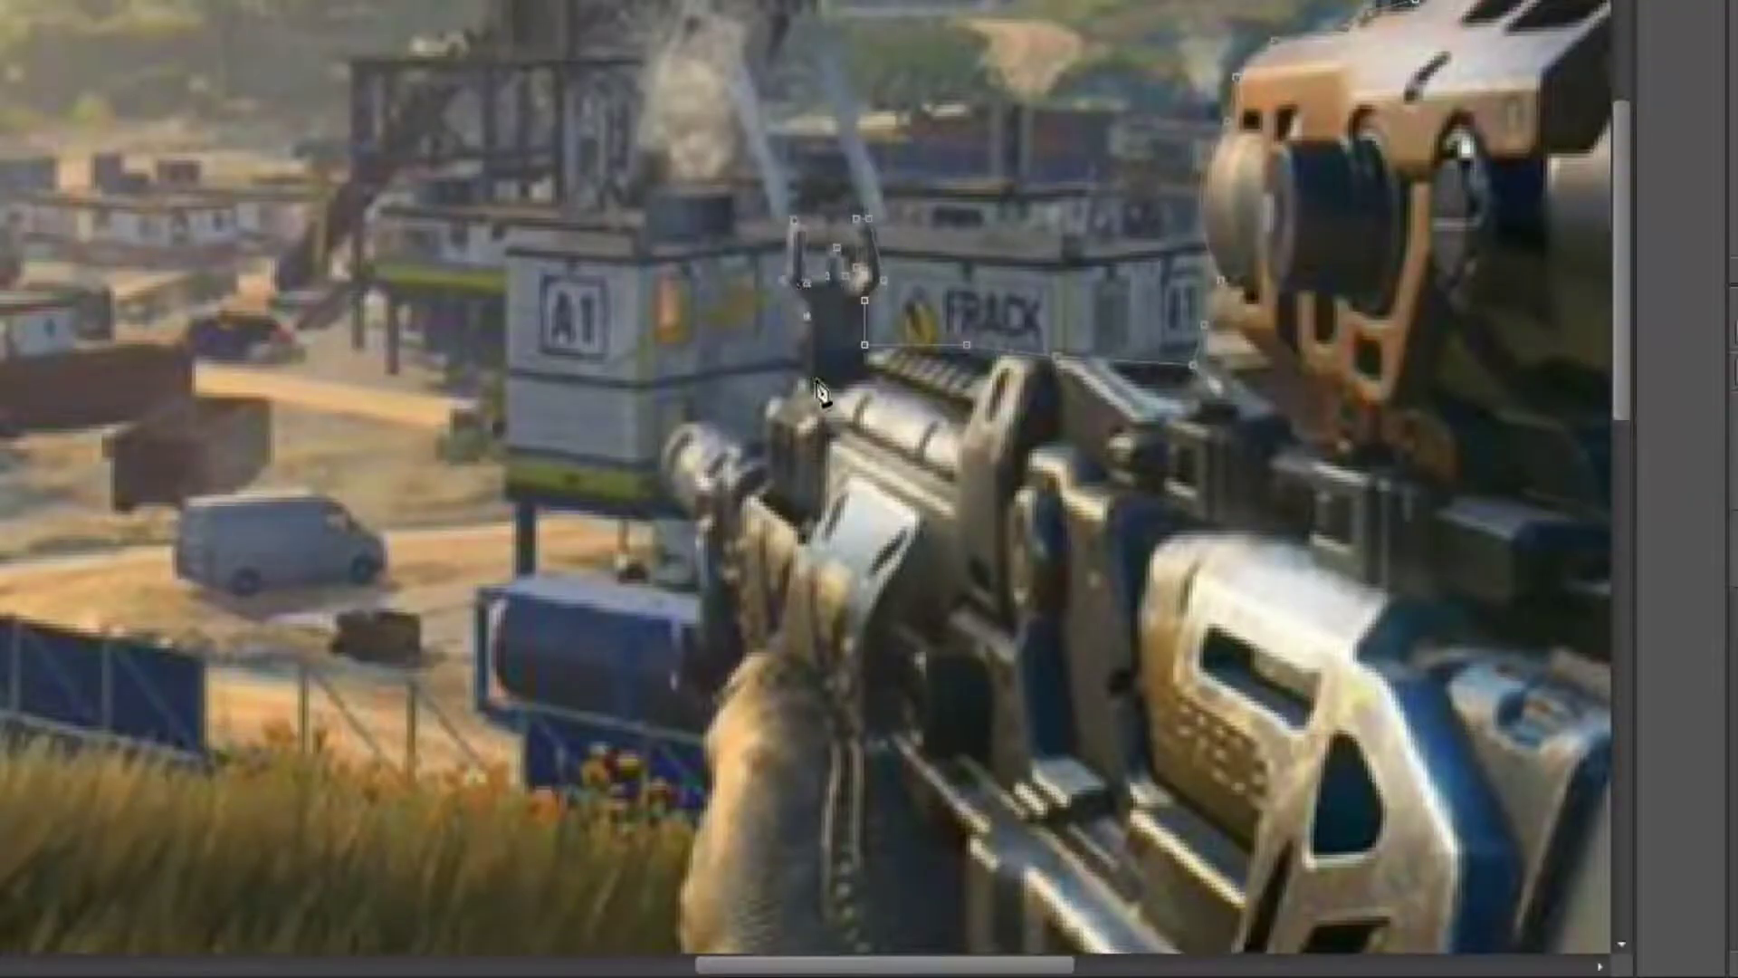
pyautogui.click(696, 644)
pyautogui.scroll(-5, 746, 710)
pyautogui.click(698, 751)
# Trace the sleeve, image bottom and grip gap, closing the path below the grip
pyautogui.click(489, 580)
pyautogui.click(481, 634)
pyautogui.click(447, 685)
pyautogui.click(393, 783)
pyautogui.click(931, 787)
pyautogui.click(912, 649)
pyautogui.click(952, 638)
pyautogui.click(975, 673)
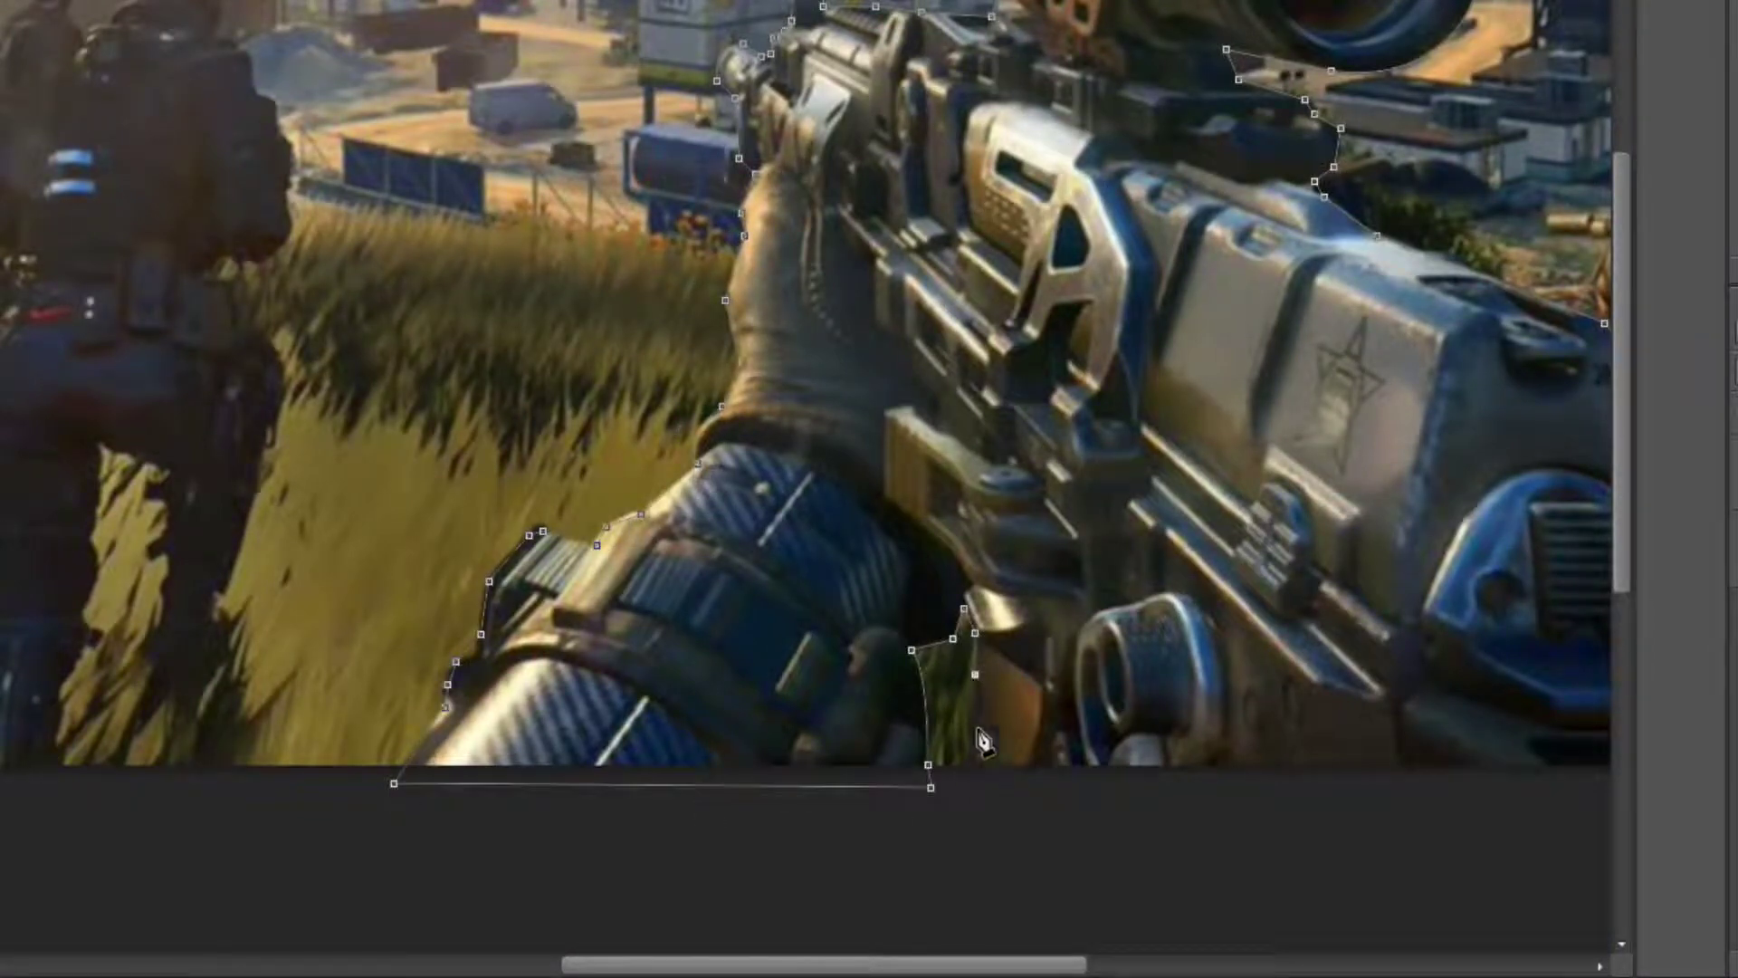
pyautogui.click(973, 779)
pyautogui.scroll(-4, 973, 778)
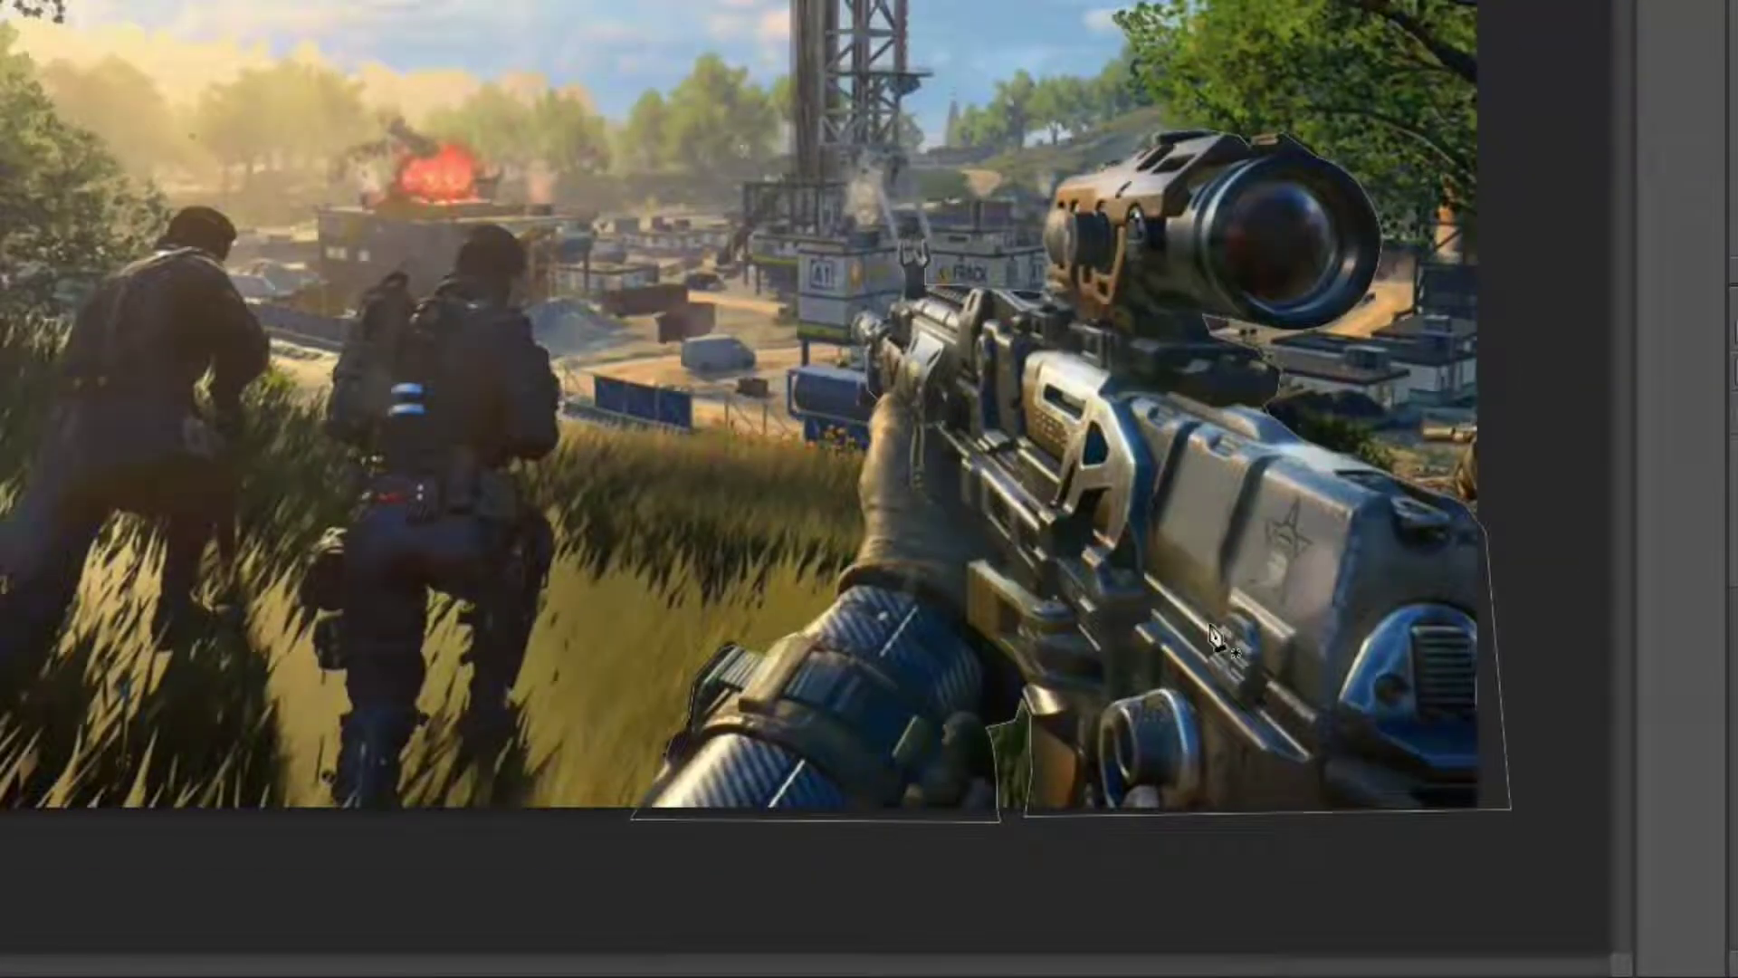
# Convert the rifle path to a selection and copy it to Layer 2 via Layer Via Copy
pyautogui.rightClick(1161, 713)
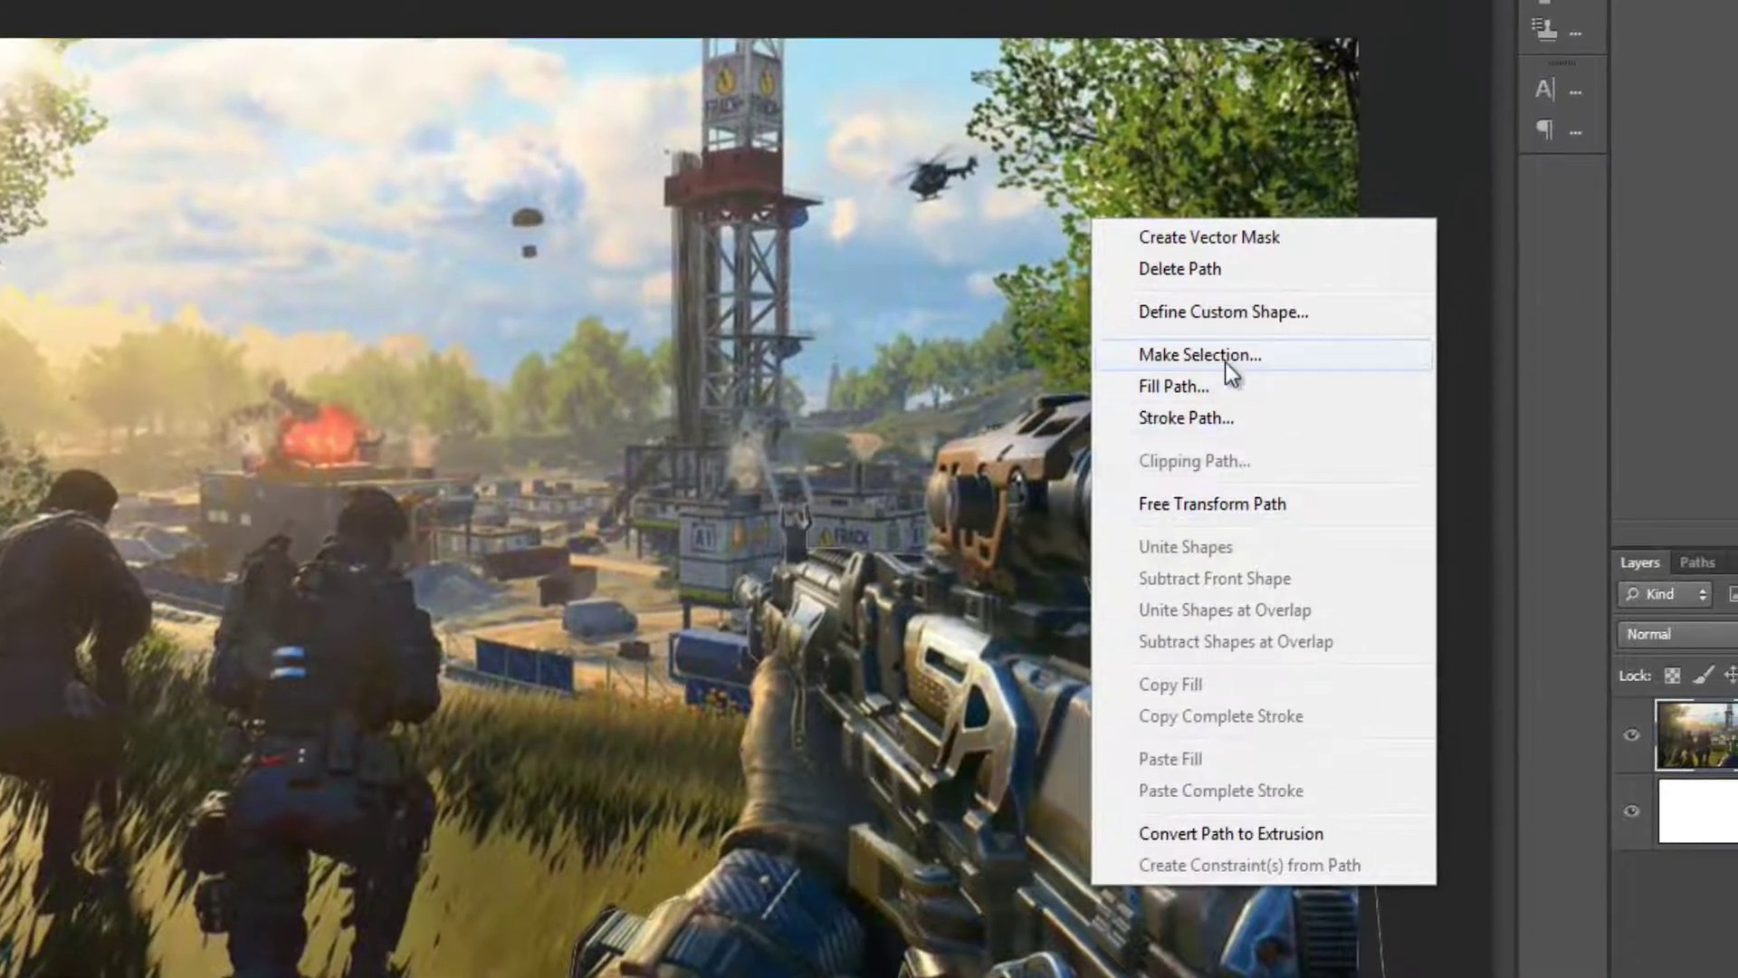
pyautogui.click(1277, 179)
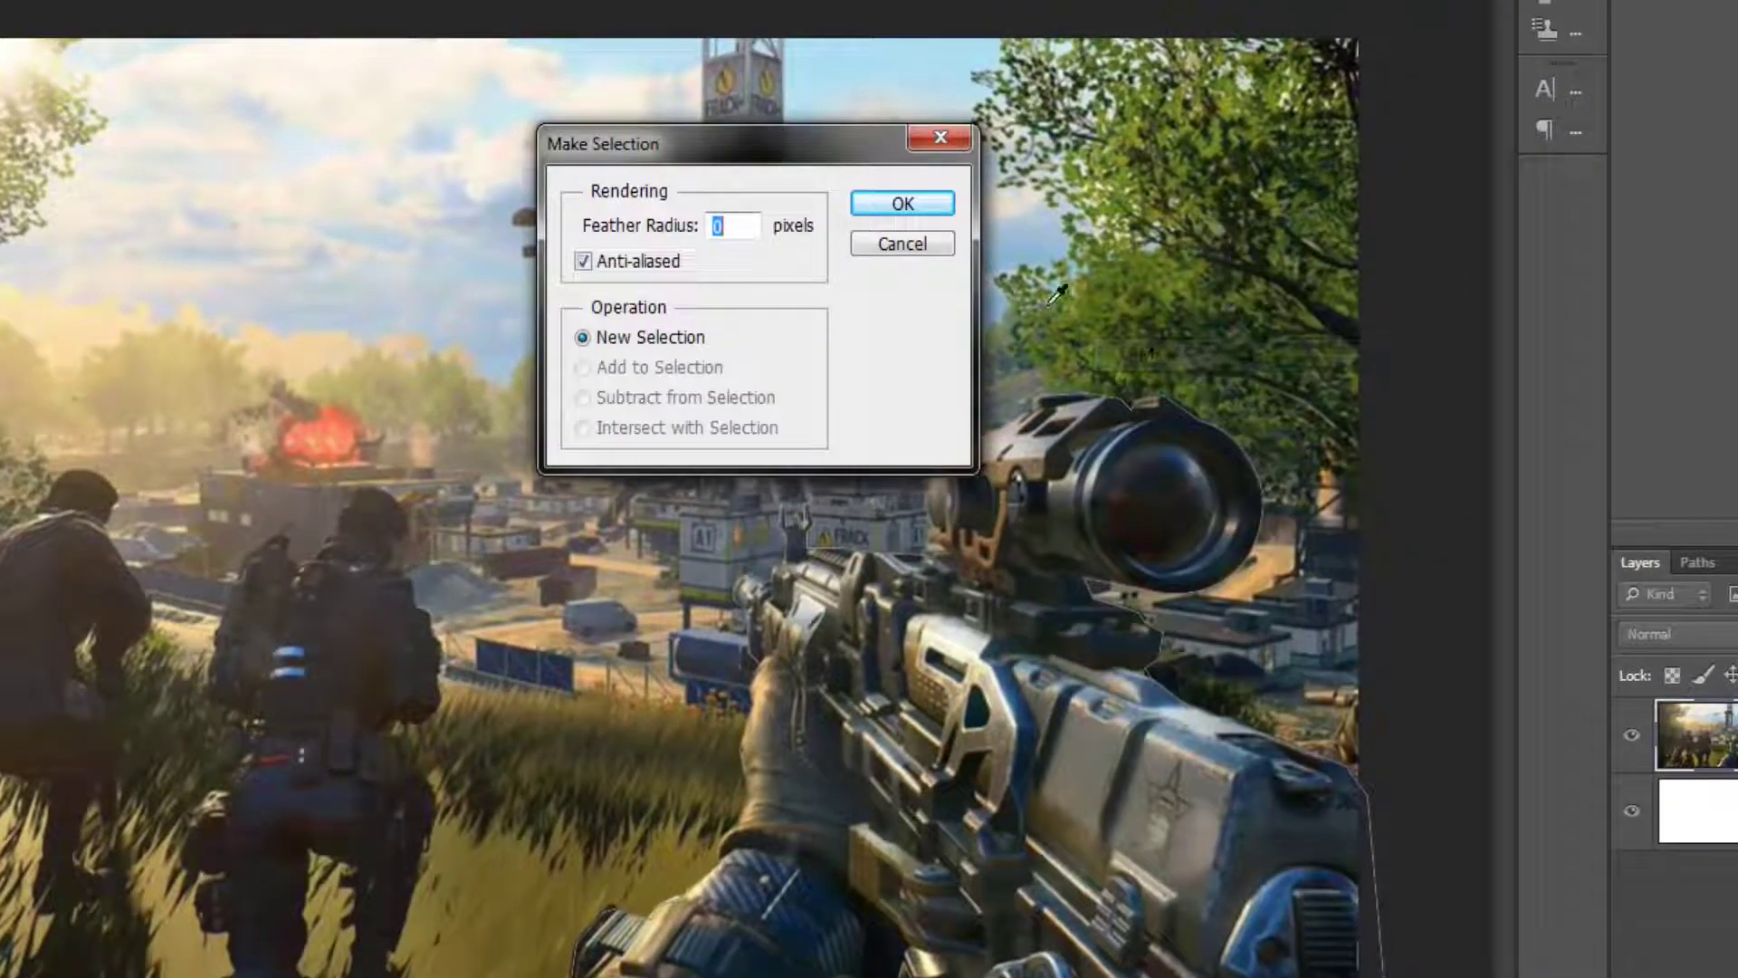
pyautogui.click(883, 211)
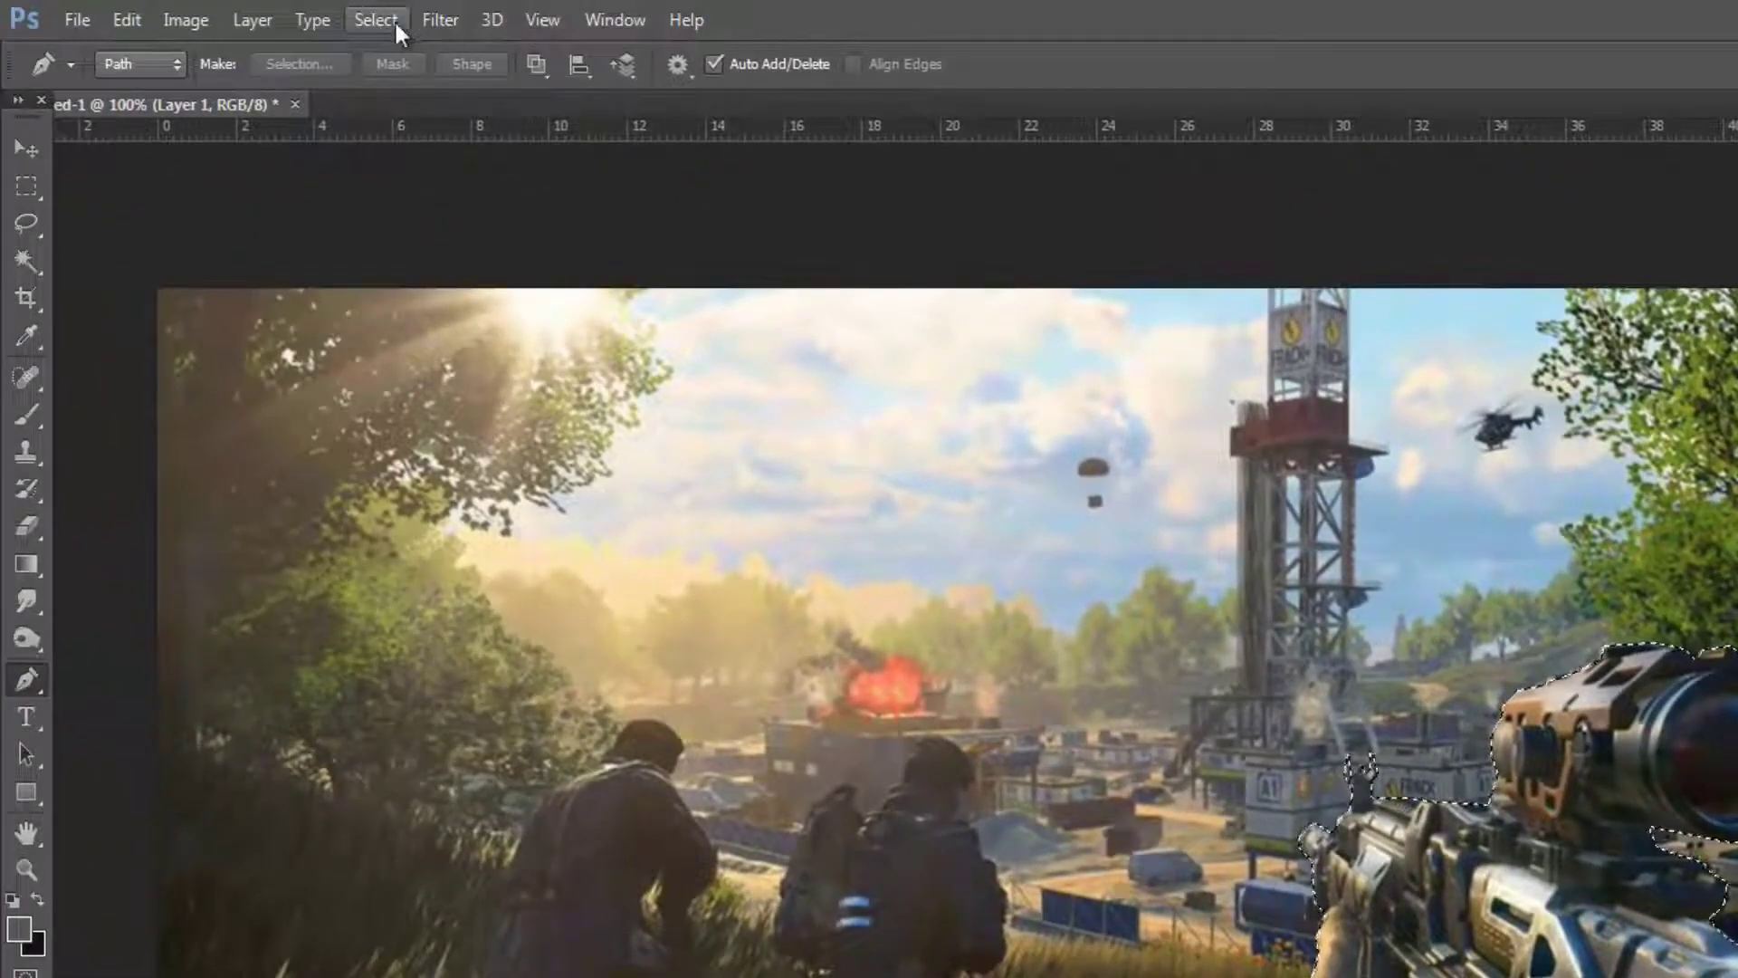
pyautogui.click(253, 20)
pyautogui.moveTo(265, 52)
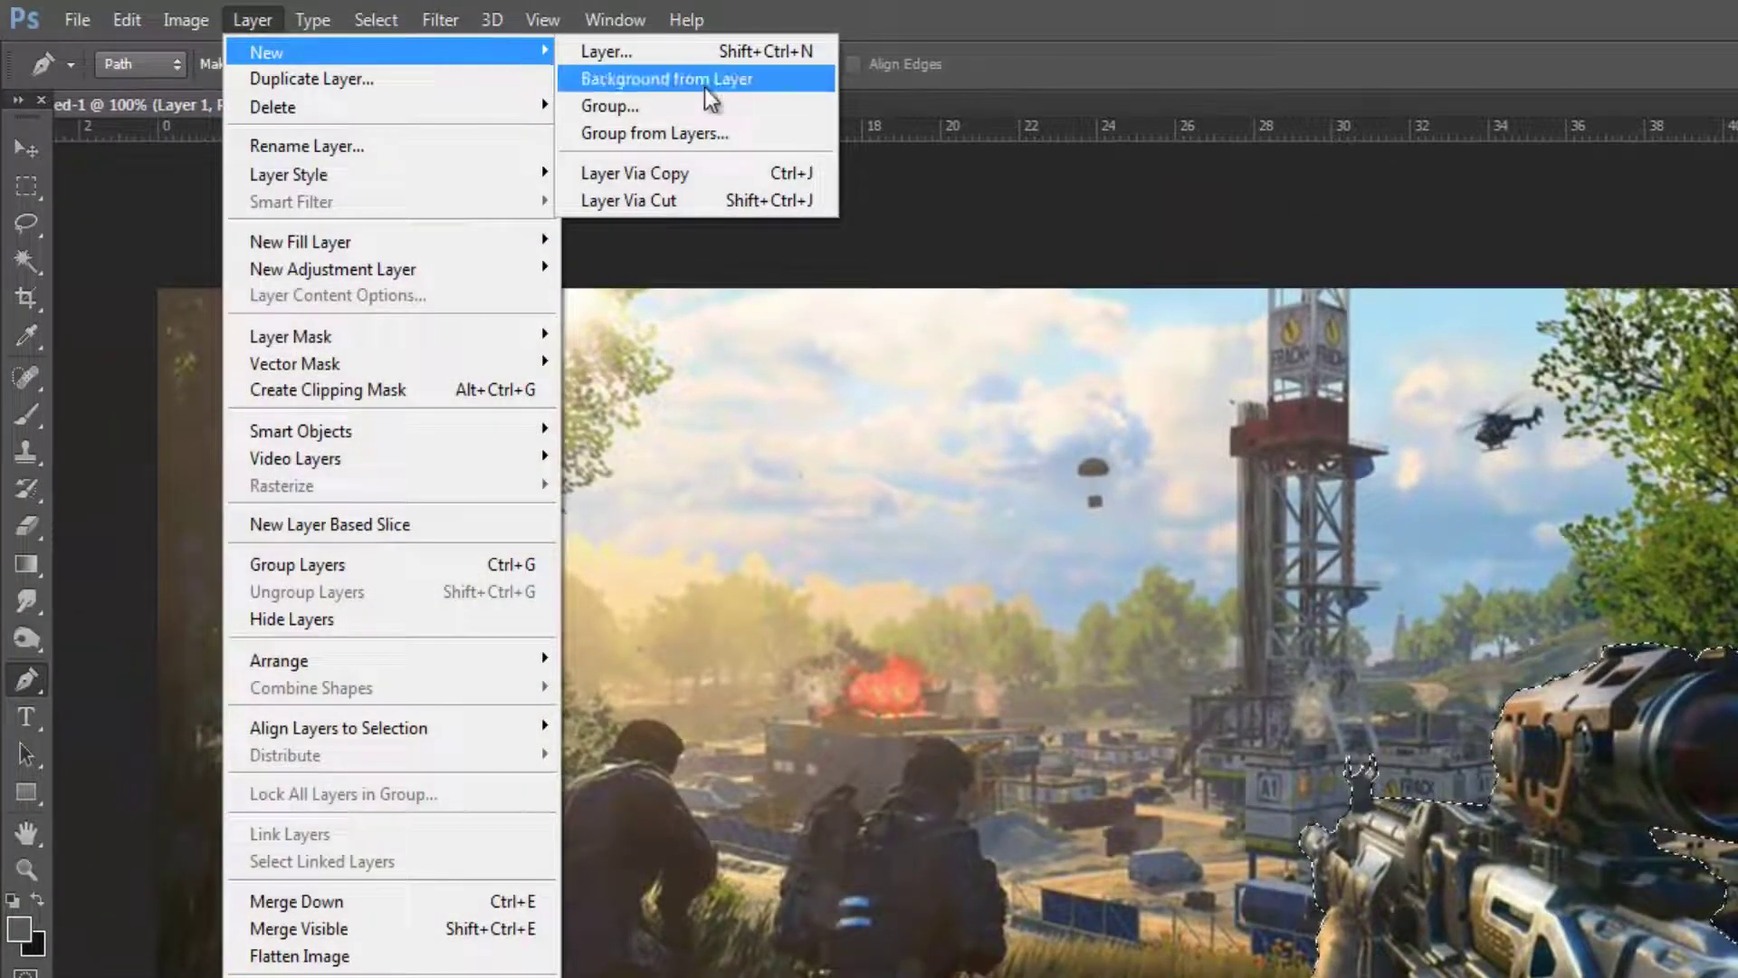
pyautogui.click(682, 173)
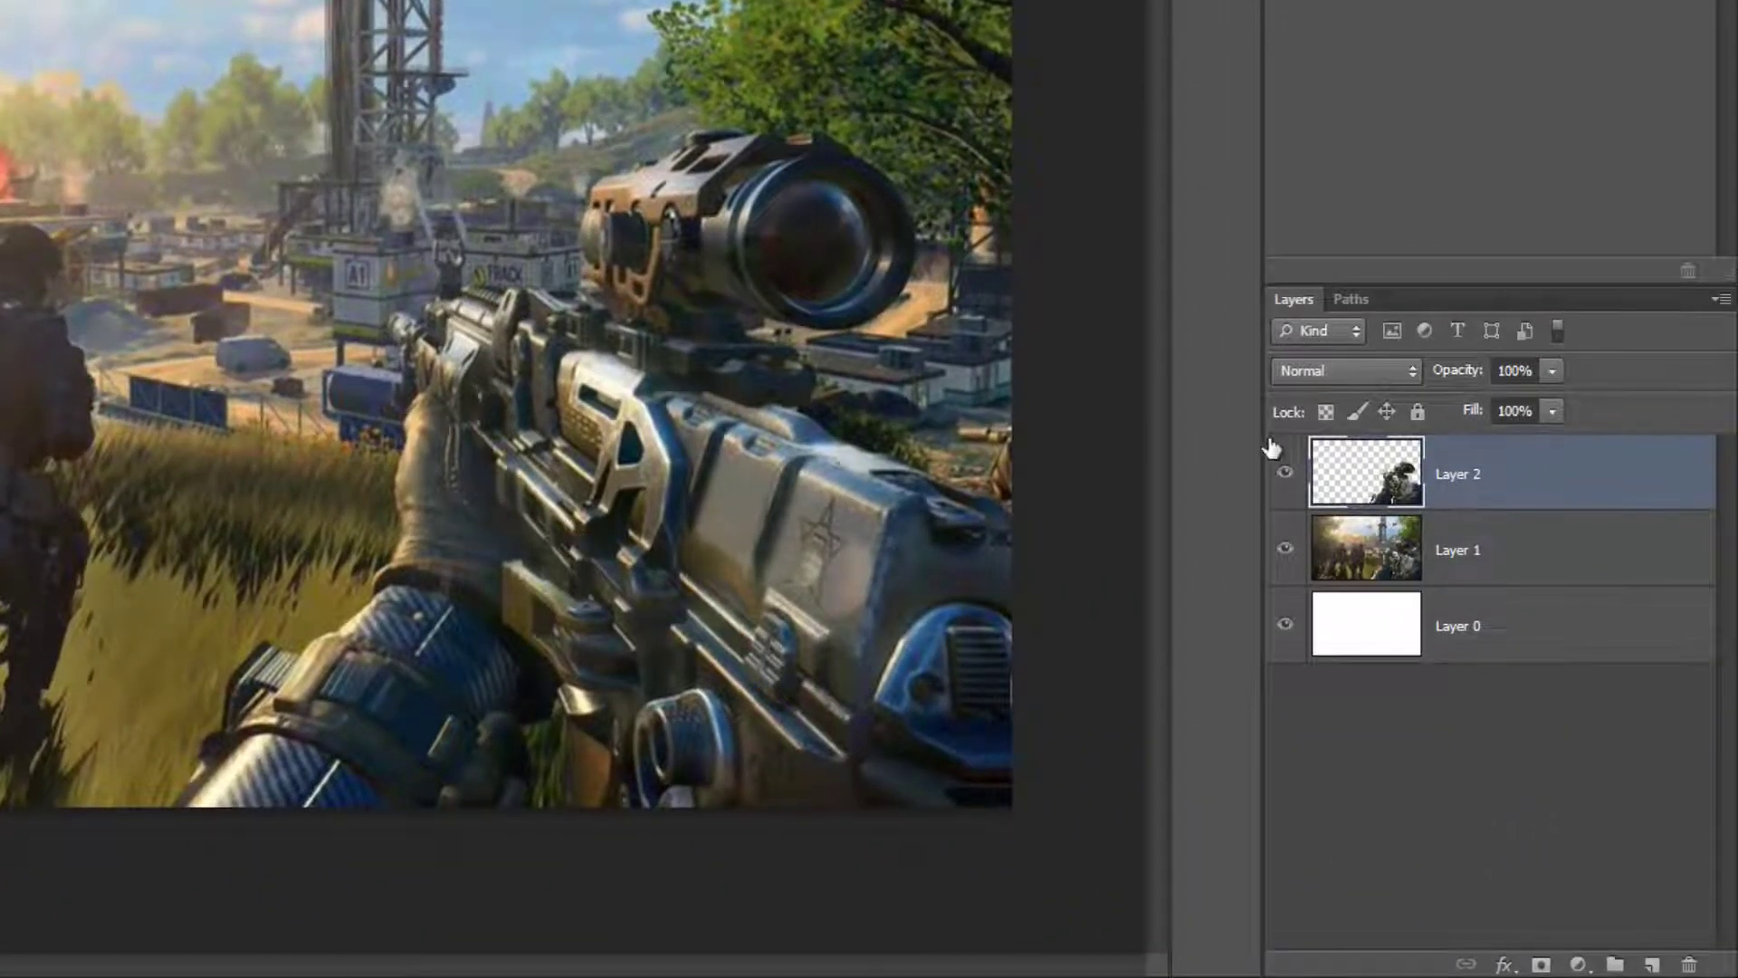
# Scale Layer 2's rifle cut-out up to about 113%, then hide Layer 2
pyautogui.hotkey('ctrl', 't')
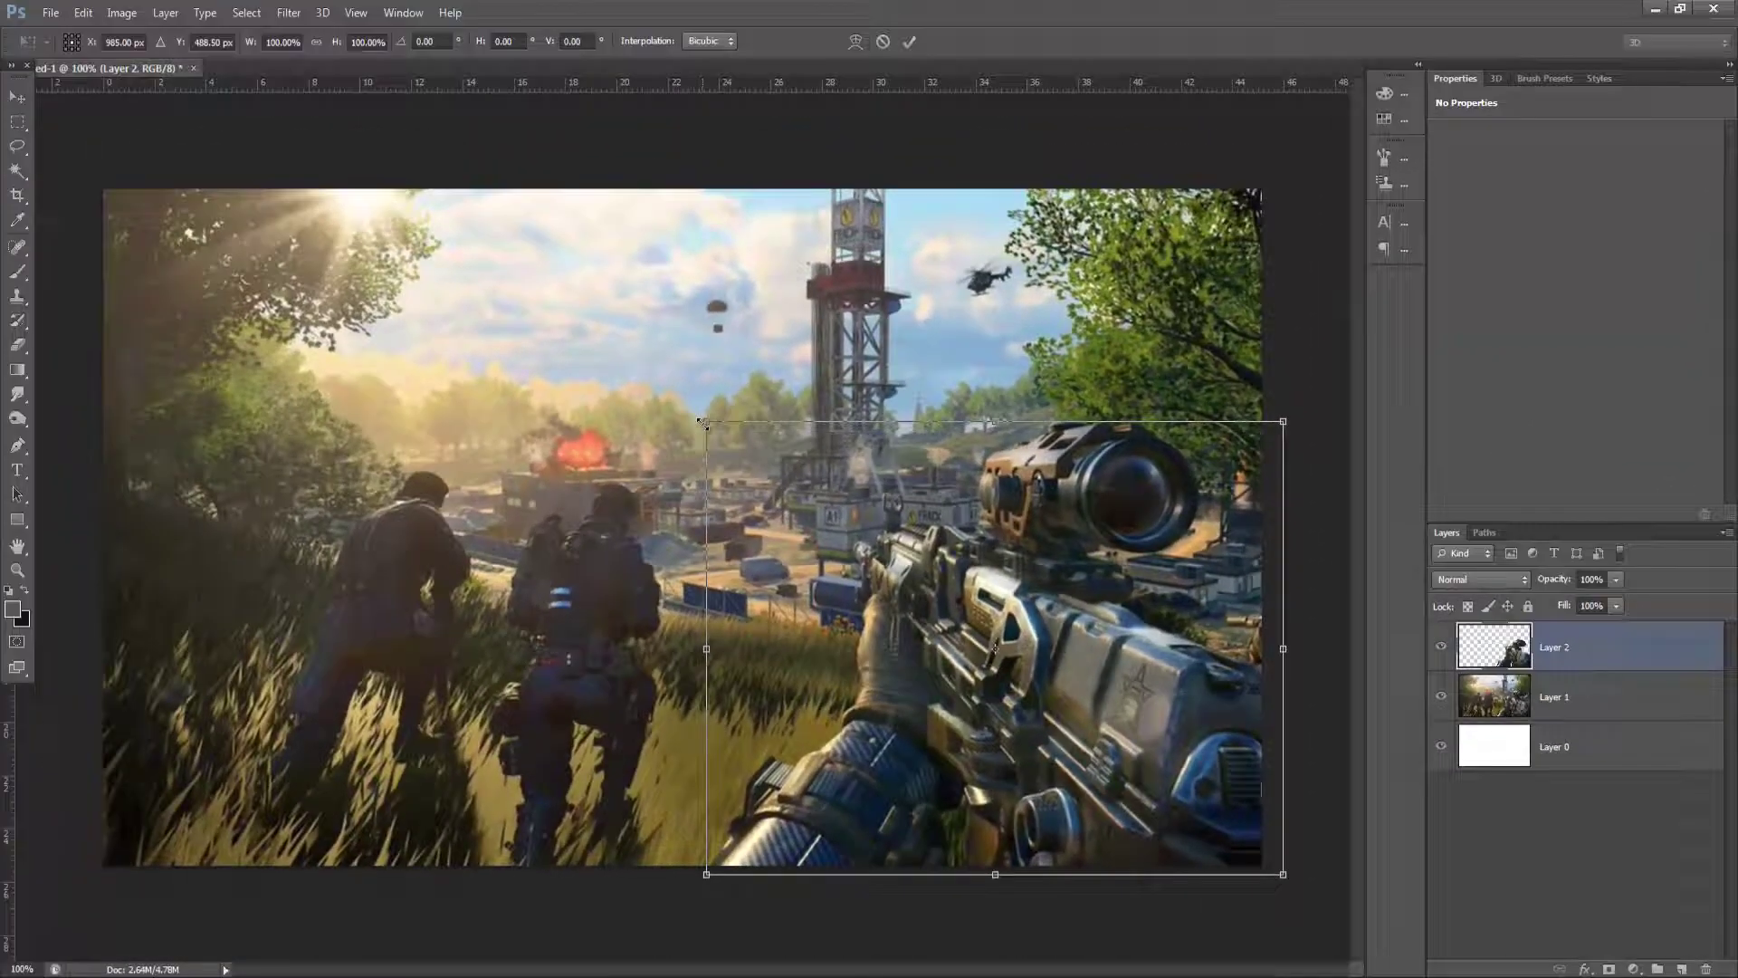
pyautogui.moveTo(699, 422); pyautogui.dragTo(597, 370)
pyautogui.press('Return')
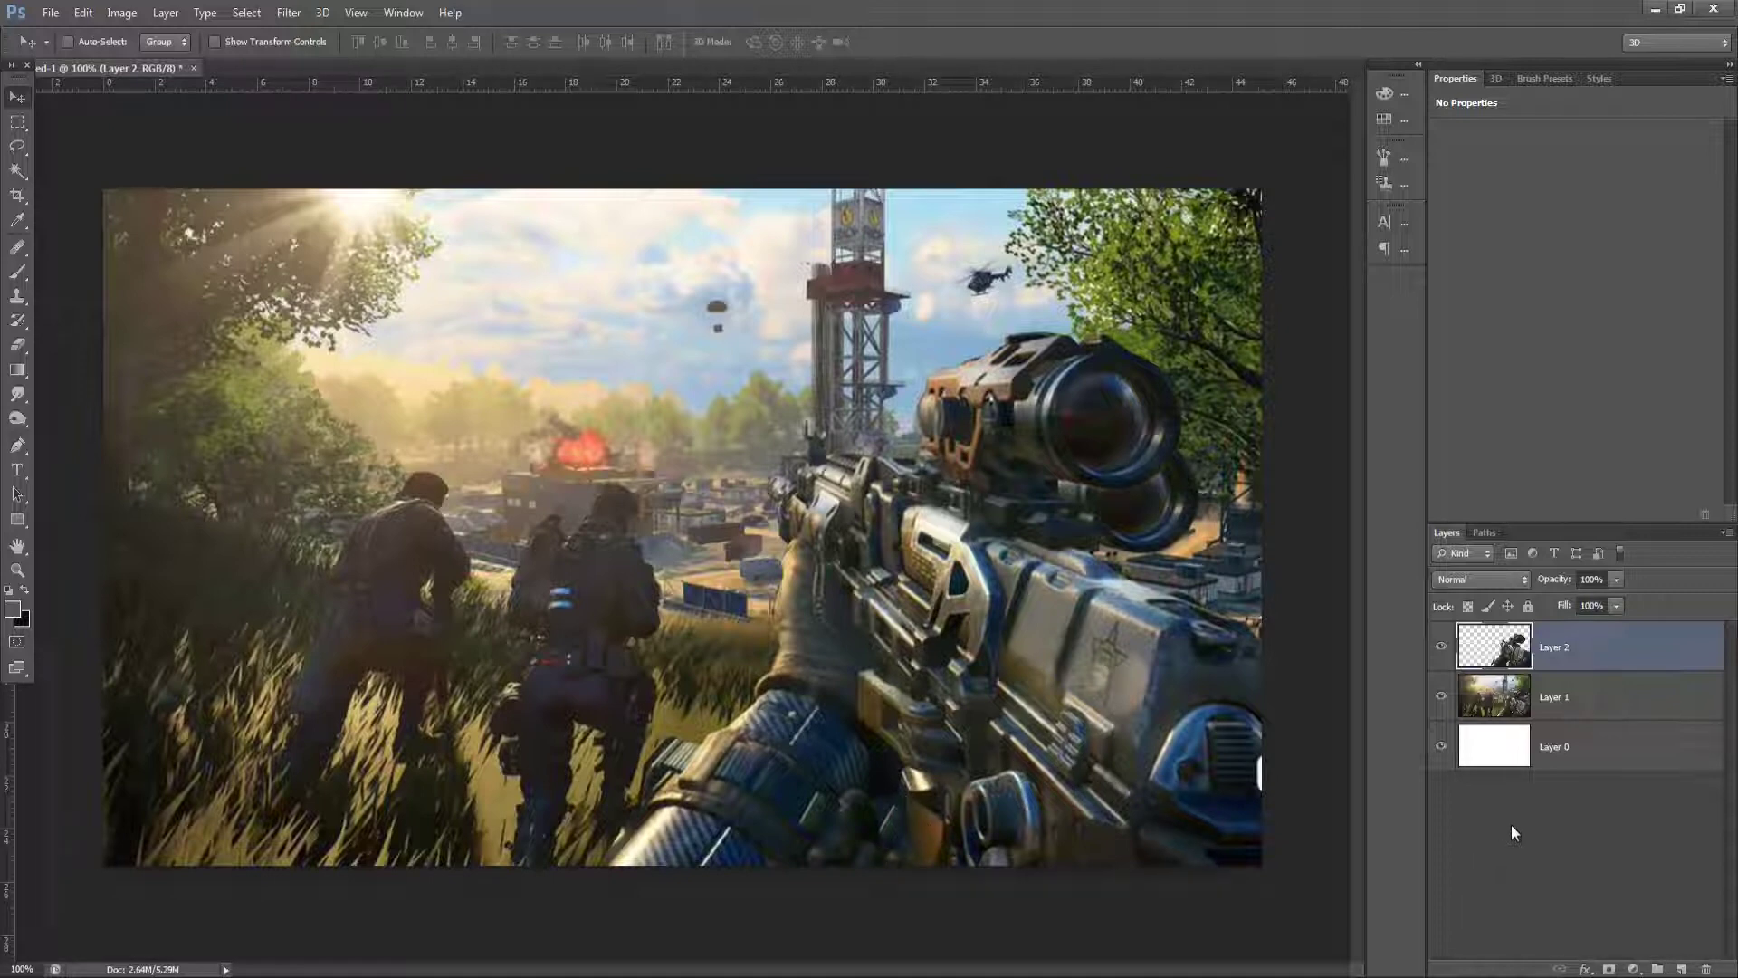
pyautogui.click(1441, 647)
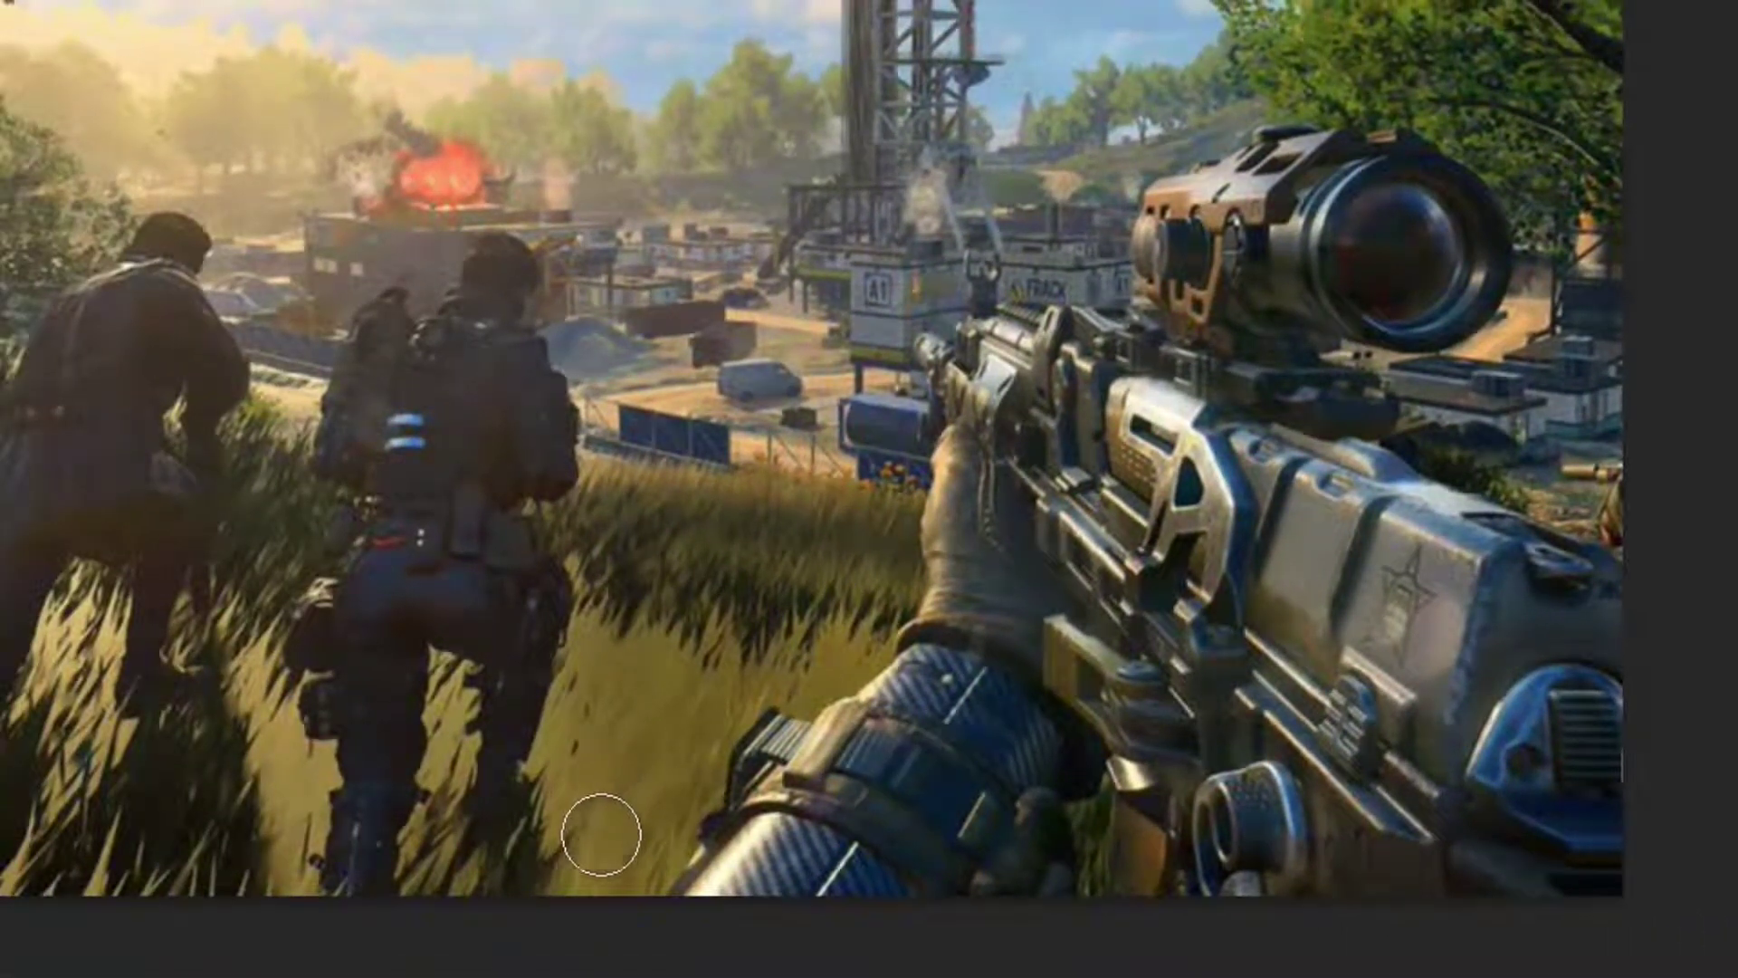
# Clone grass over the original gun and gloved hand on Layer 1
pyautogui.click(866, 865)
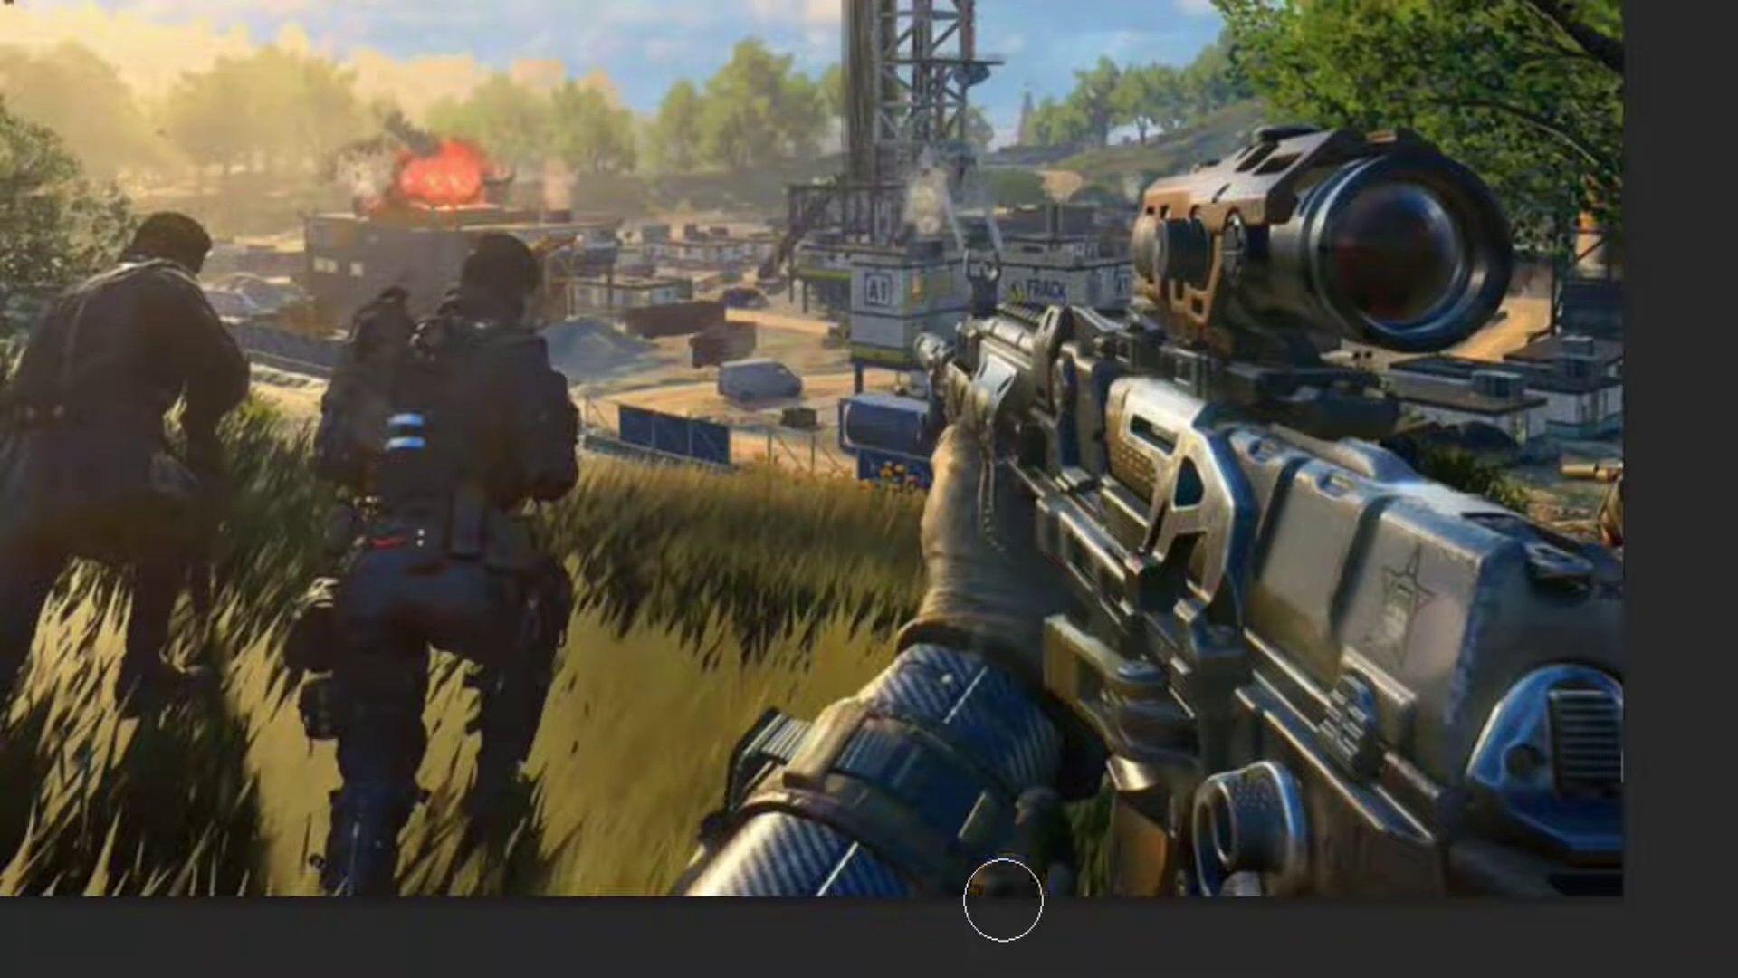
pyautogui.moveTo(991, 894); pyautogui.dragTo(1050, 725)
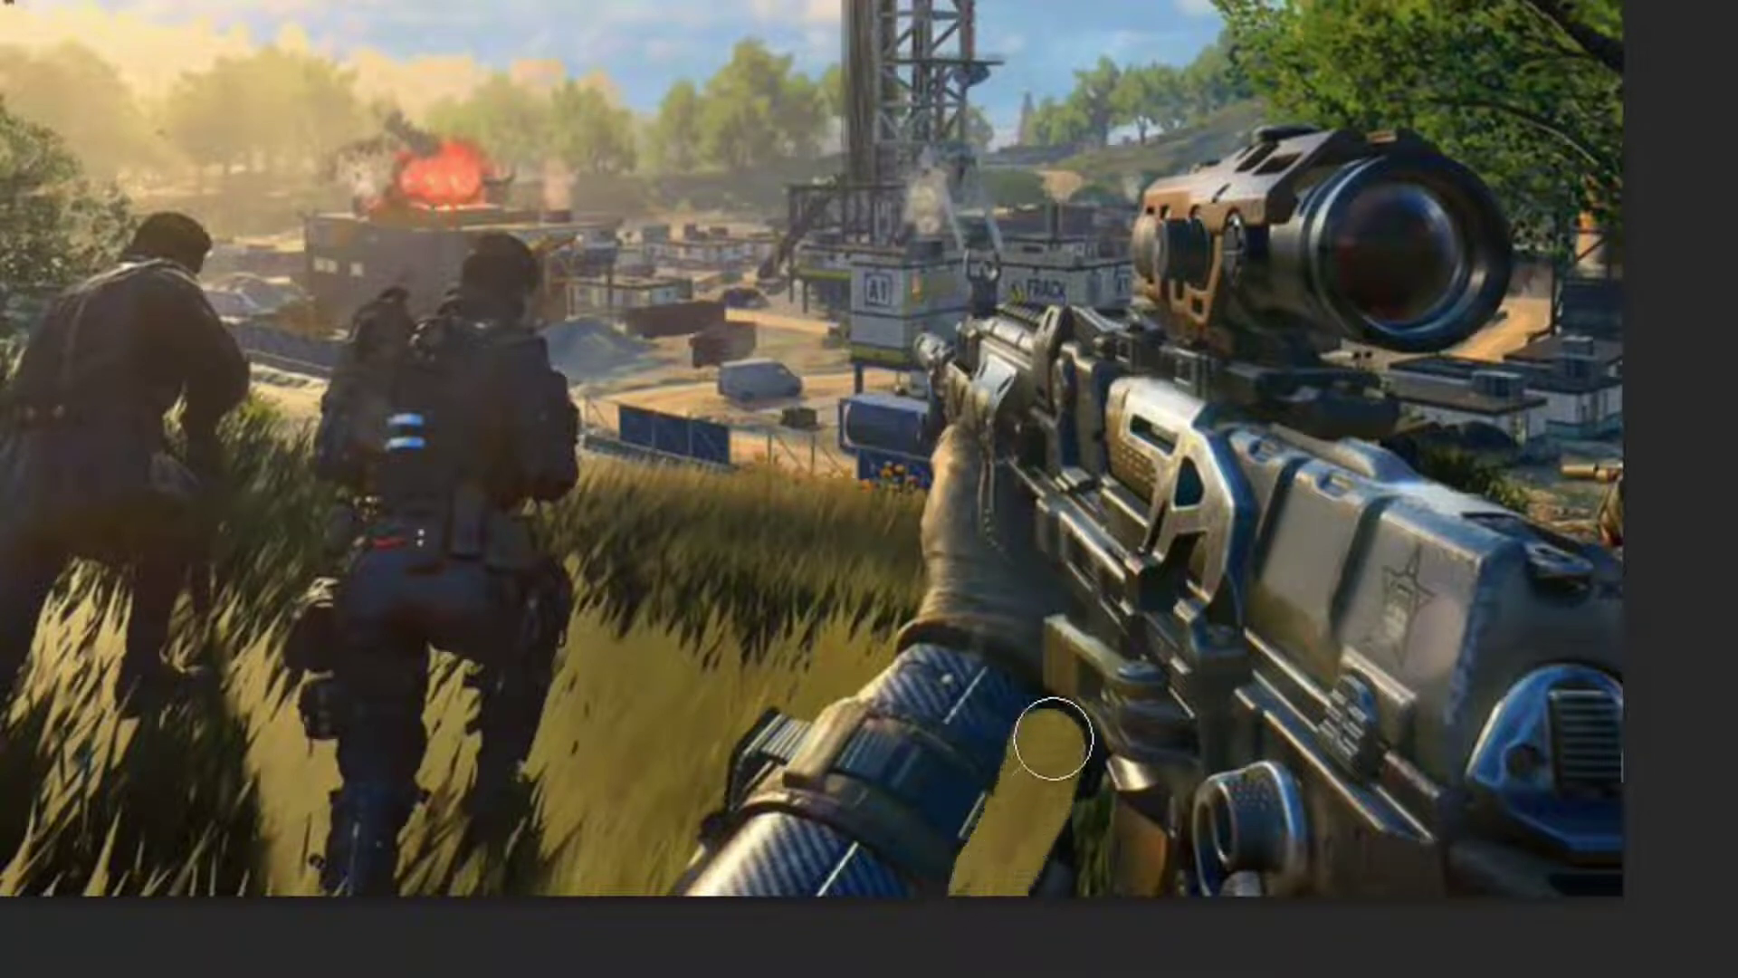
pyautogui.click(1020, 873)
pyautogui.moveTo(1055, 865); pyautogui.dragTo(1073, 774)
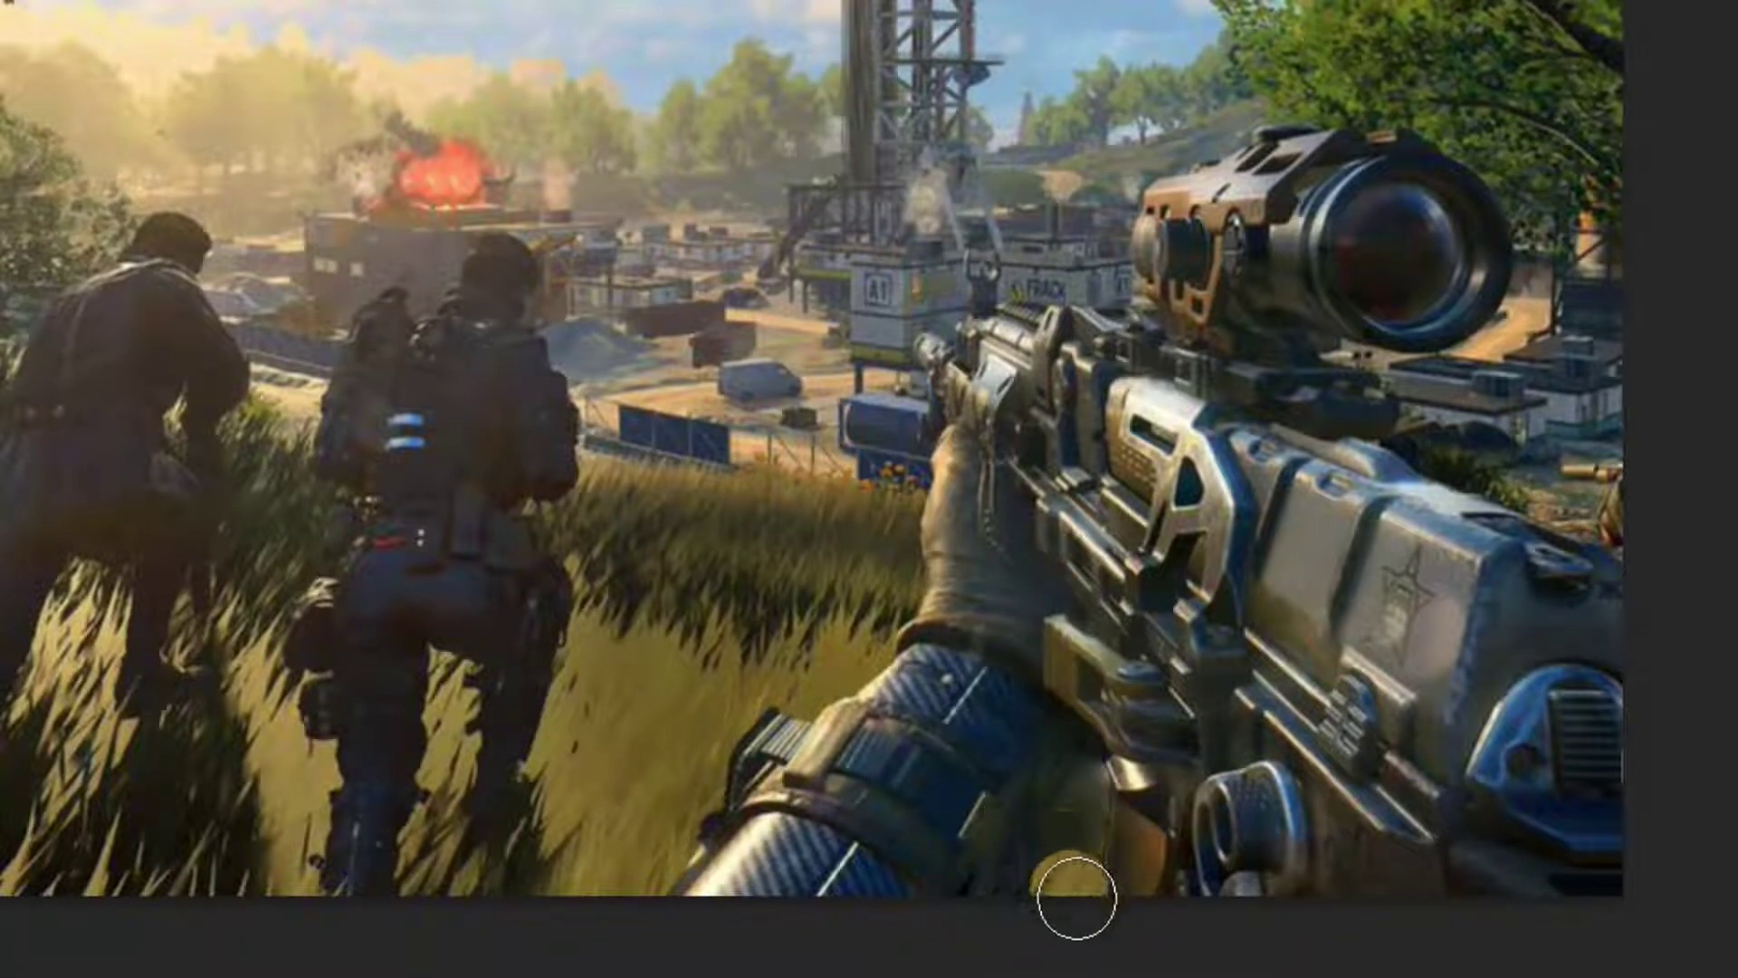
pyautogui.moveTo(1102, 900); pyautogui.dragTo(1098, 749)
pyautogui.moveTo(950, 904); pyautogui.dragTo(1041, 718)
pyautogui.moveTo(1041, 955)
pyautogui.mouseDown()
pyautogui.moveTo(1032, 905)
pyautogui.moveTo(1081, 688)
pyautogui.mouseUp()
pyautogui.moveTo(1055, 878)
pyautogui.mouseDown()
pyautogui.moveTo(1035, 764)
pyautogui.moveTo(1050, 670)
pyautogui.mouseUp()
pyautogui.moveTo(943, 900)
pyautogui.mouseDown()
pyautogui.moveTo(1022, 777)
pyautogui.moveTo(1017, 730)
pyautogui.mouseUp()
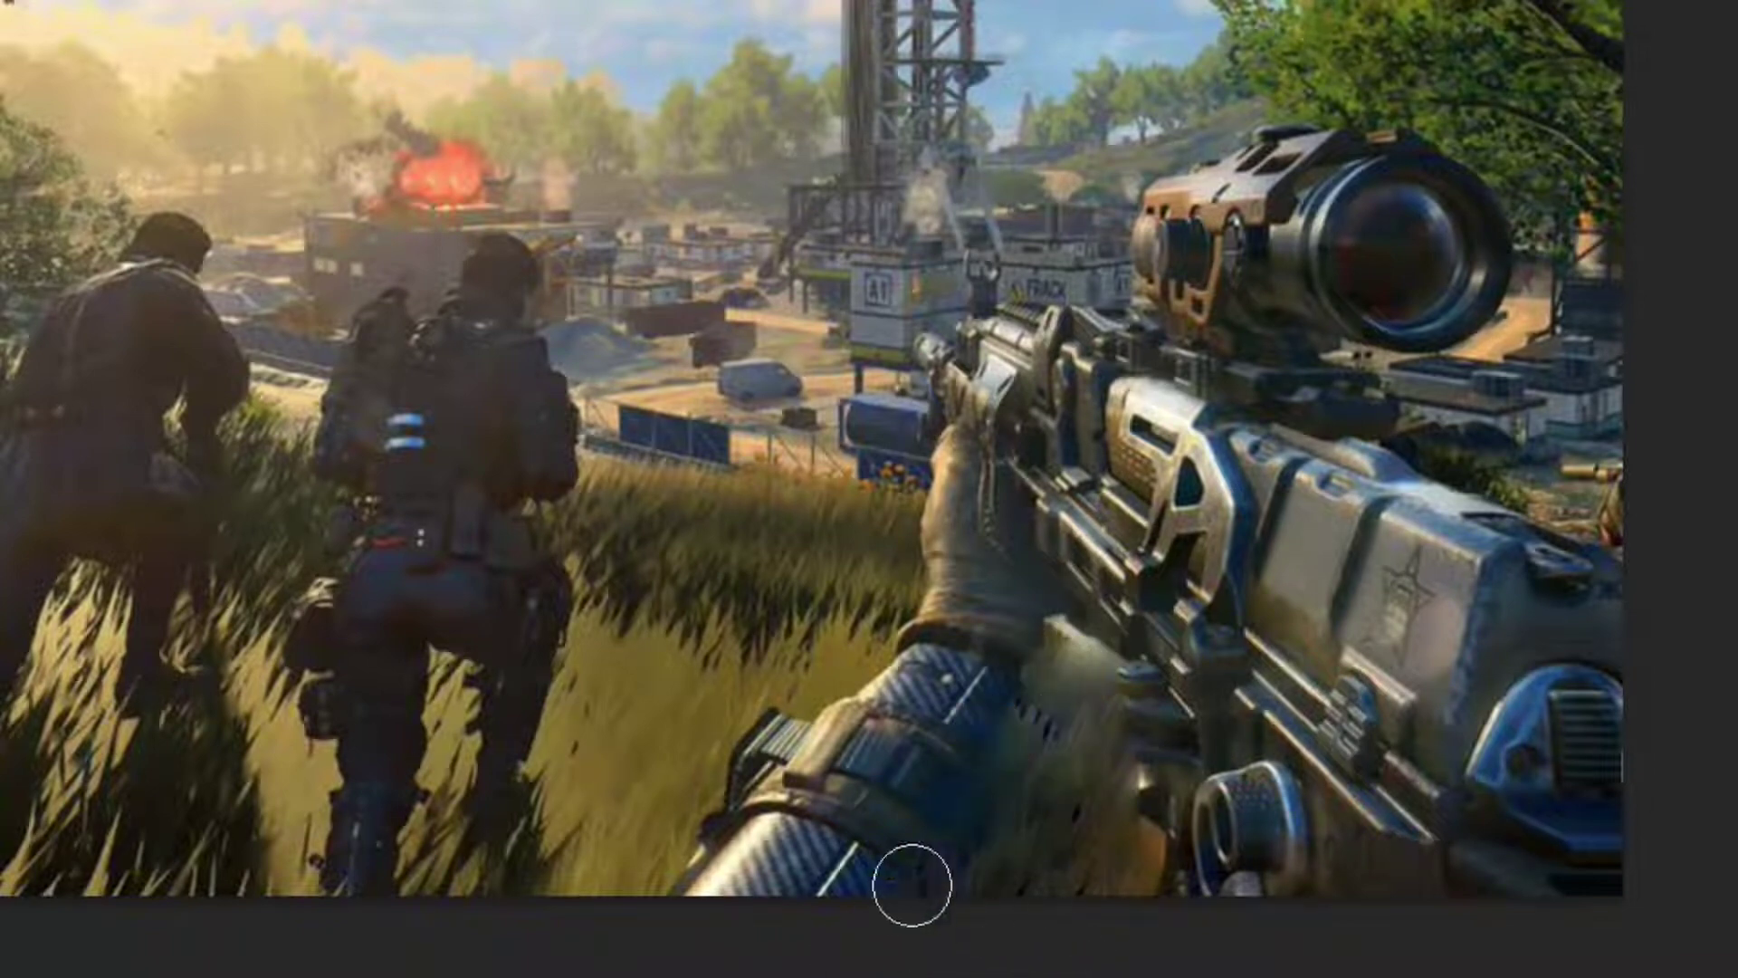
pyautogui.moveTo(1152, 932); pyautogui.dragTo(1021, 703)
pyautogui.moveTo(1141, 788); pyautogui.dragTo(1132, 670)
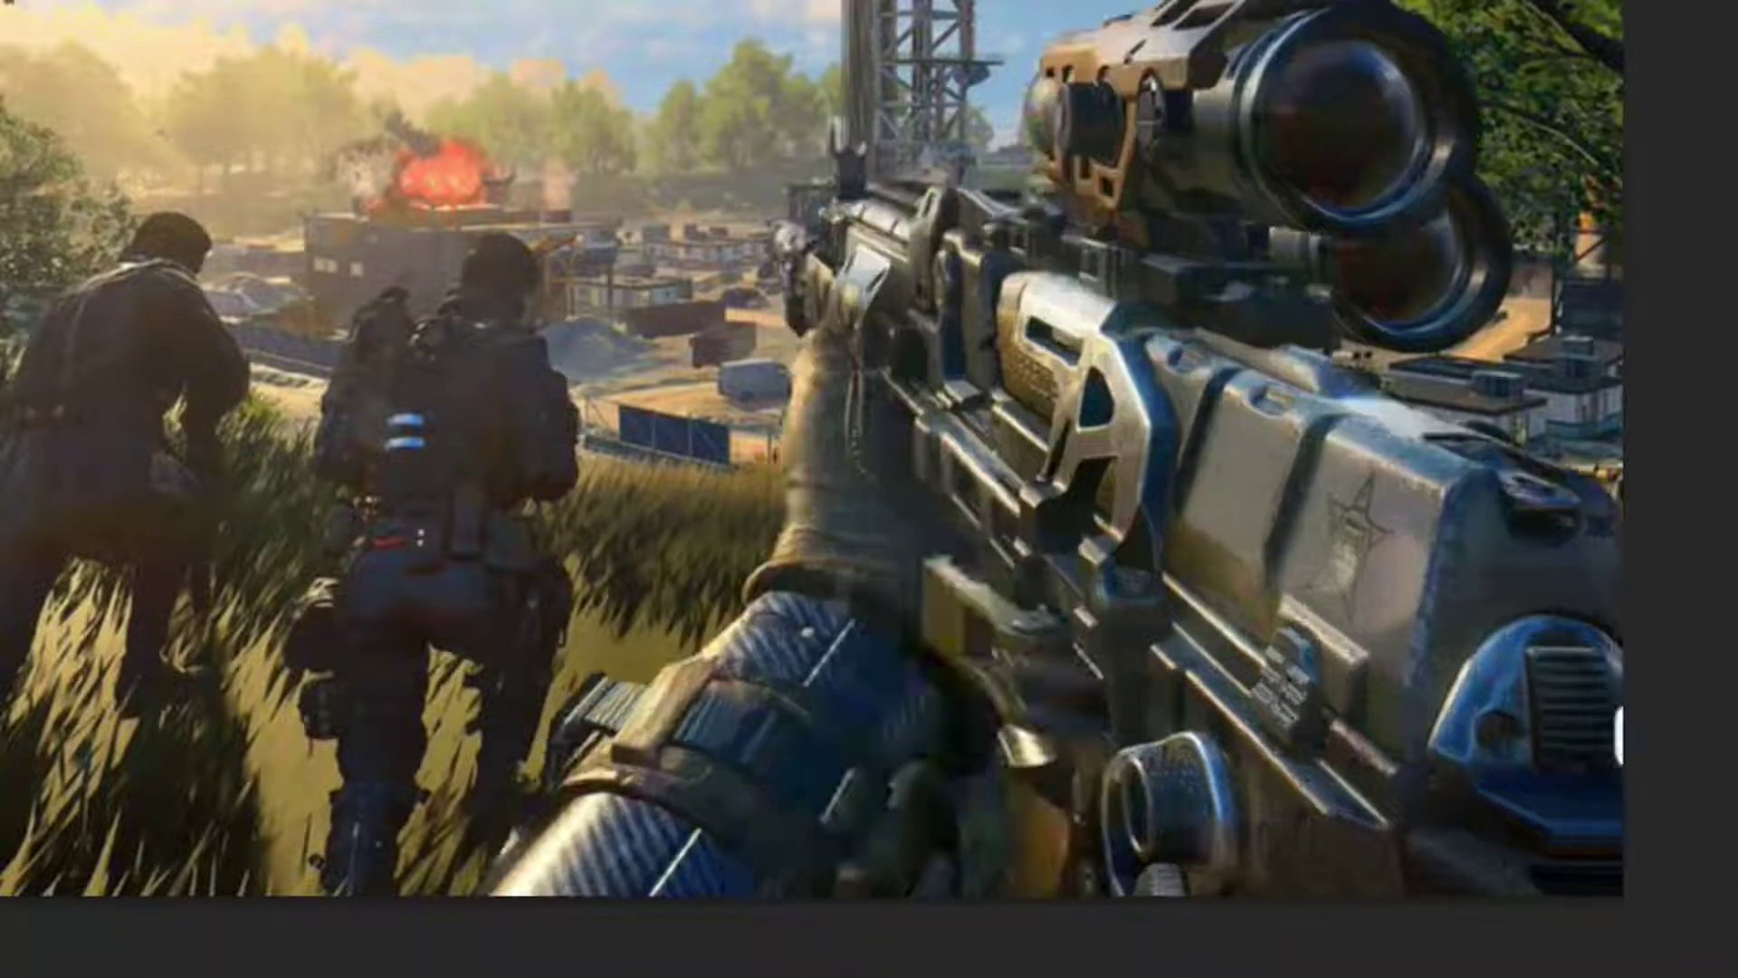
pyautogui.moveTo(992, 887); pyautogui.dragTo(962, 822)
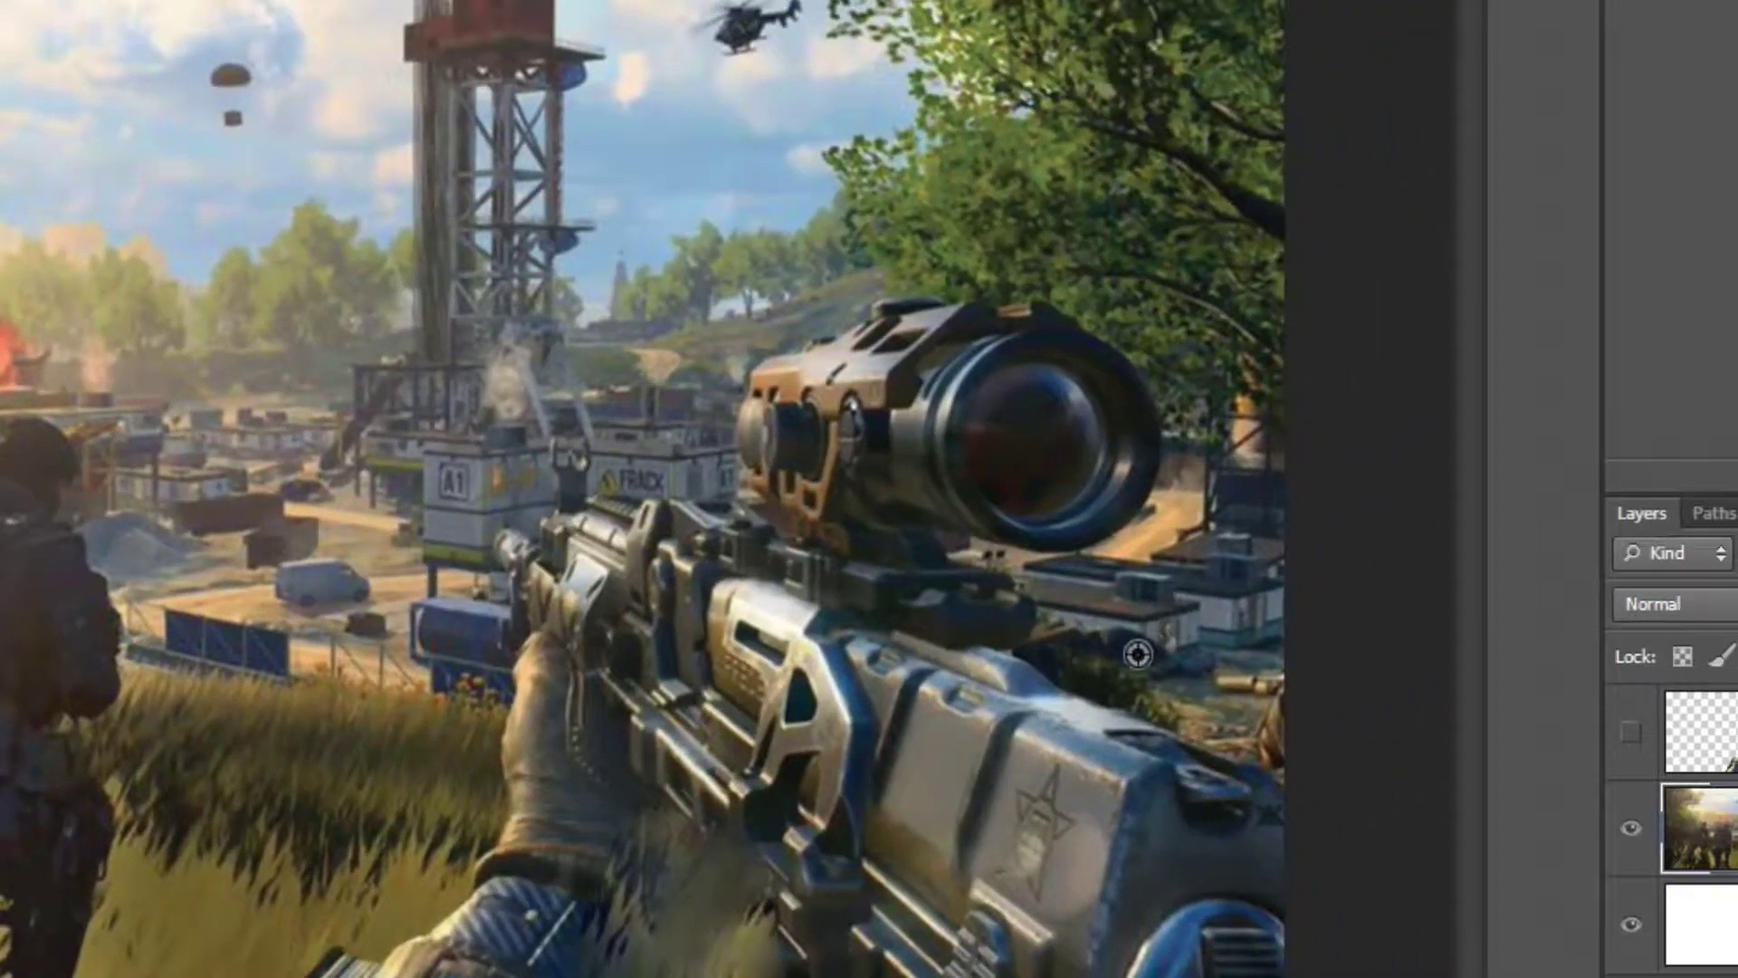
# Clone scenery over the scope's rim and top, undo poor strokes, and show Layer 2
pyautogui.keyDown('alt'); pyautogui.click(1139, 654); pyautogui.keyUp('alt')
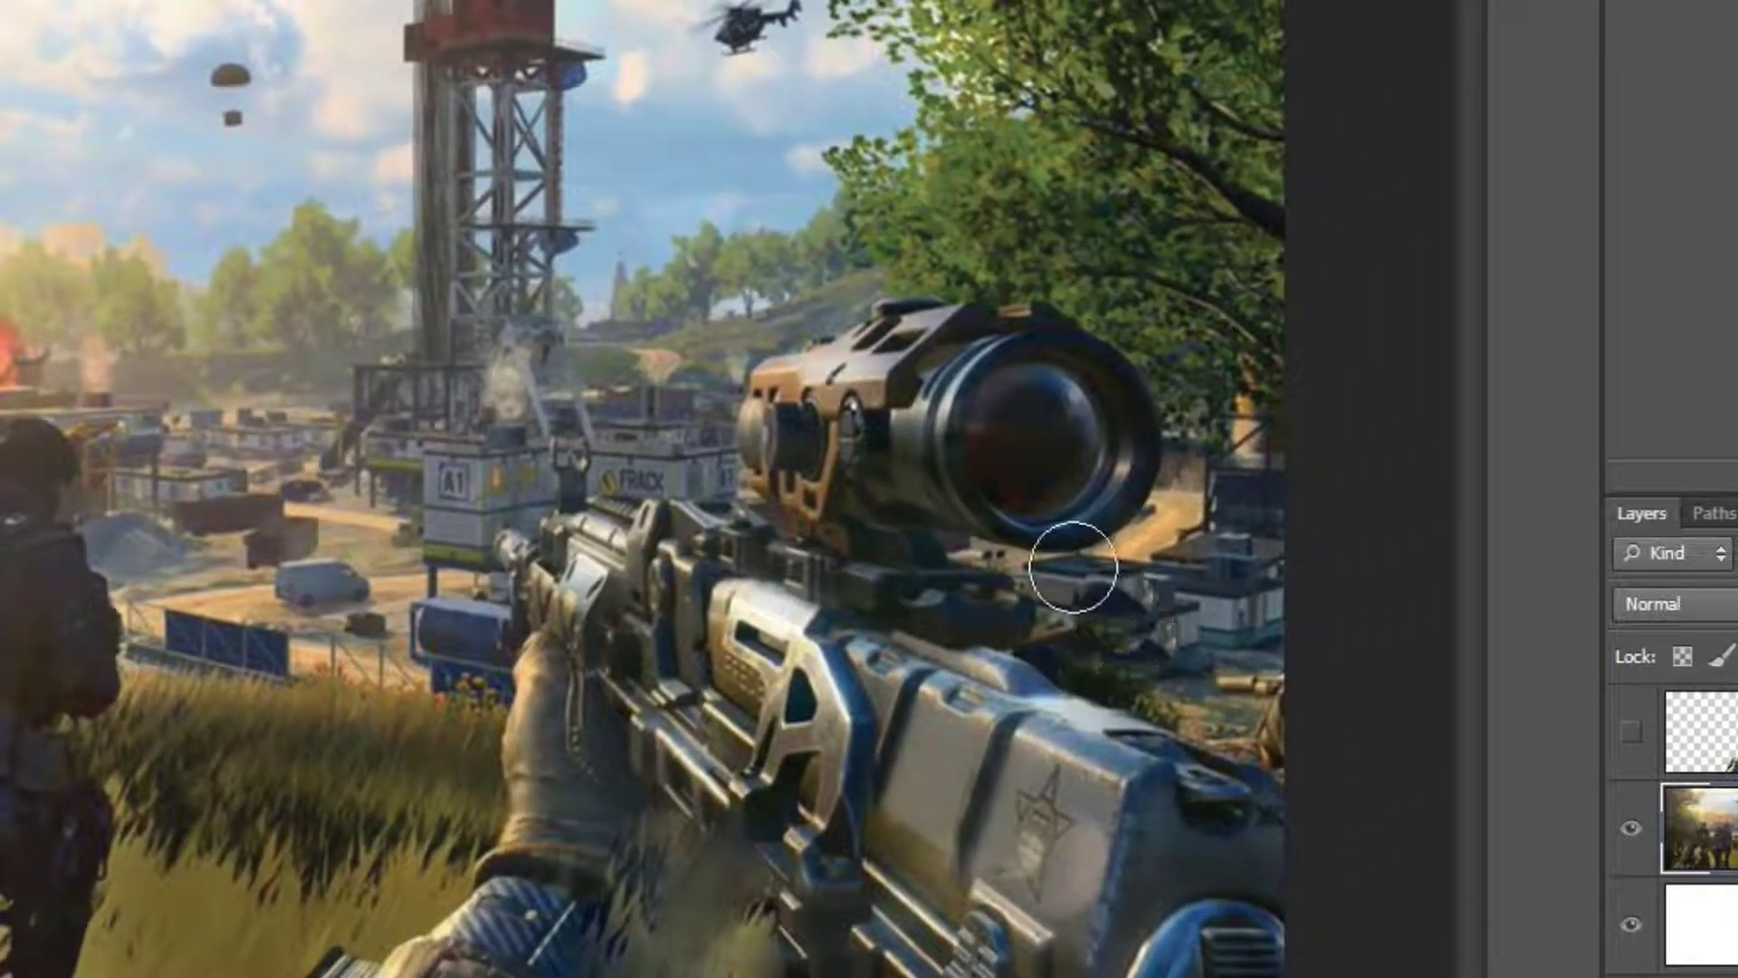
pyautogui.moveTo(1009, 497)
pyautogui.mouseDown()
pyautogui.moveTo(1011, 527)
pyautogui.moveTo(1137, 454)
pyautogui.moveTo(1040, 454)
pyautogui.moveTo(959, 498)
pyautogui.moveTo(962, 513)
pyautogui.mouseUp()
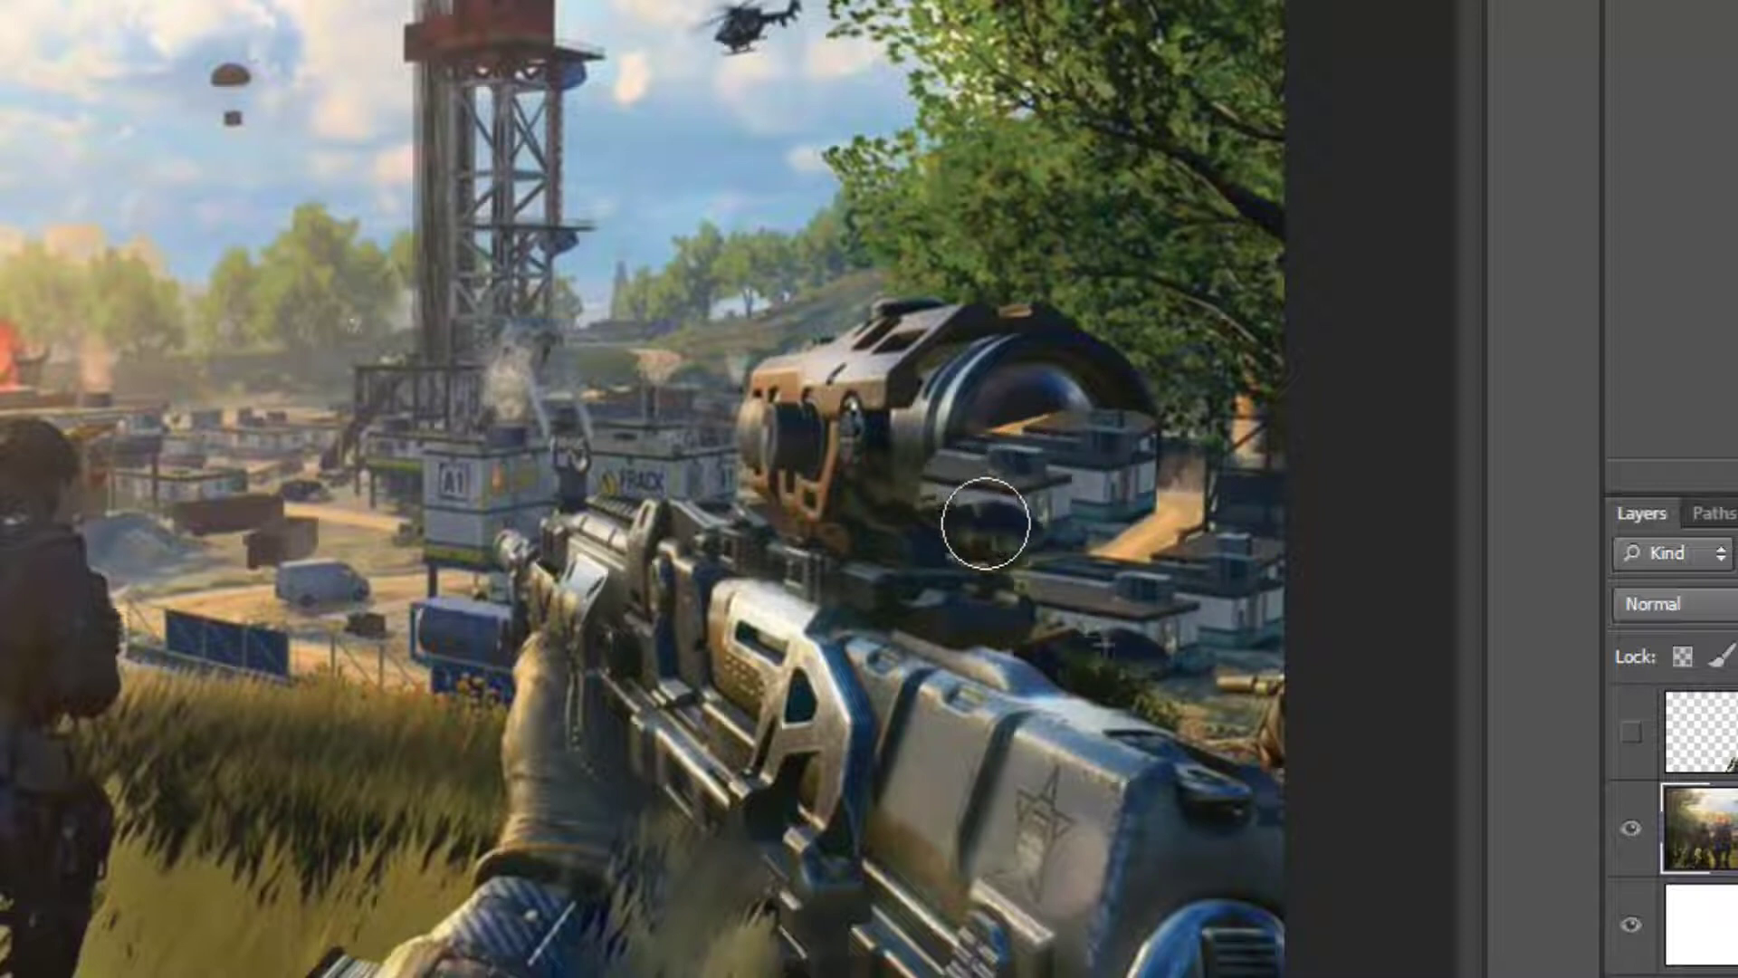
pyautogui.hotkey('ctrl', 'z')
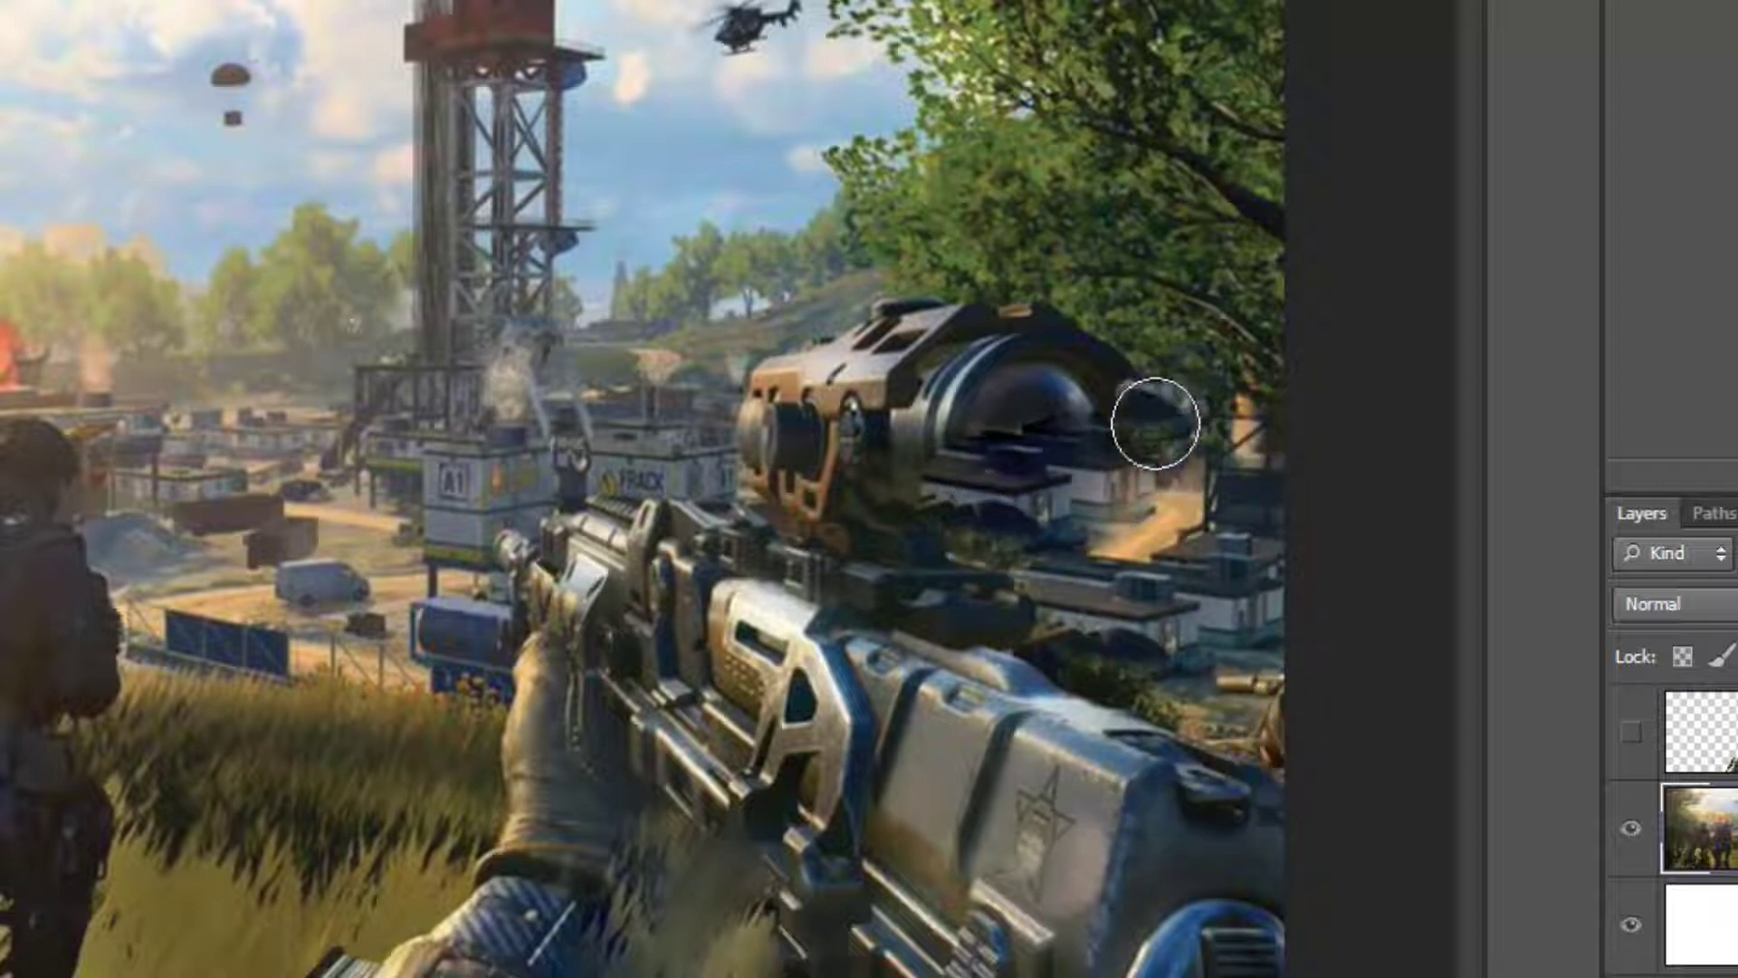
pyautogui.moveTo(1197, 361)
pyautogui.mouseDown()
pyautogui.moveTo(1160, 380)
pyautogui.moveTo(1013, 308)
pyautogui.mouseUp()
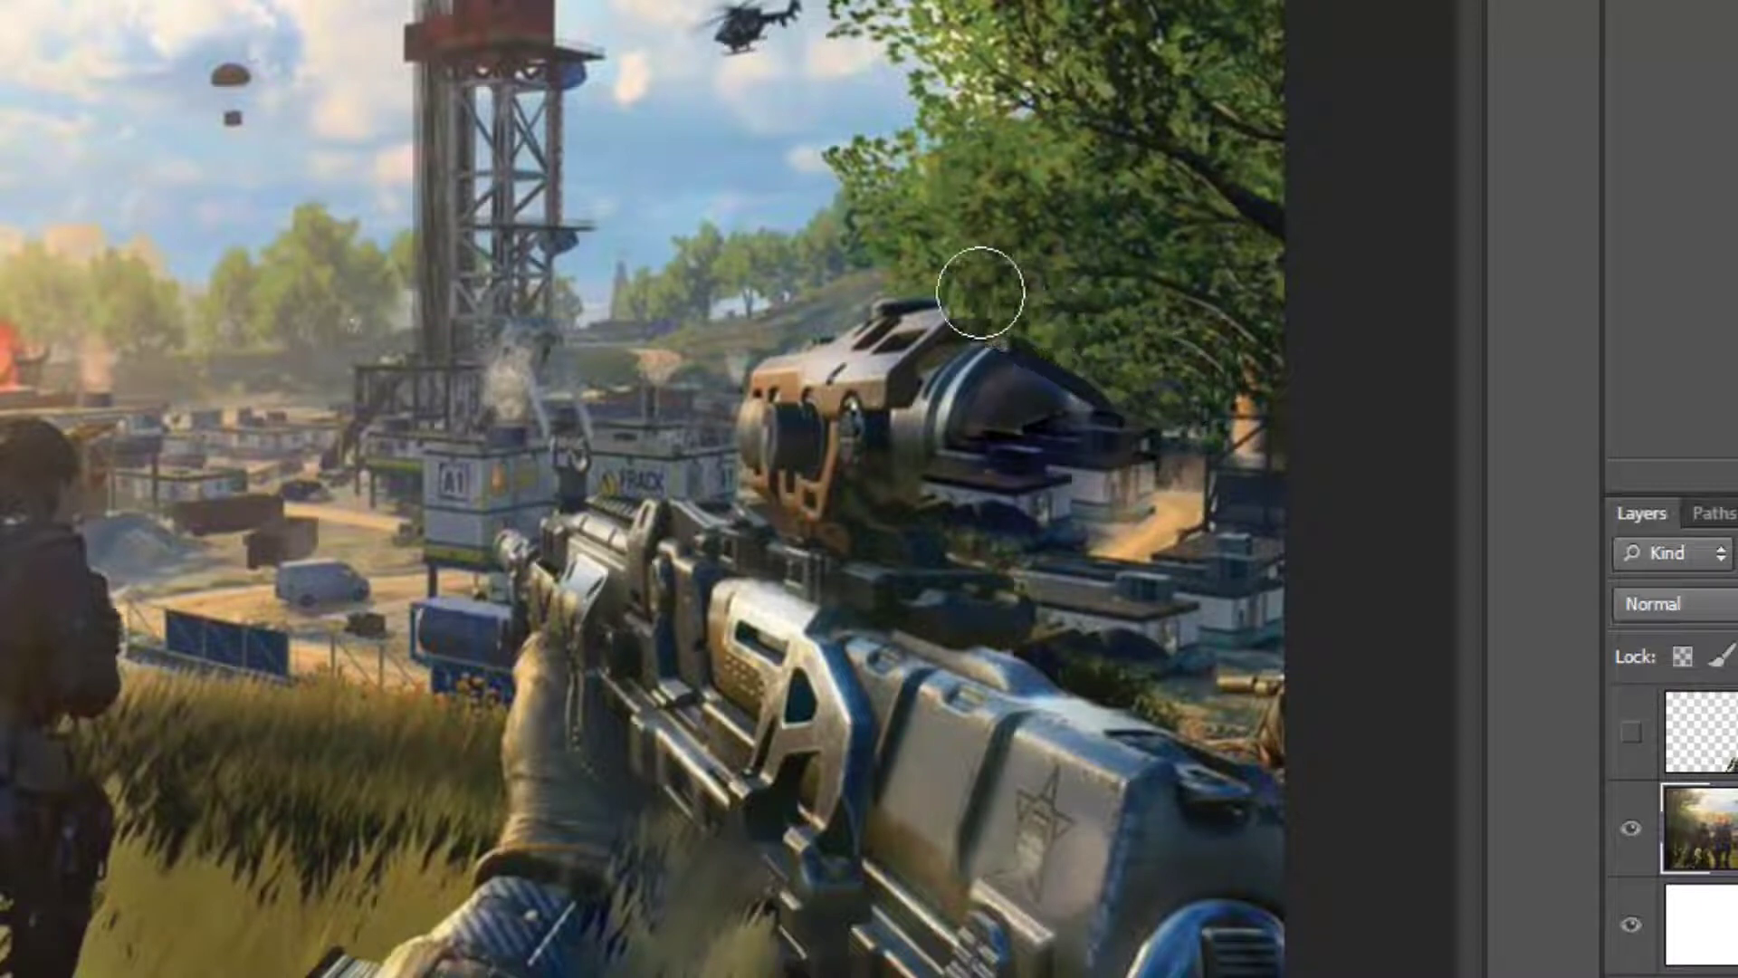
pyautogui.hotkey('ctrl', 'z')
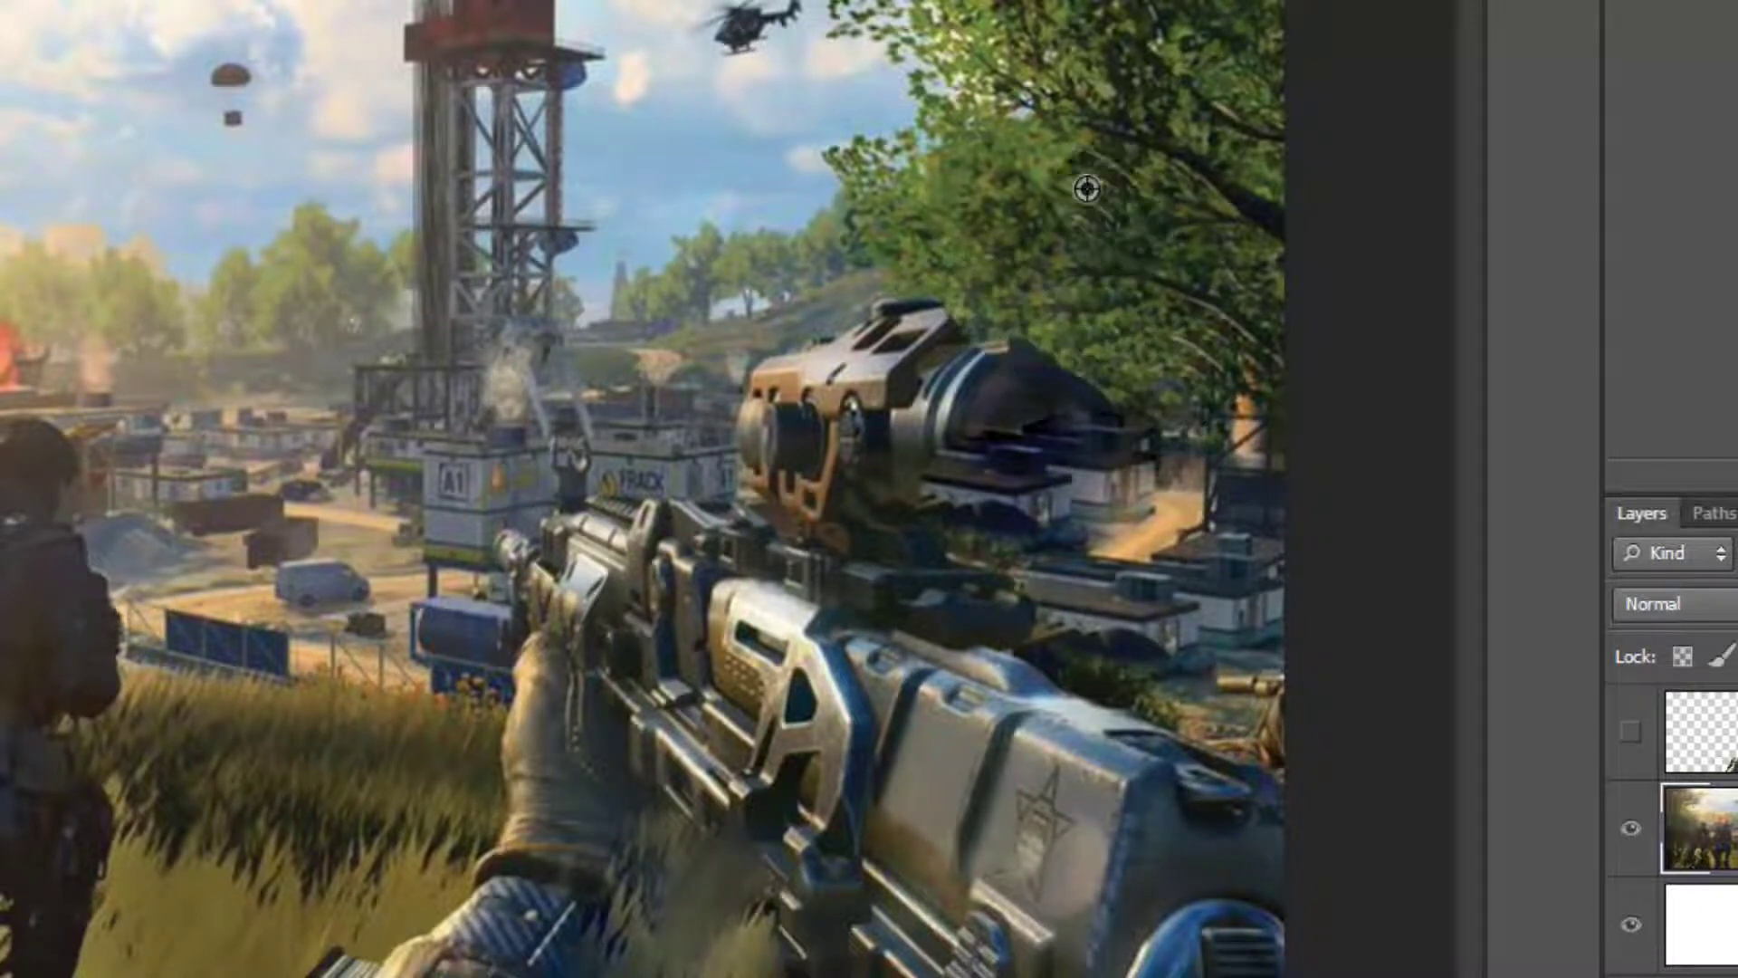
pyautogui.moveTo(1125, 368)
pyautogui.mouseDown()
pyautogui.moveTo(990, 328)
pyautogui.moveTo(954, 288)
pyautogui.moveTo(1121, 299)
pyautogui.moveTo(1052, 364)
pyautogui.moveTo(986, 345)
pyautogui.moveTo(926, 281)
pyautogui.moveTo(988, 303)
pyautogui.moveTo(926, 344)
pyautogui.moveTo(1024, 394)
pyautogui.moveTo(1273, 378)
pyautogui.moveTo(1009, 414)
pyautogui.moveTo(1002, 454)
pyautogui.moveTo(941, 412)
pyautogui.mouseUp()
pyautogui.hotkey('ctrl', 'z')
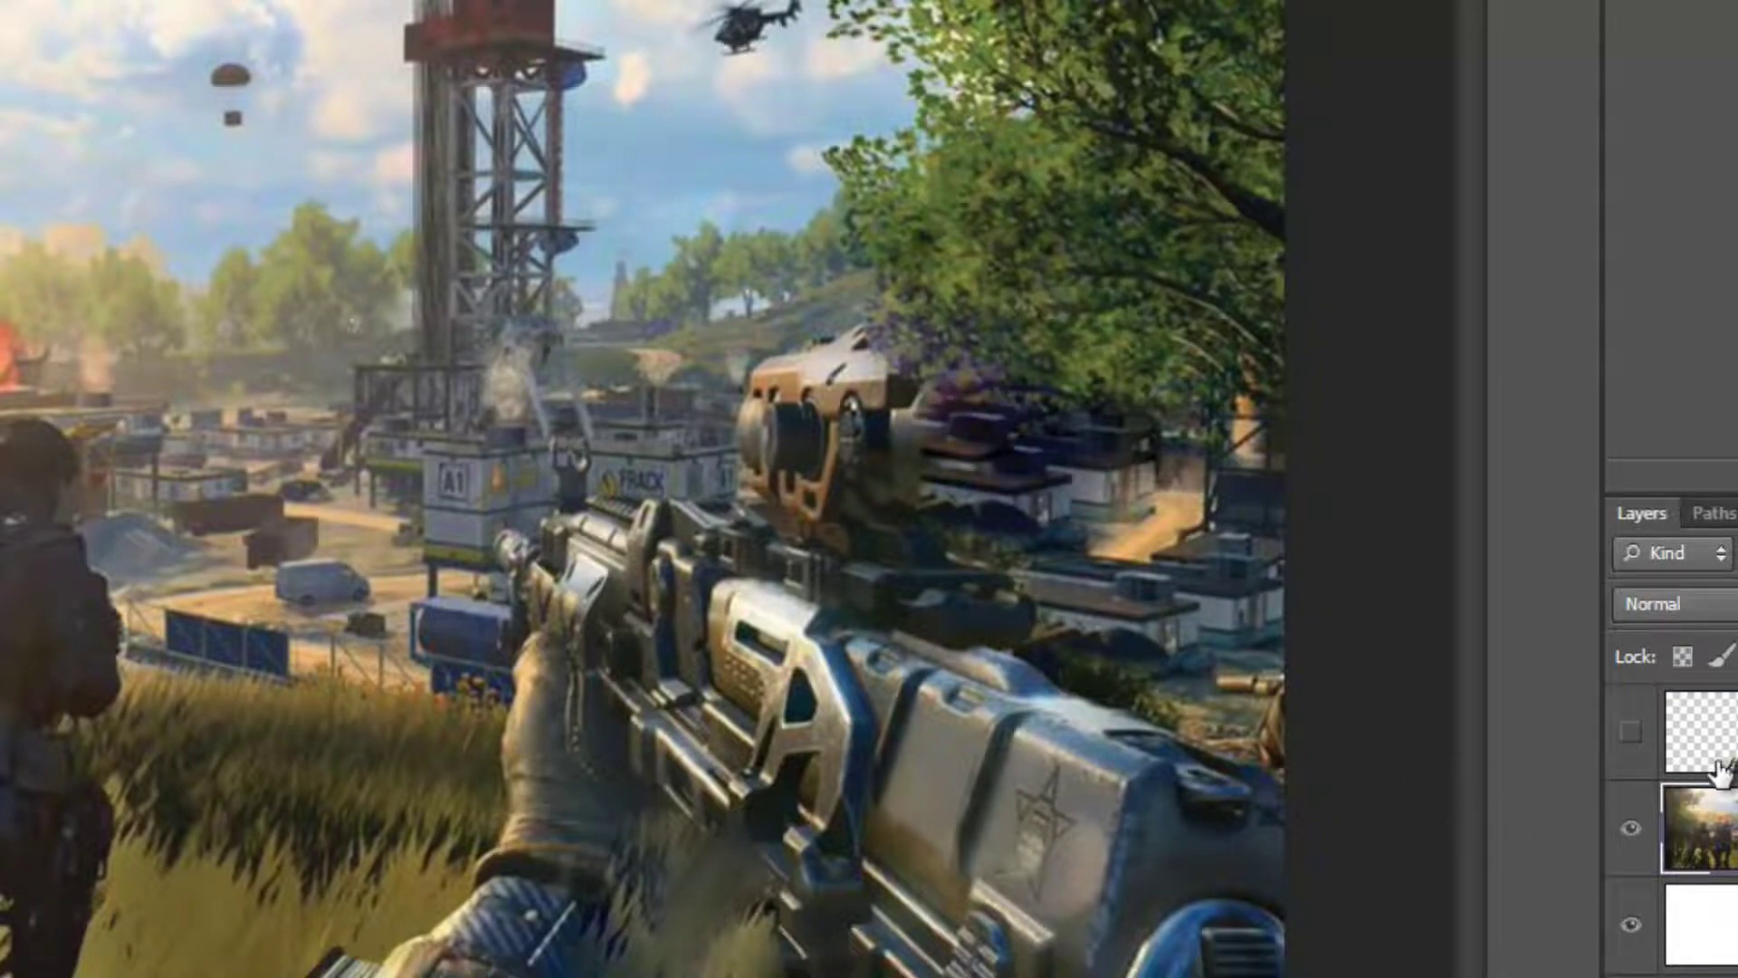
pyautogui.click(1631, 733)
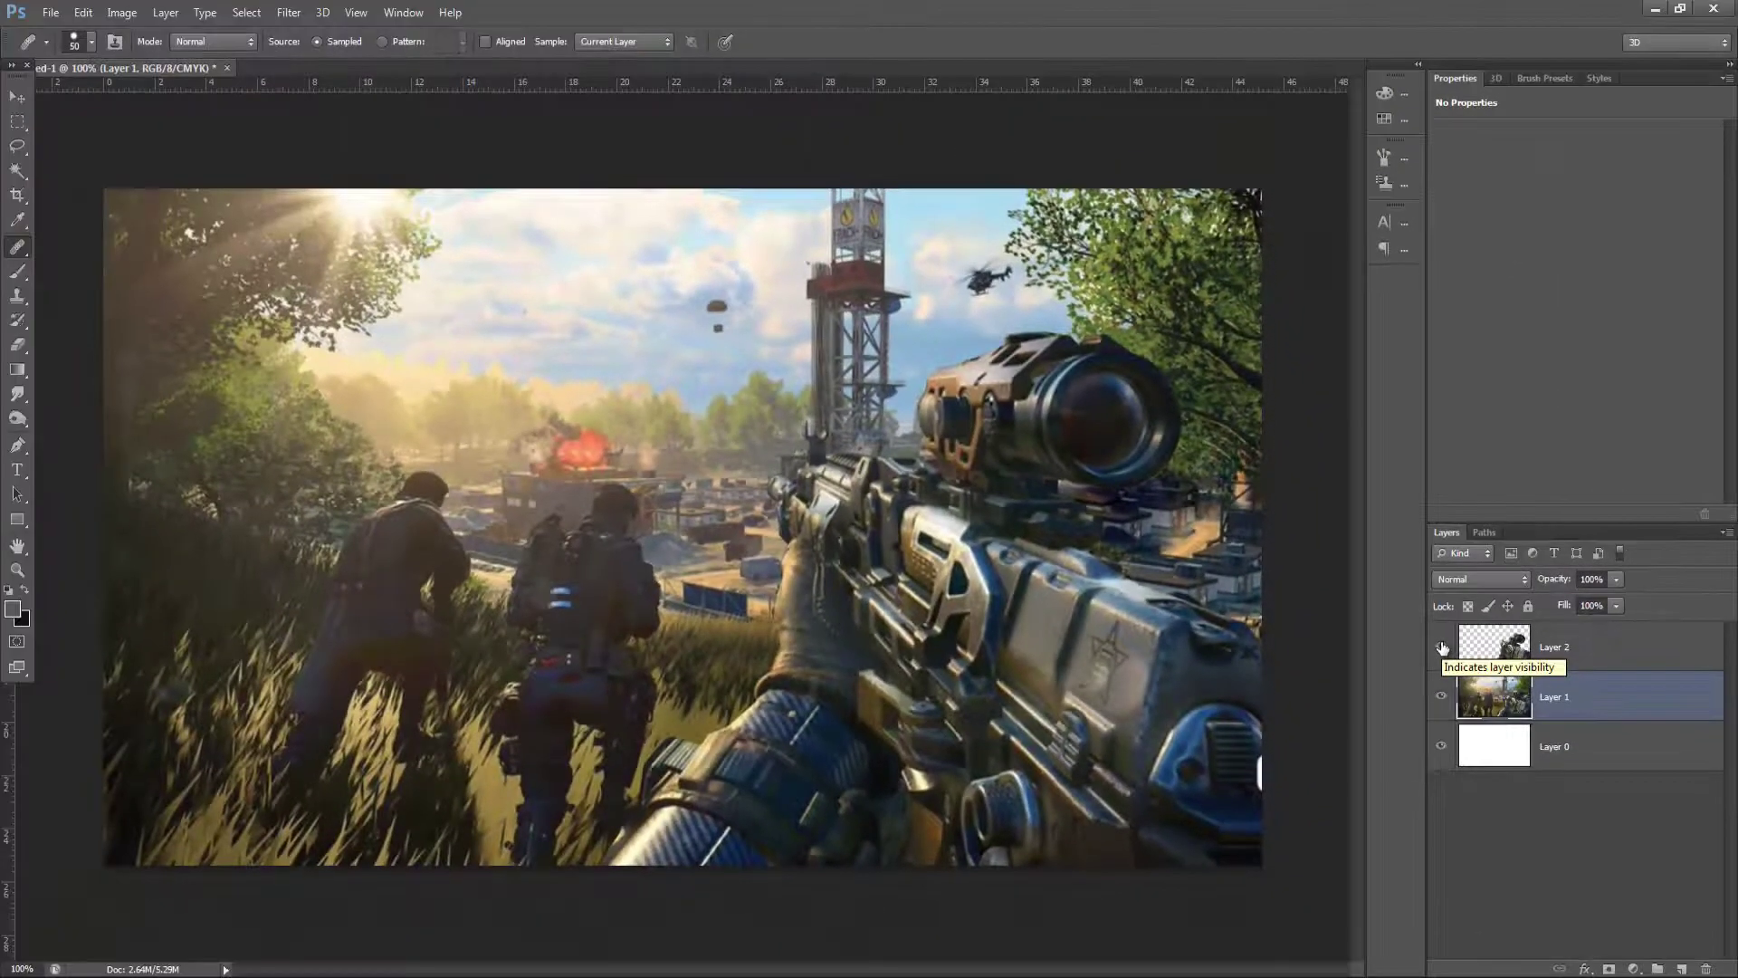
# Add a Drop Shadow to the Layer 2 rifle with spread 12
pyautogui.click(1482, 659)
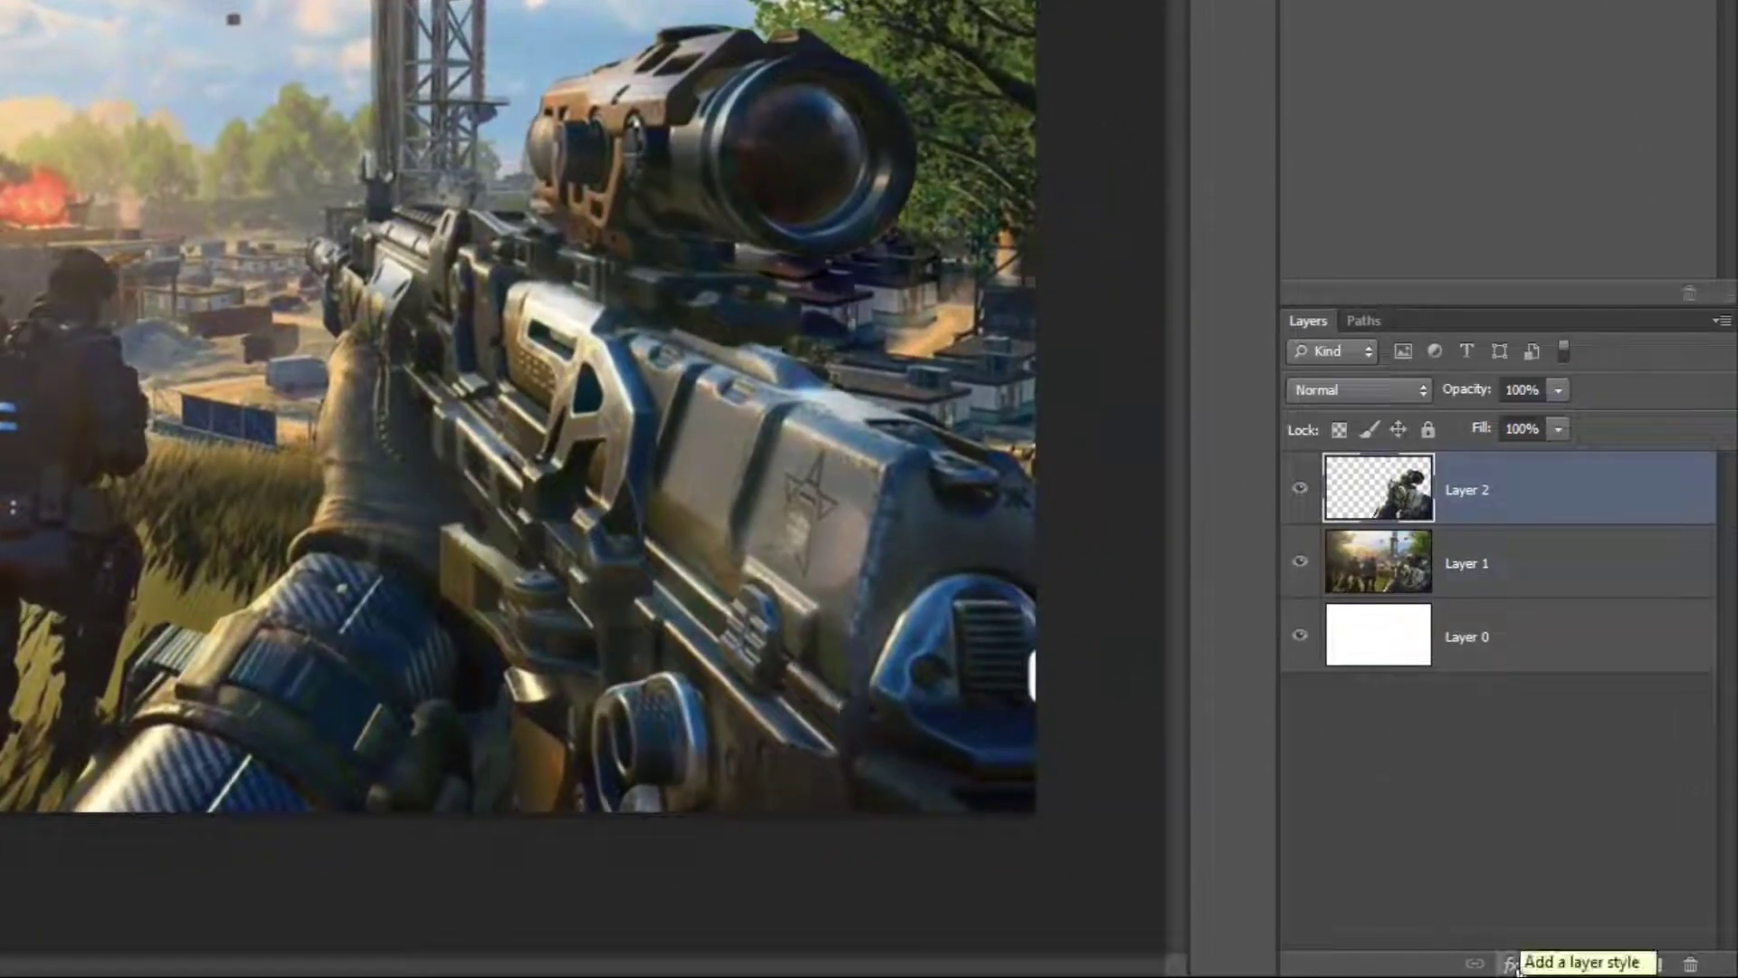
pyautogui.click(1514, 966)
pyautogui.click(1494, 954)
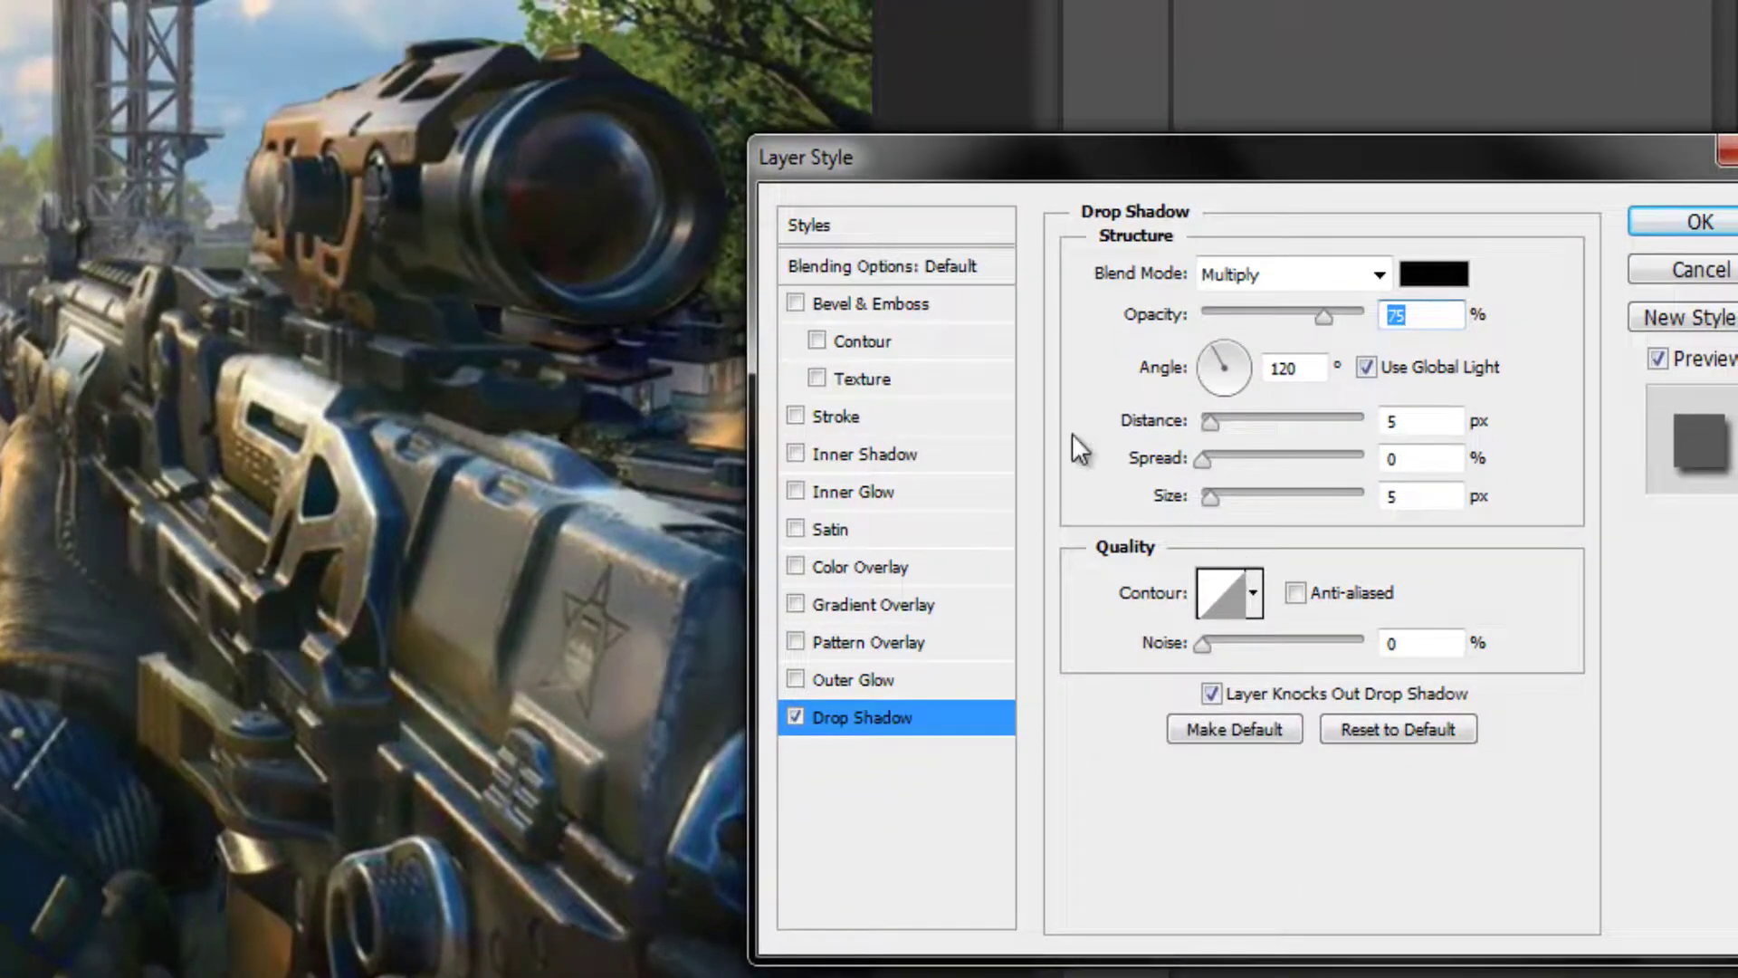
pyautogui.doubleClick(1389, 450)
pyautogui.write('12')
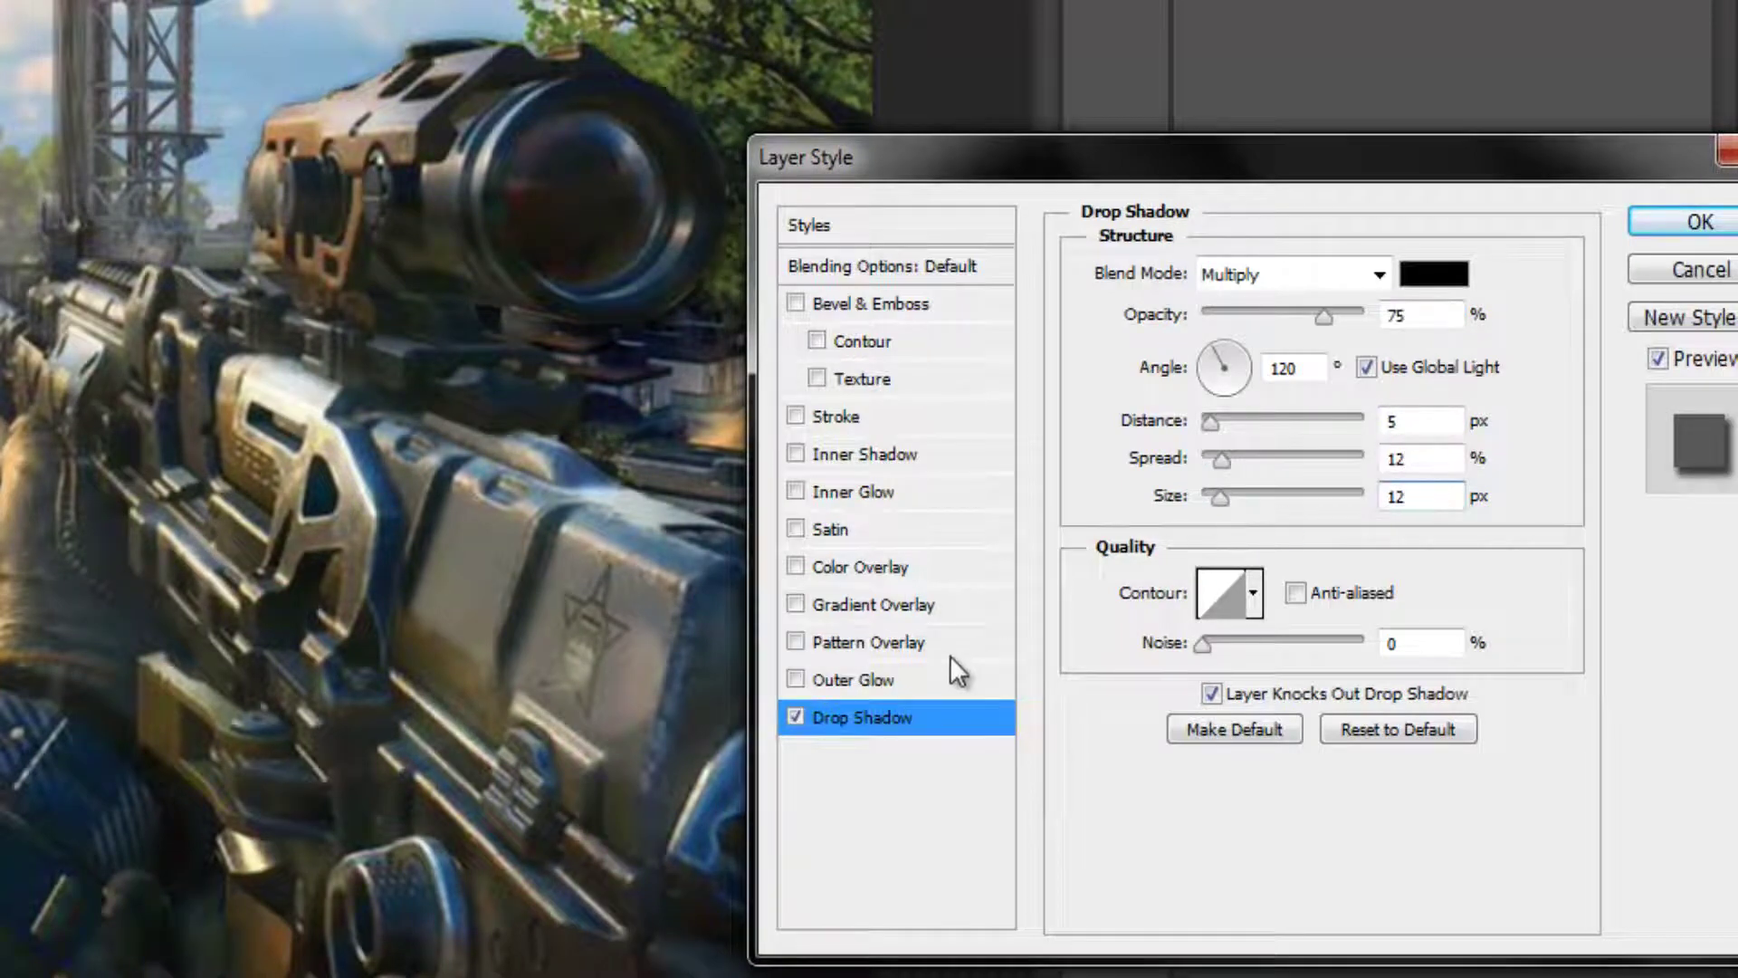
# Add a white Outer Glow with spread 12 and size 18
pyautogui.click(874, 677)
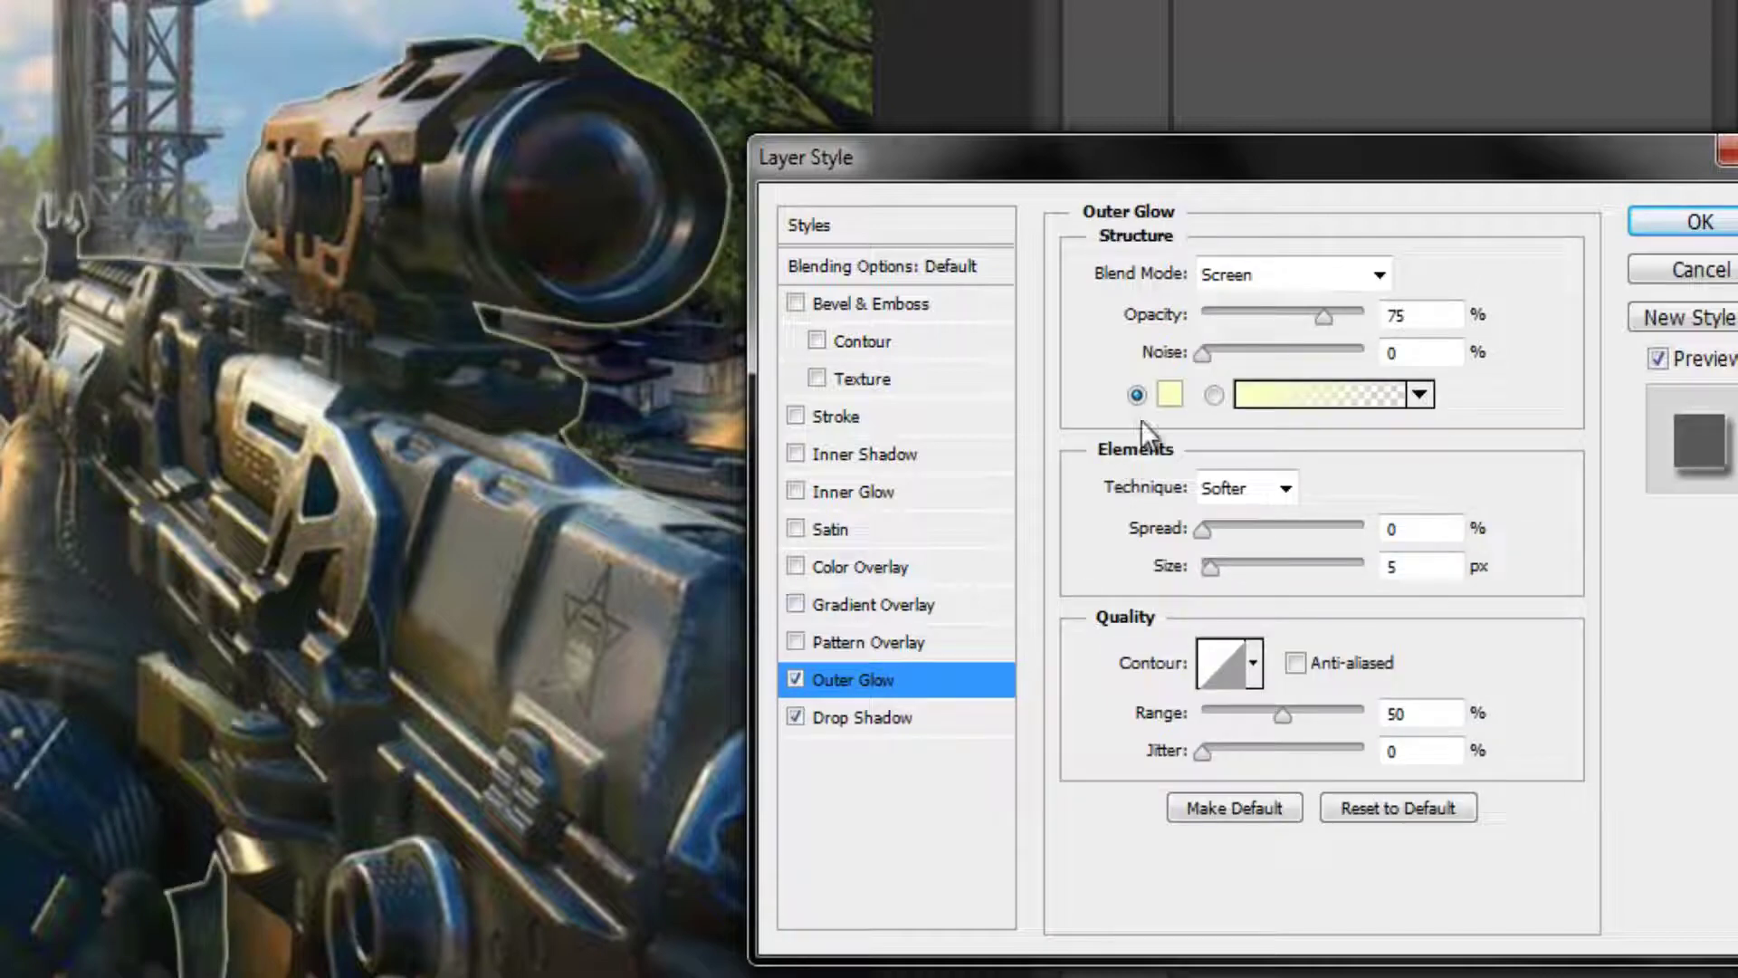
pyautogui.click(1171, 395)
pyautogui.click(687, 178)
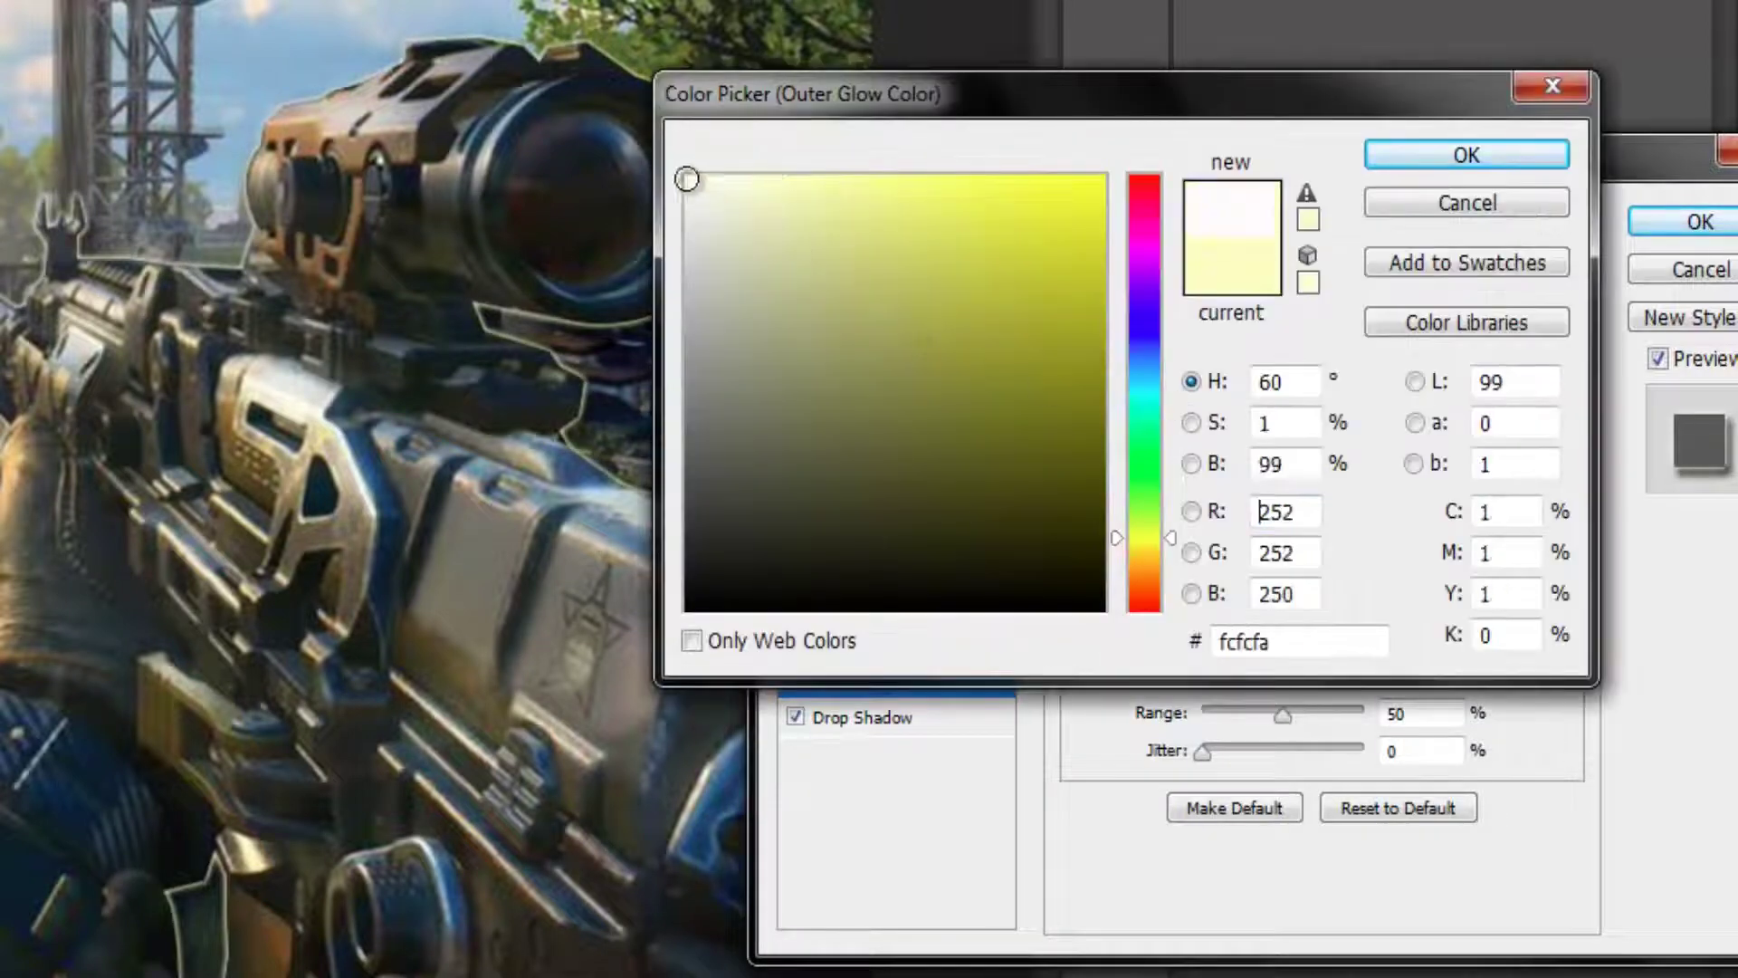
pyautogui.click(685, 175)
pyautogui.click(1442, 161)
pyautogui.doubleClick(1442, 314)
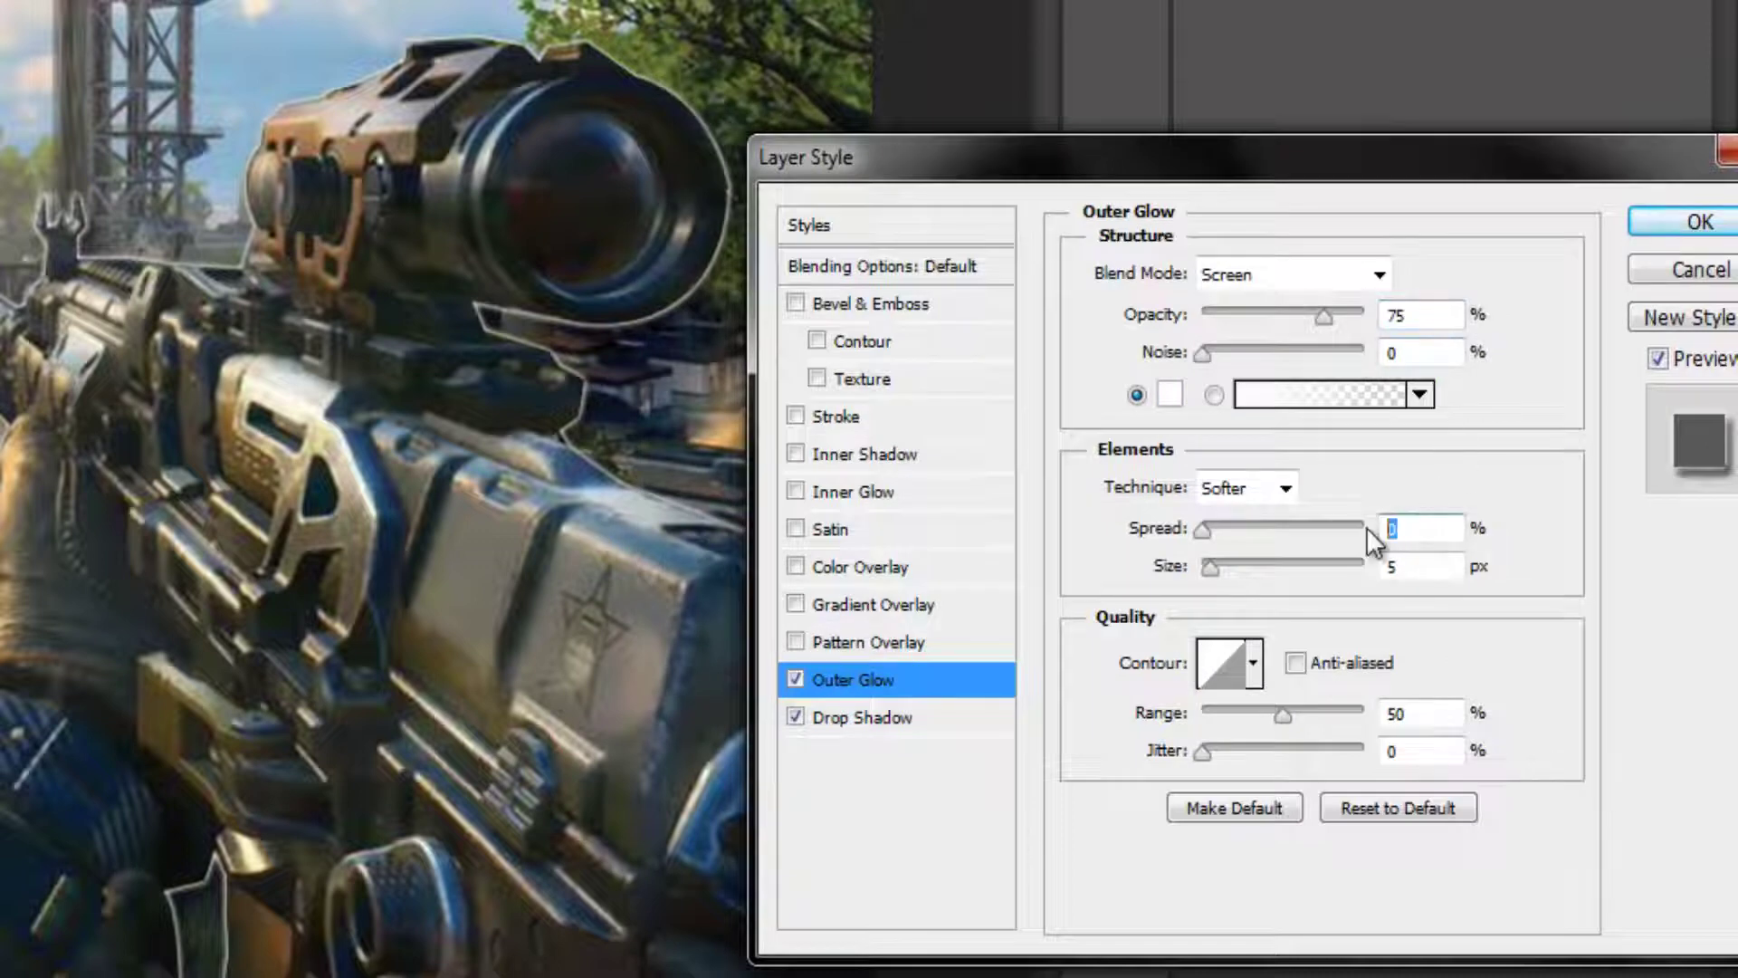
pyautogui.write('12')
pyautogui.press('Tab')
pyautogui.write('18')
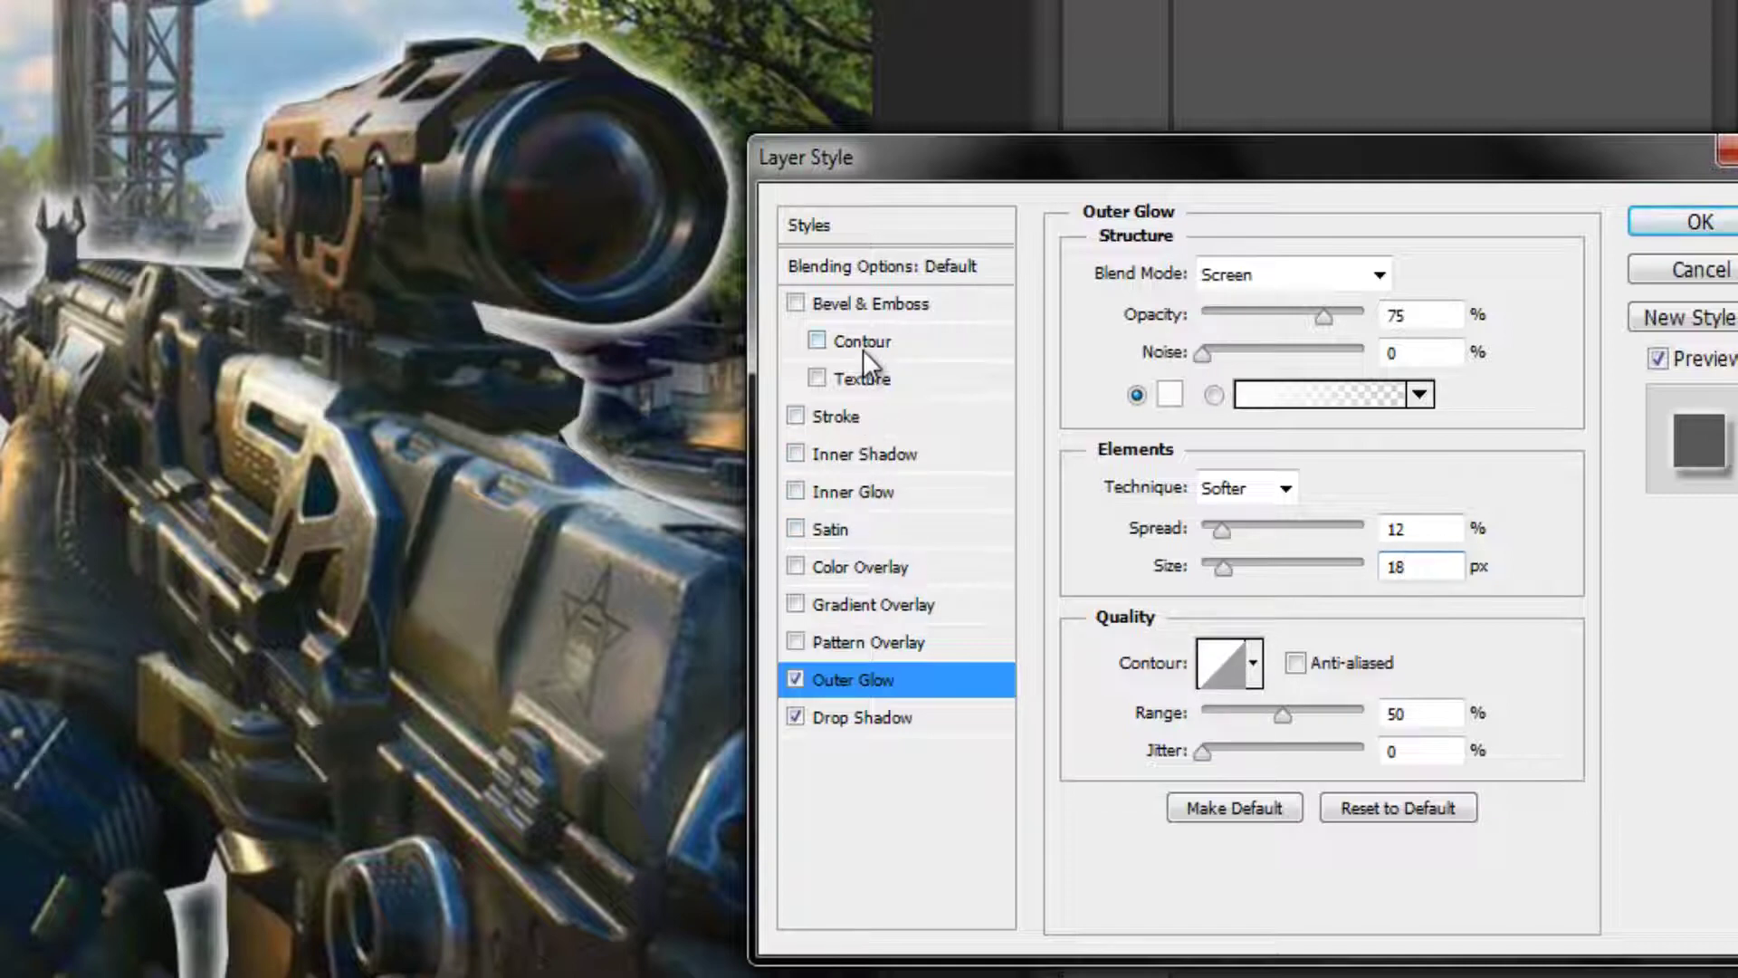
# Add a white Stroke outline, apply the styles, and select the background layer
pyautogui.click(851, 416)
pyautogui.click(1170, 503)
pyautogui.click(688, 179)
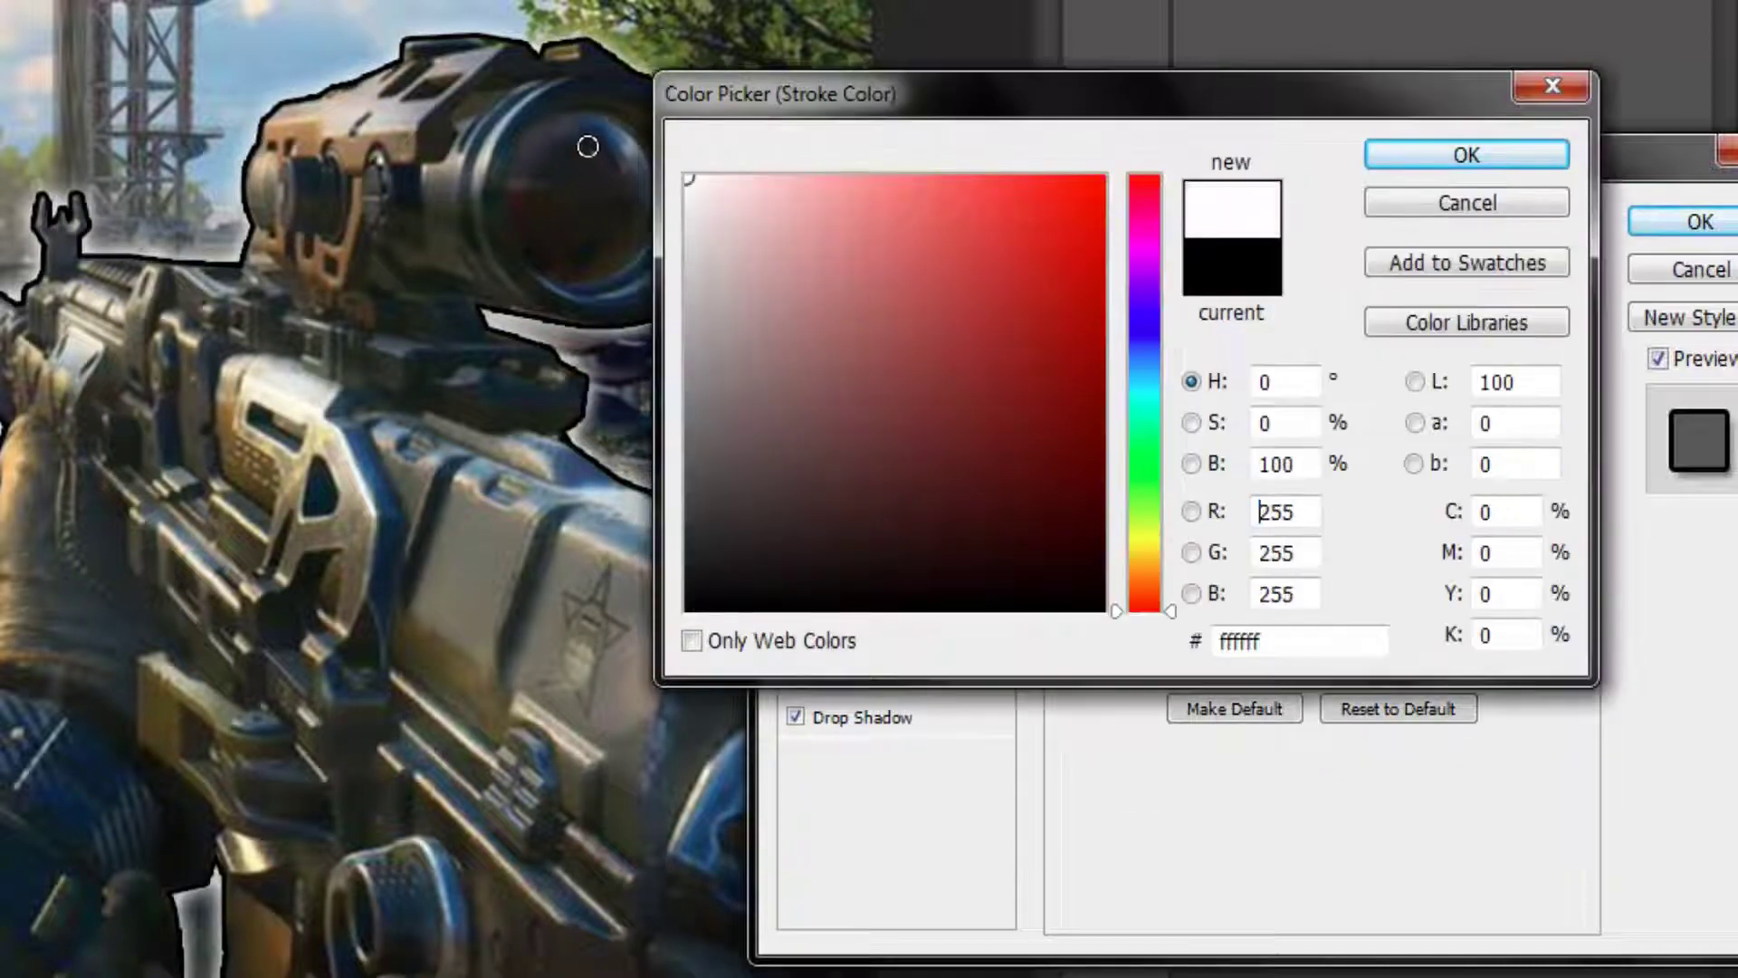
pyautogui.click(1388, 155)
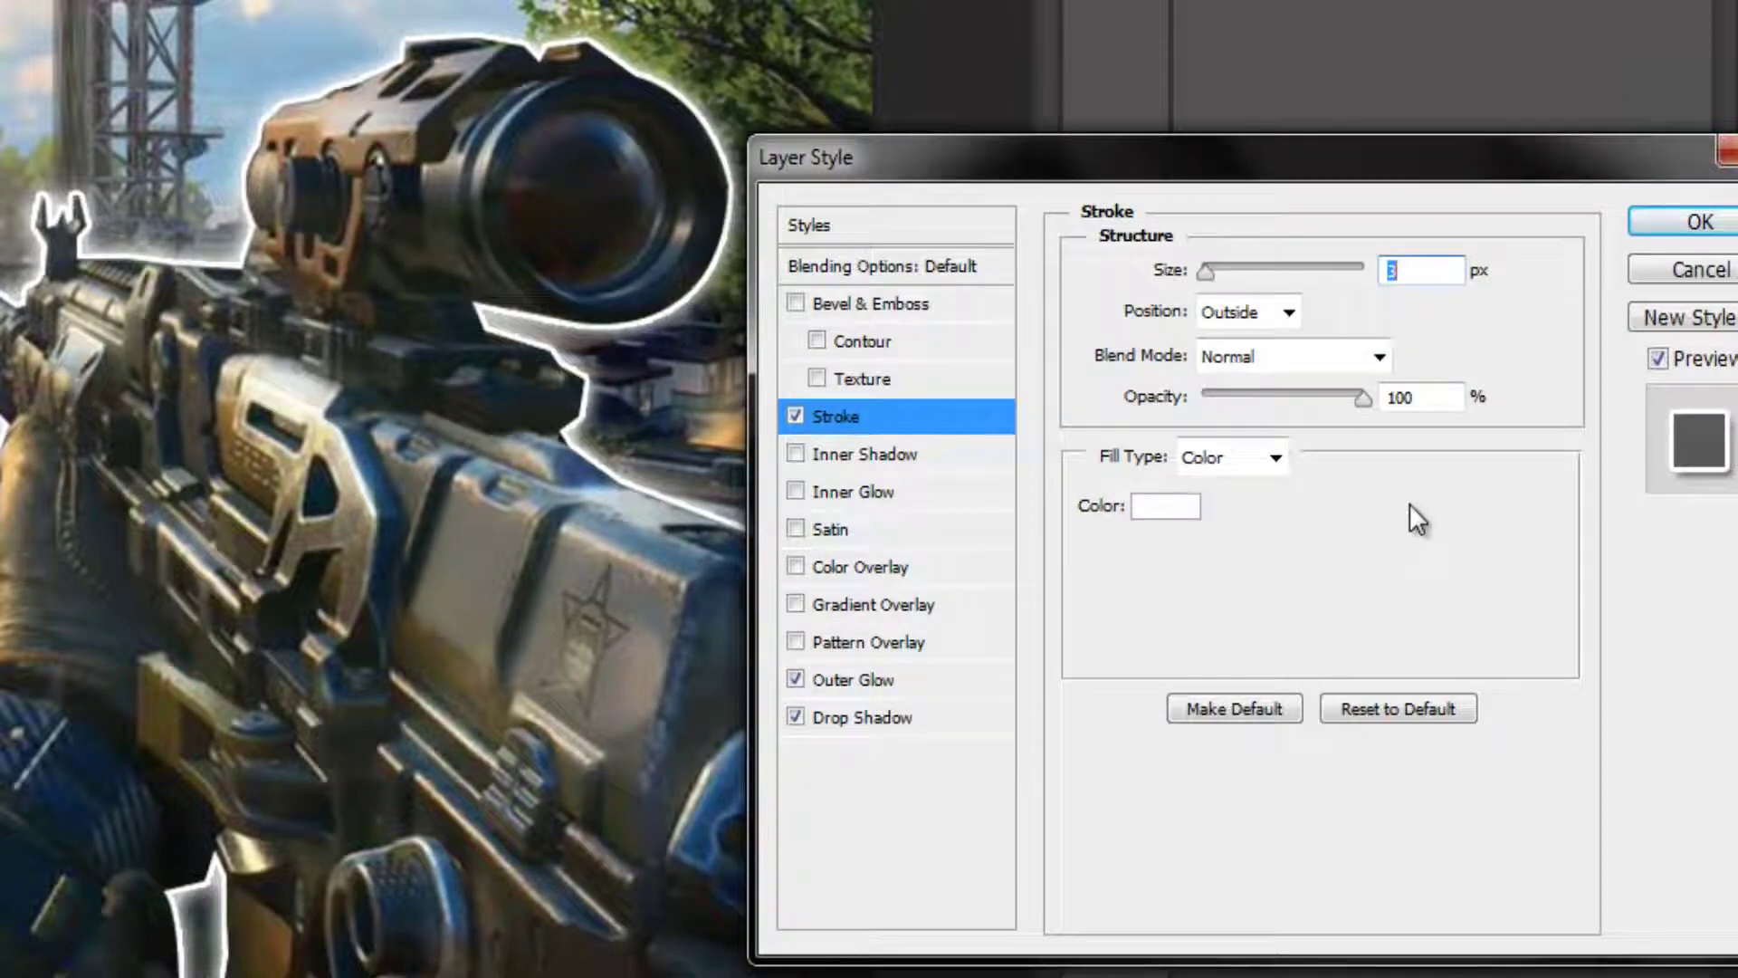
pyautogui.click(1677, 223)
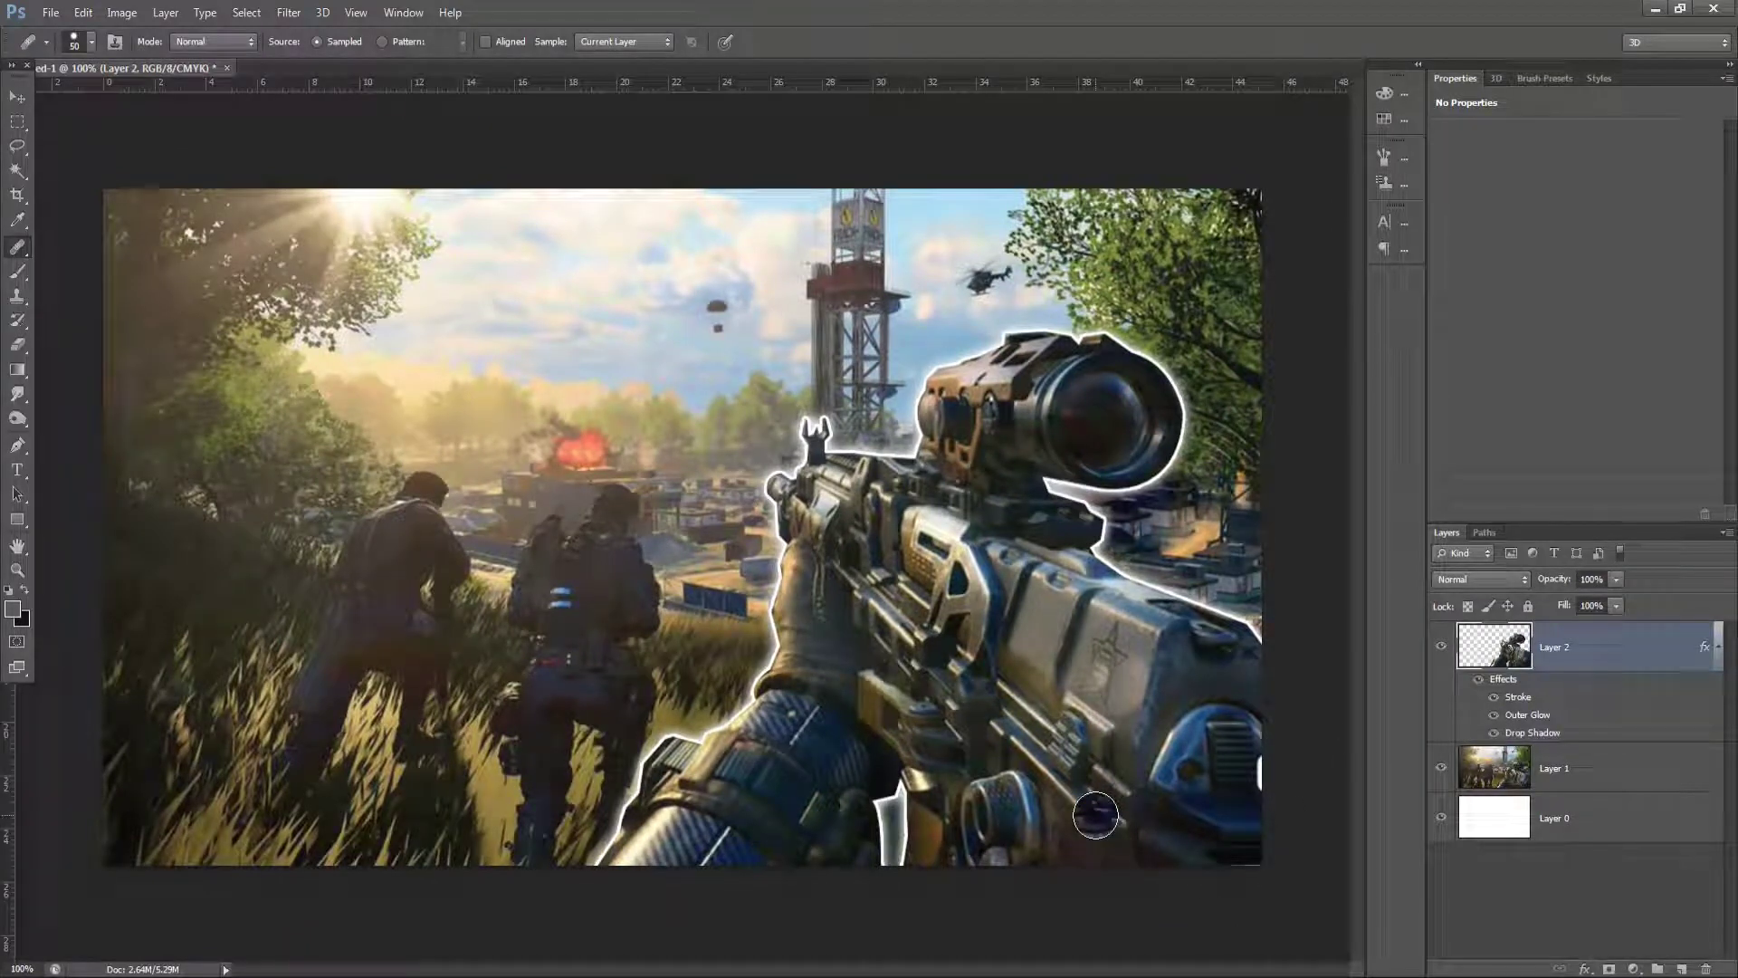
pyautogui.press('v')
pyautogui.hotkey('alt', '[')
# Open codvictory.png and drag the #1 VICTORY banner into the thumbnail as Layer 3
pyautogui.click(50, 12)
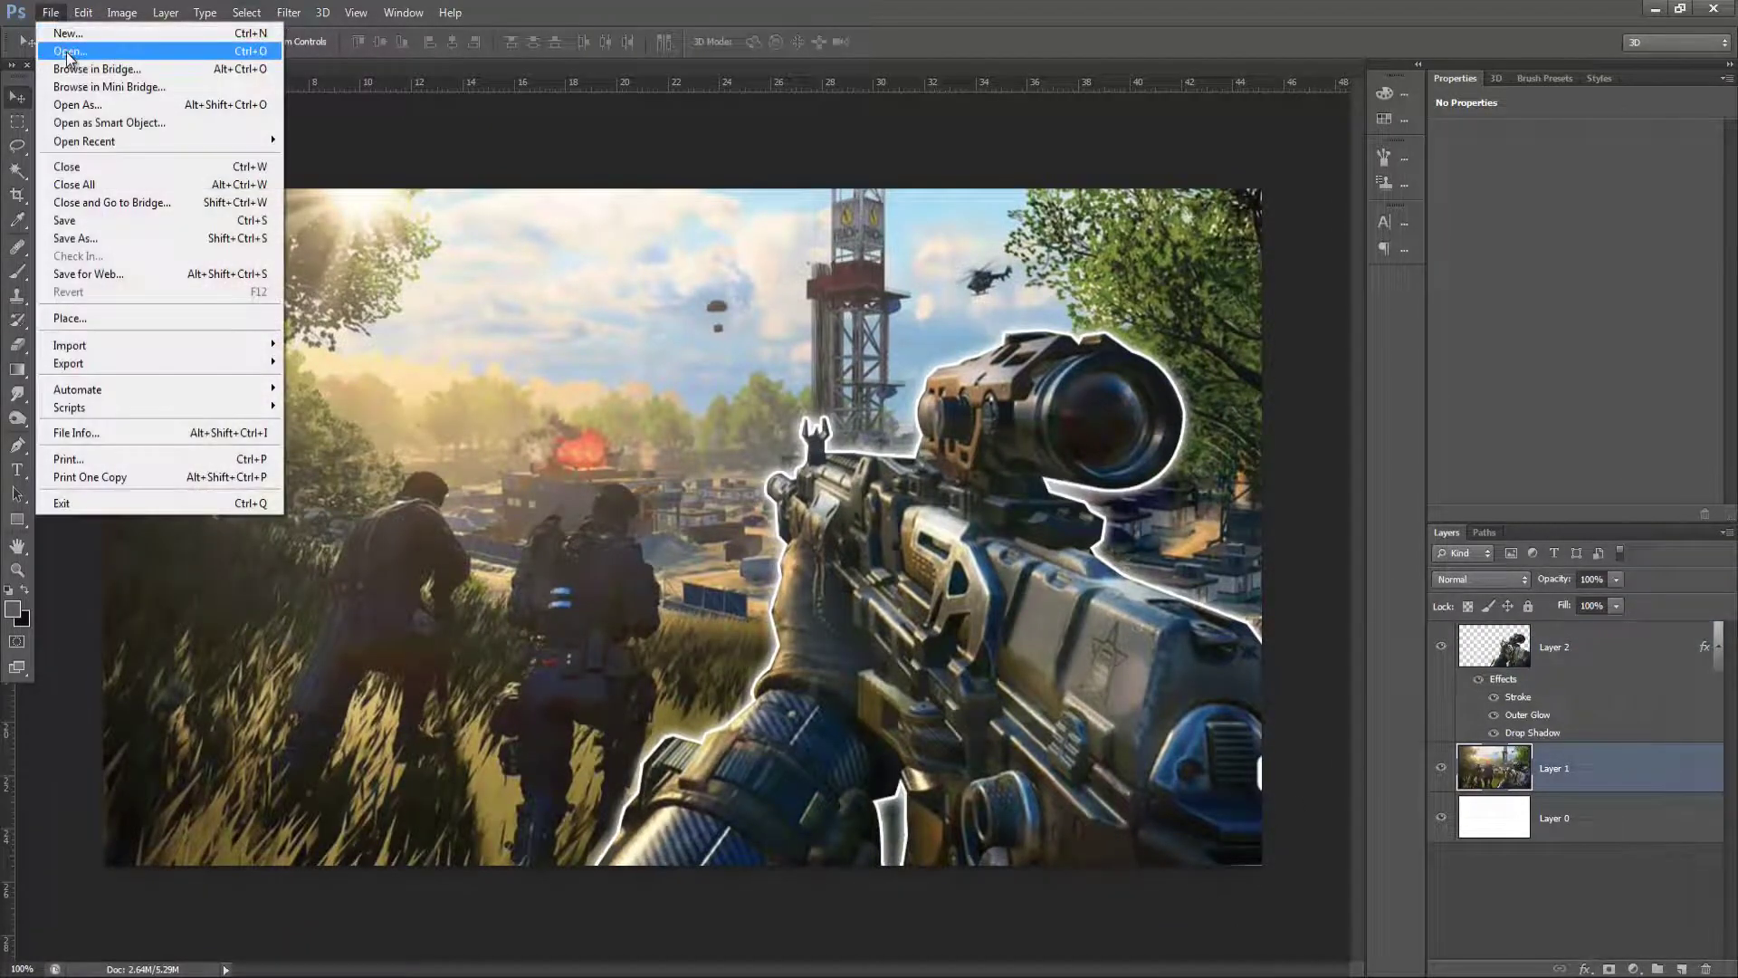
pyautogui.click(68, 51)
pyautogui.doubleClick(942, 328)
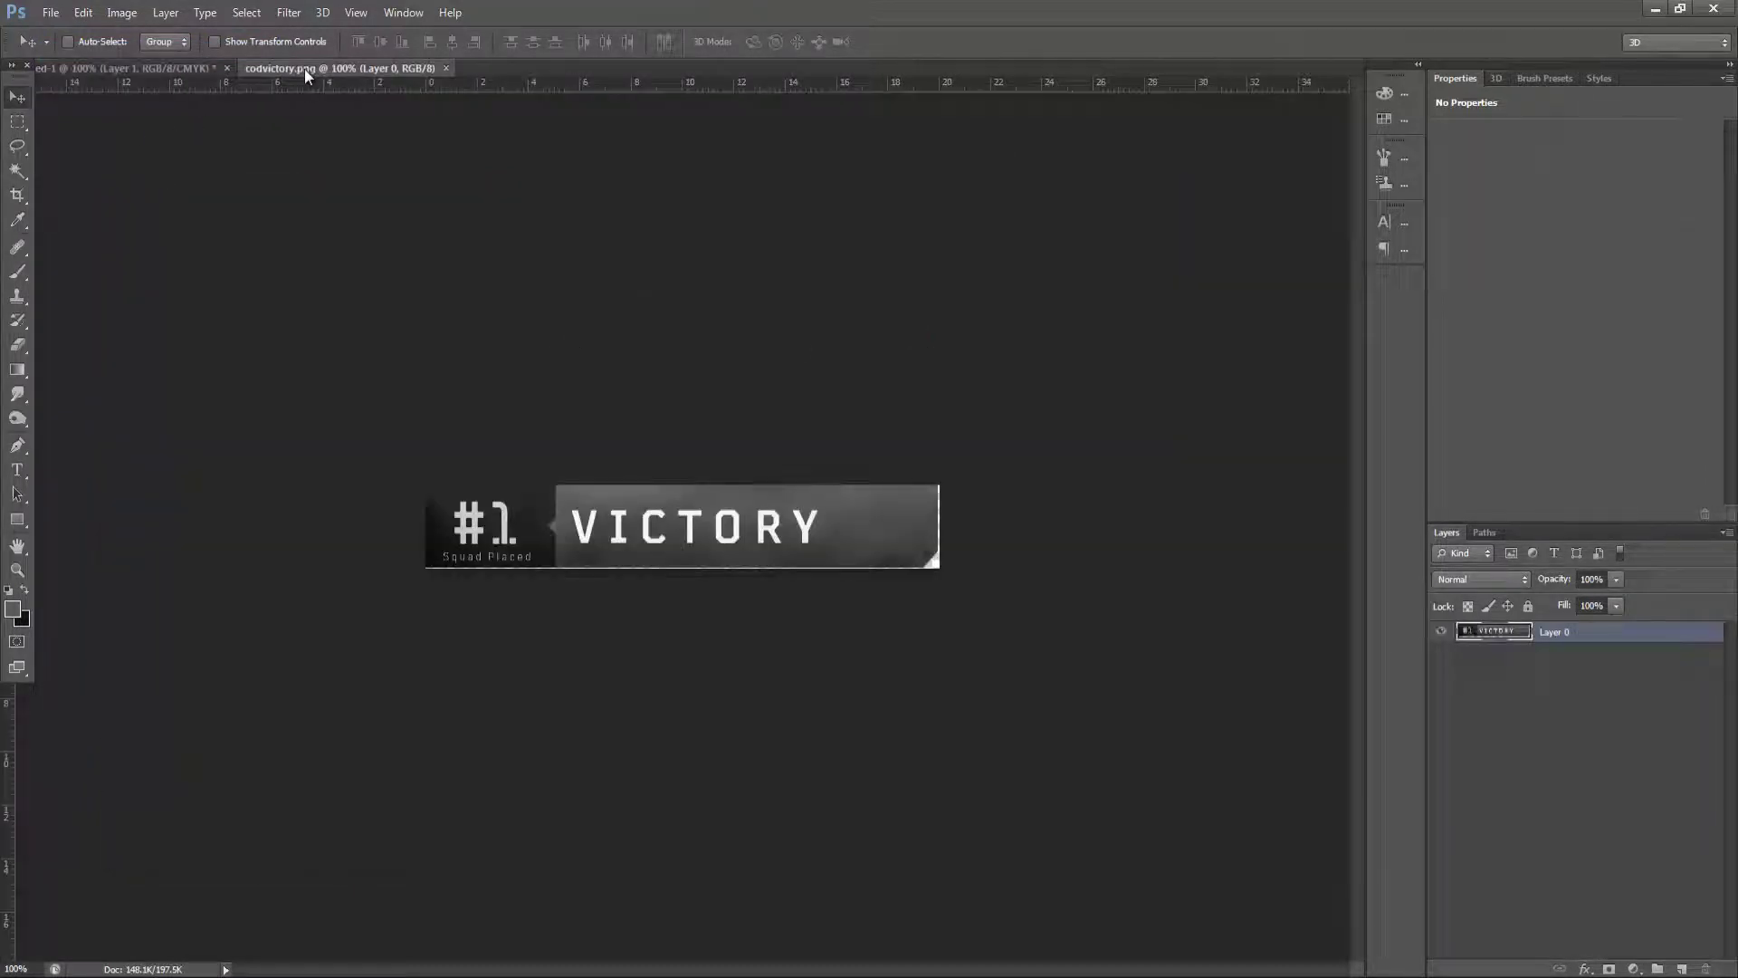
pyautogui.moveTo(304, 69); pyautogui.dragTo(580, 269)
pyautogui.moveTo(858, 349); pyautogui.dragTo(594, 442)
pyautogui.click(1020, 268)
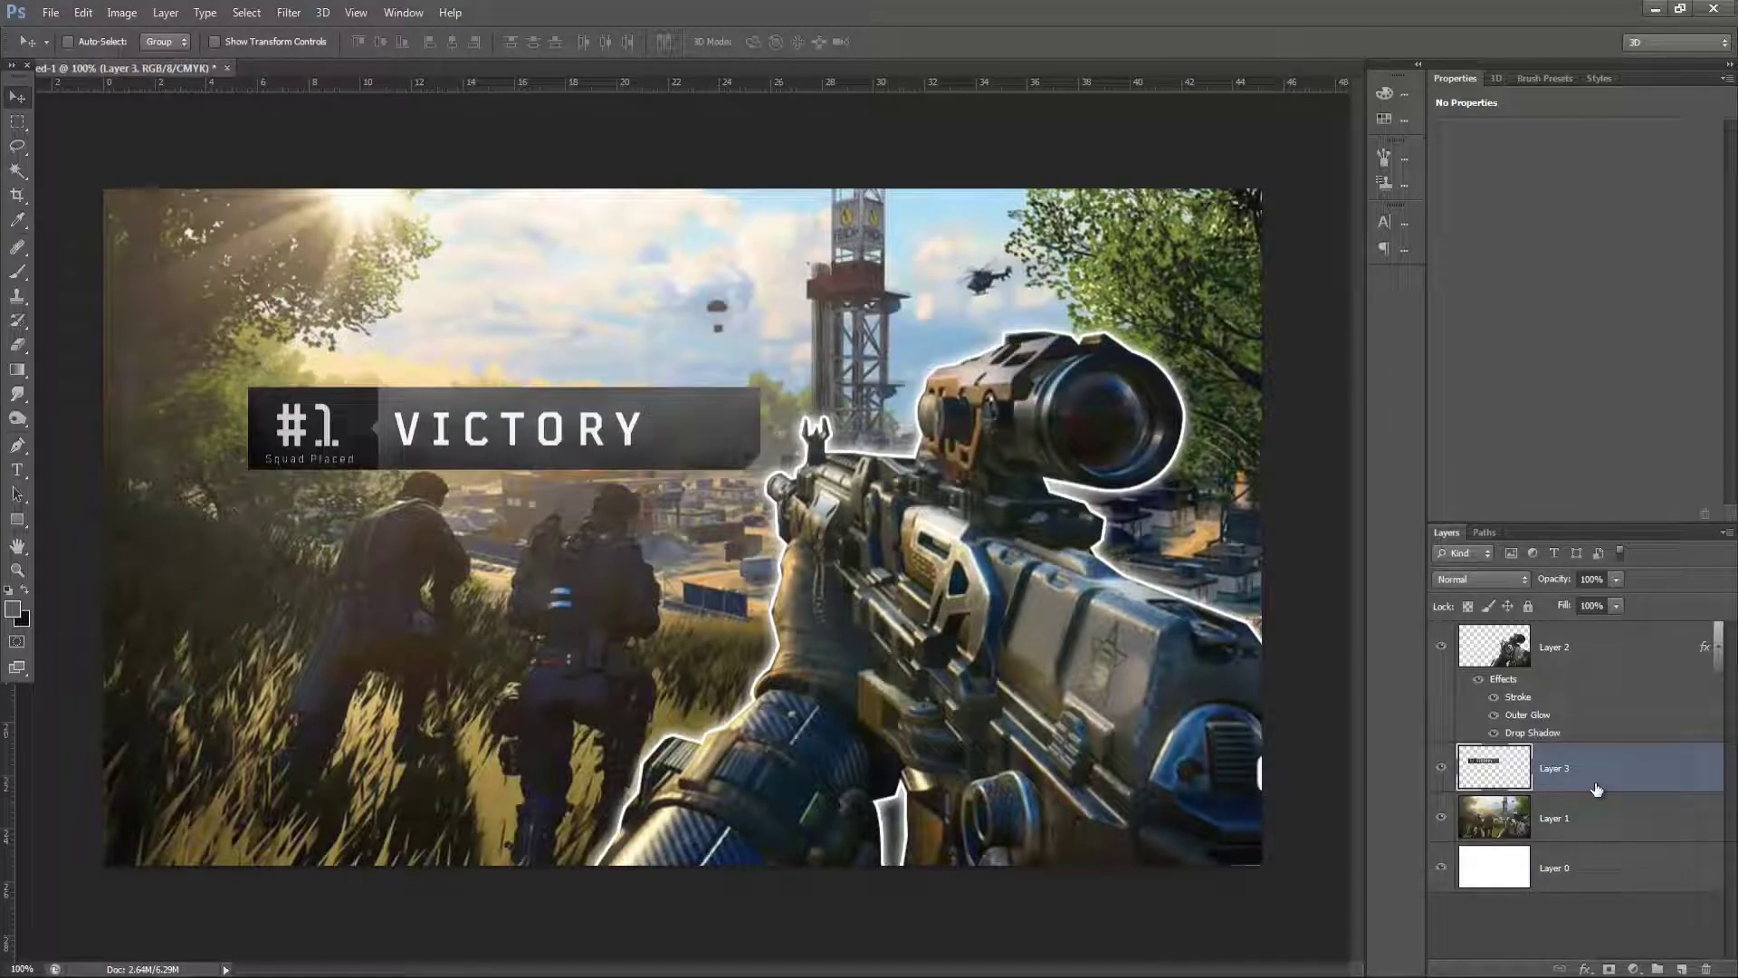
# Enlarge the banner and place it across the upper-left sky
pyautogui.hotkey('ctrl', 't')
pyautogui.moveTo(761, 389); pyautogui.dragTo(1075, 335)
pyautogui.moveTo(784, 419); pyautogui.dragTo(785, 333)
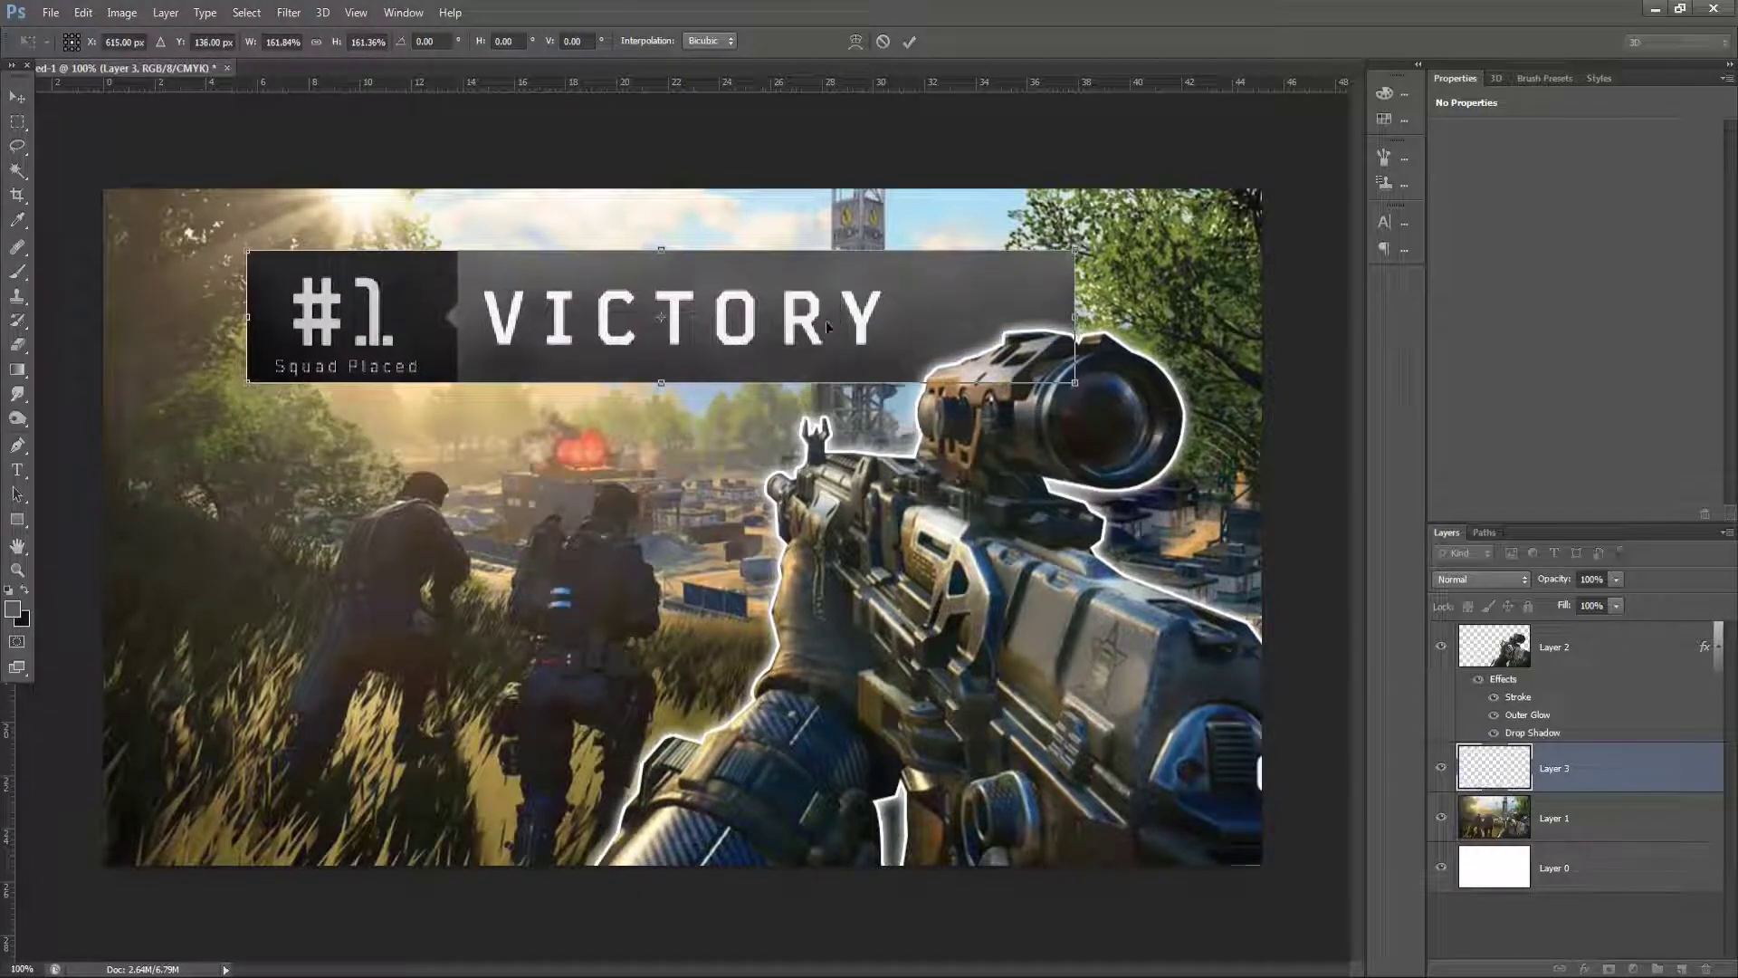
pyautogui.moveTo(247, 250); pyautogui.dragTo(293, 268)
pyautogui.moveTo(464, 326); pyautogui.dragTo(389, 302)
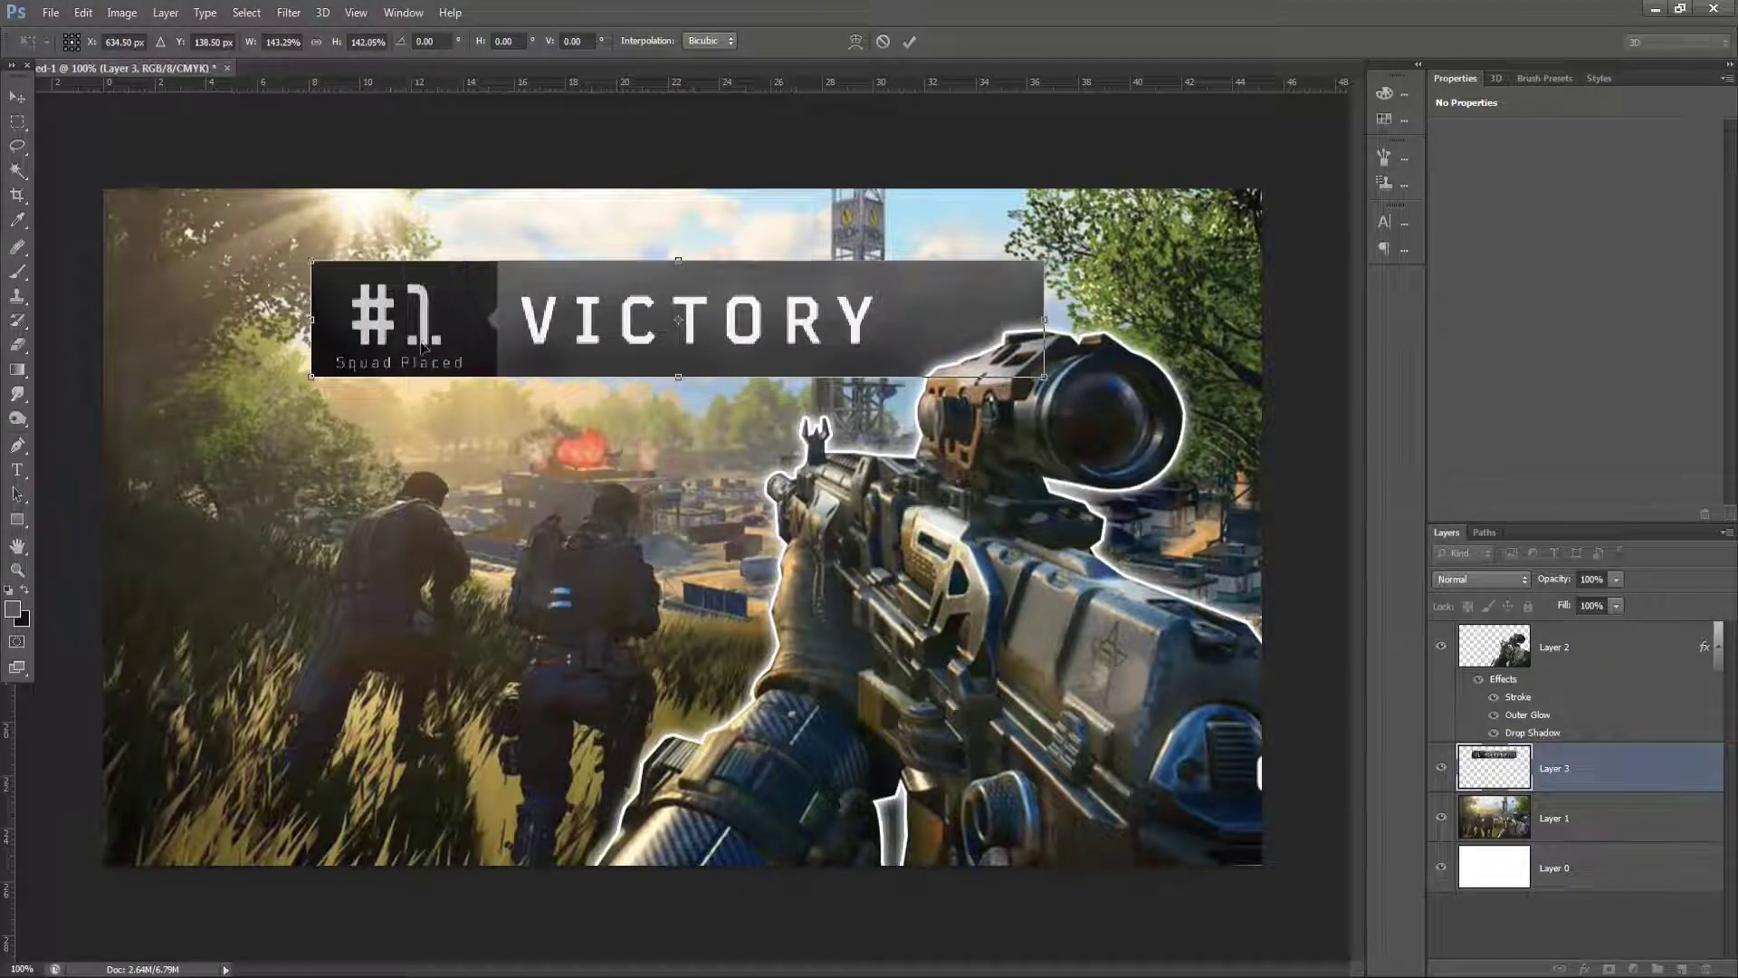
pyautogui.press('Return')
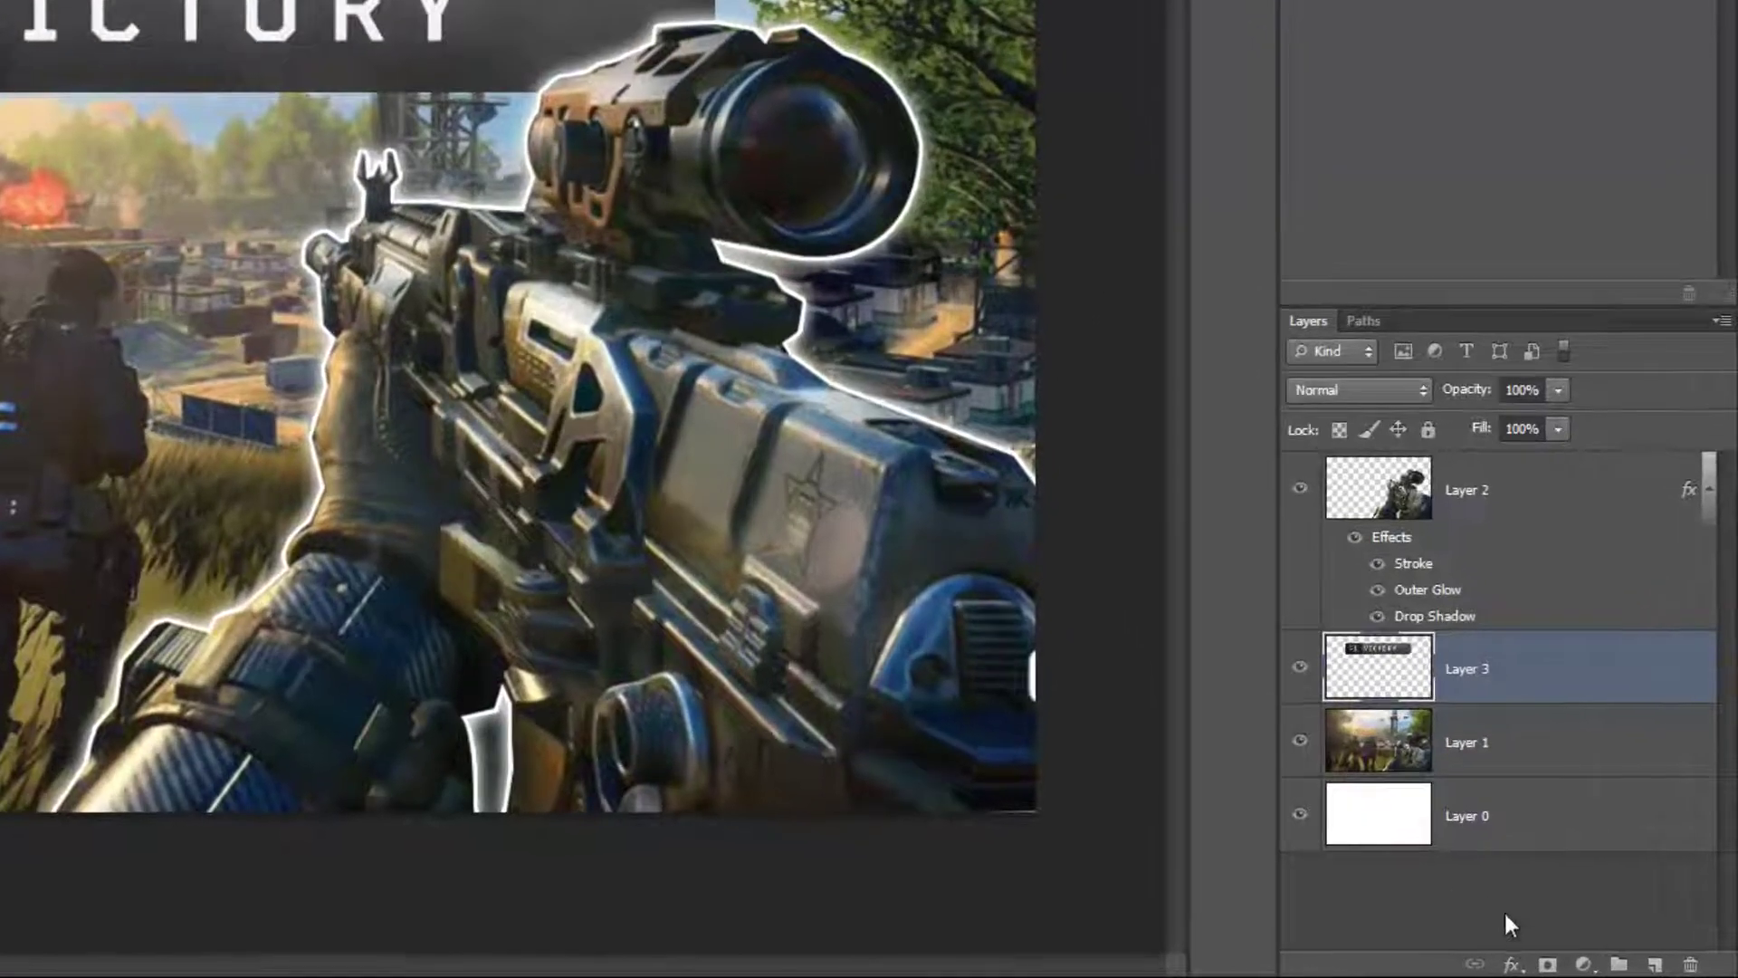
# Add a Drop Shadow to Layer 3: opacity 90%, distance 9 px, spread 9%, size 12 px
pyautogui.click(1585, 969)
pyautogui.click(1502, 938)
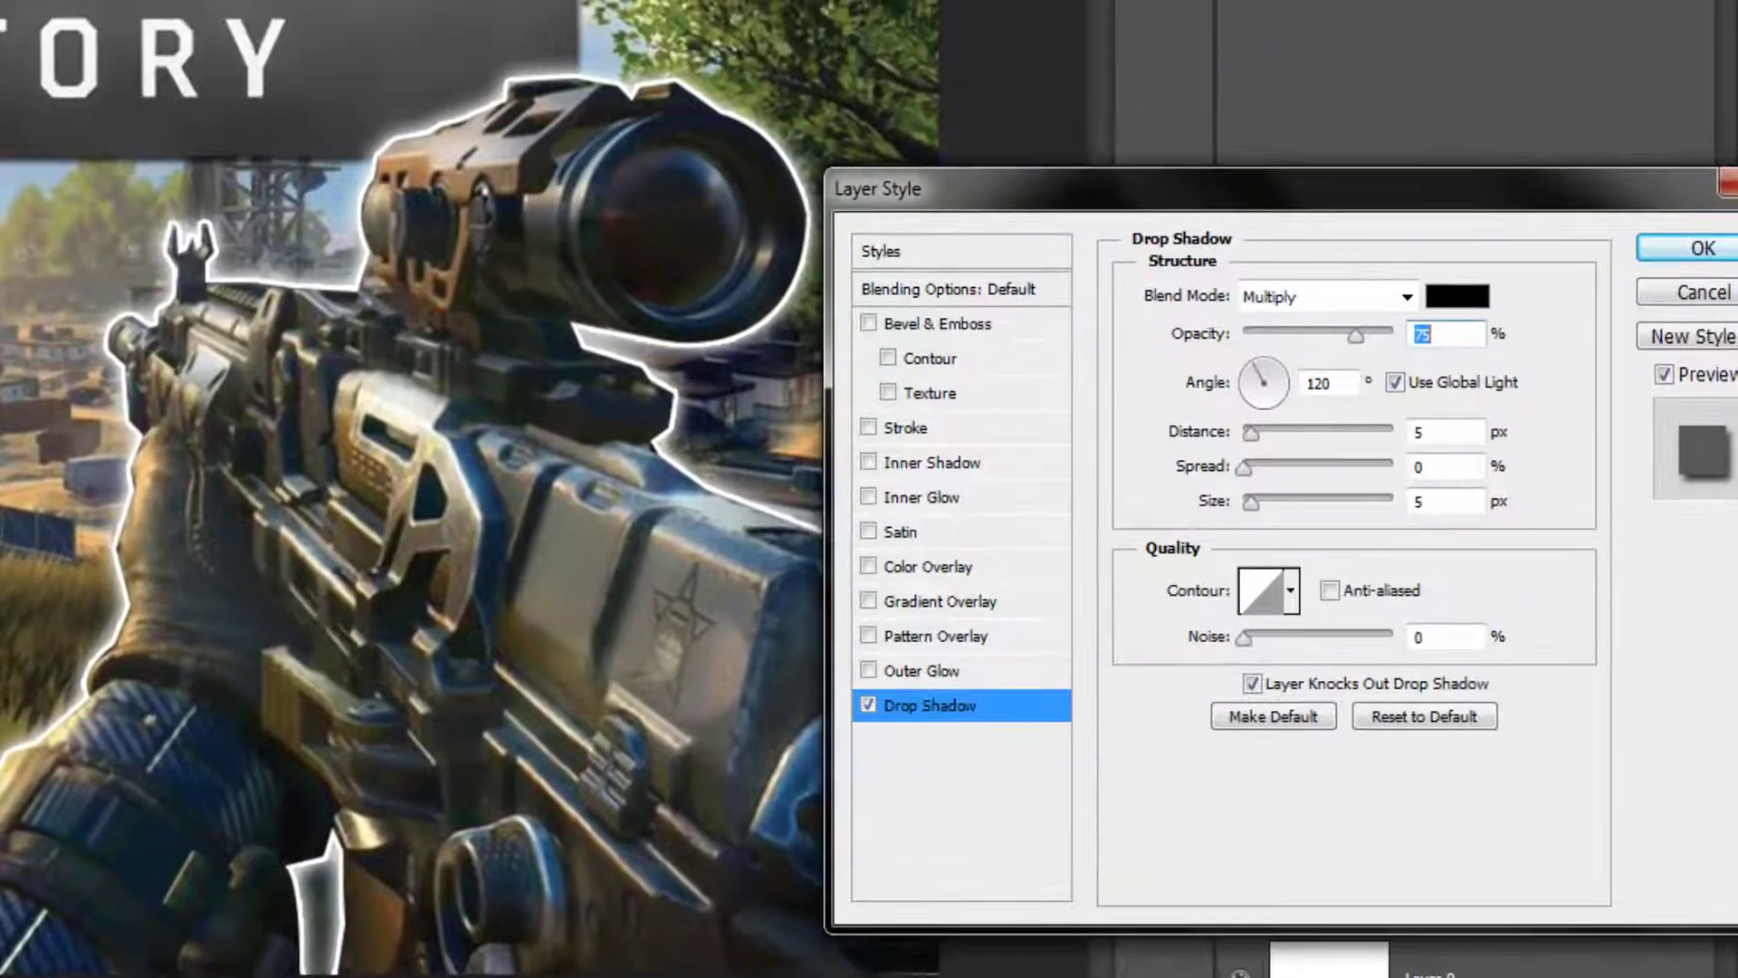
pyautogui.write('90')
pyautogui.click(1436, 432)
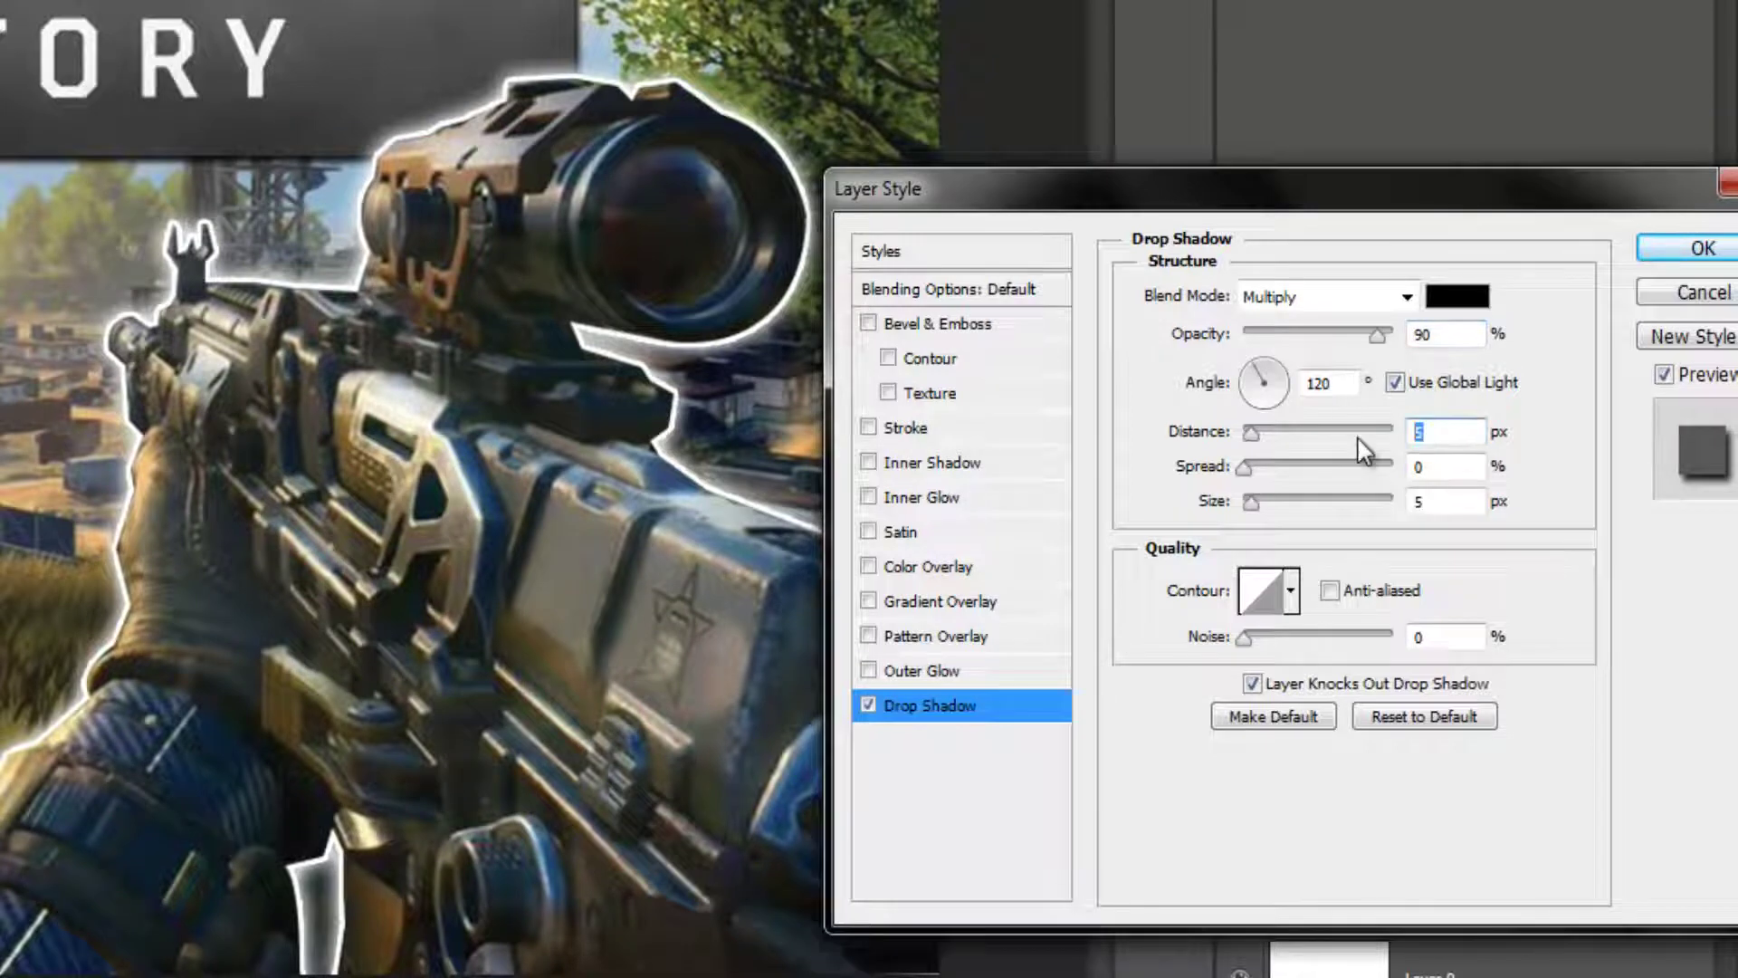
pyautogui.write('9')
pyautogui.click(1433, 467)
pyautogui.write('9')
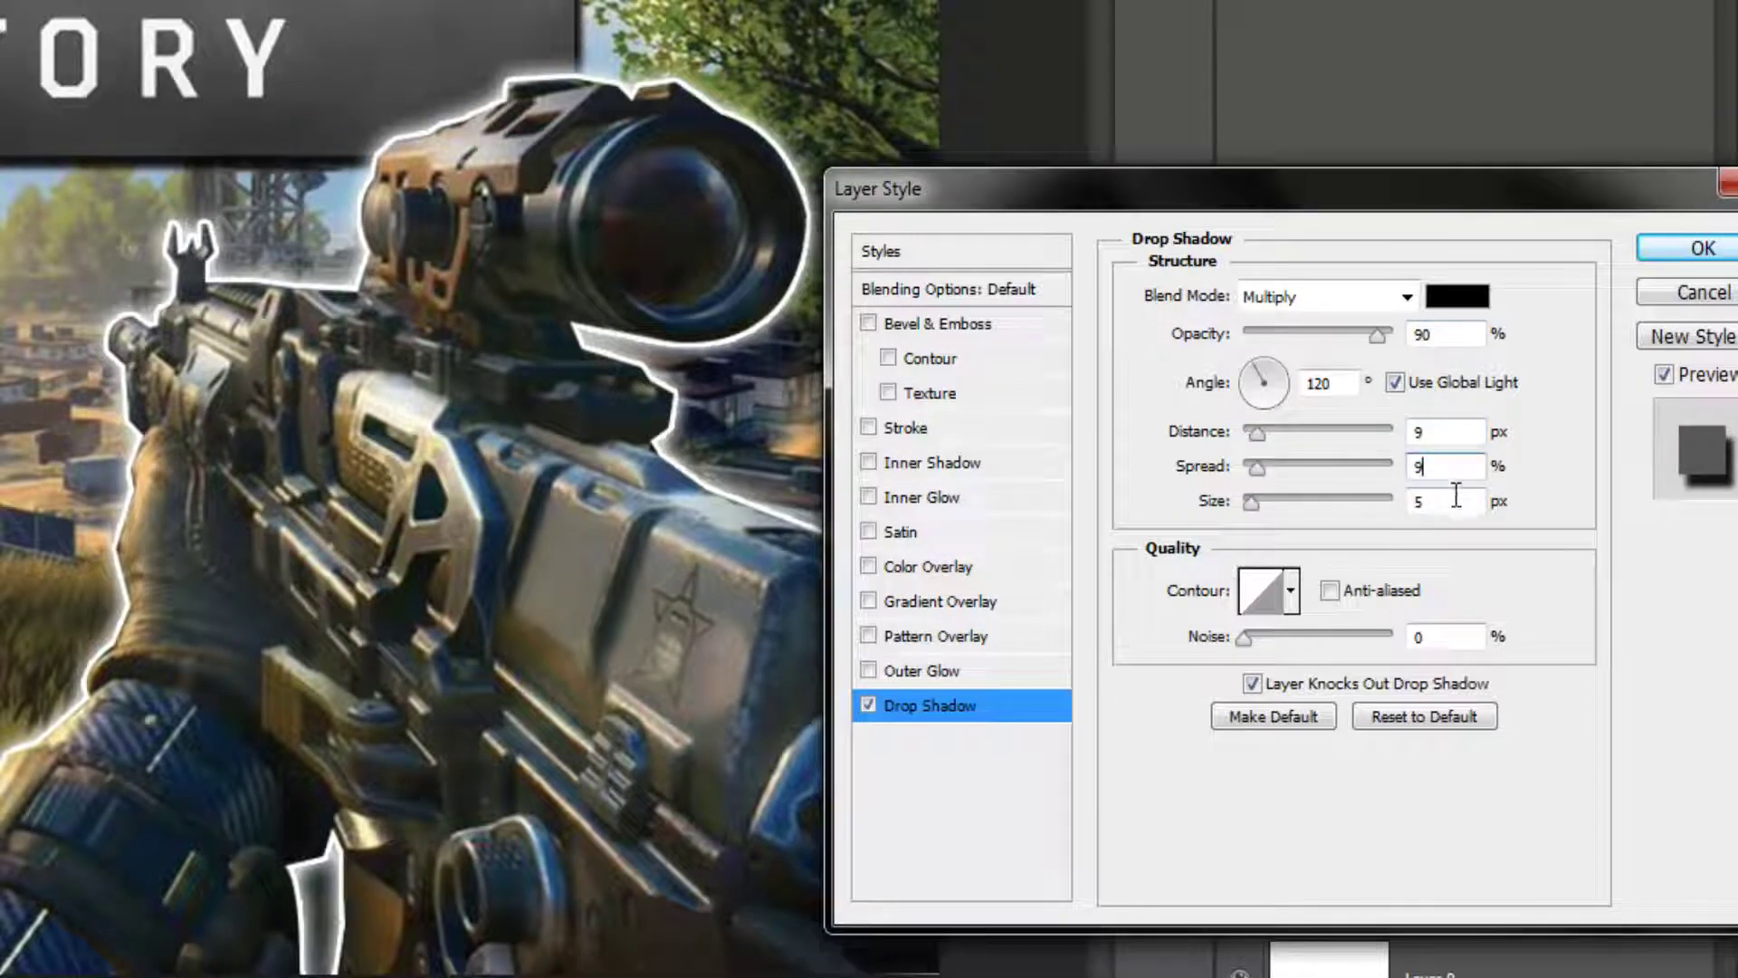
pyautogui.click(1449, 500)
pyautogui.write('12')
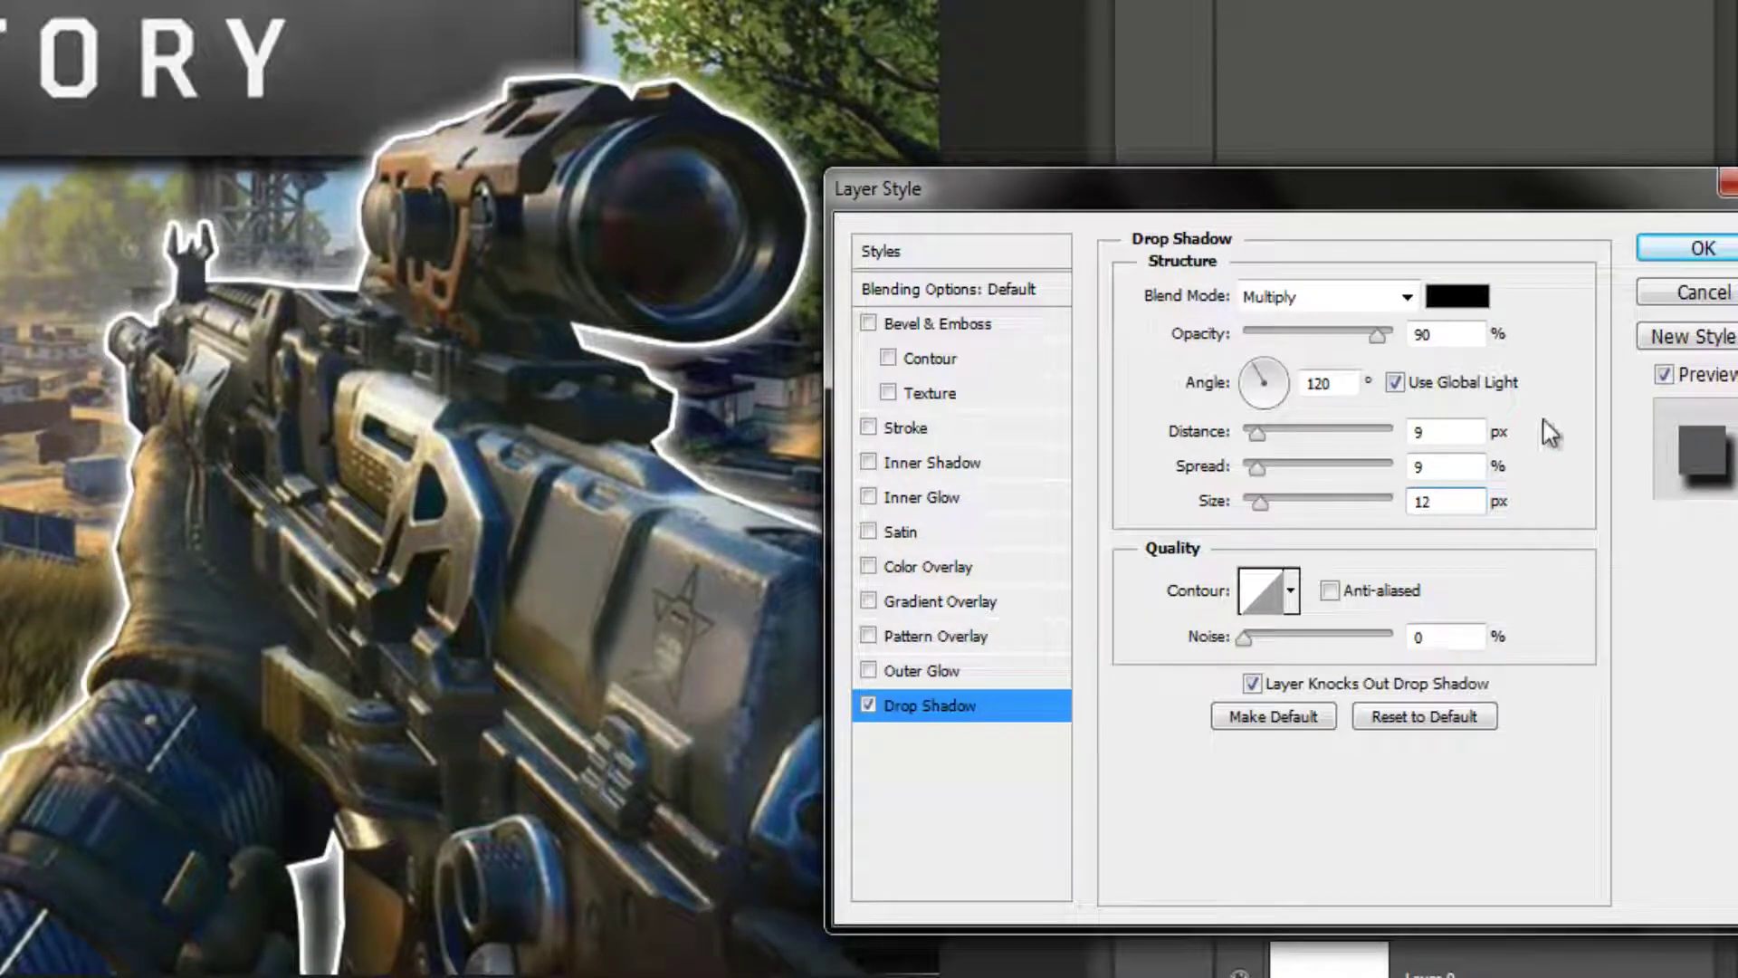
pyautogui.click(1670, 258)
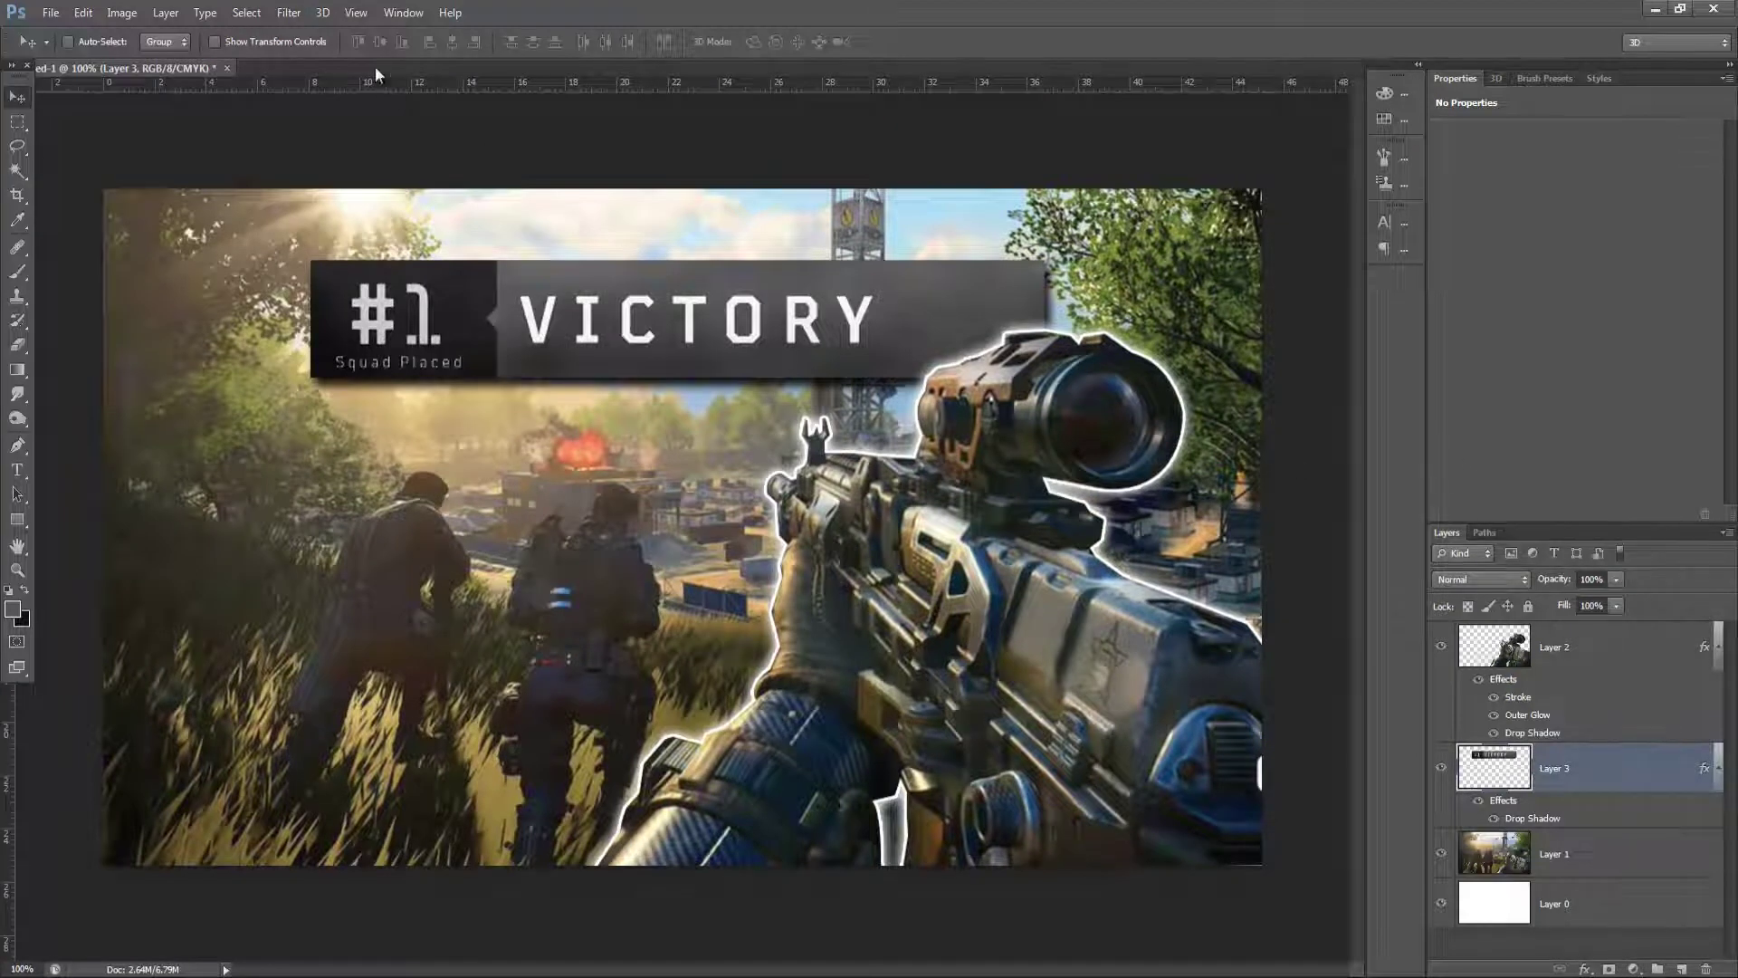
# Open BO4Logo.png and bring the logo into the thumbnail as Layer 4
pyautogui.click(51, 13)
pyautogui.click(63, 57)
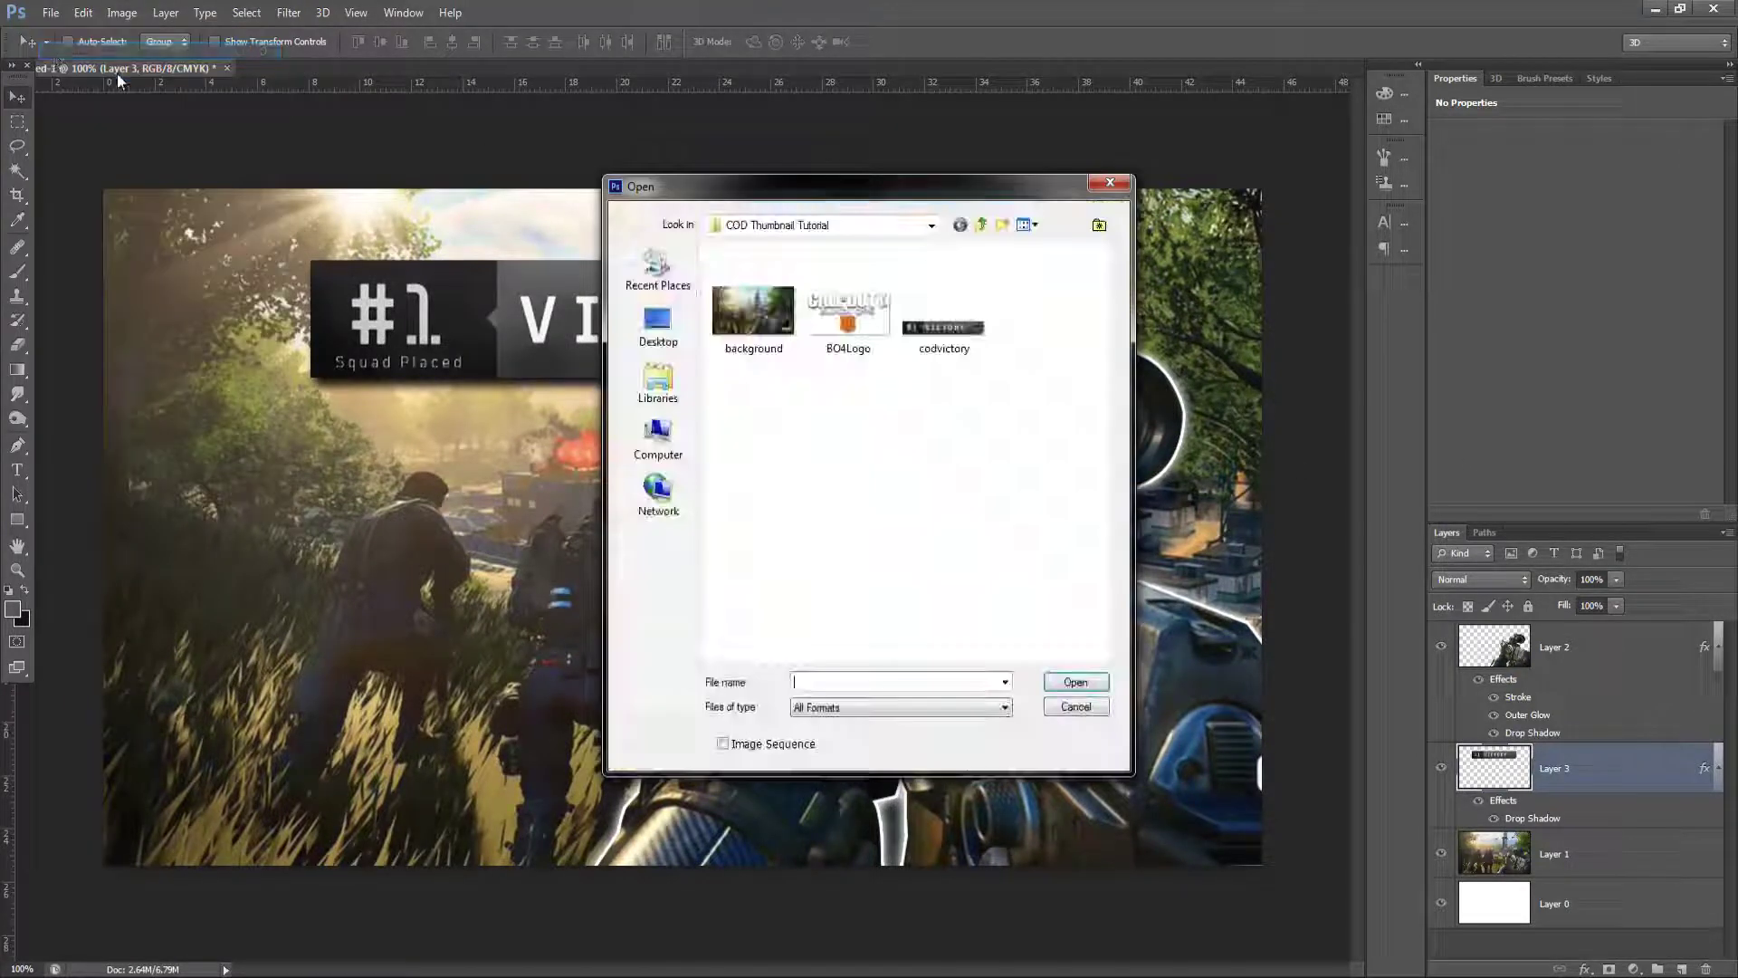
pyautogui.doubleClick(852, 326)
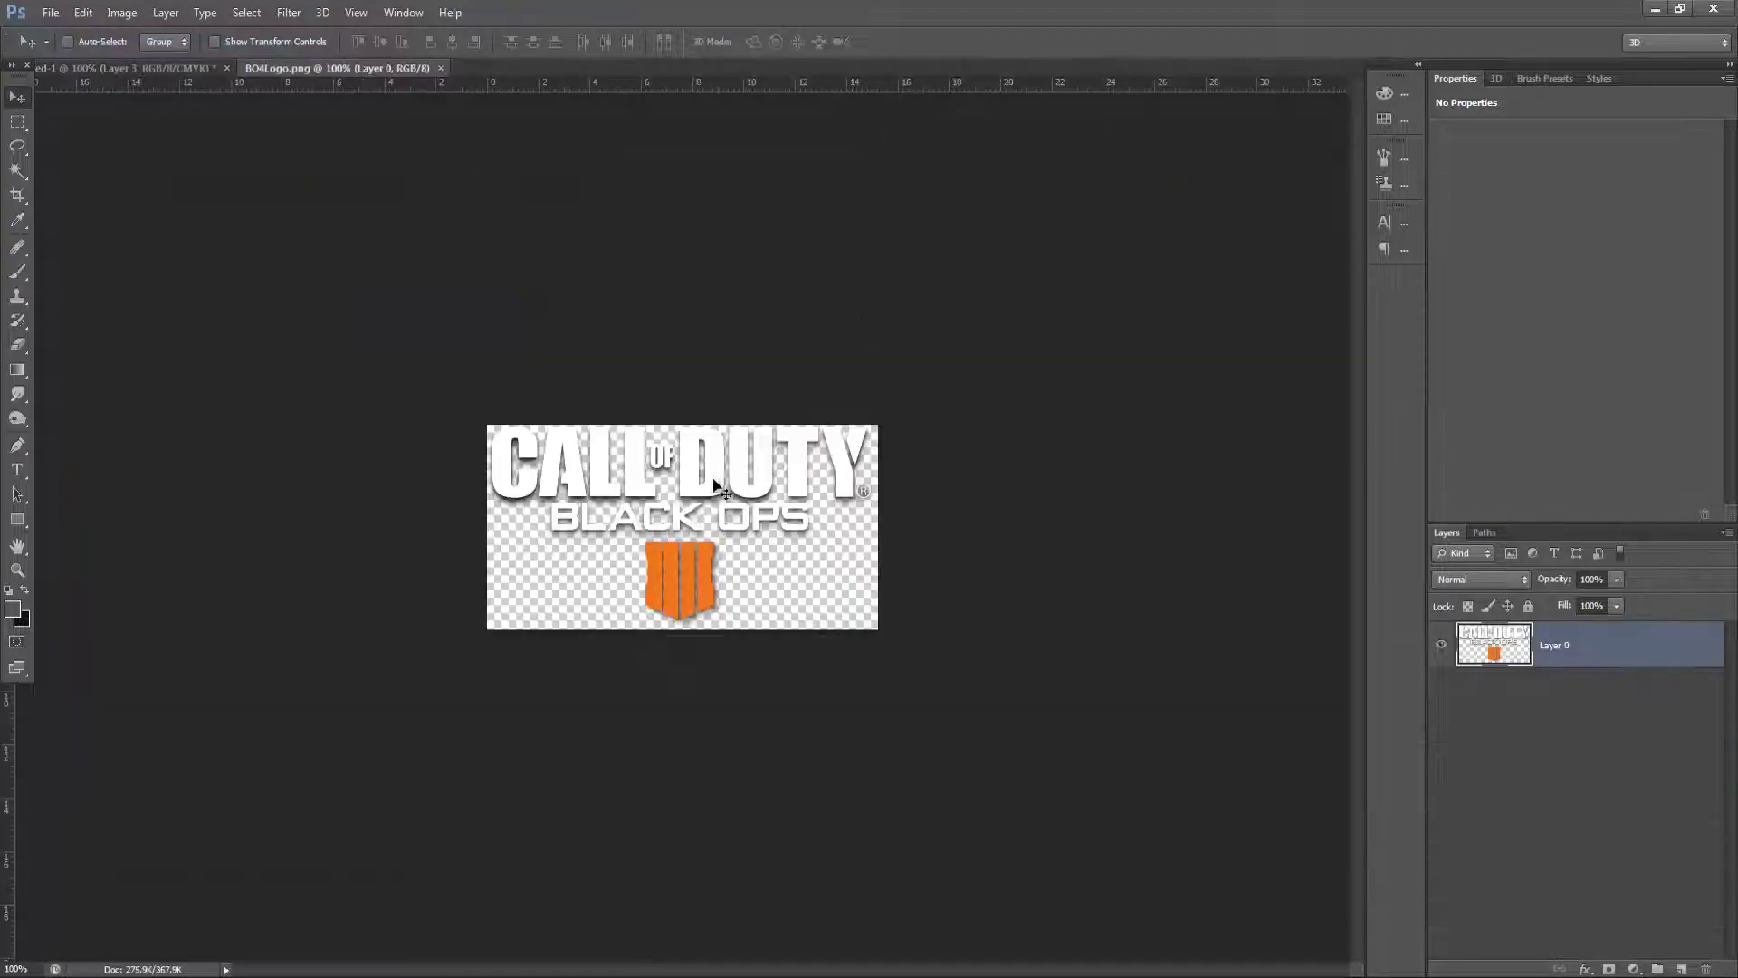
pyautogui.moveTo(366, 67); pyautogui.dragTo(425, 689)
pyautogui.click(1142, 255)
# Shrink the logo to about 74% in the lower-left corner
pyautogui.hotkey('ctrl', 't')
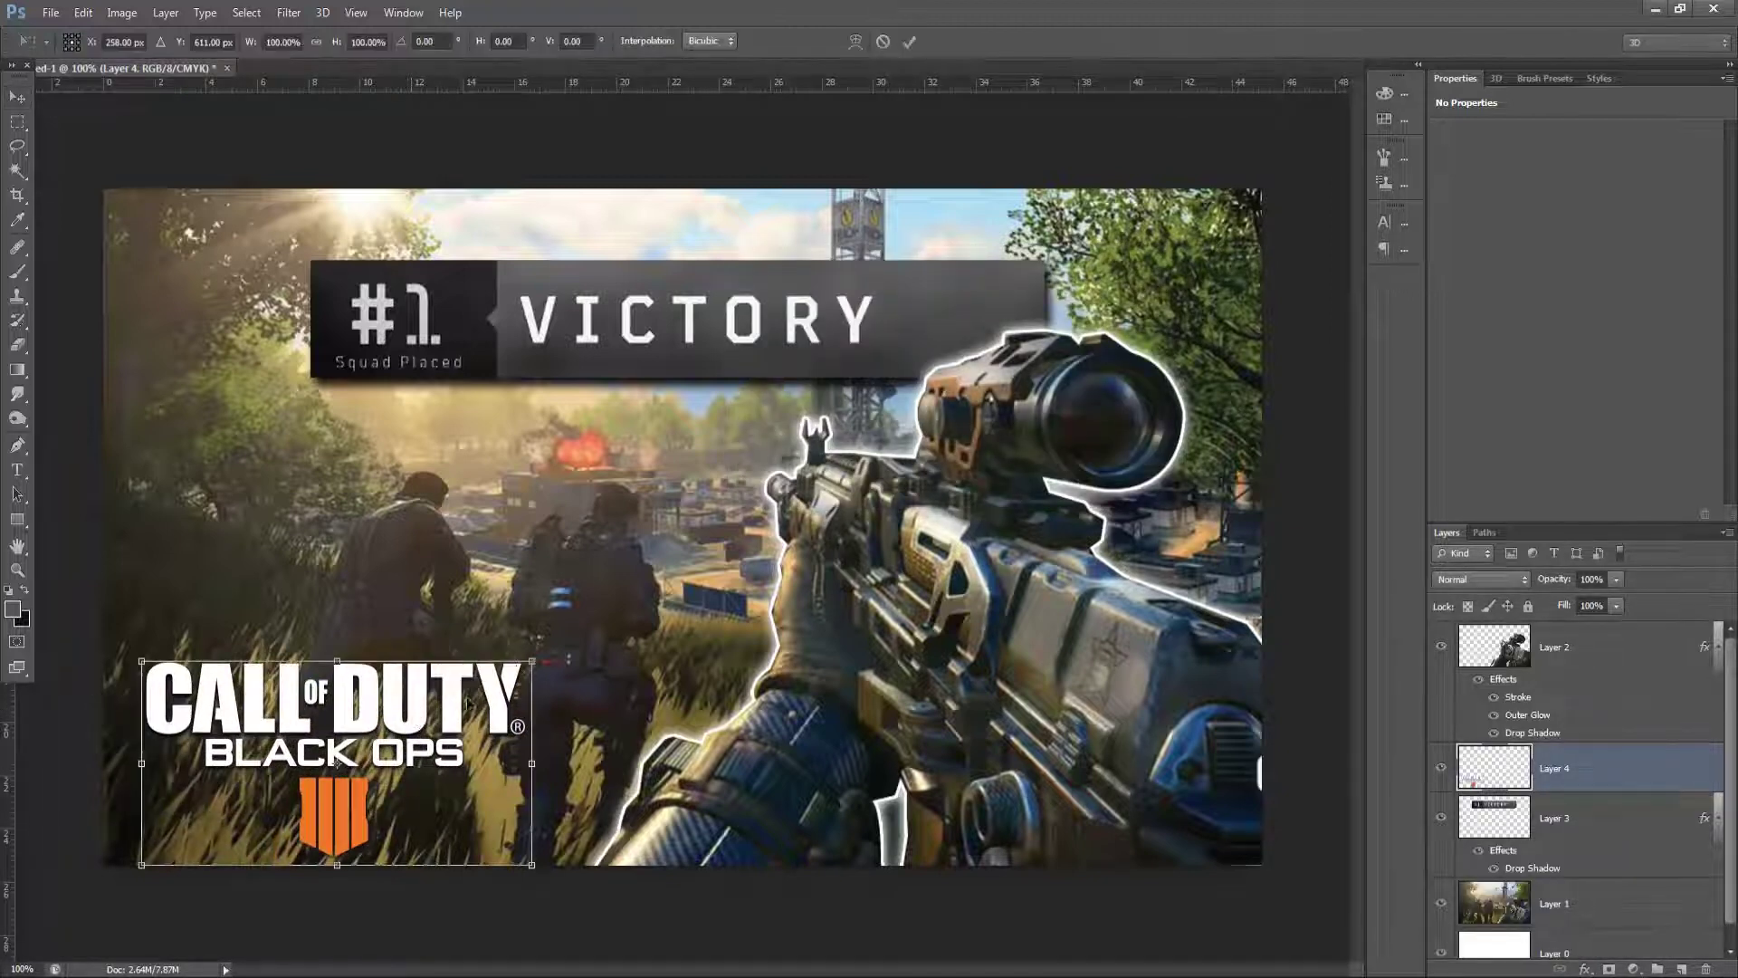
pyautogui.moveTo(527, 666); pyautogui.dragTo(466, 748)
pyautogui.press('Return')
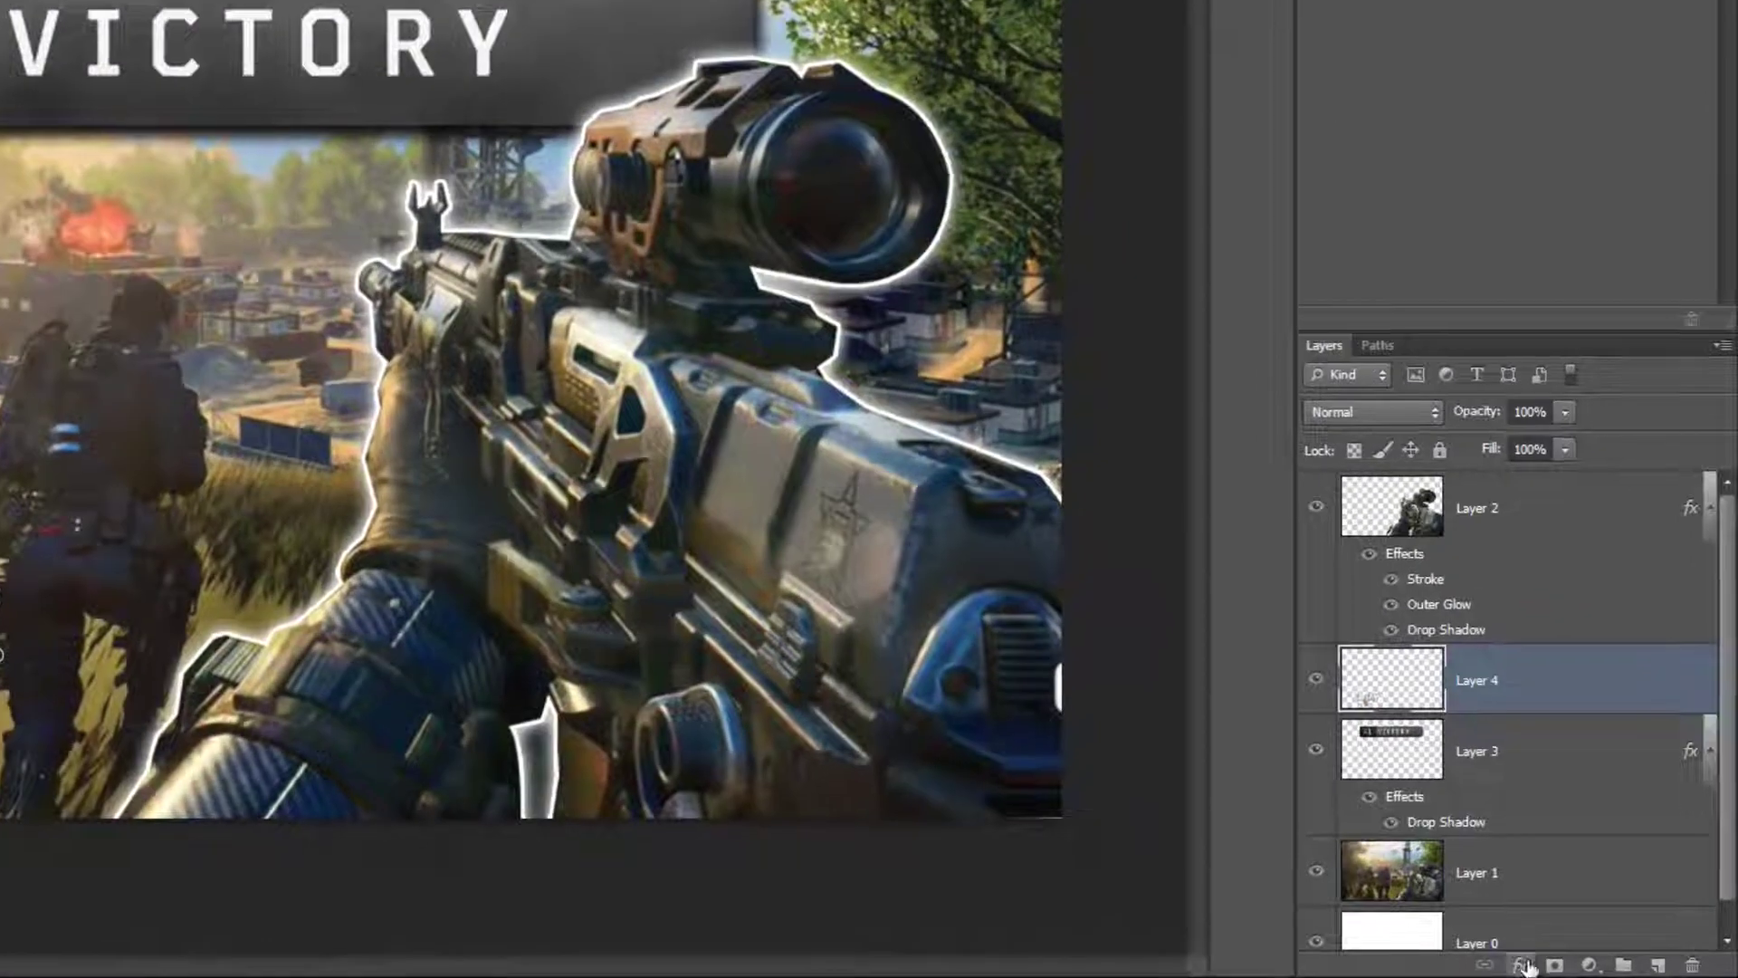
# Give Layer 4 a Drop Shadow (opacity 90, distance 0, spread 22, size 12), then select Layer 1
pyautogui.click(1586, 969)
pyautogui.click(1514, 946)
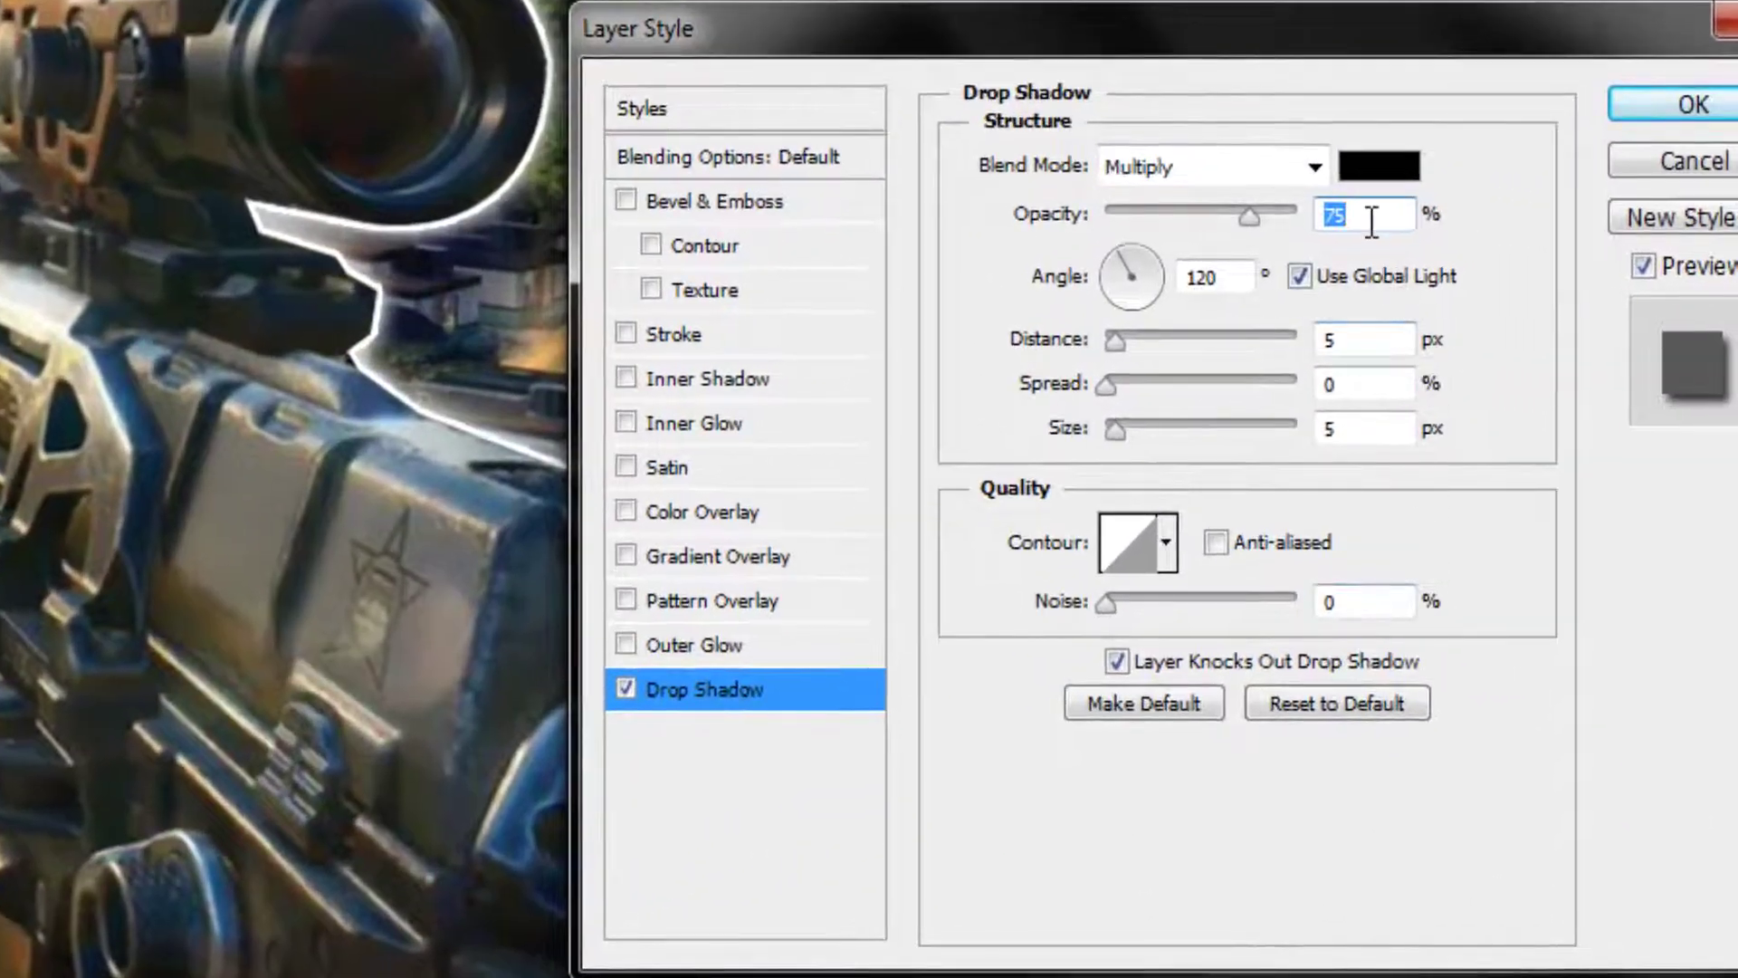
pyautogui.write('90')
pyautogui.click(1358, 340)
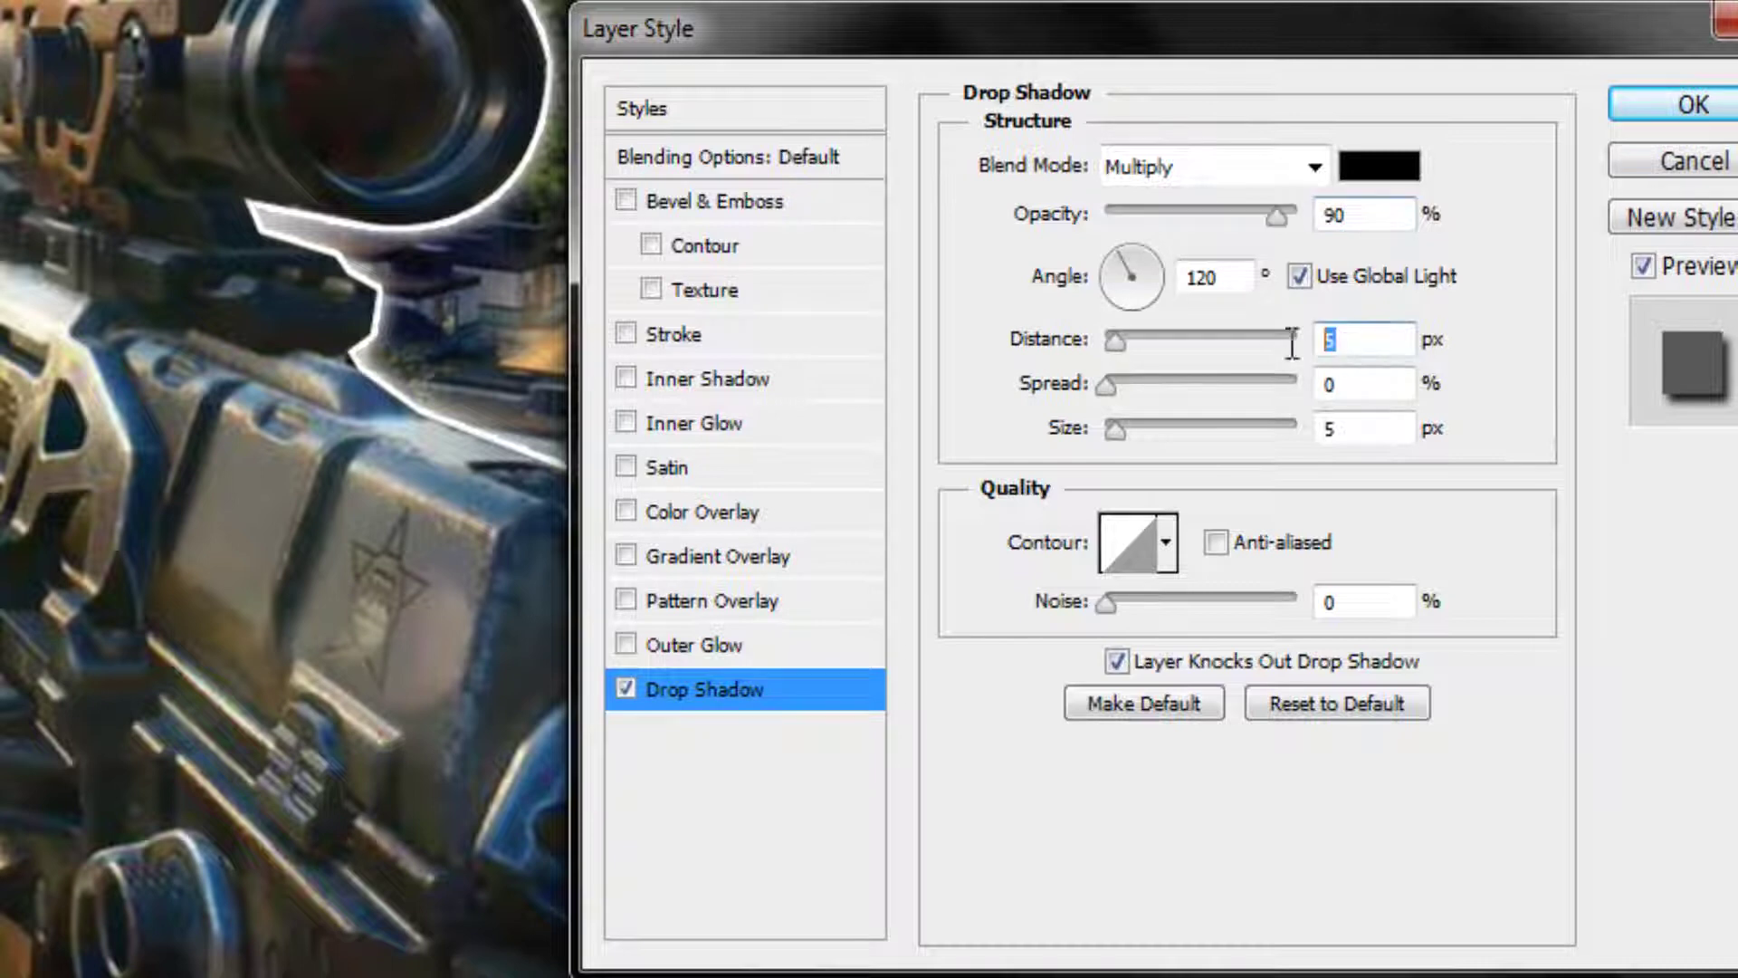
pyautogui.write('0')
pyautogui.press('Tab')
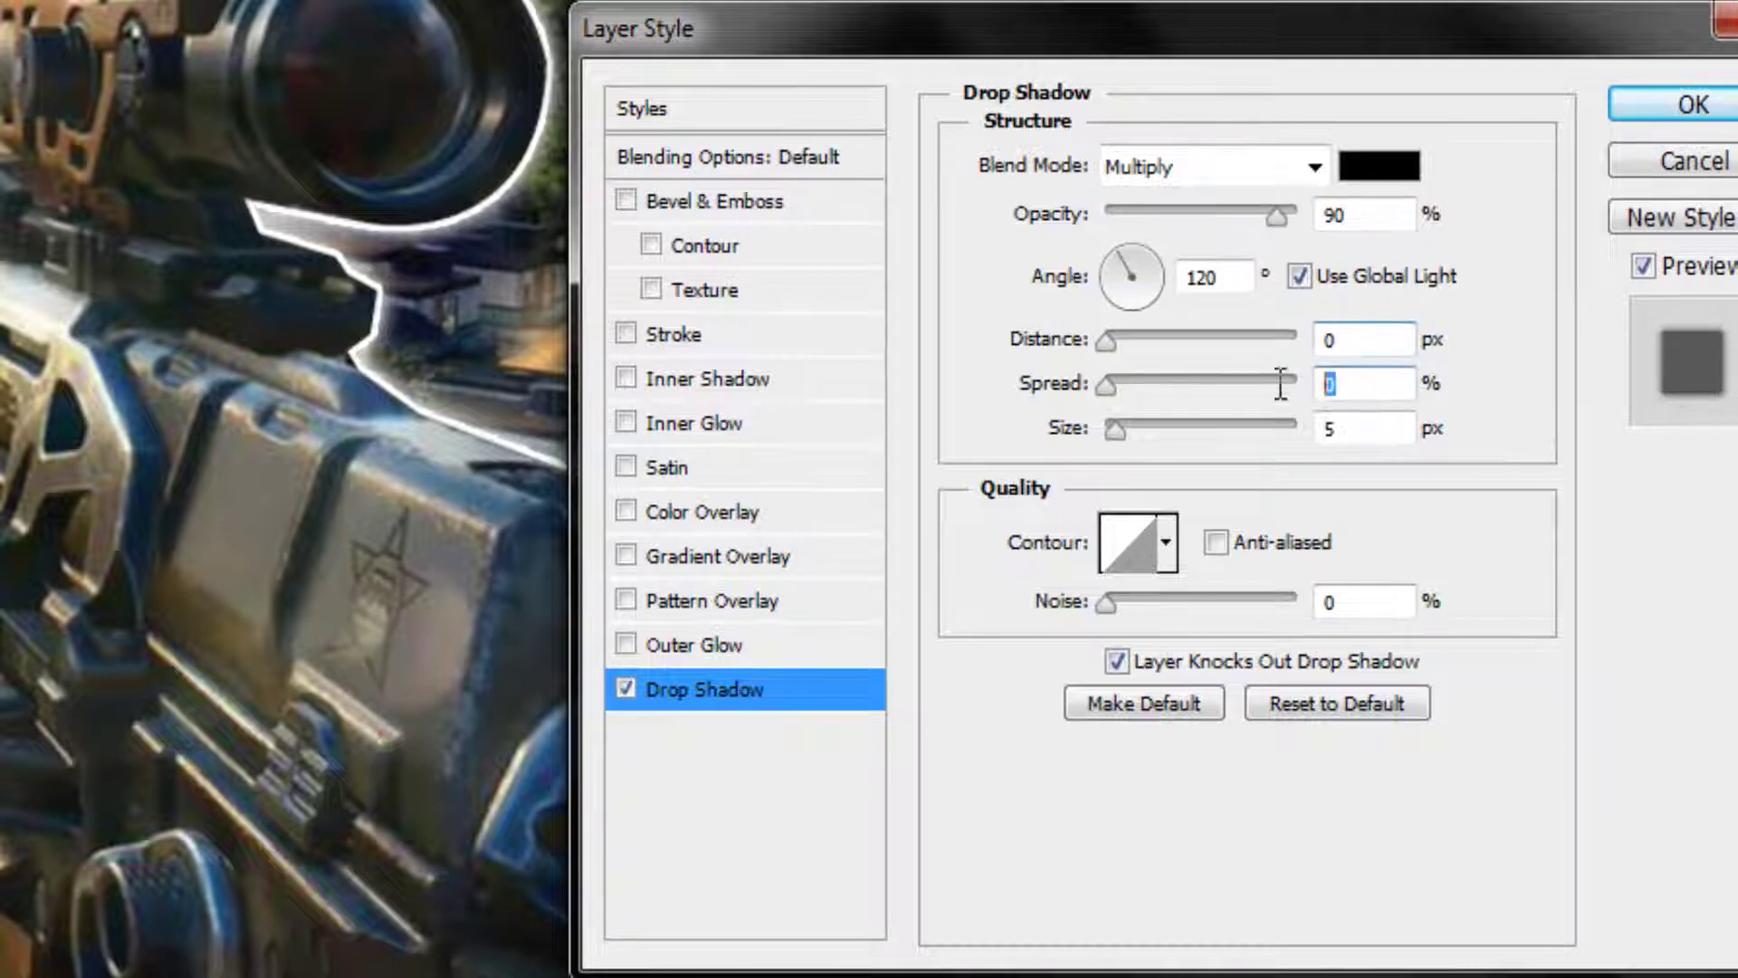
pyautogui.write('22')
pyautogui.doubleClick(1330, 428)
pyautogui.write('12')
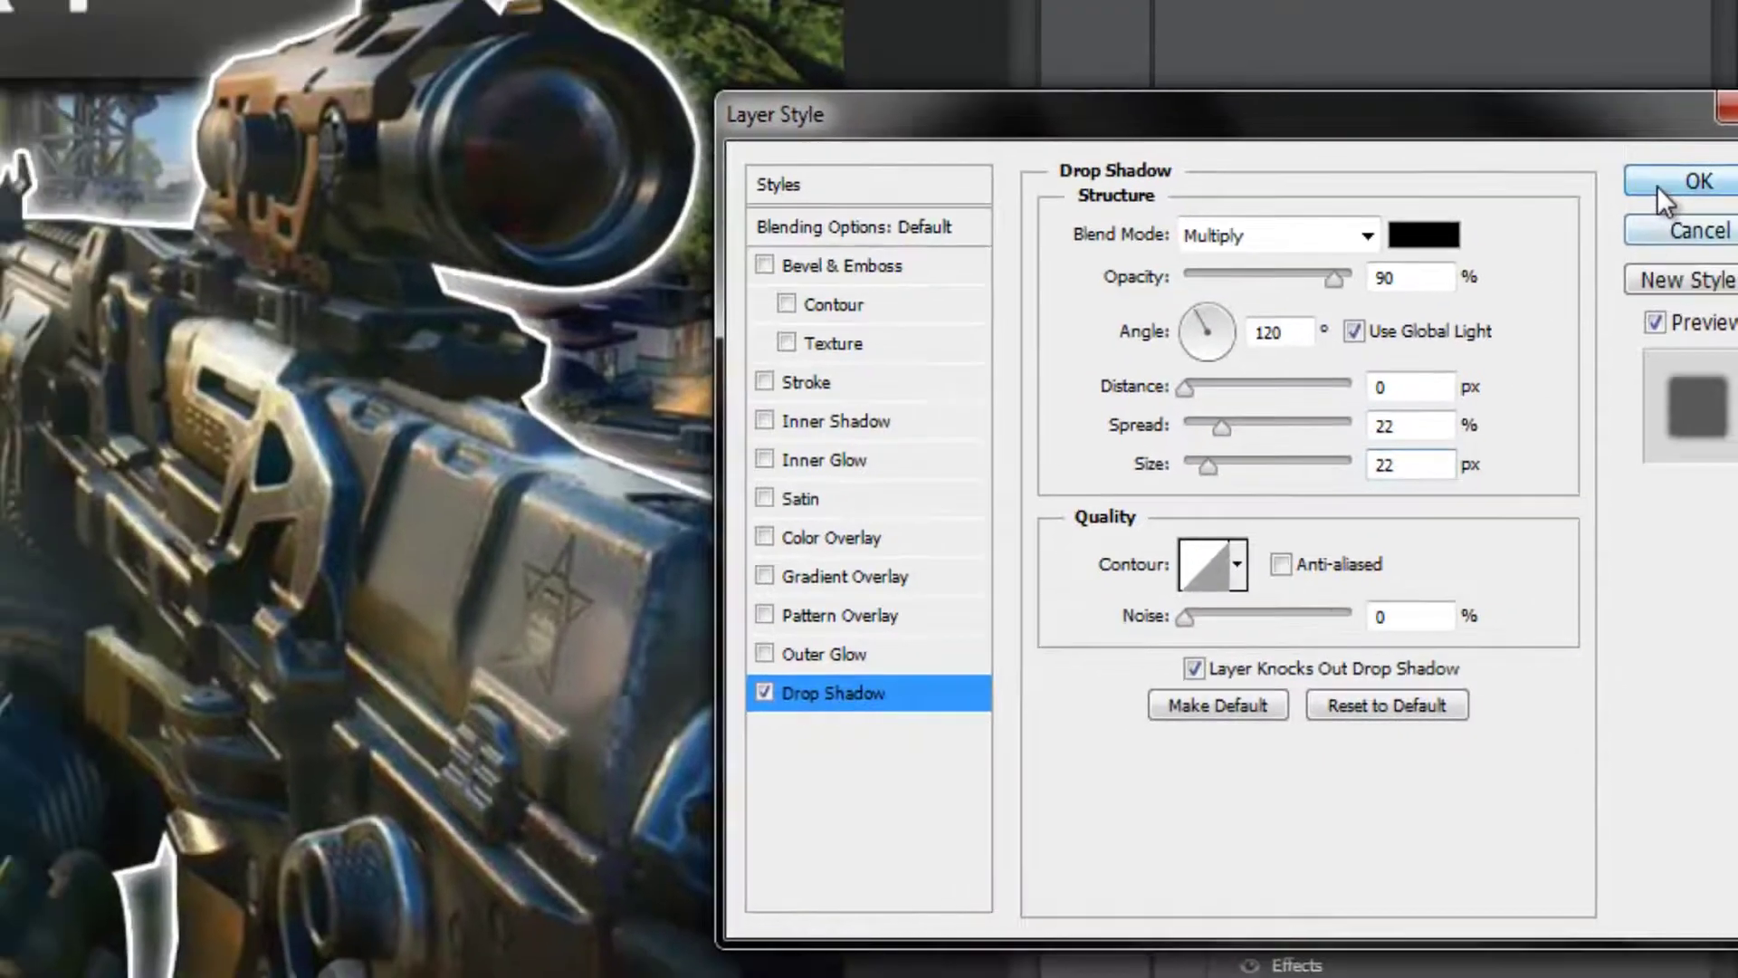
pyautogui.click(1684, 105)
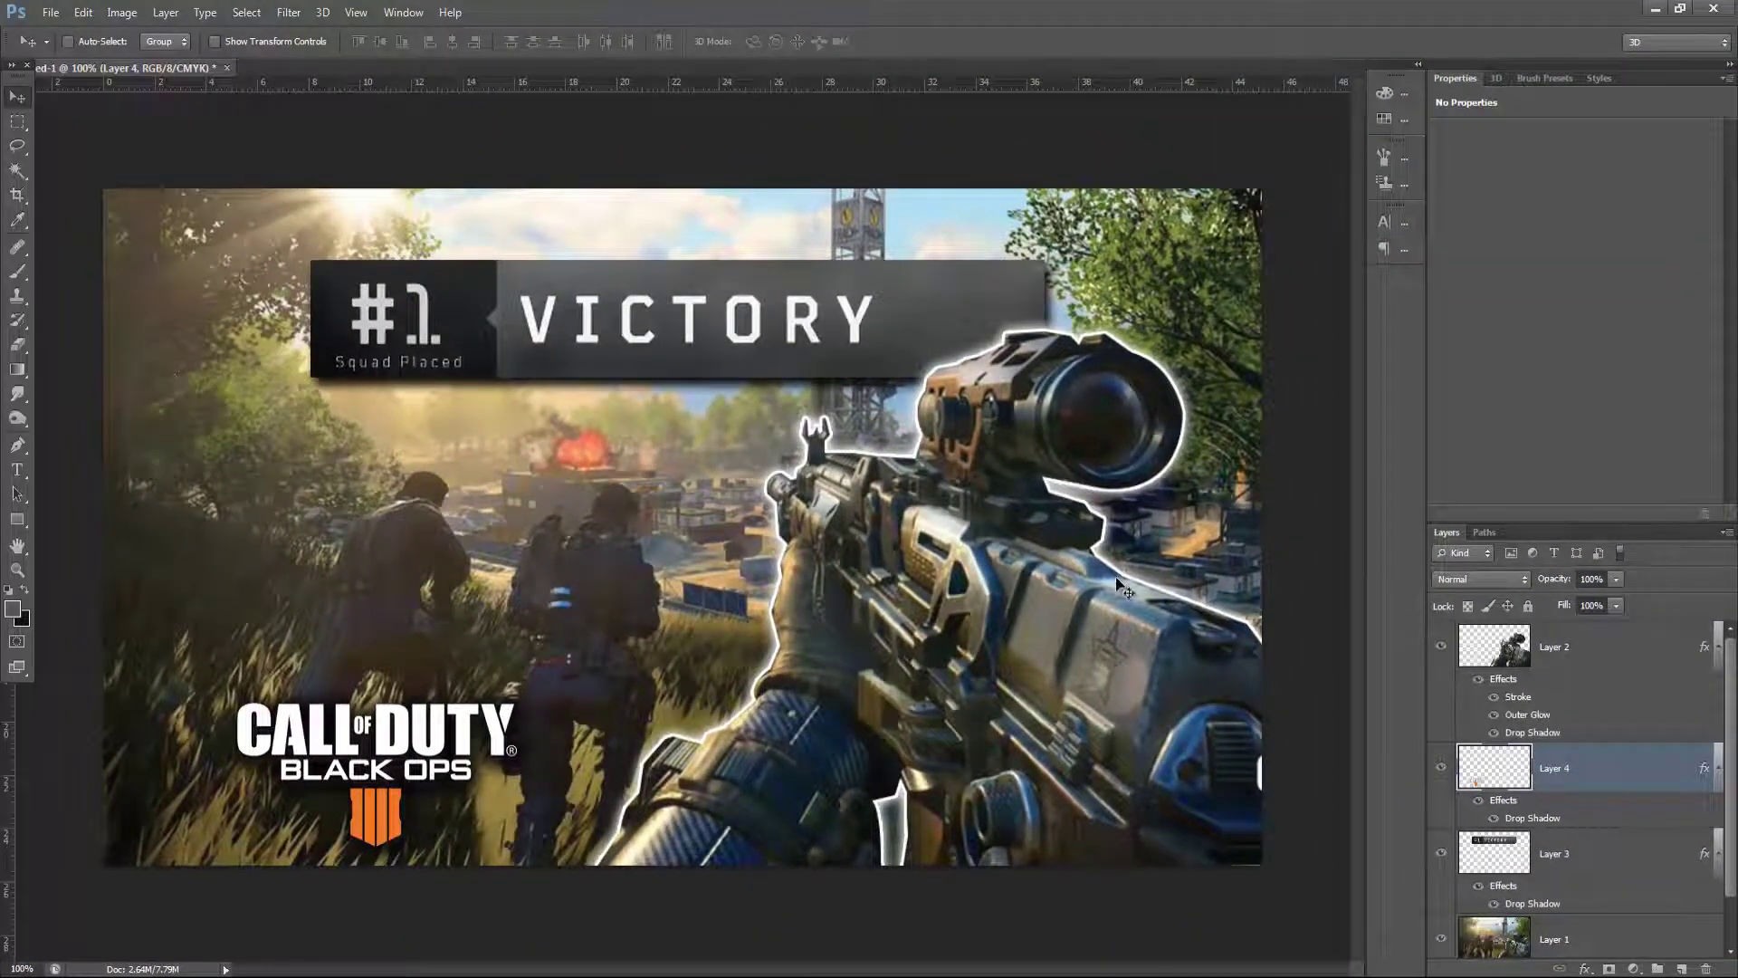
pyautogui.scroll(-2, 1603, 834)
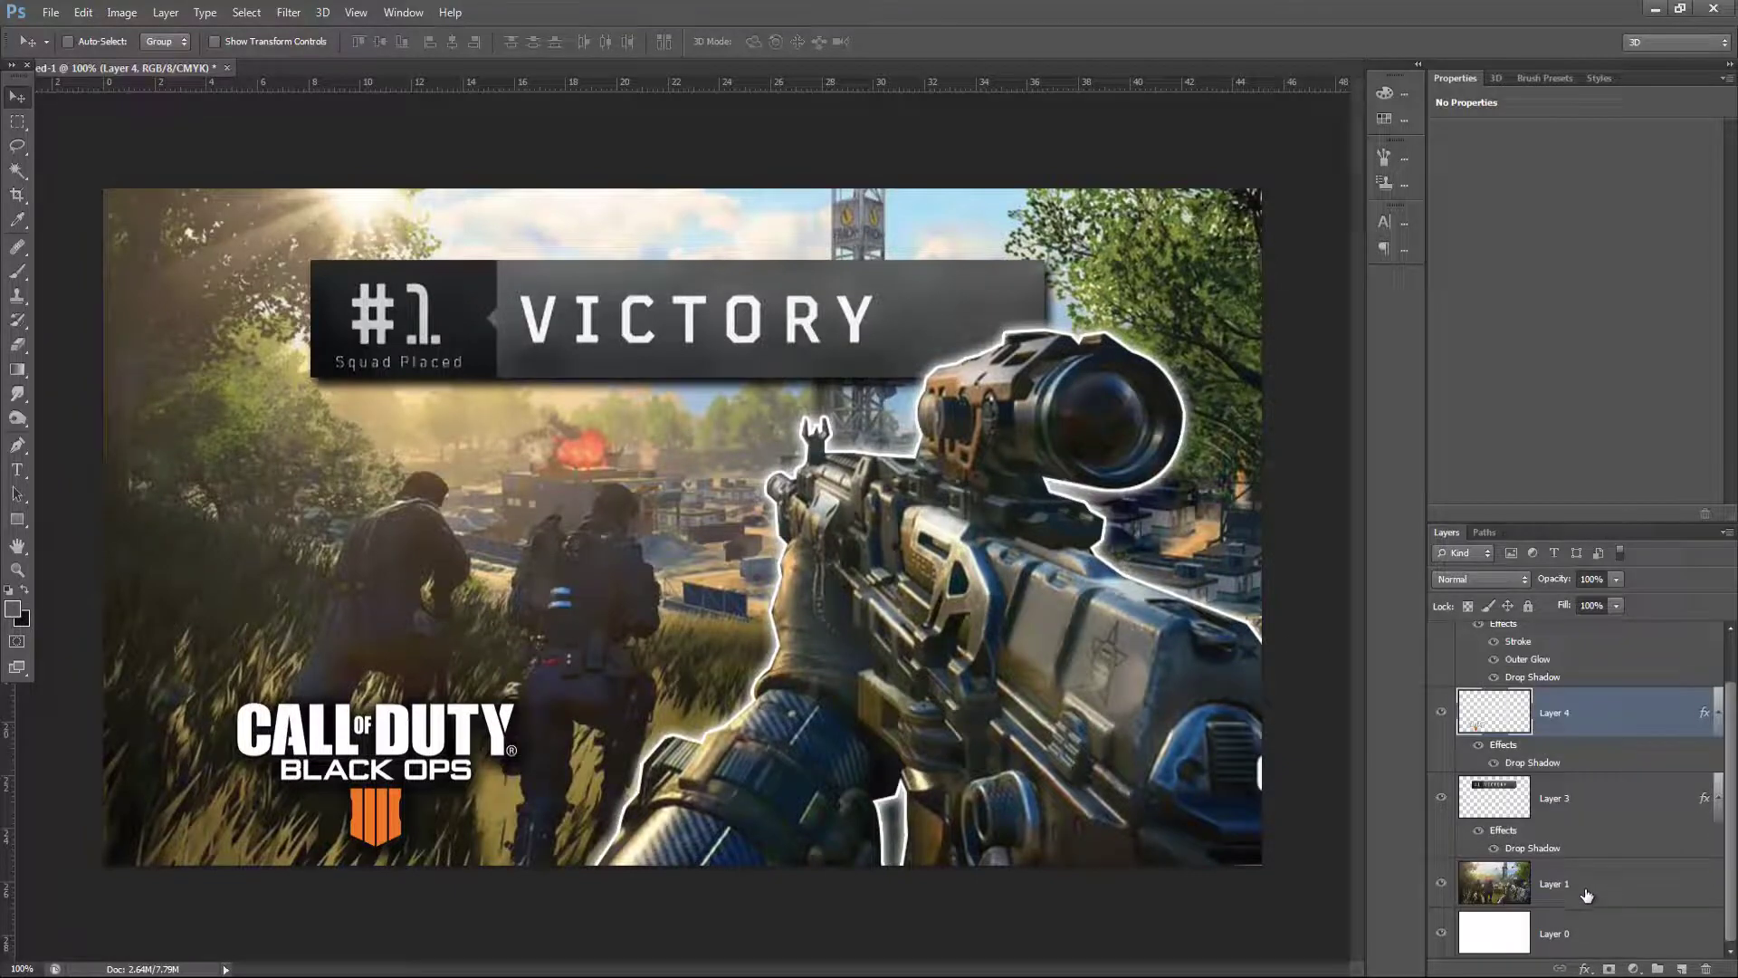
pyautogui.click(1587, 880)
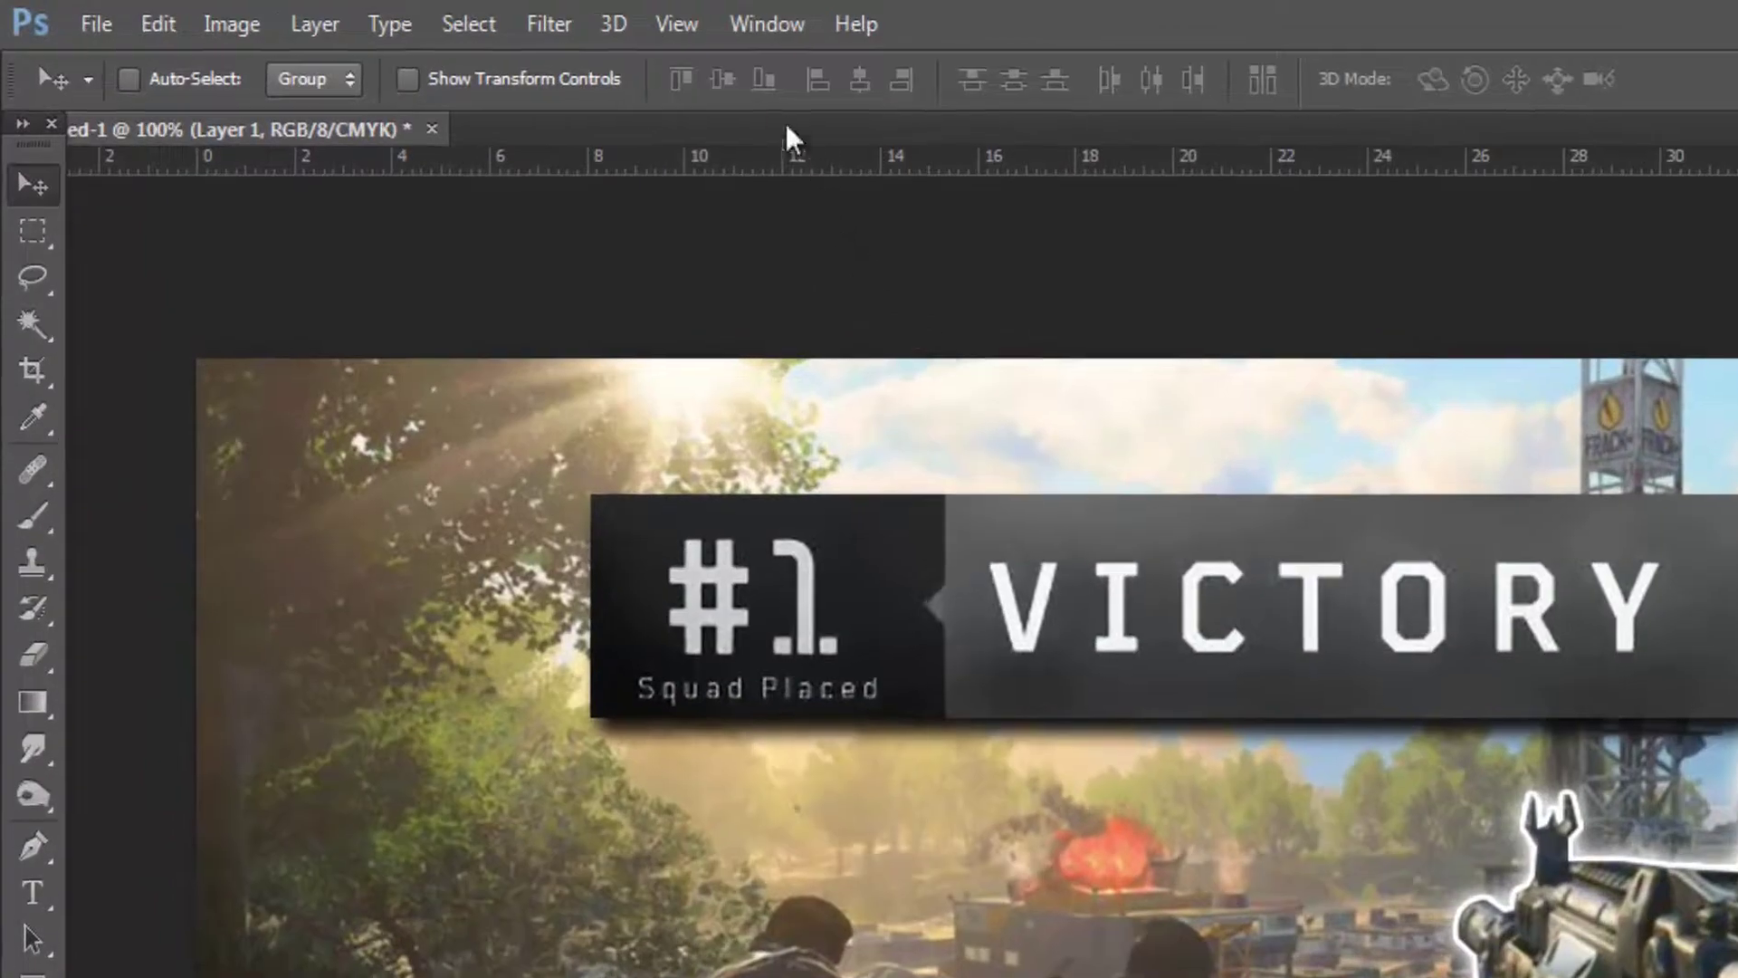
# Apply a Gaussian Blur with a 2.5-pixel radius to the background screenshot on Layer 1
pyautogui.click(549, 23)
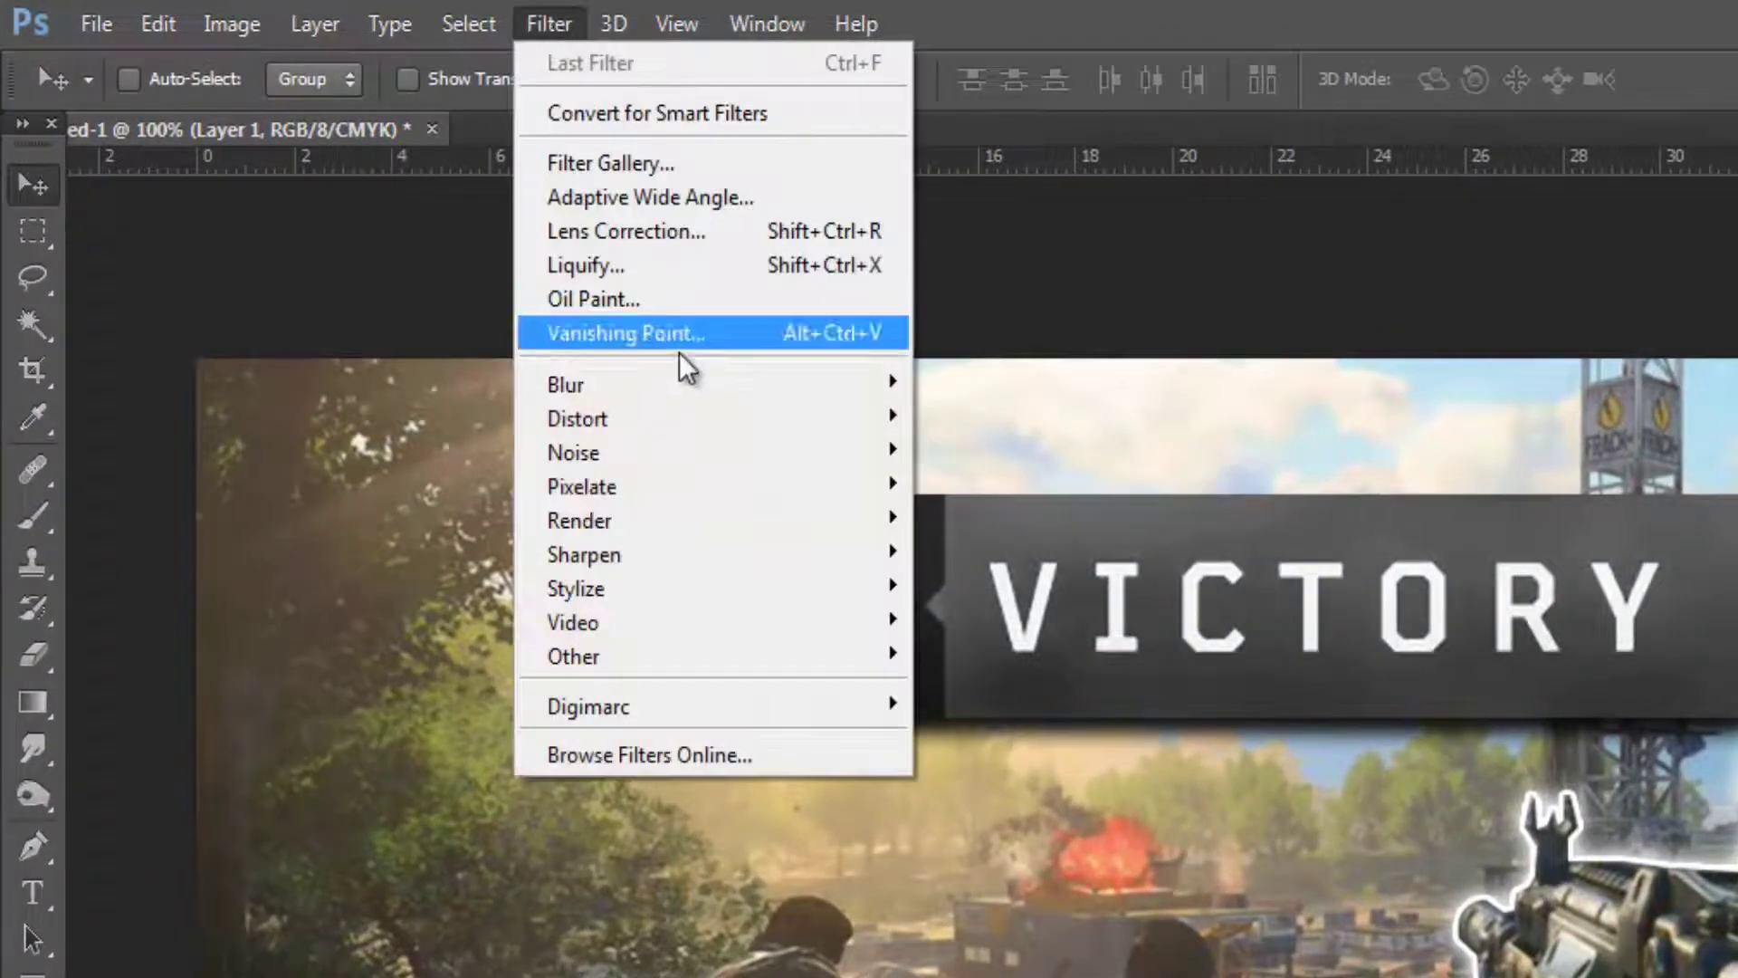
pyautogui.moveTo(679, 389)
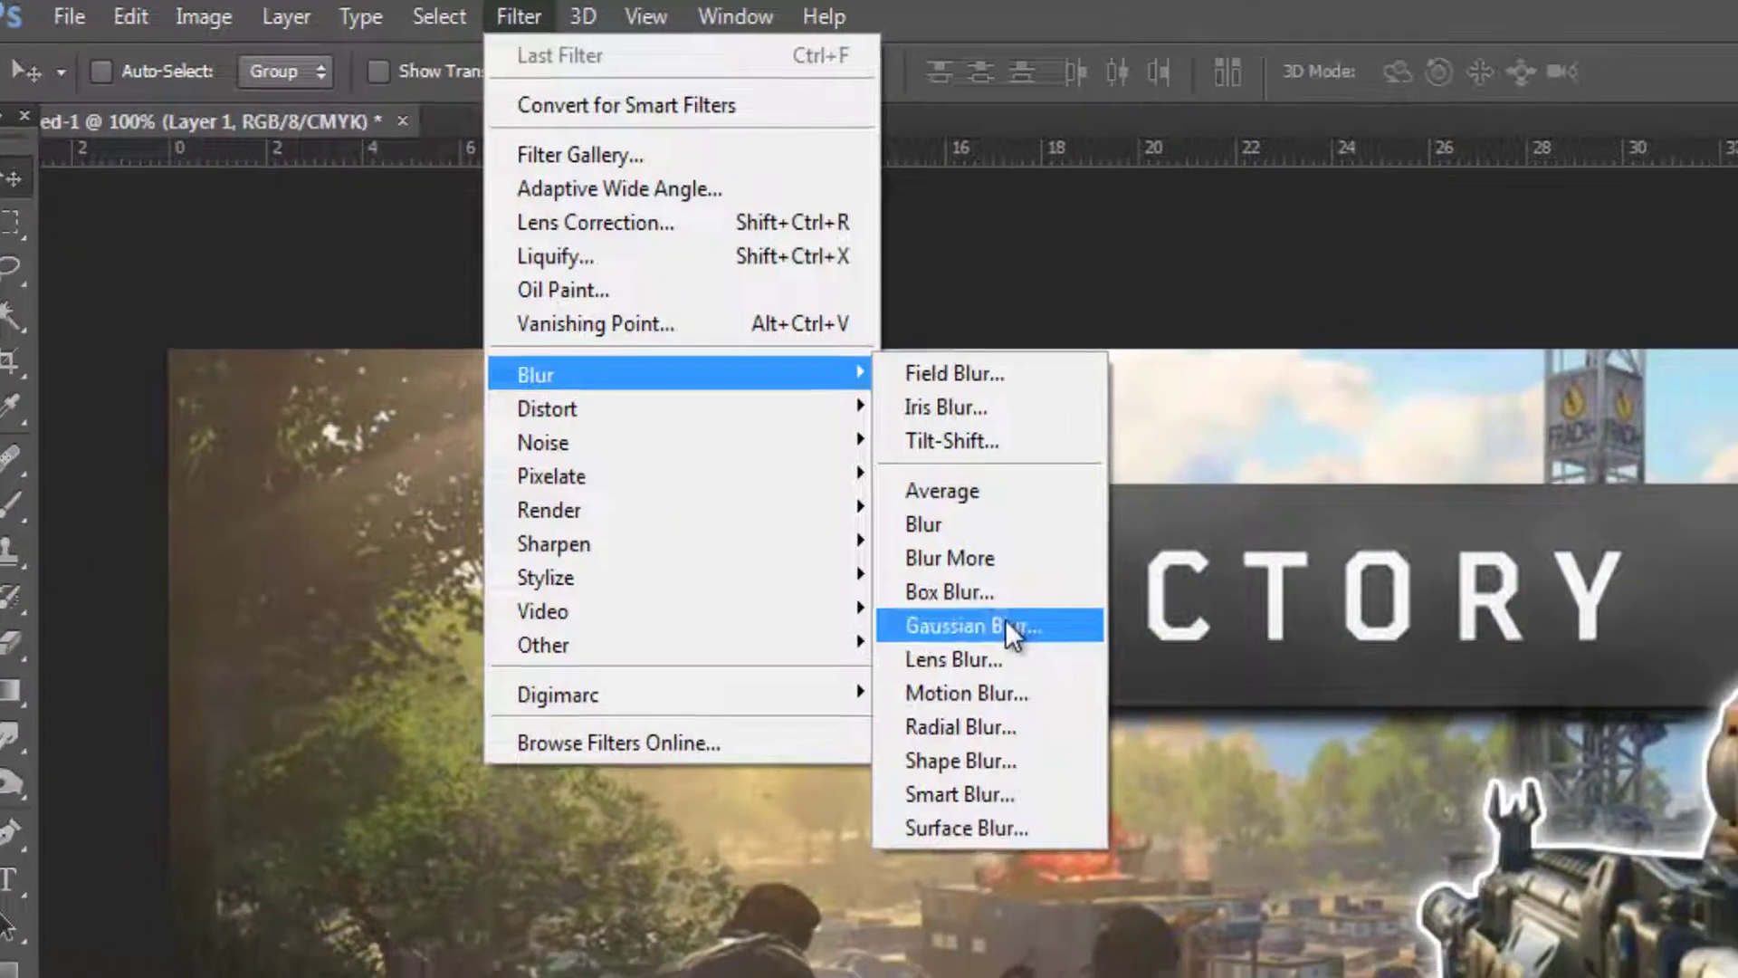
pyautogui.click(1007, 637)
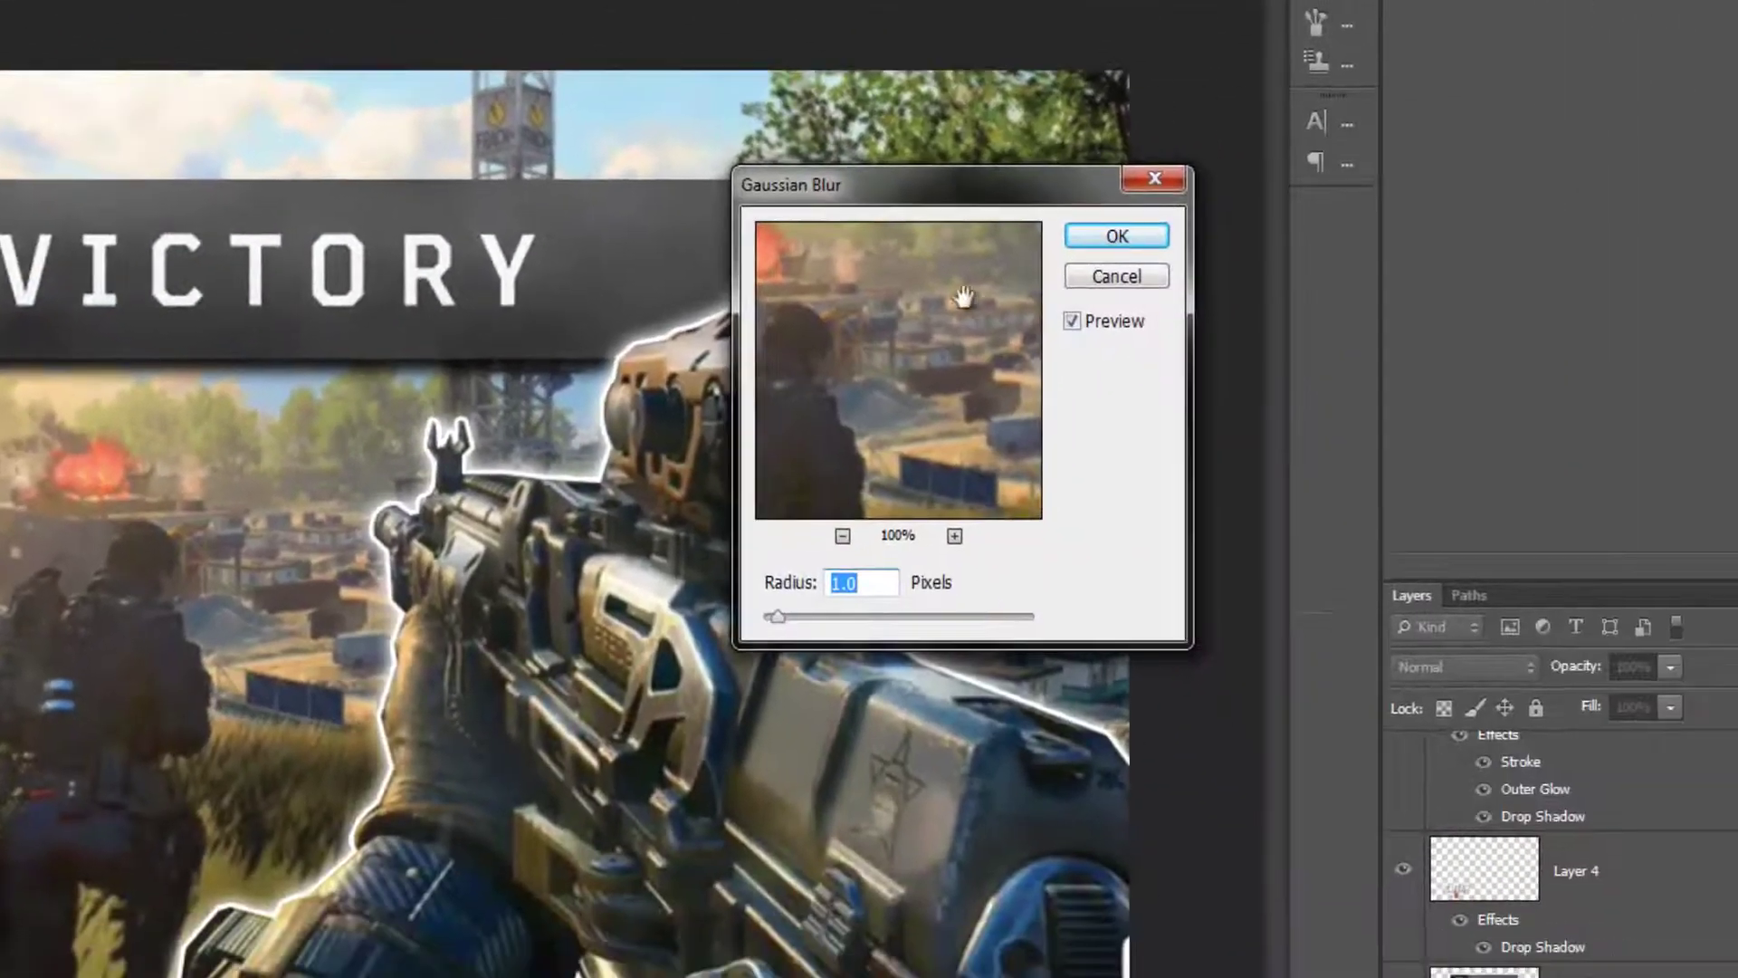
pyautogui.write('2')
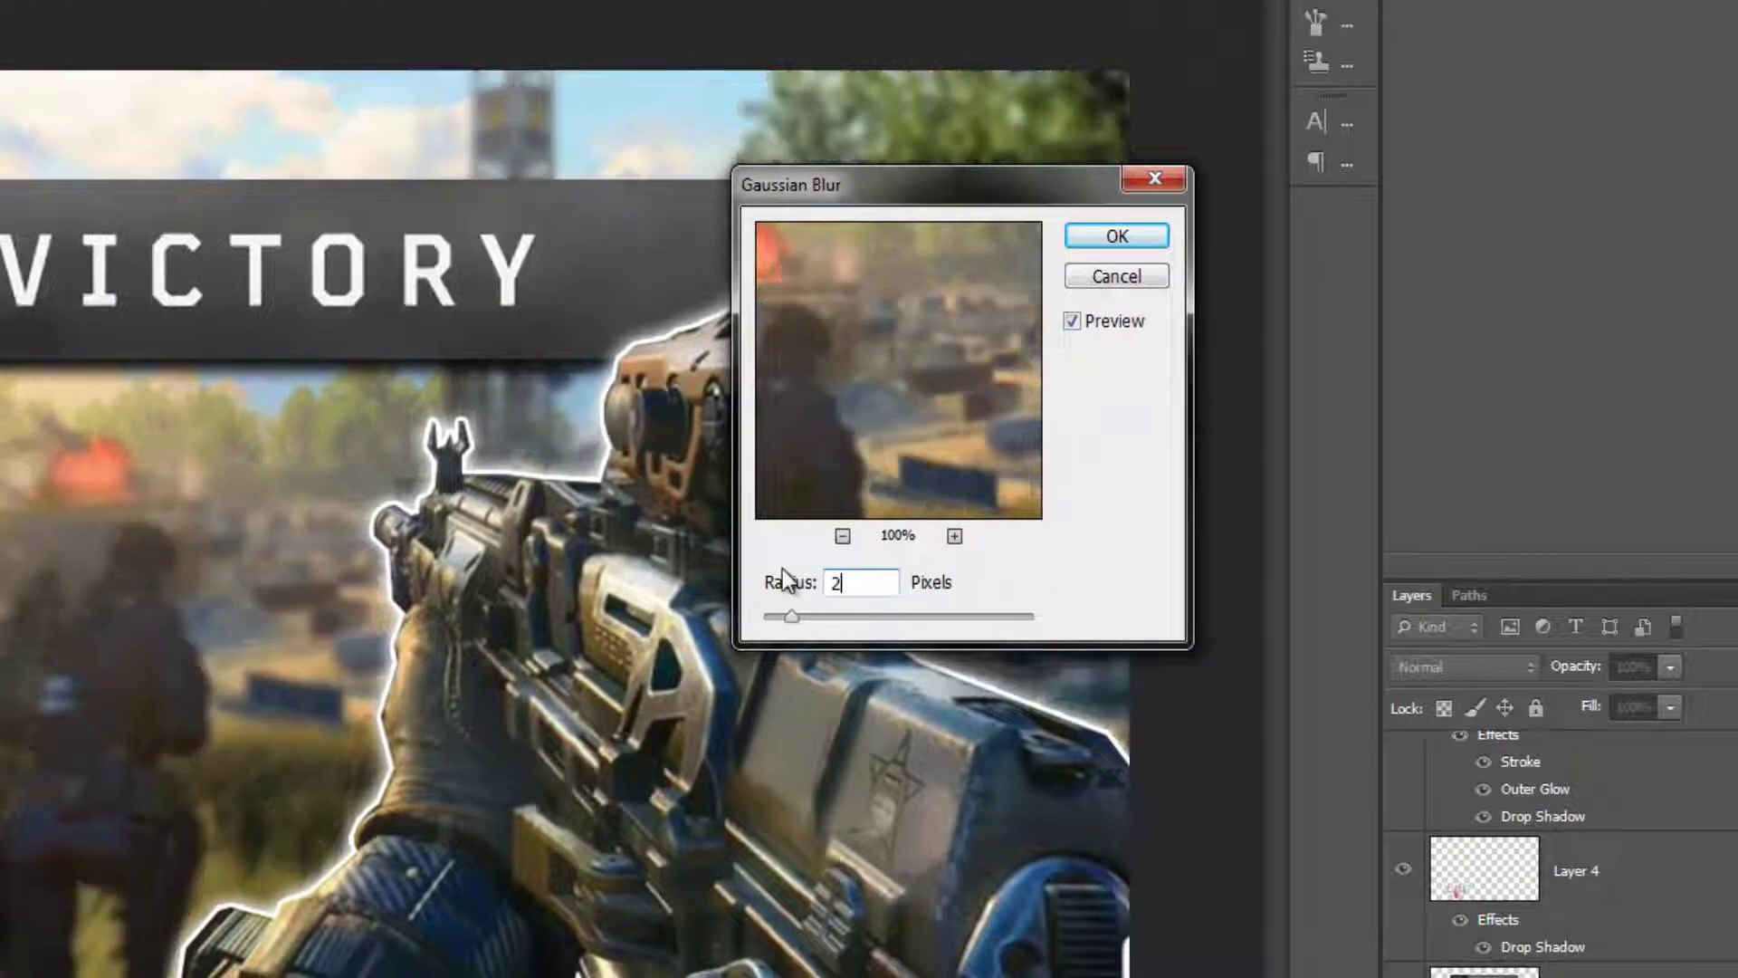
pyautogui.write('.5')
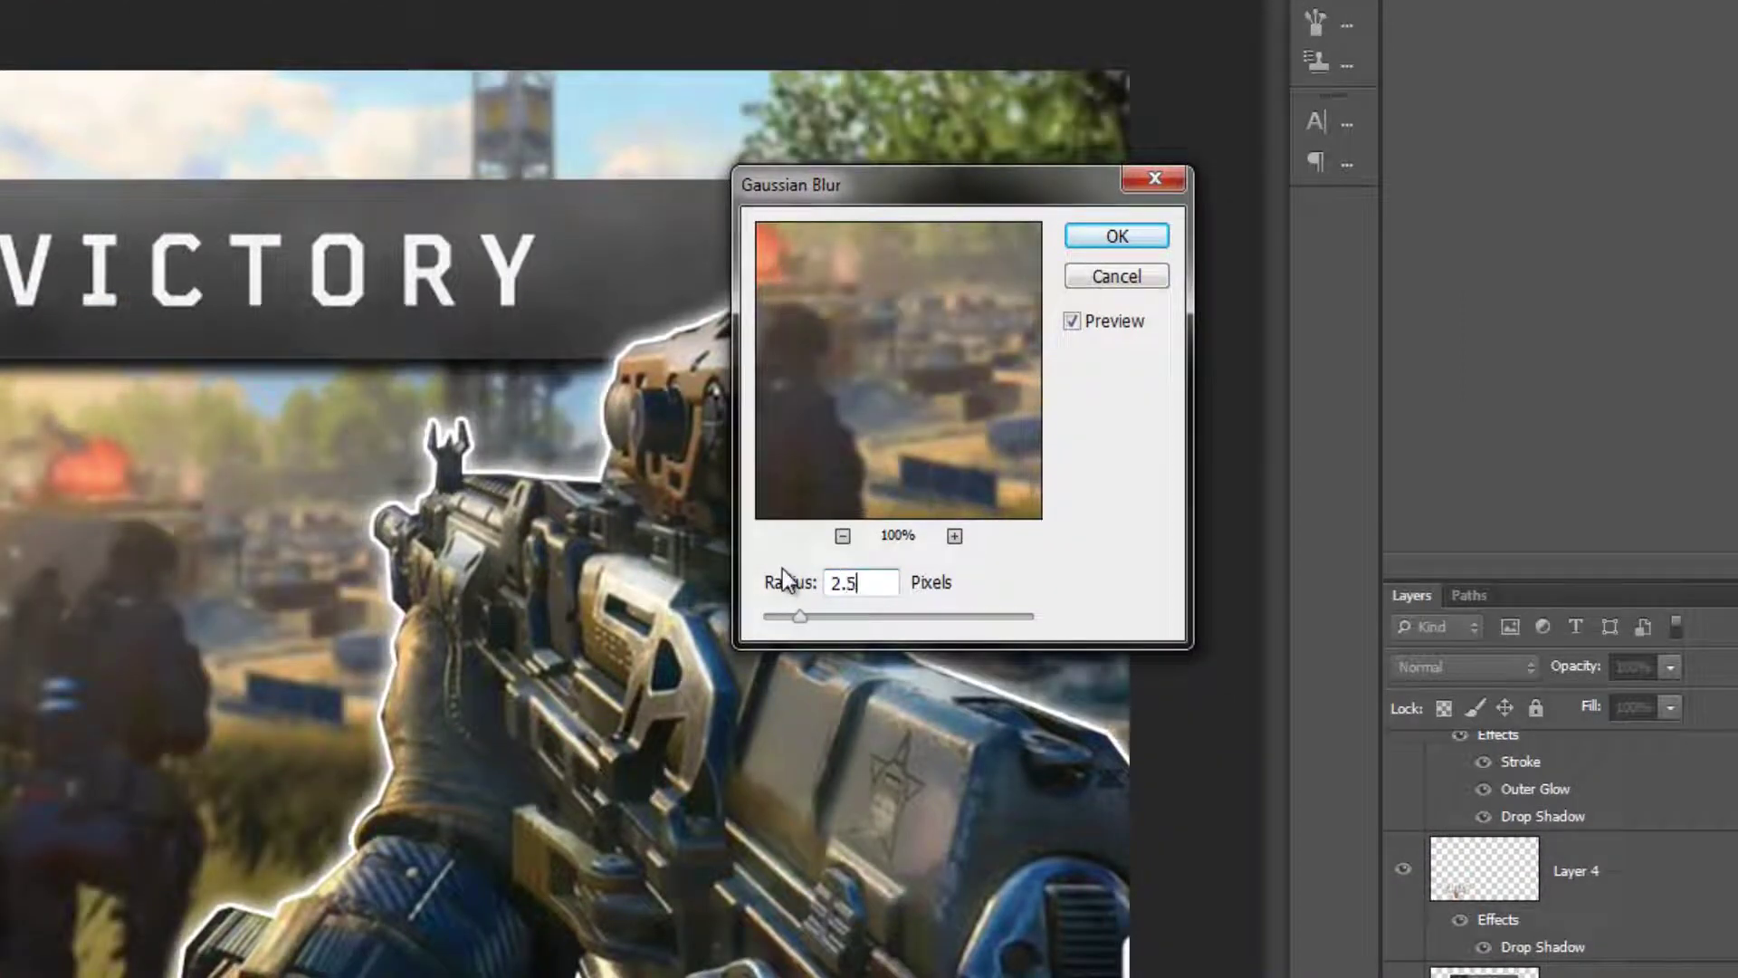
pyautogui.click(1115, 239)
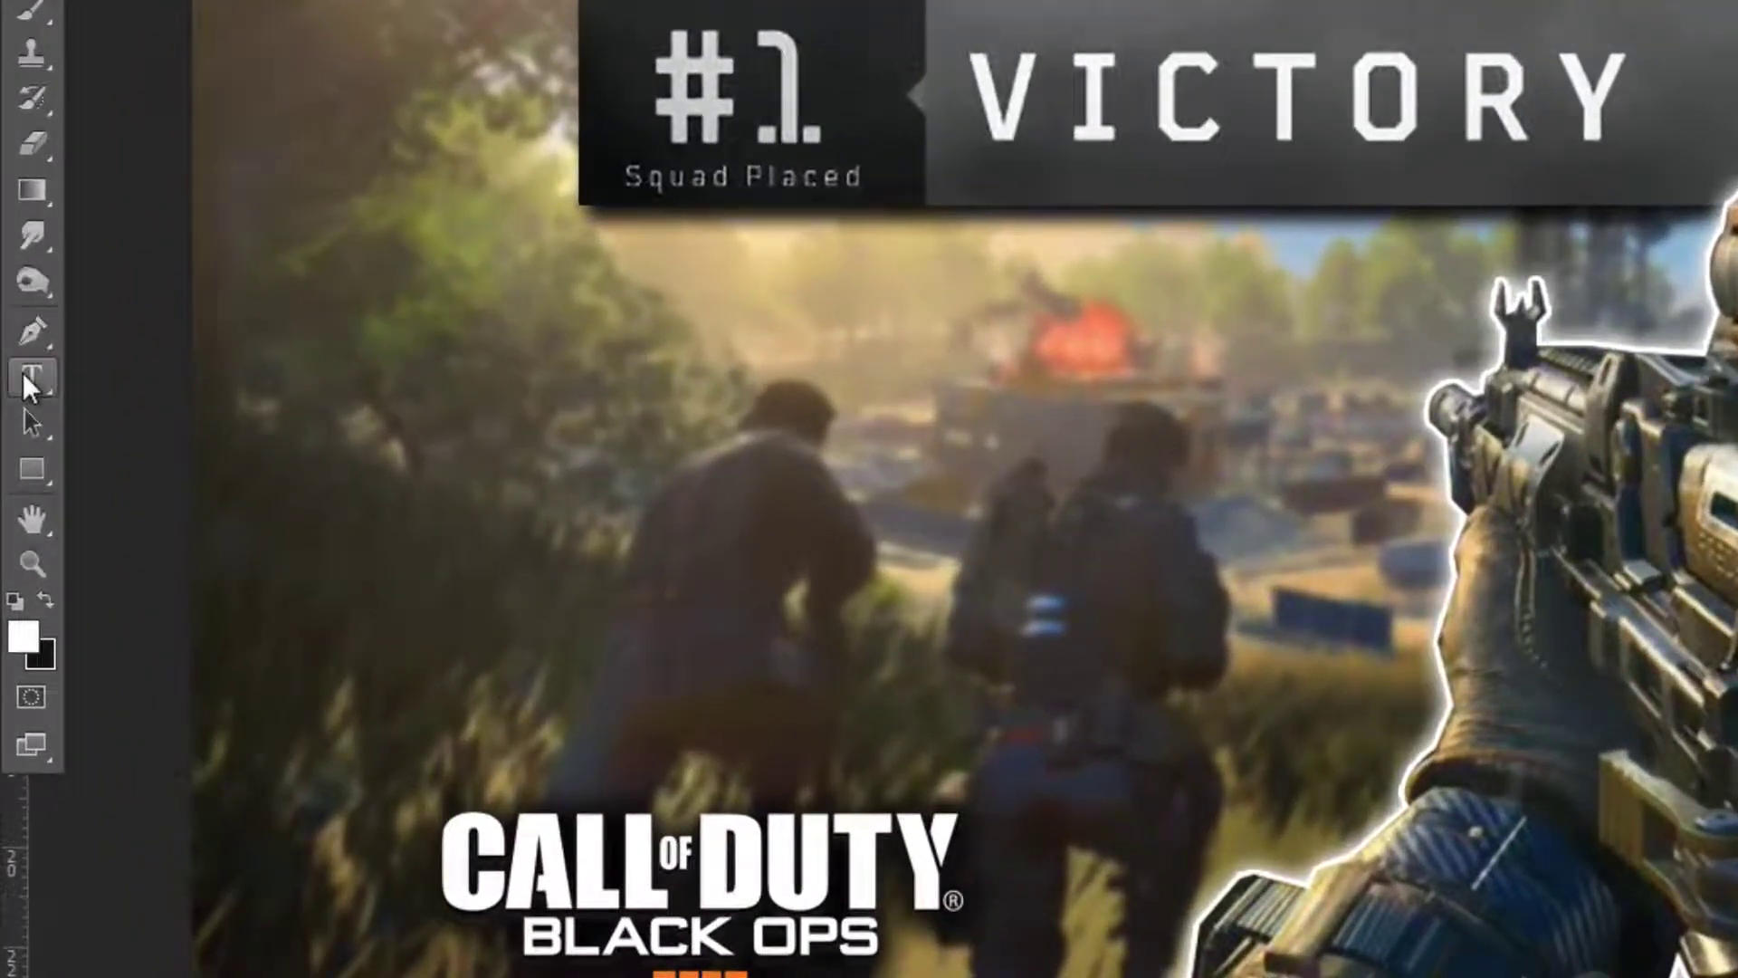
# Type 'HOW TO MAKE' on the canvas, position it across the middle and commit it
pyautogui.click(24, 372)
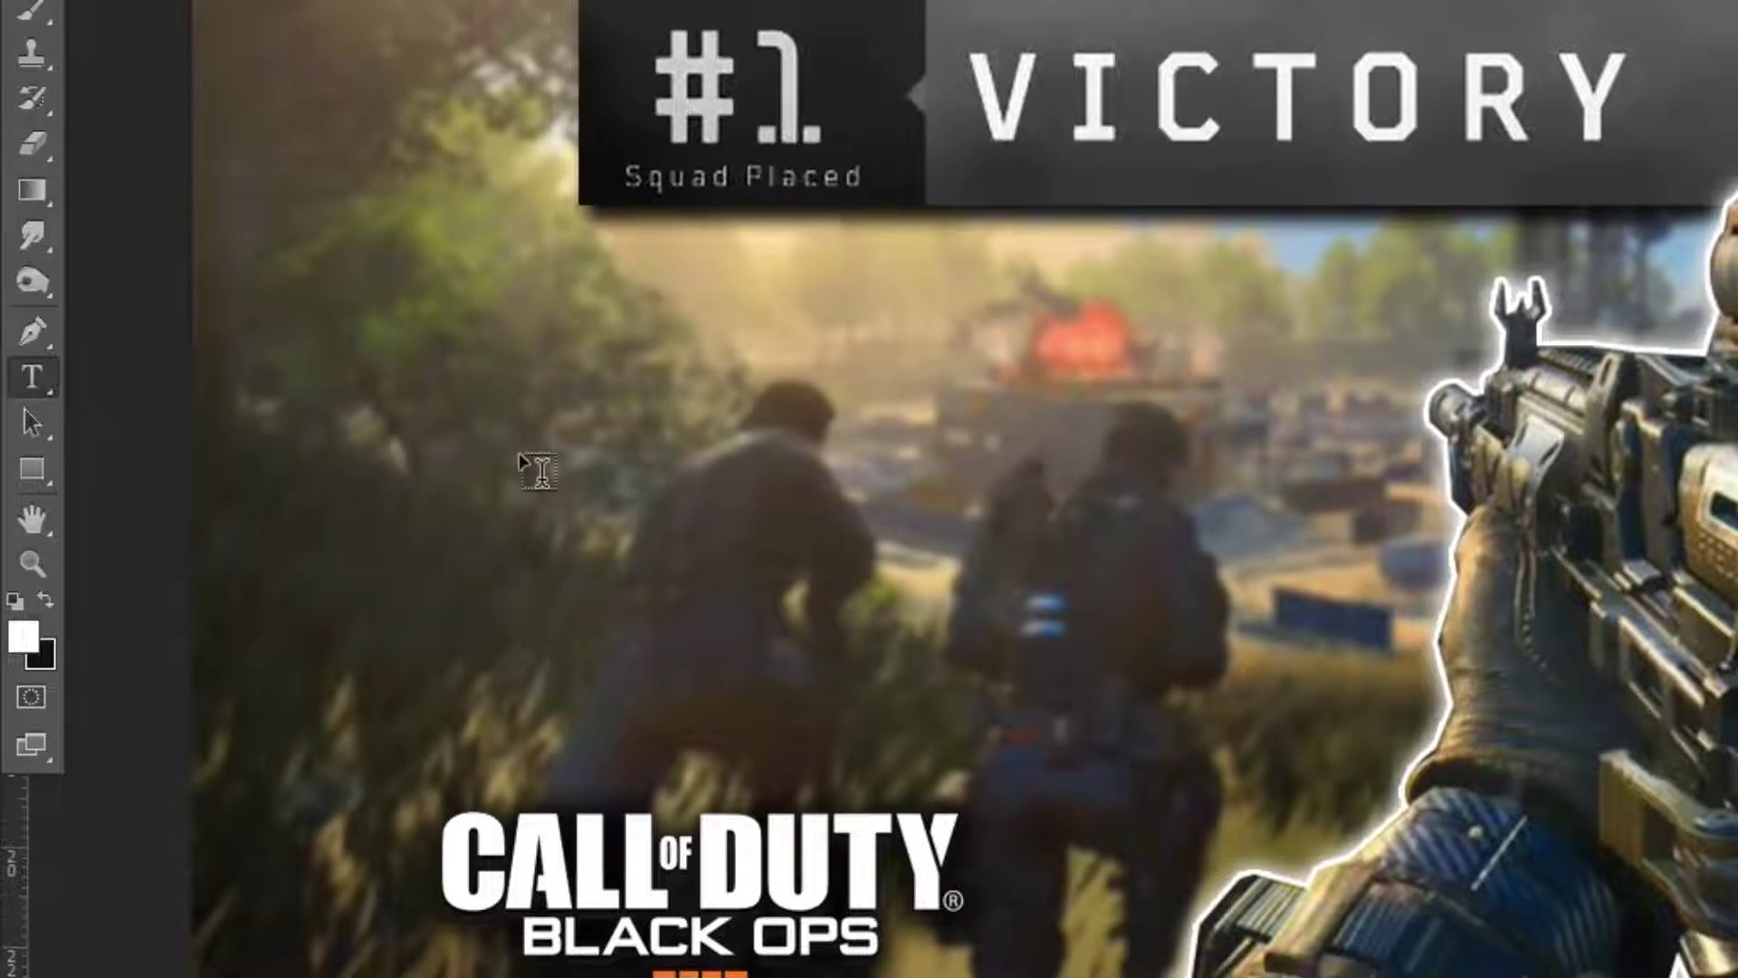
pyautogui.click(620, 424)
pyautogui.write('HOW TO MAK')
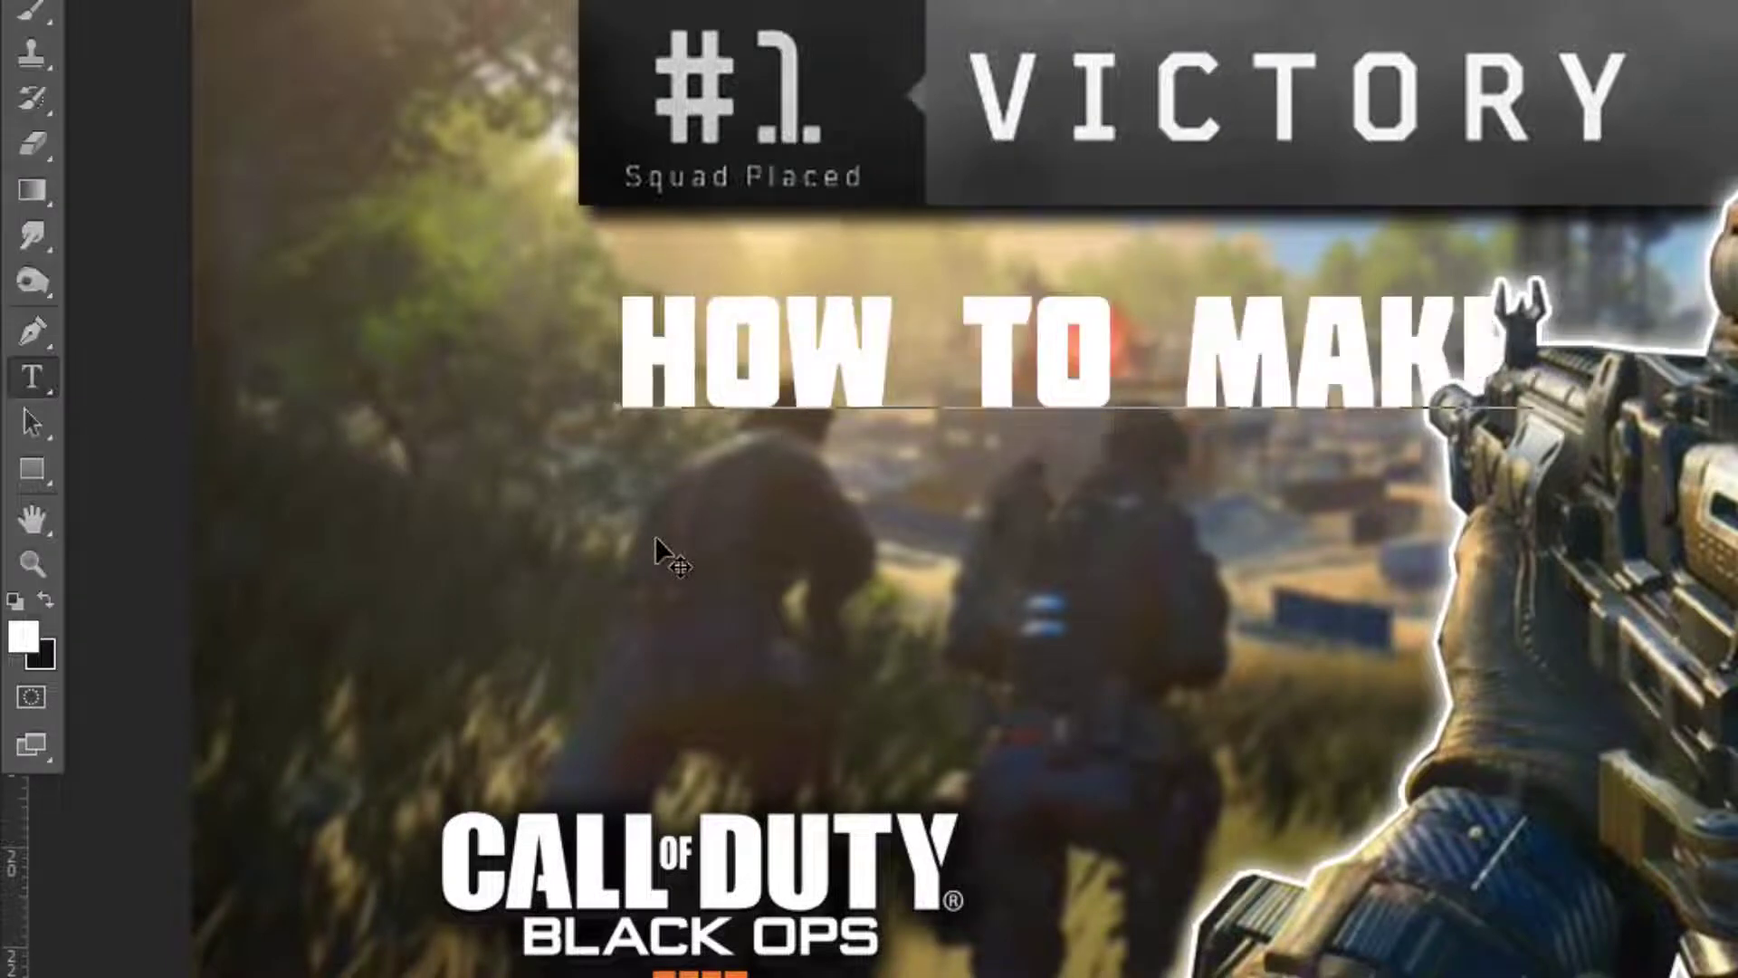
pyautogui.write('E')
pyautogui.moveTo(607, 556); pyautogui.dragTo(507, 559)
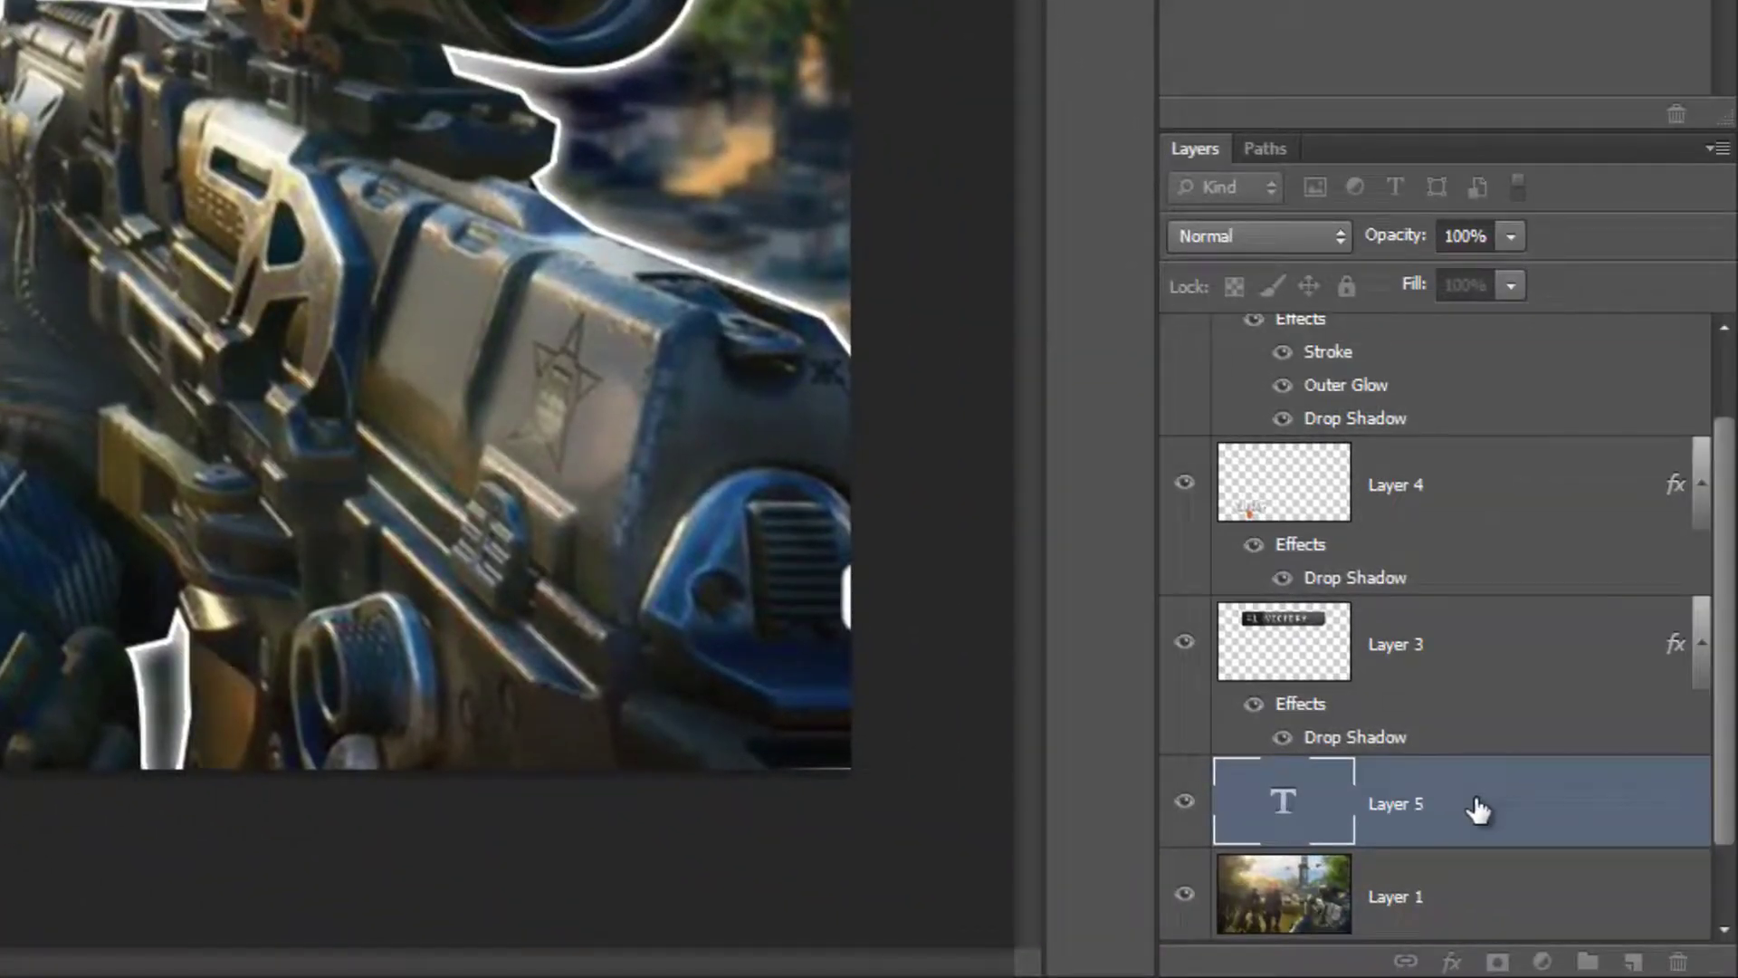
pyautogui.click(1478, 810)
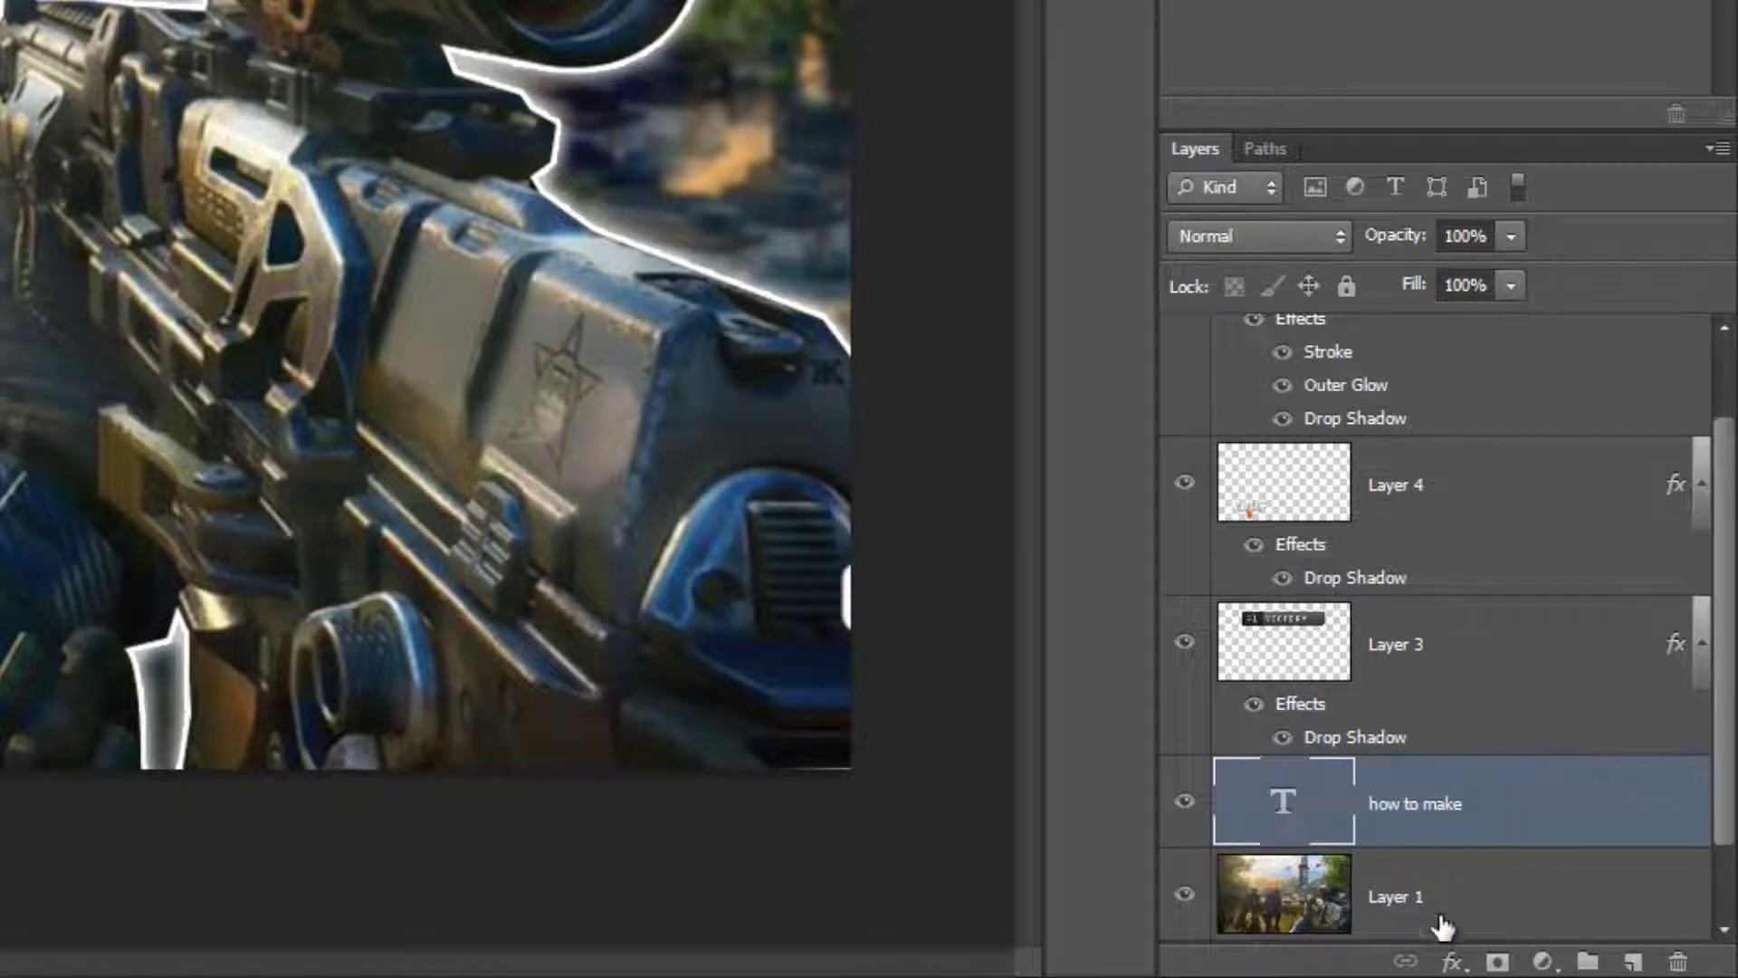
pyautogui.click(1451, 961)
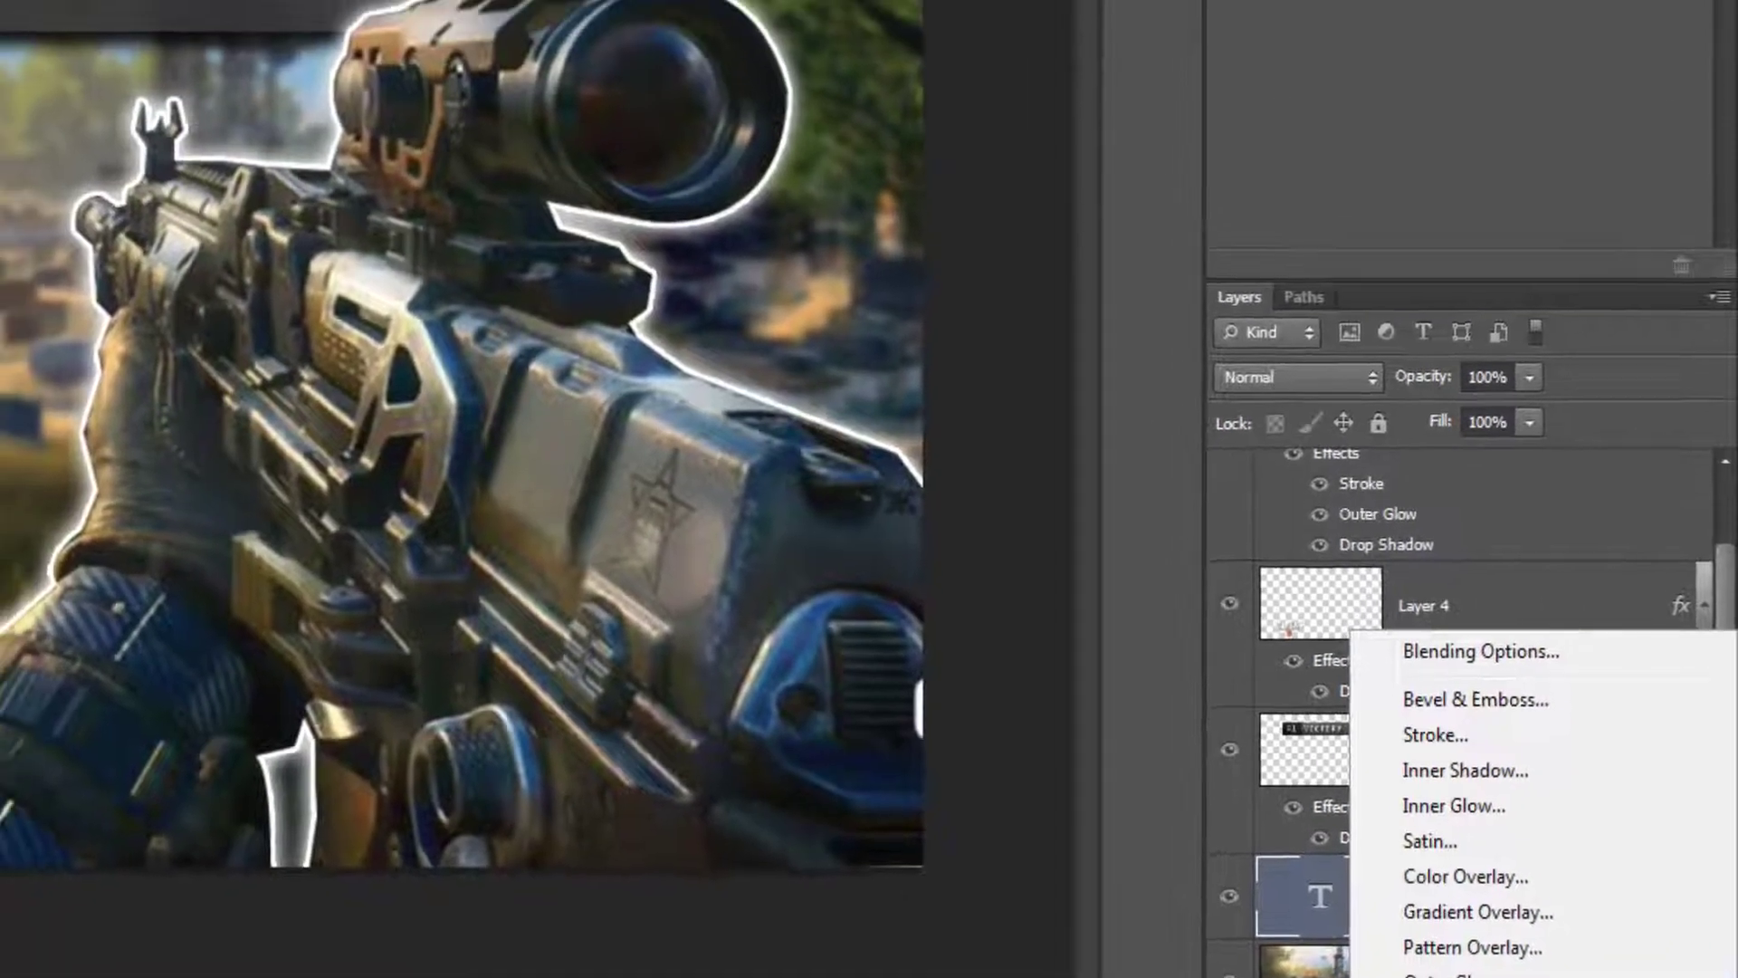
# Give the HOW TO MAKE text a drop shadow at 90% opacity and distance 3
pyautogui.click(1441, 933)
pyautogui.write('90')
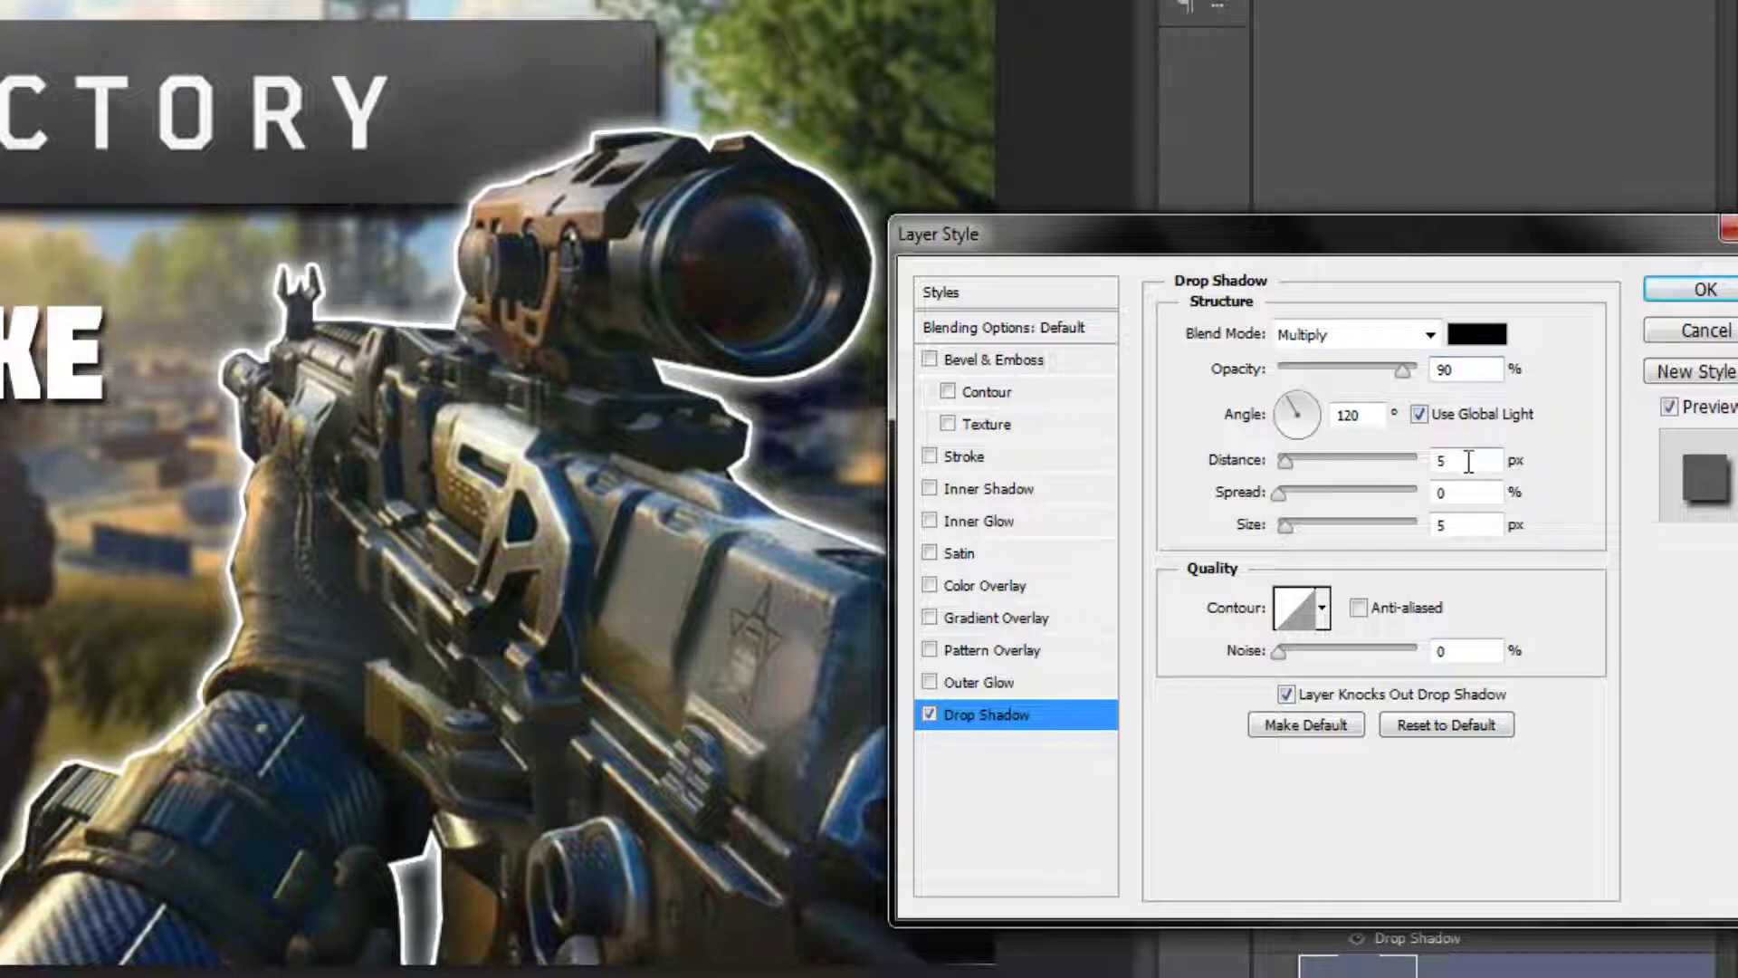
pyautogui.write('3')
pyautogui.press('Tab')
pyautogui.write('22')
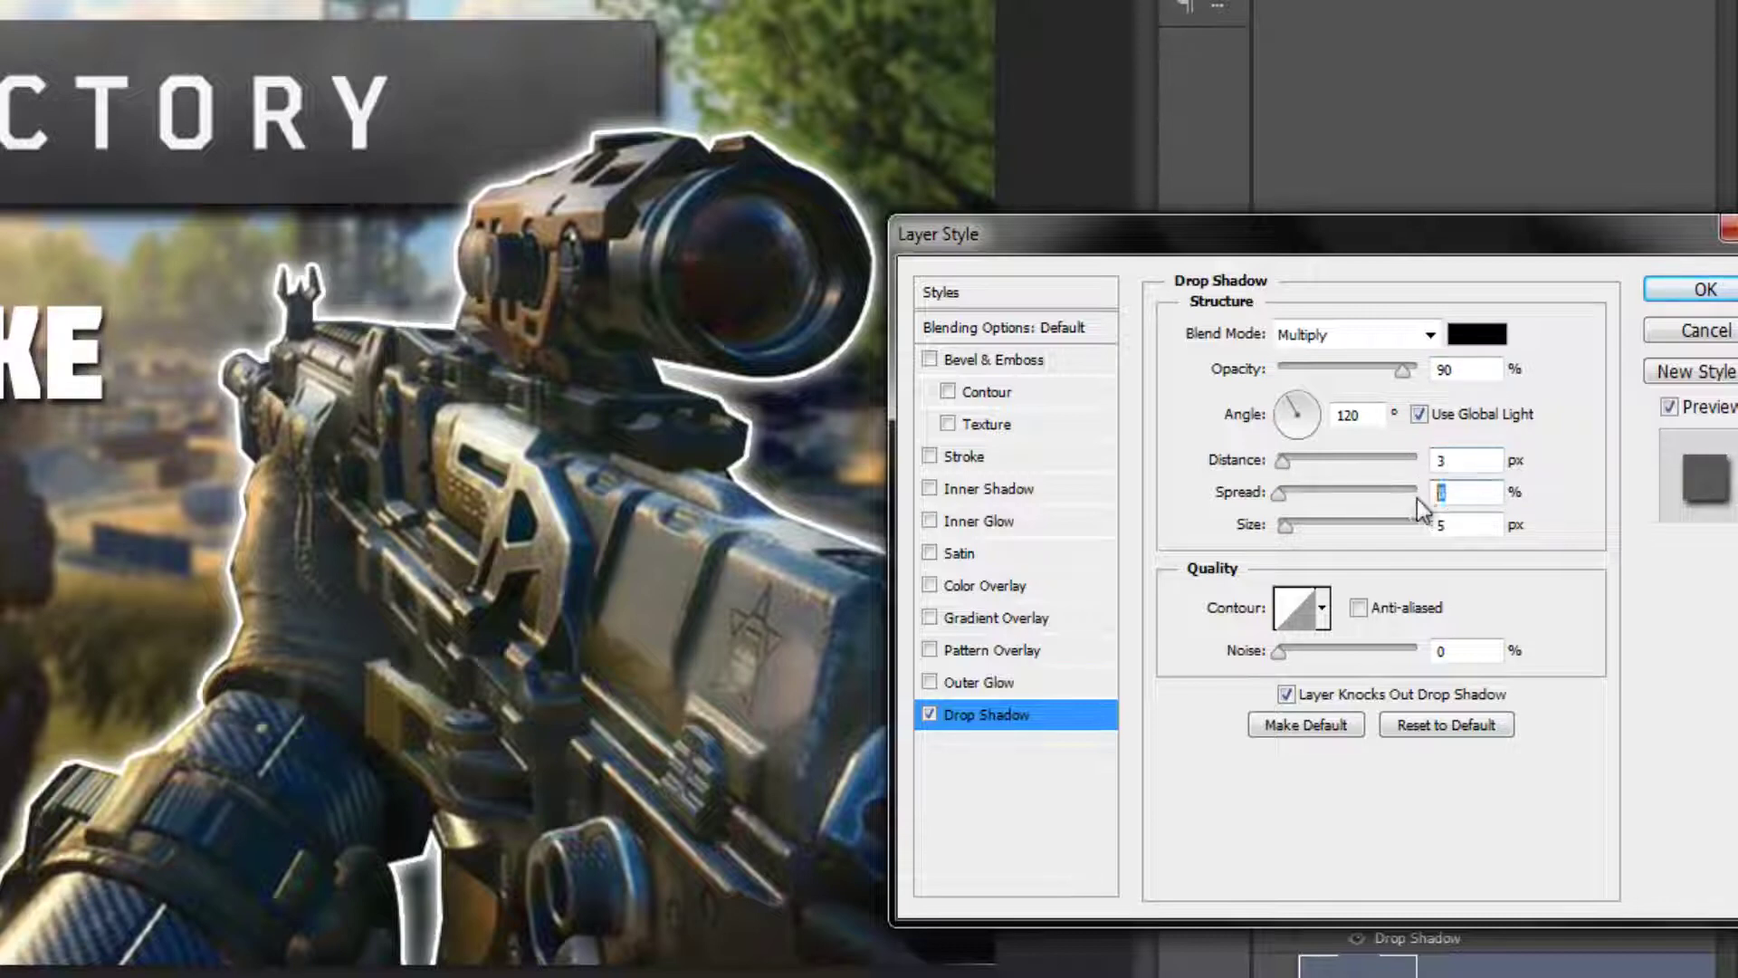
pyautogui.write('22')
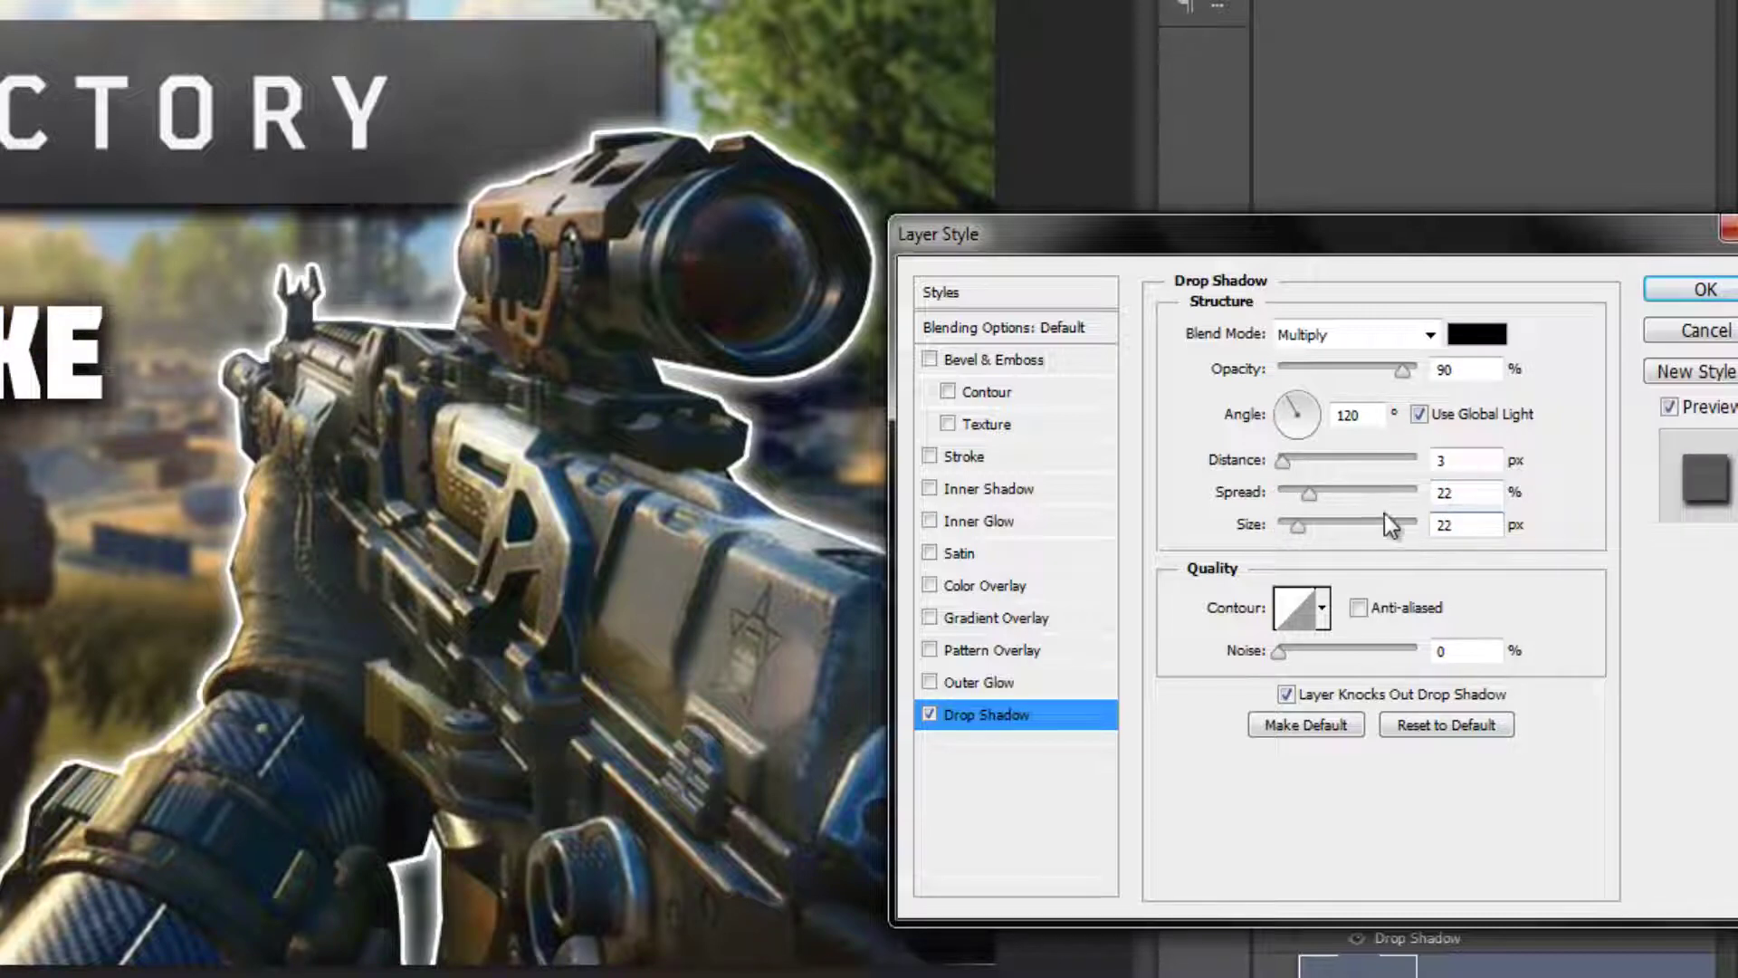
# Add a gradient overlay to the text at 25% opacity and 65% scale
pyautogui.click(1012, 617)
pyautogui.moveTo(1337, 371); pyautogui.dragTo(1322, 372)
pyautogui.write('25')
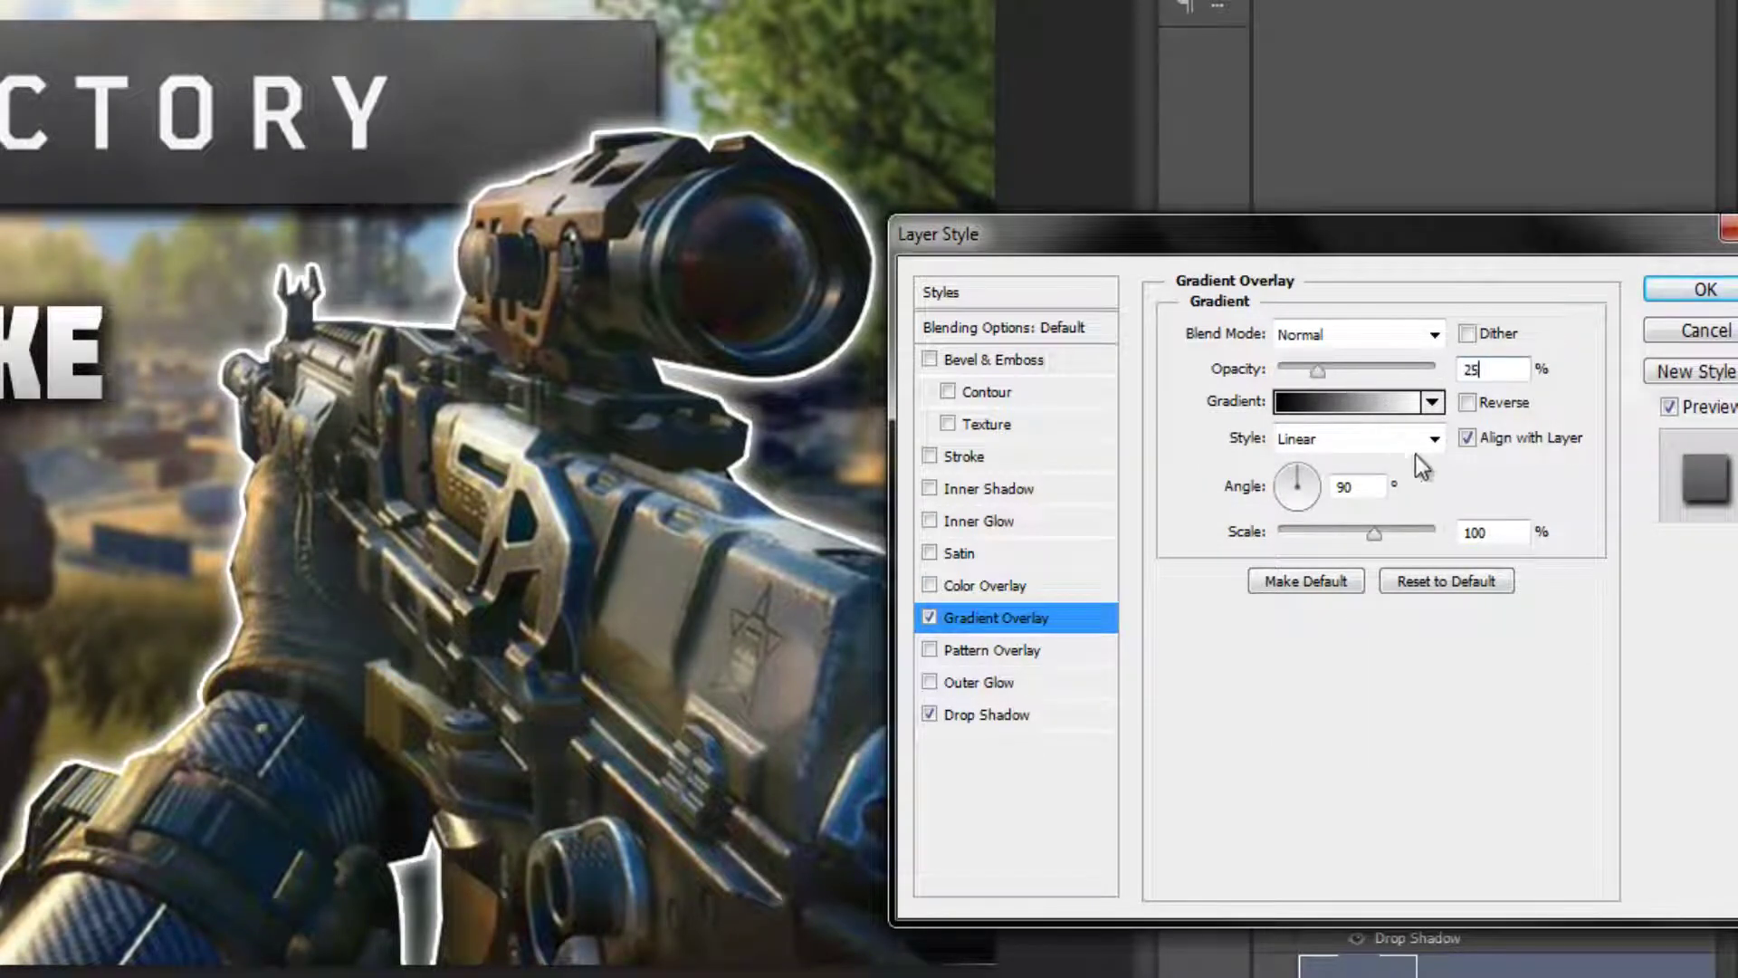
pyautogui.moveTo(1352, 535); pyautogui.dragTo(1331, 541)
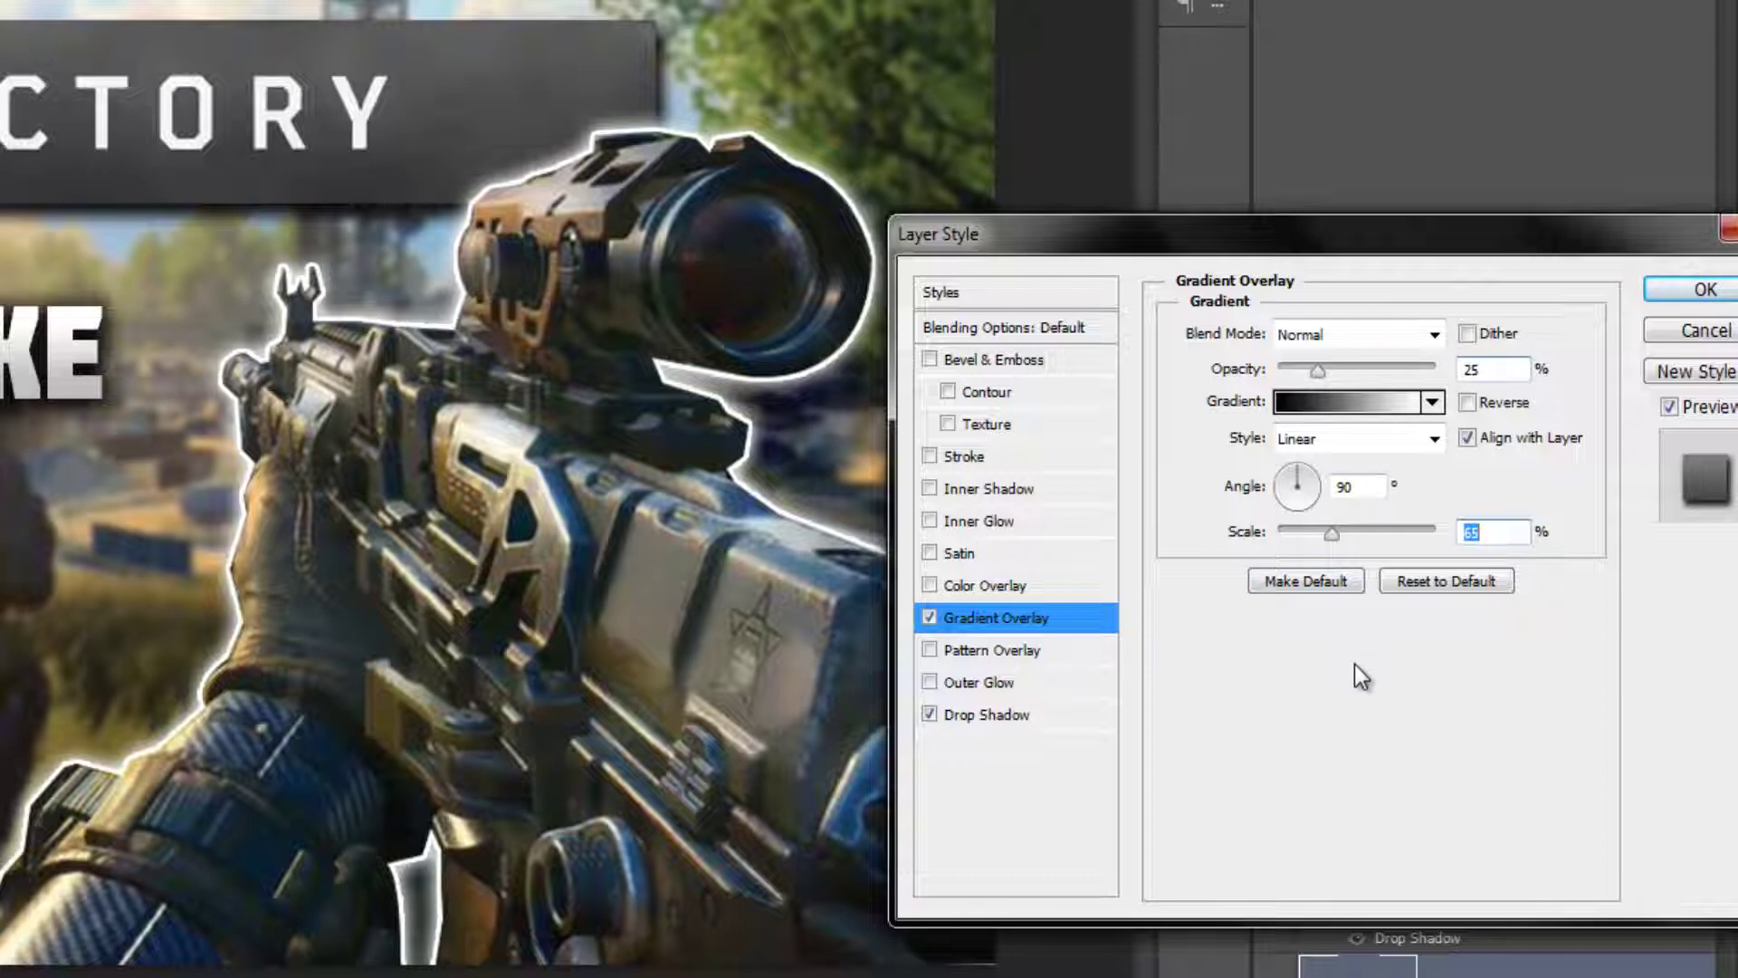
# Add a white inner glow with 90% opacity and 5% choke
pyautogui.click(999, 522)
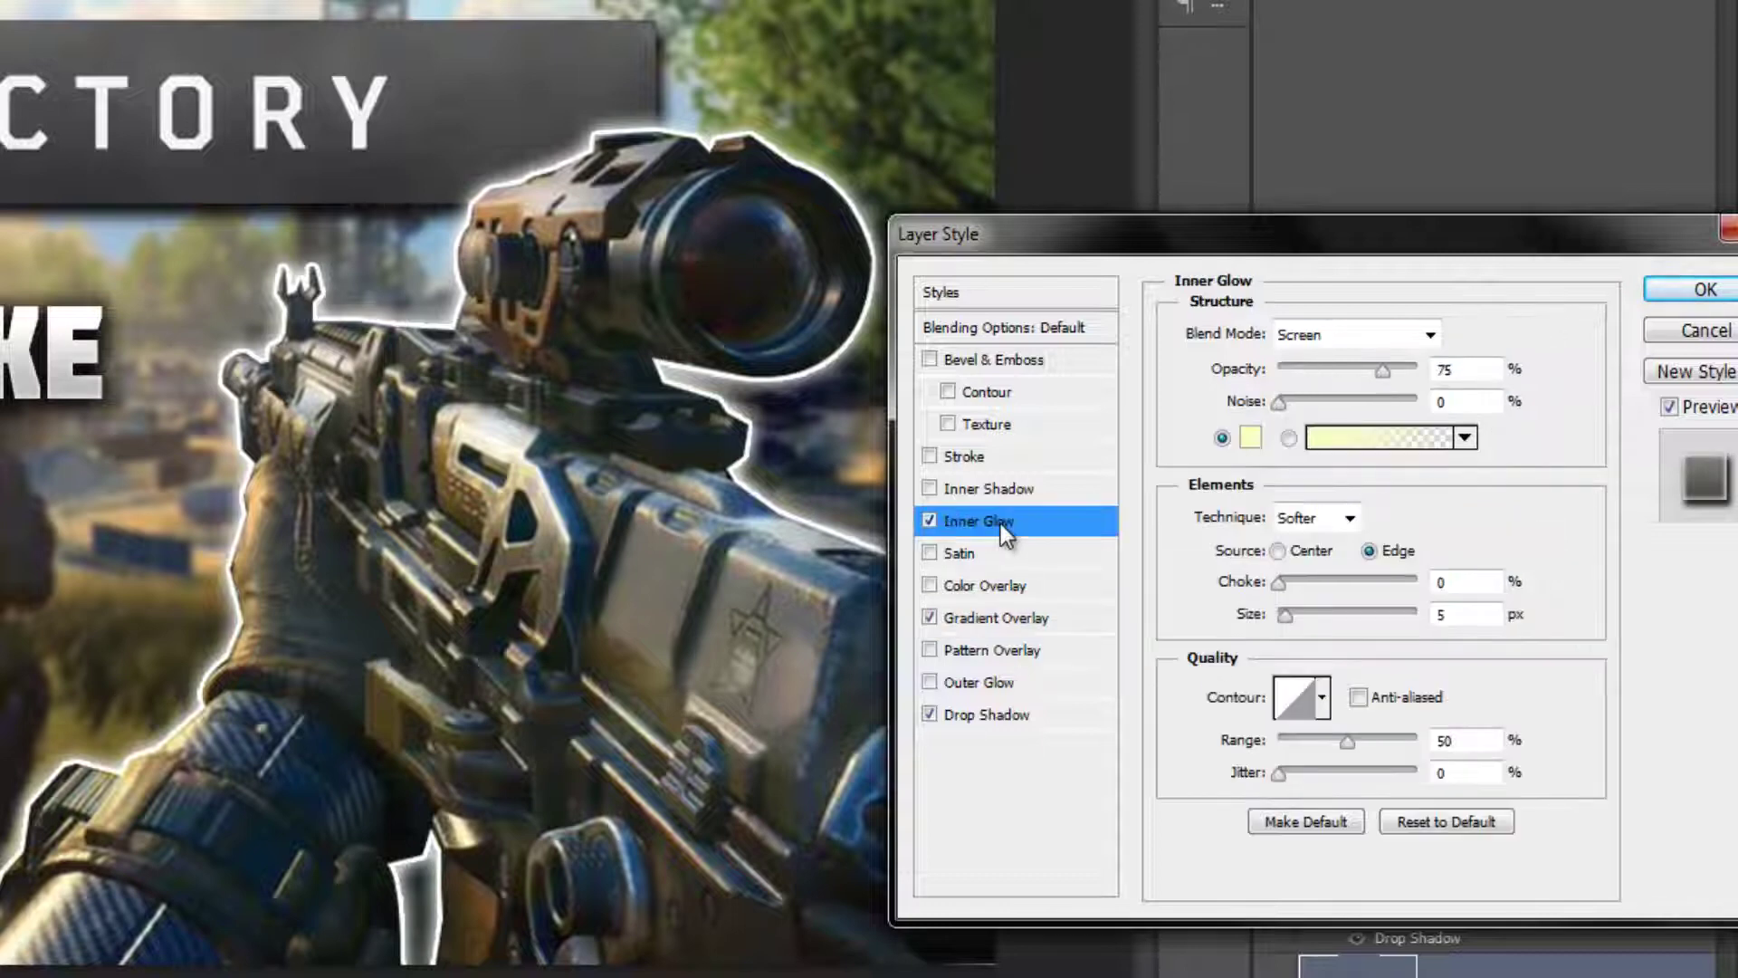
pyautogui.click(1252, 441)
pyautogui.moveTo(837, 255); pyautogui.dragTo(828, 236)
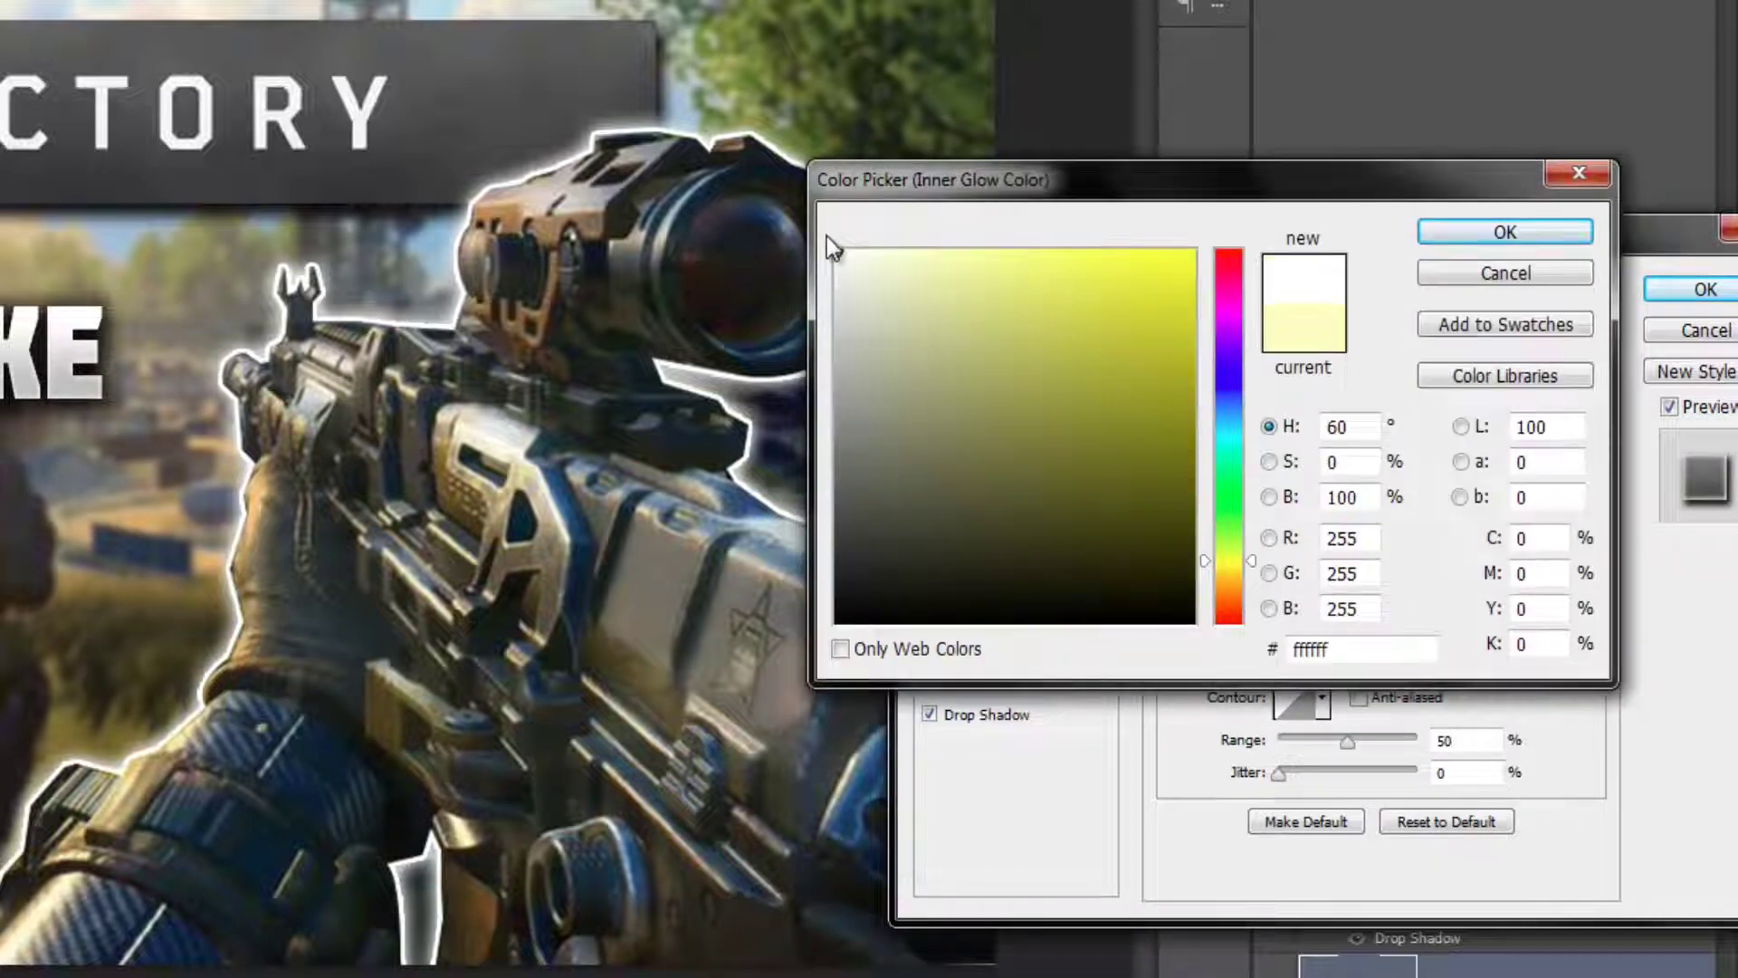
pyautogui.click(1459, 237)
pyautogui.doubleClick(1464, 368)
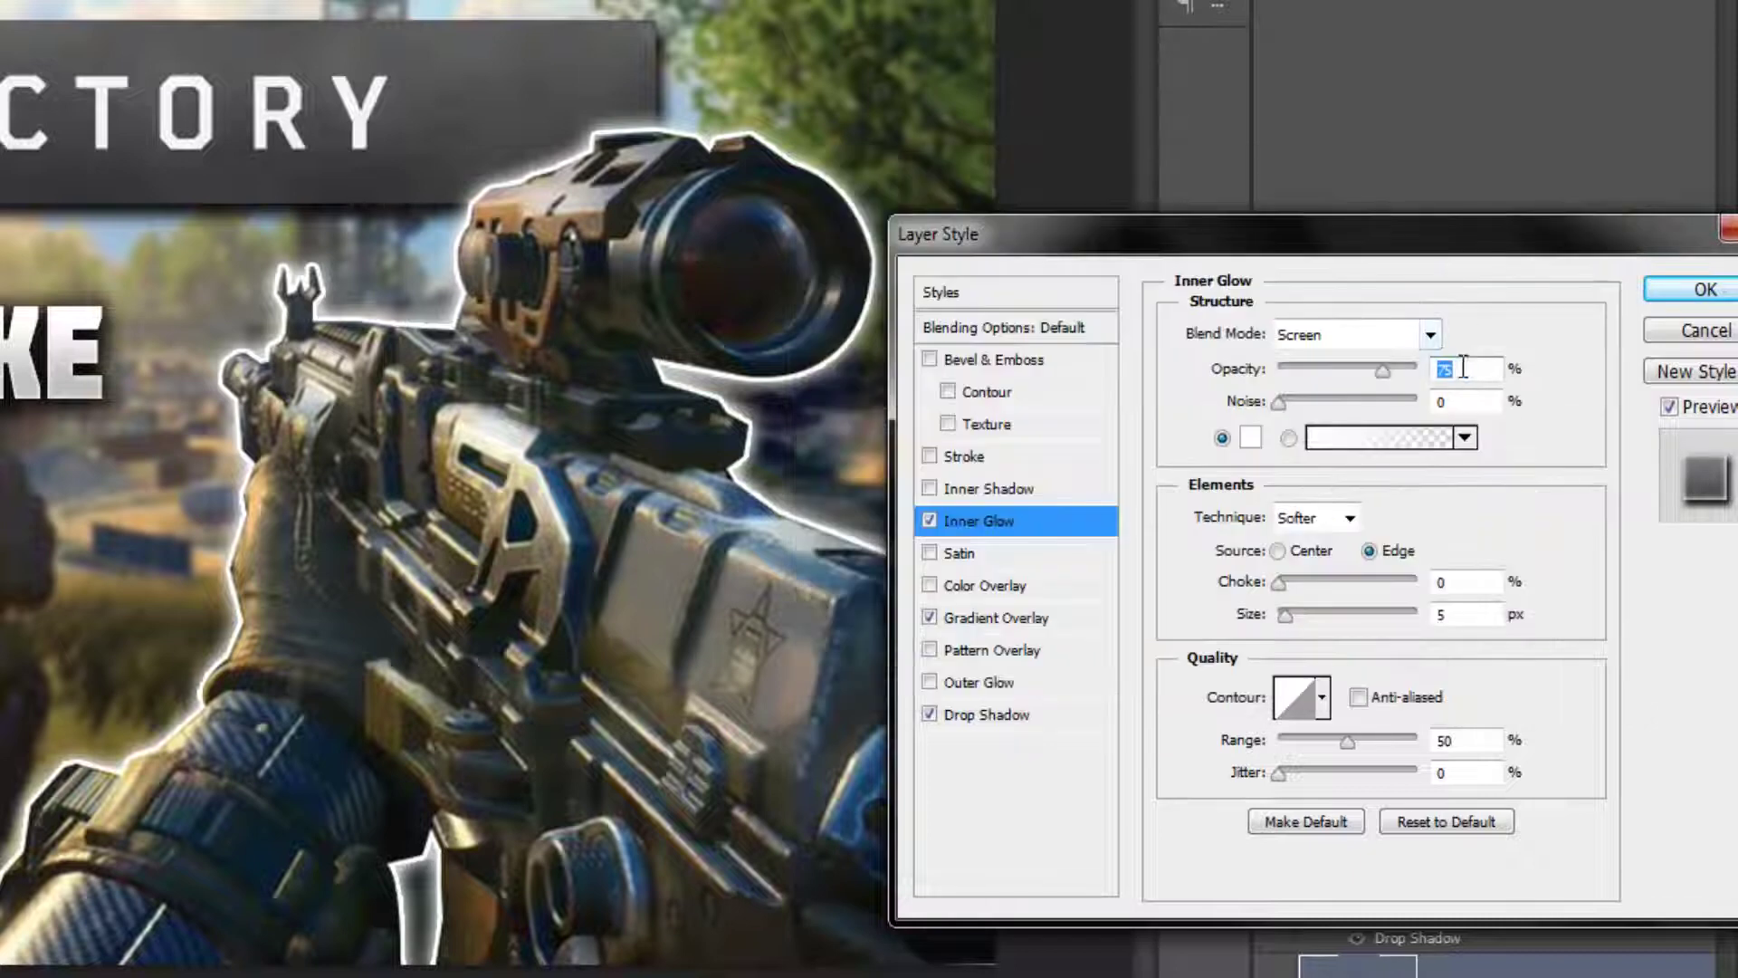
pyautogui.write('90')
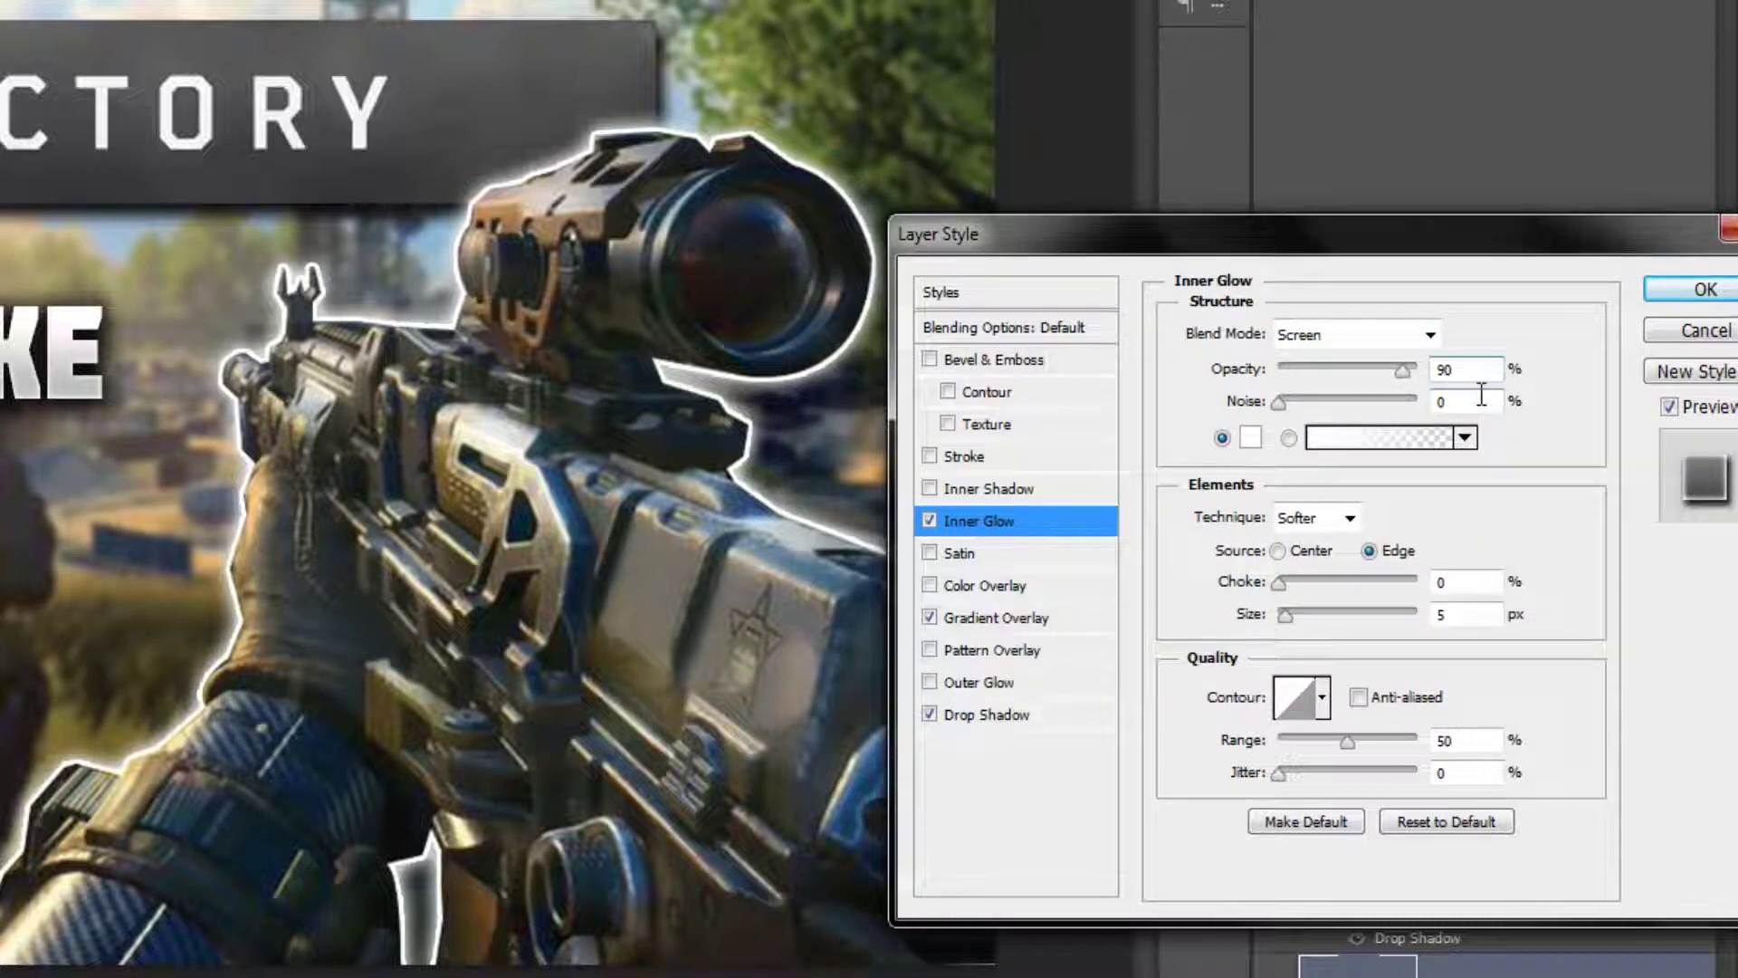
pyautogui.doubleClick(1443, 583)
pyautogui.write('5')
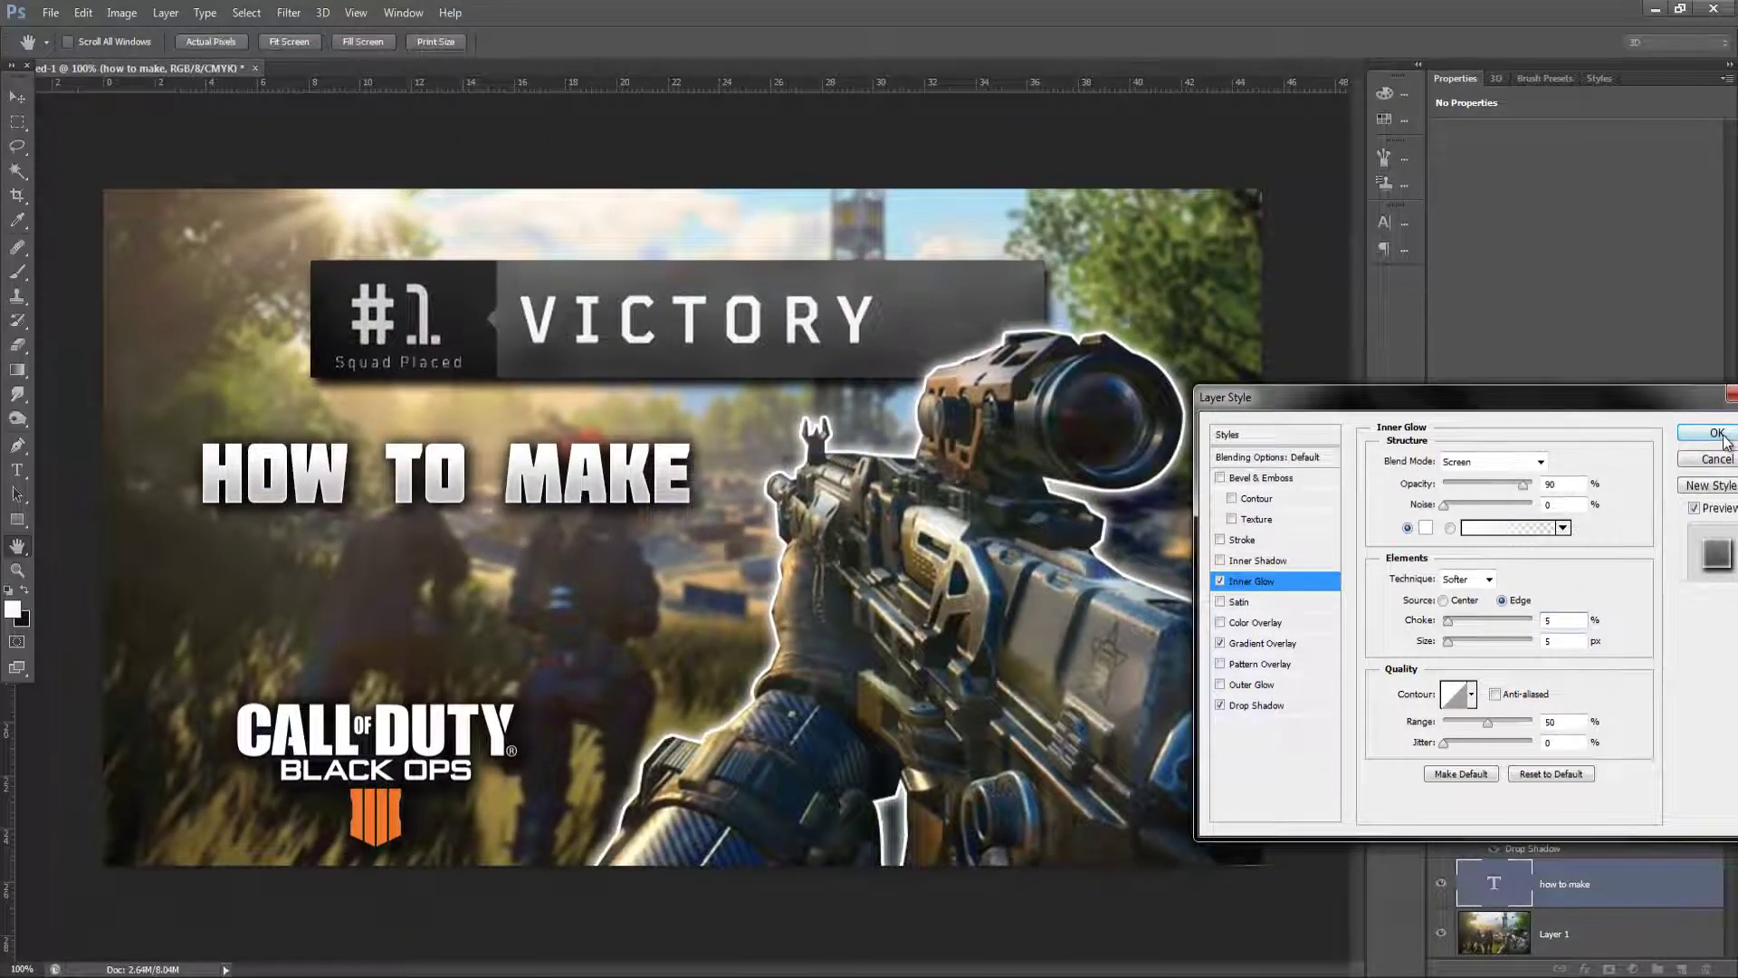
pyautogui.click(1718, 434)
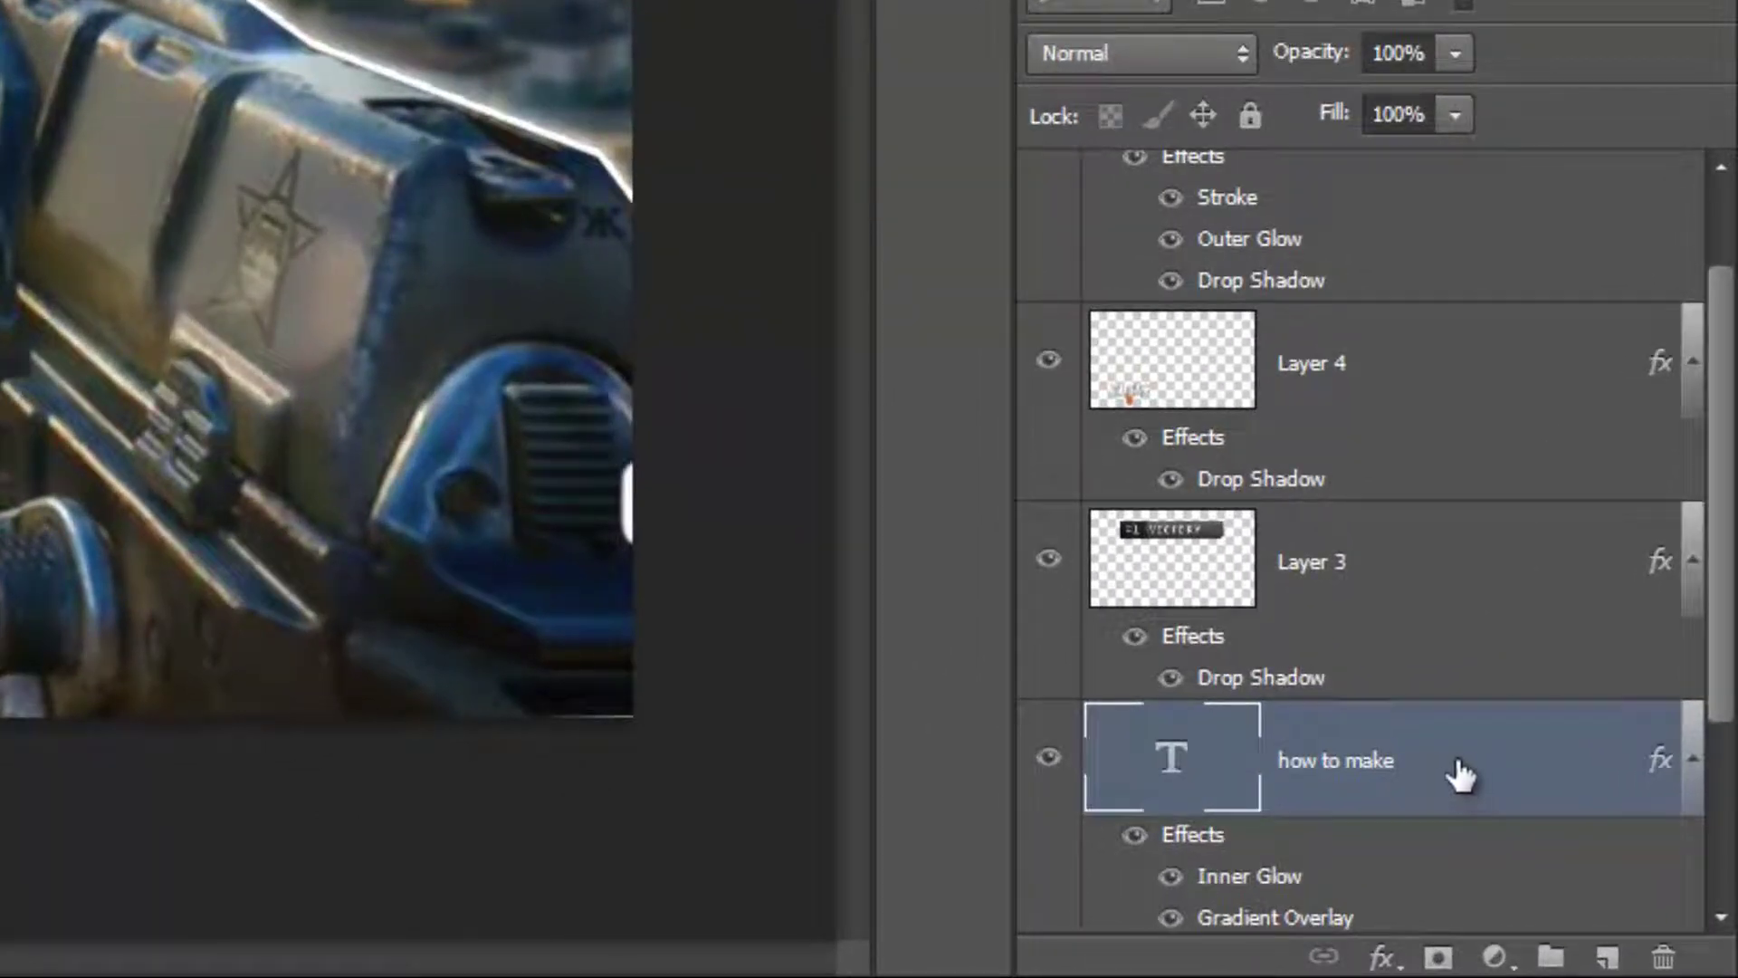
# Duplicate the HOW TO MAKE text layer and move the copy below the original
pyautogui.moveTo(1417, 774); pyautogui.dragTo(1609, 950)
pyautogui.scroll(-5, 1485, 778)
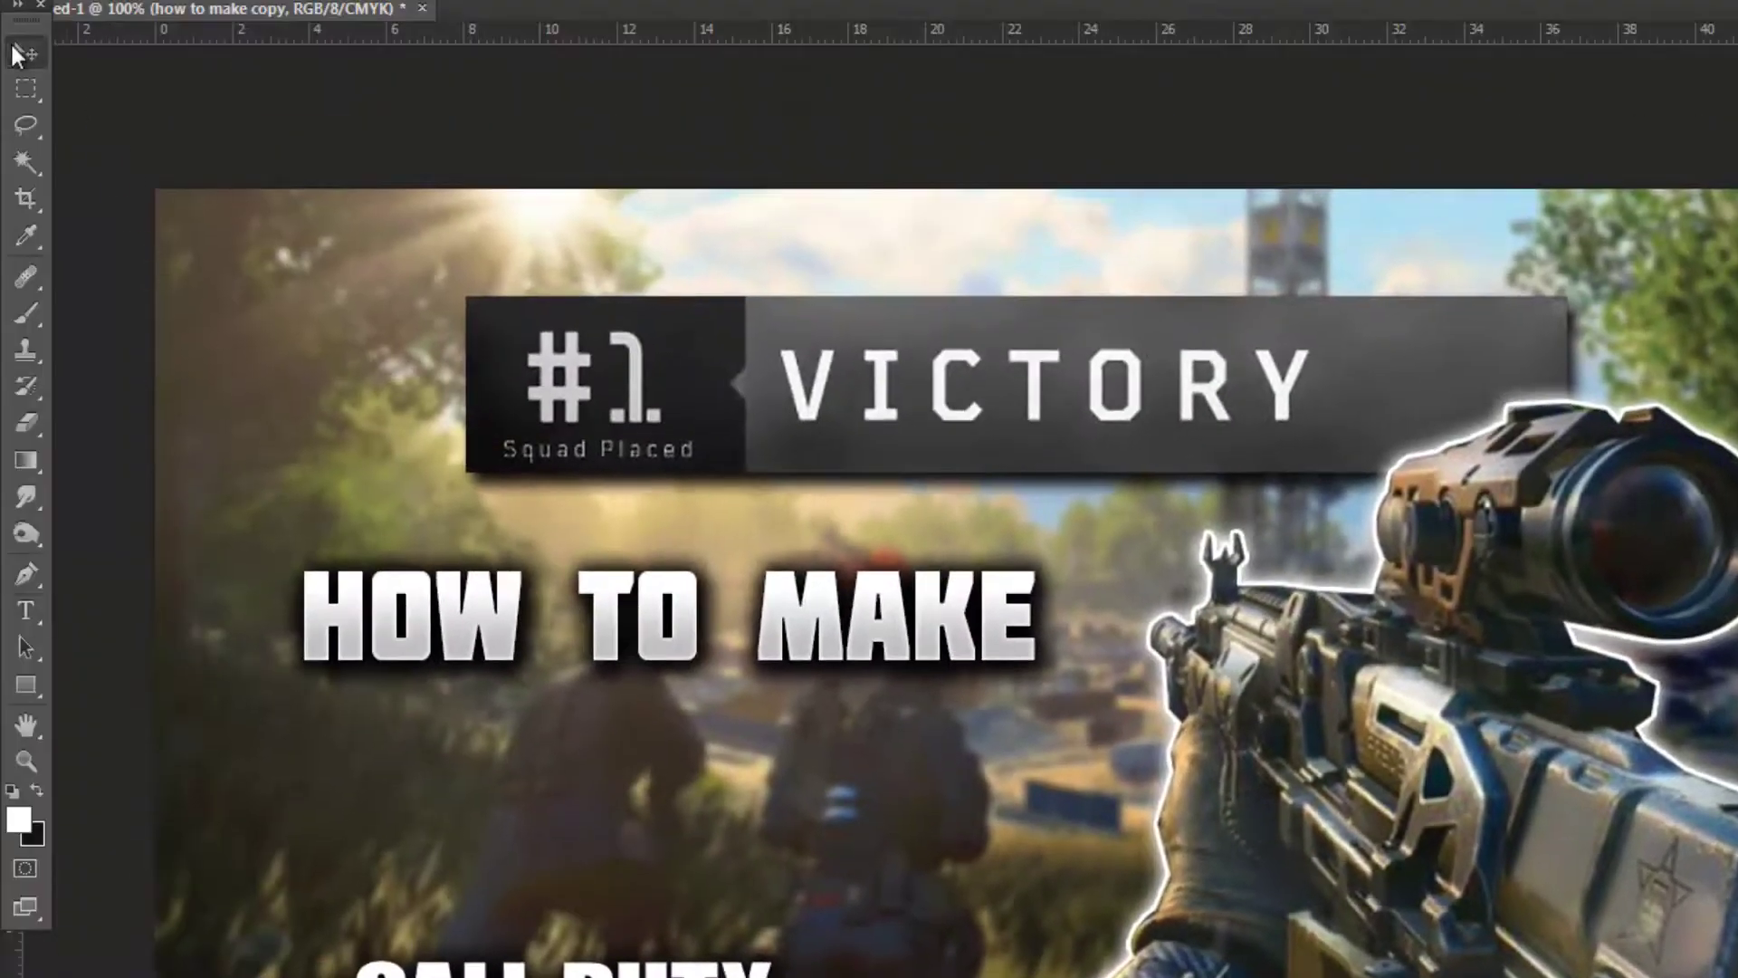
pyautogui.click(13, 54)
pyautogui.moveTo(486, 633); pyautogui.dragTo(486, 739)
# Retype the copied line as 'THUMBNAILS' and nudge it into position
pyautogui.press('t')
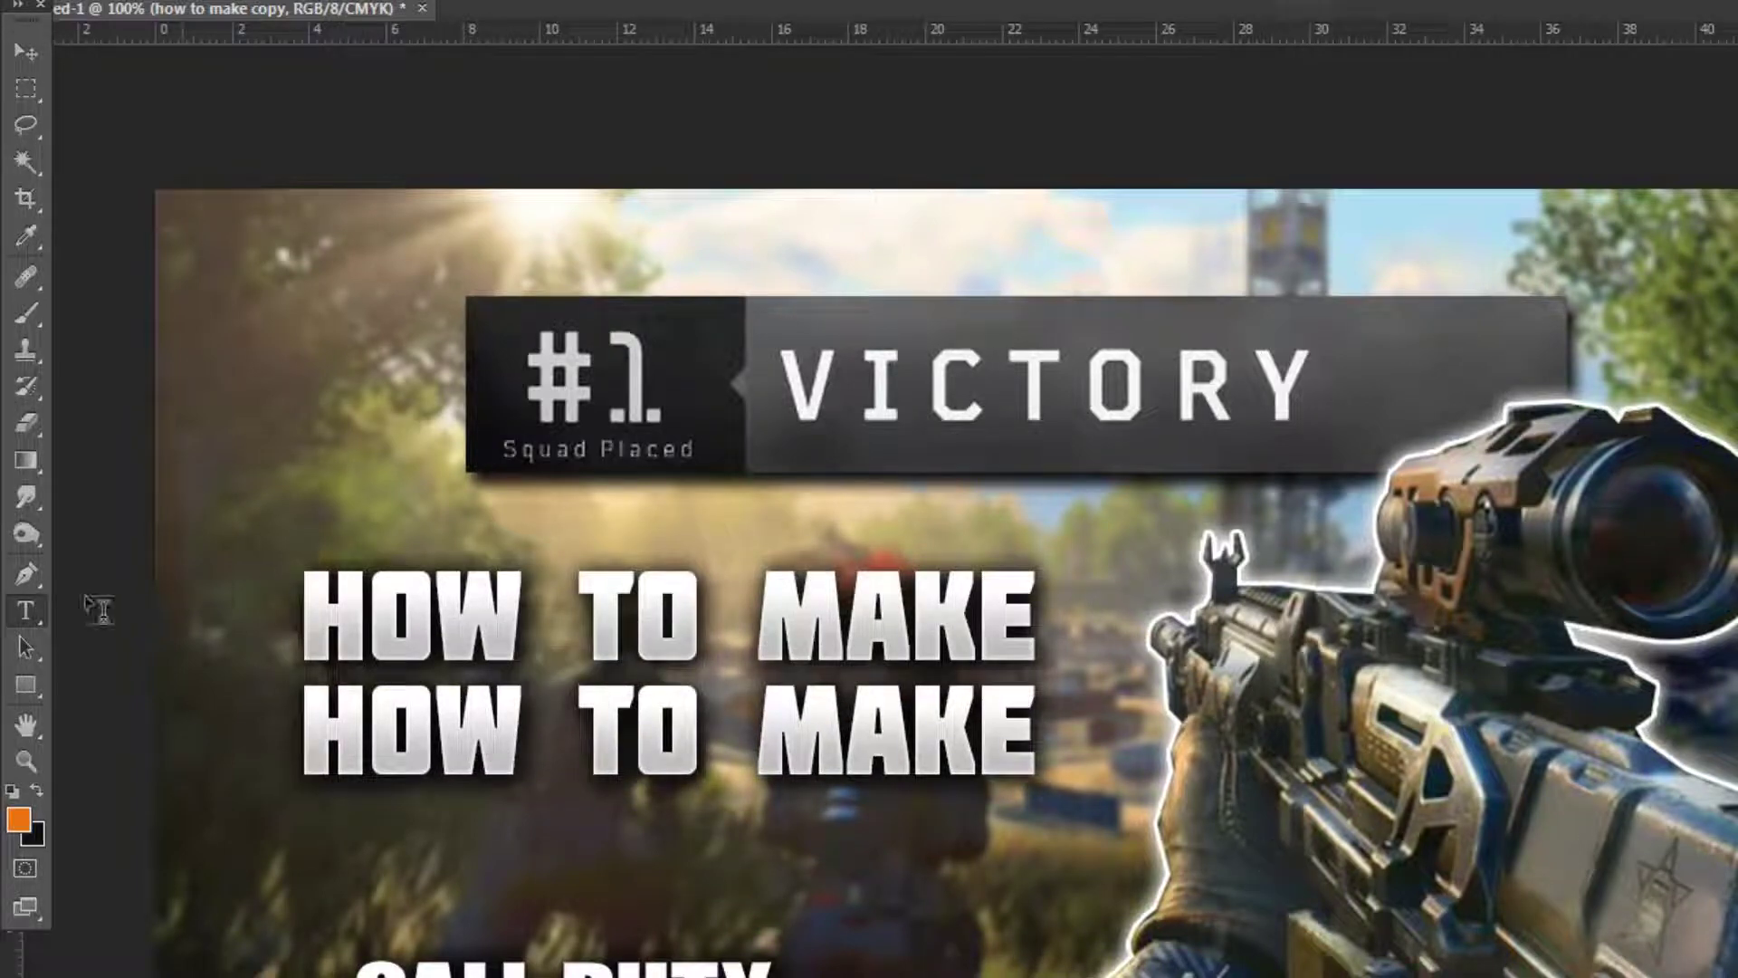
pyautogui.moveTo(305, 732); pyautogui.dragTo(1105, 797)
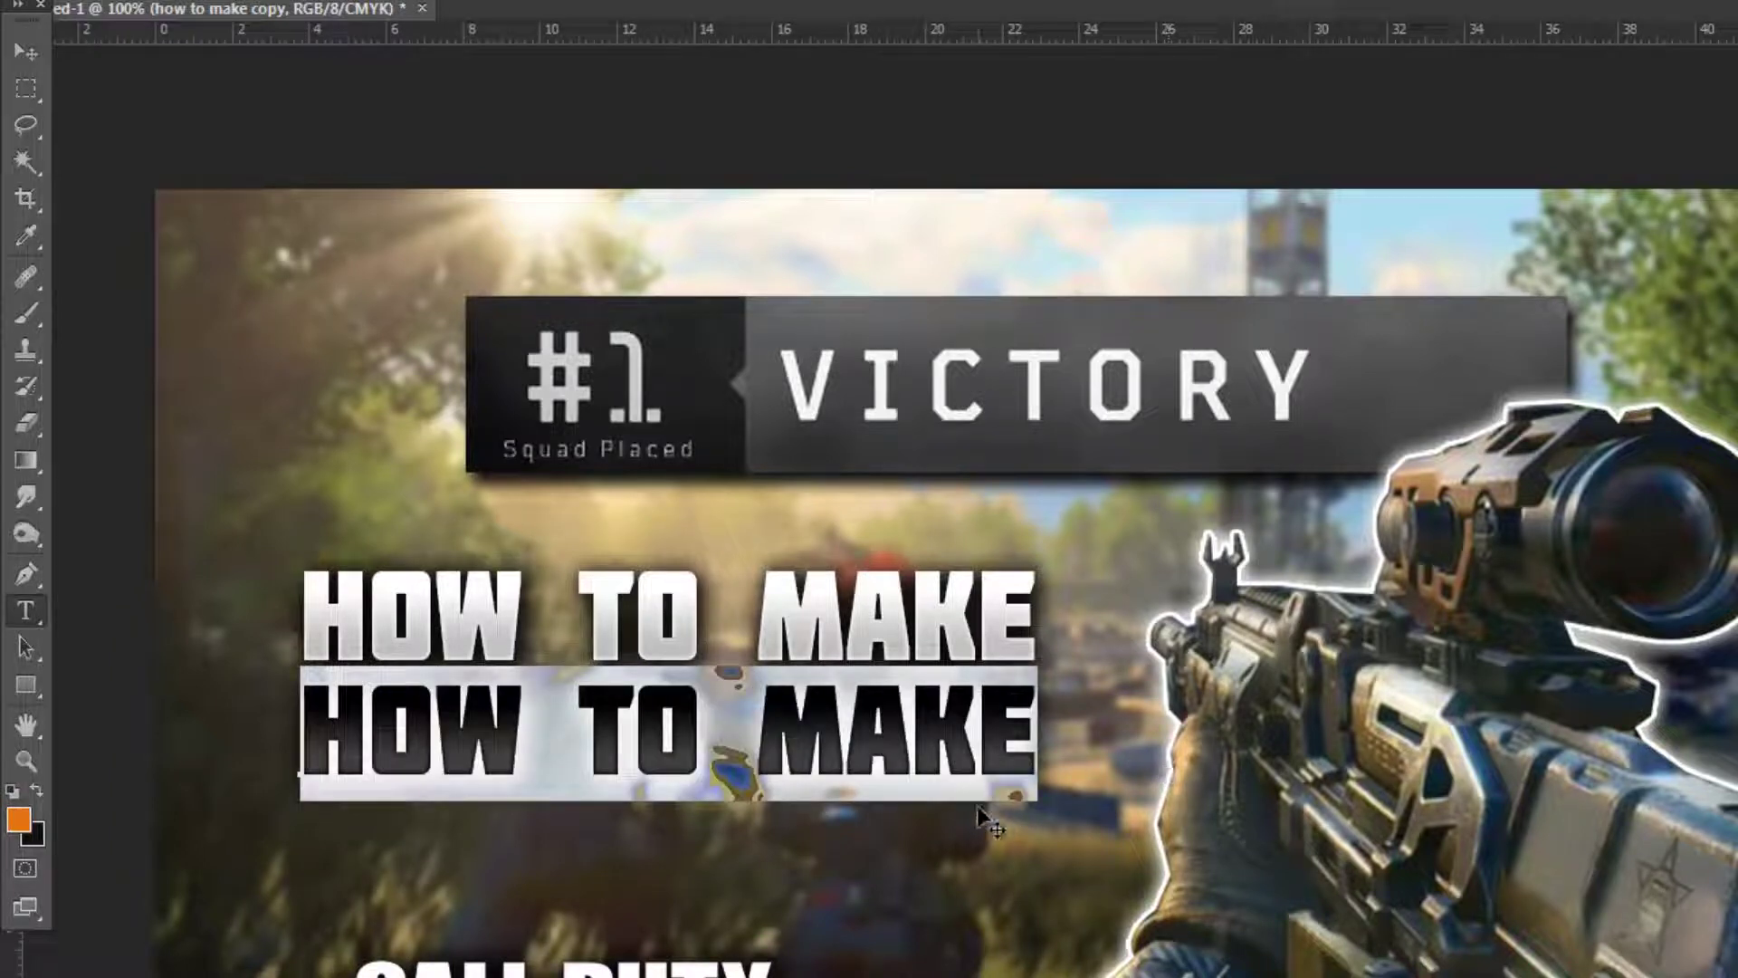
pyautogui.write('THUMB')
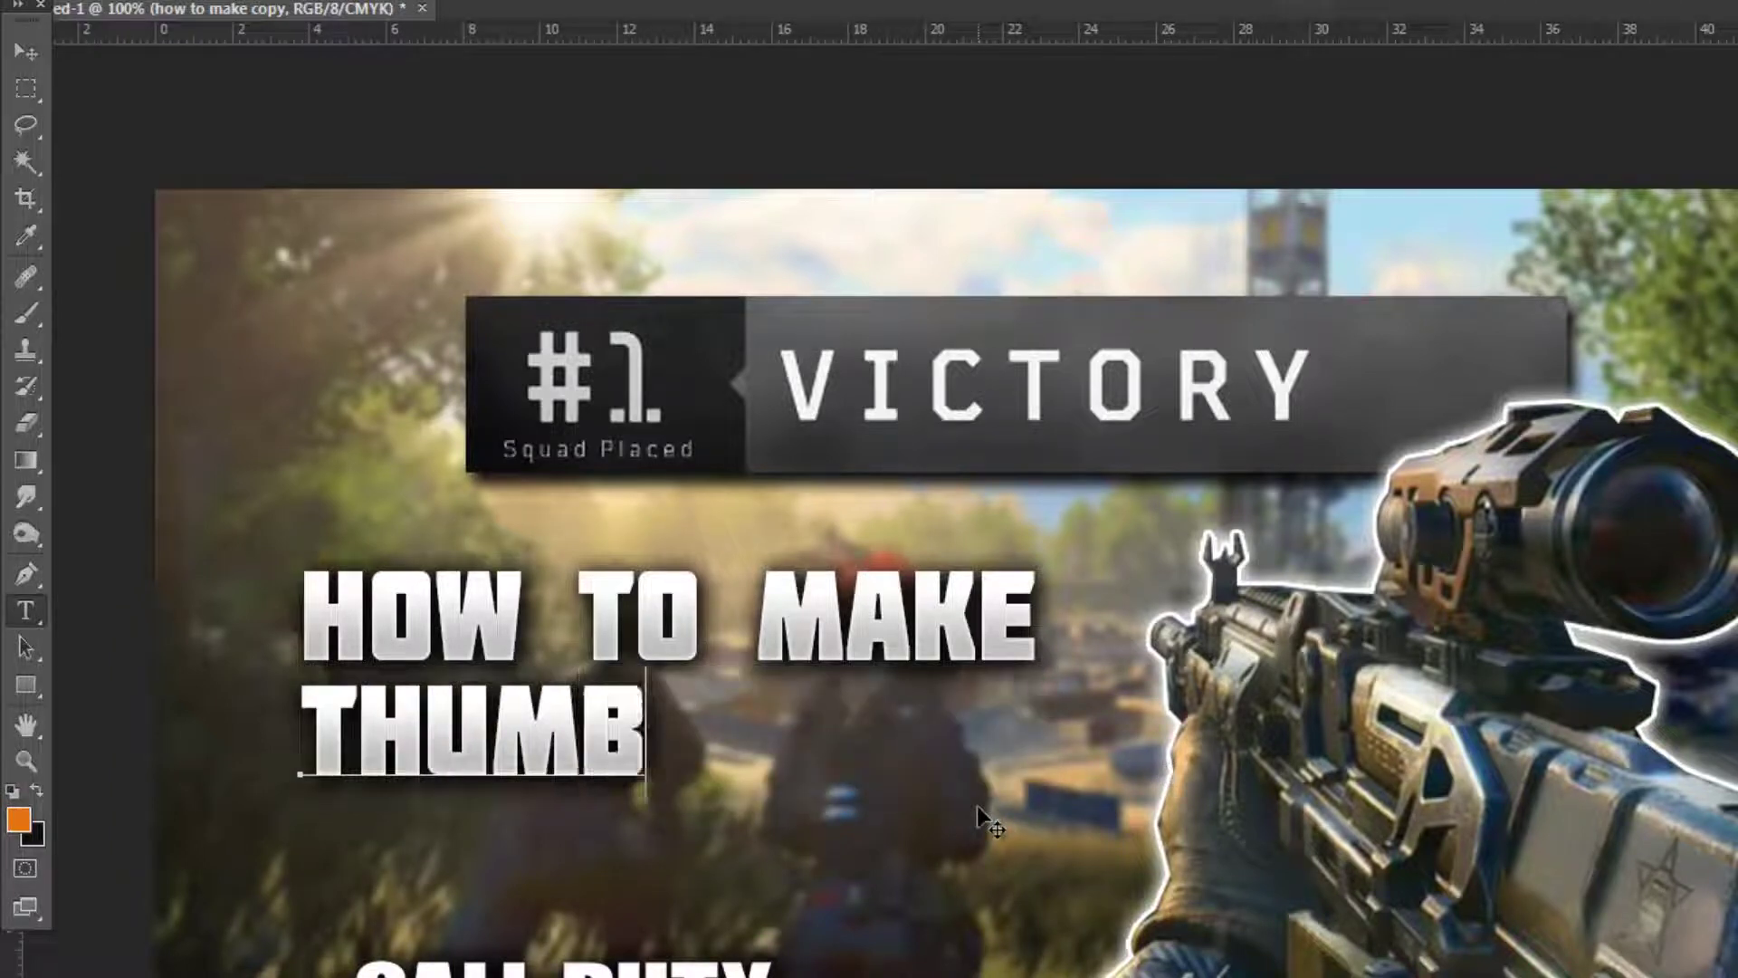
pyautogui.write('NAILS')
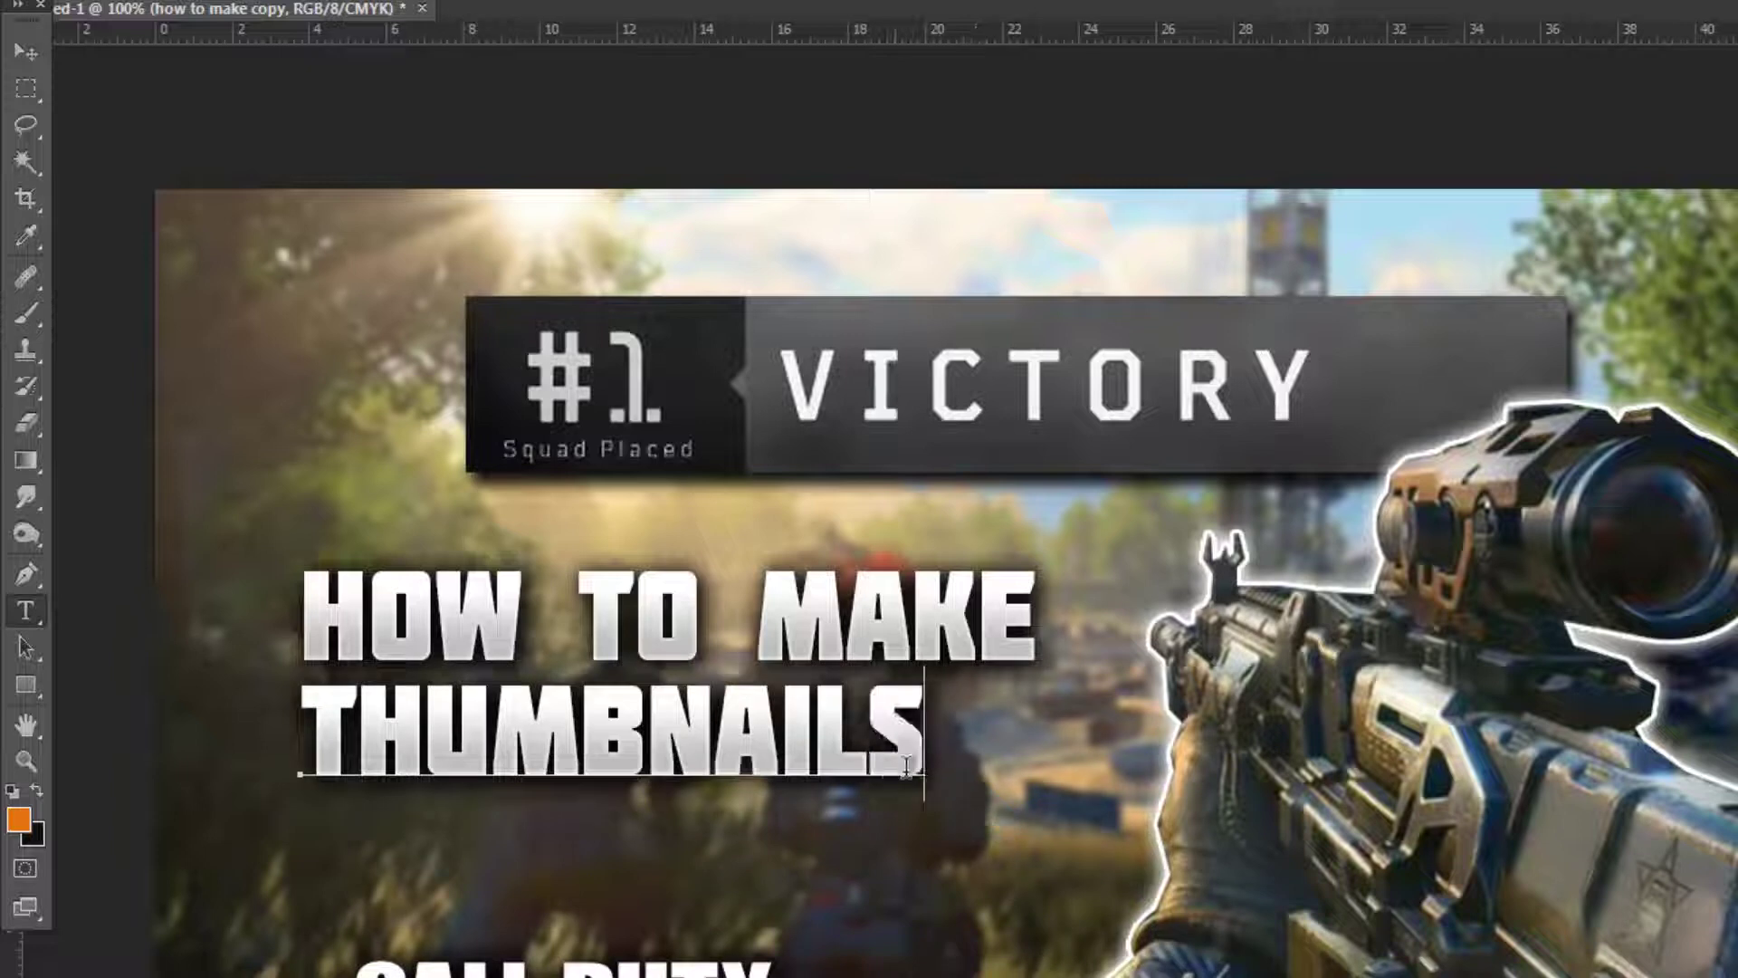
pyautogui.click(26, 52)
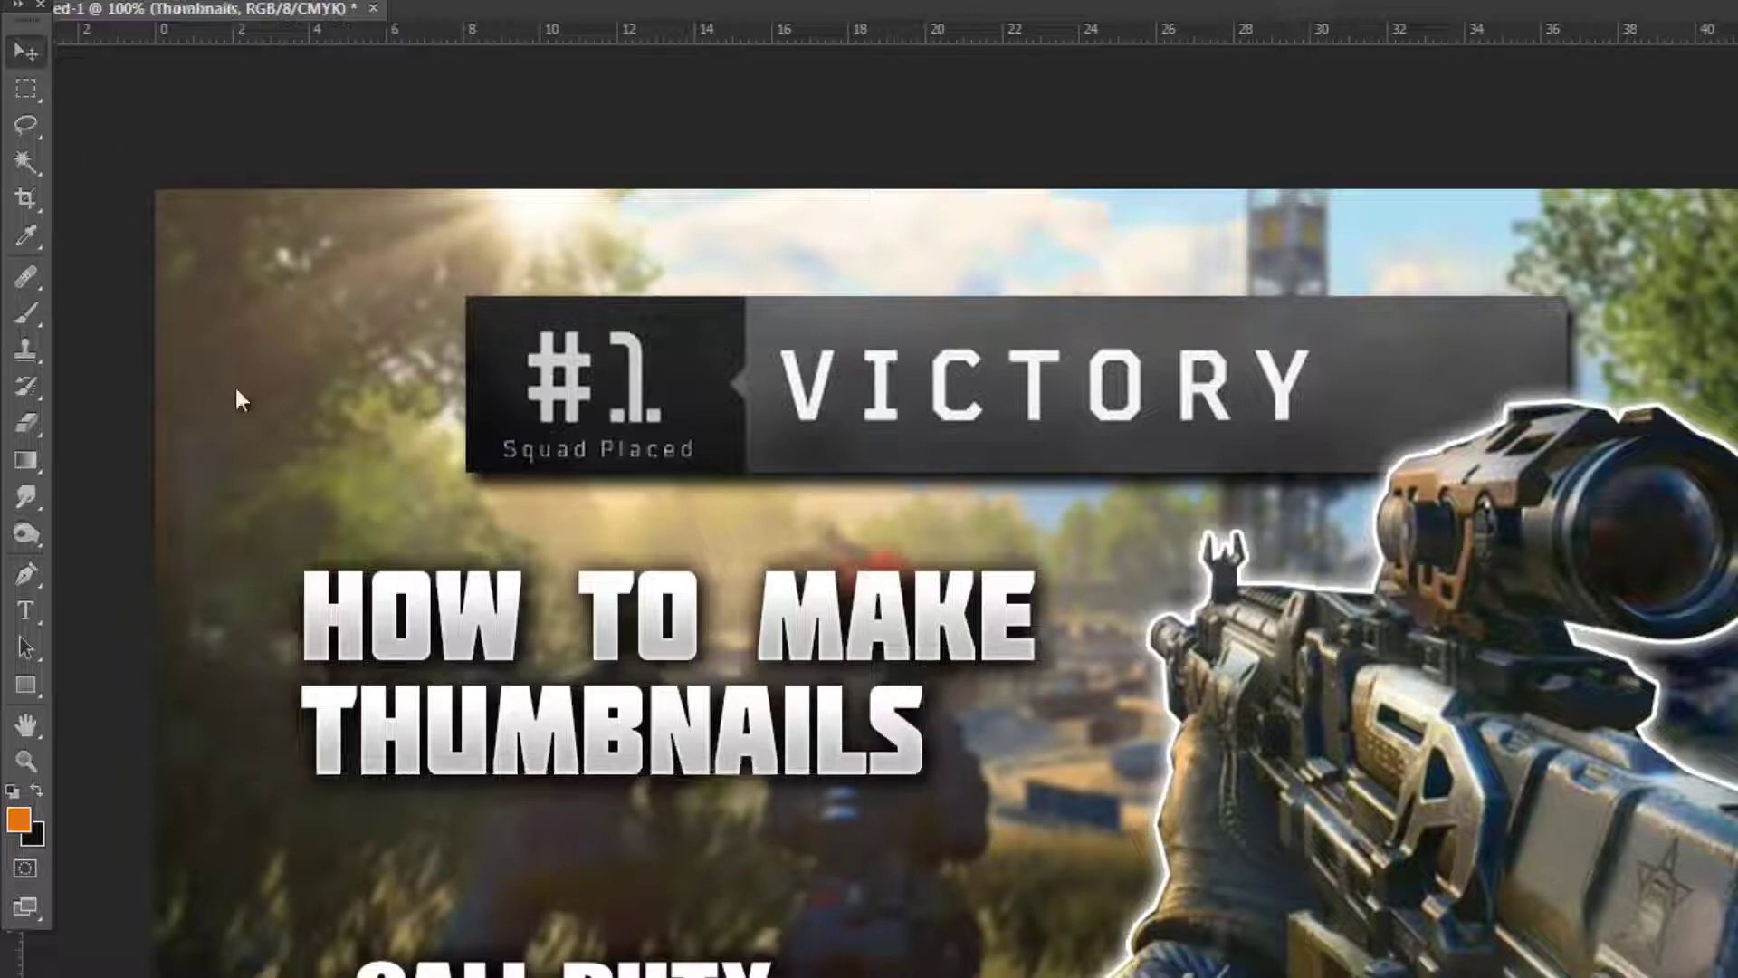
pyautogui.moveTo(563, 741); pyautogui.dragTo(563, 738)
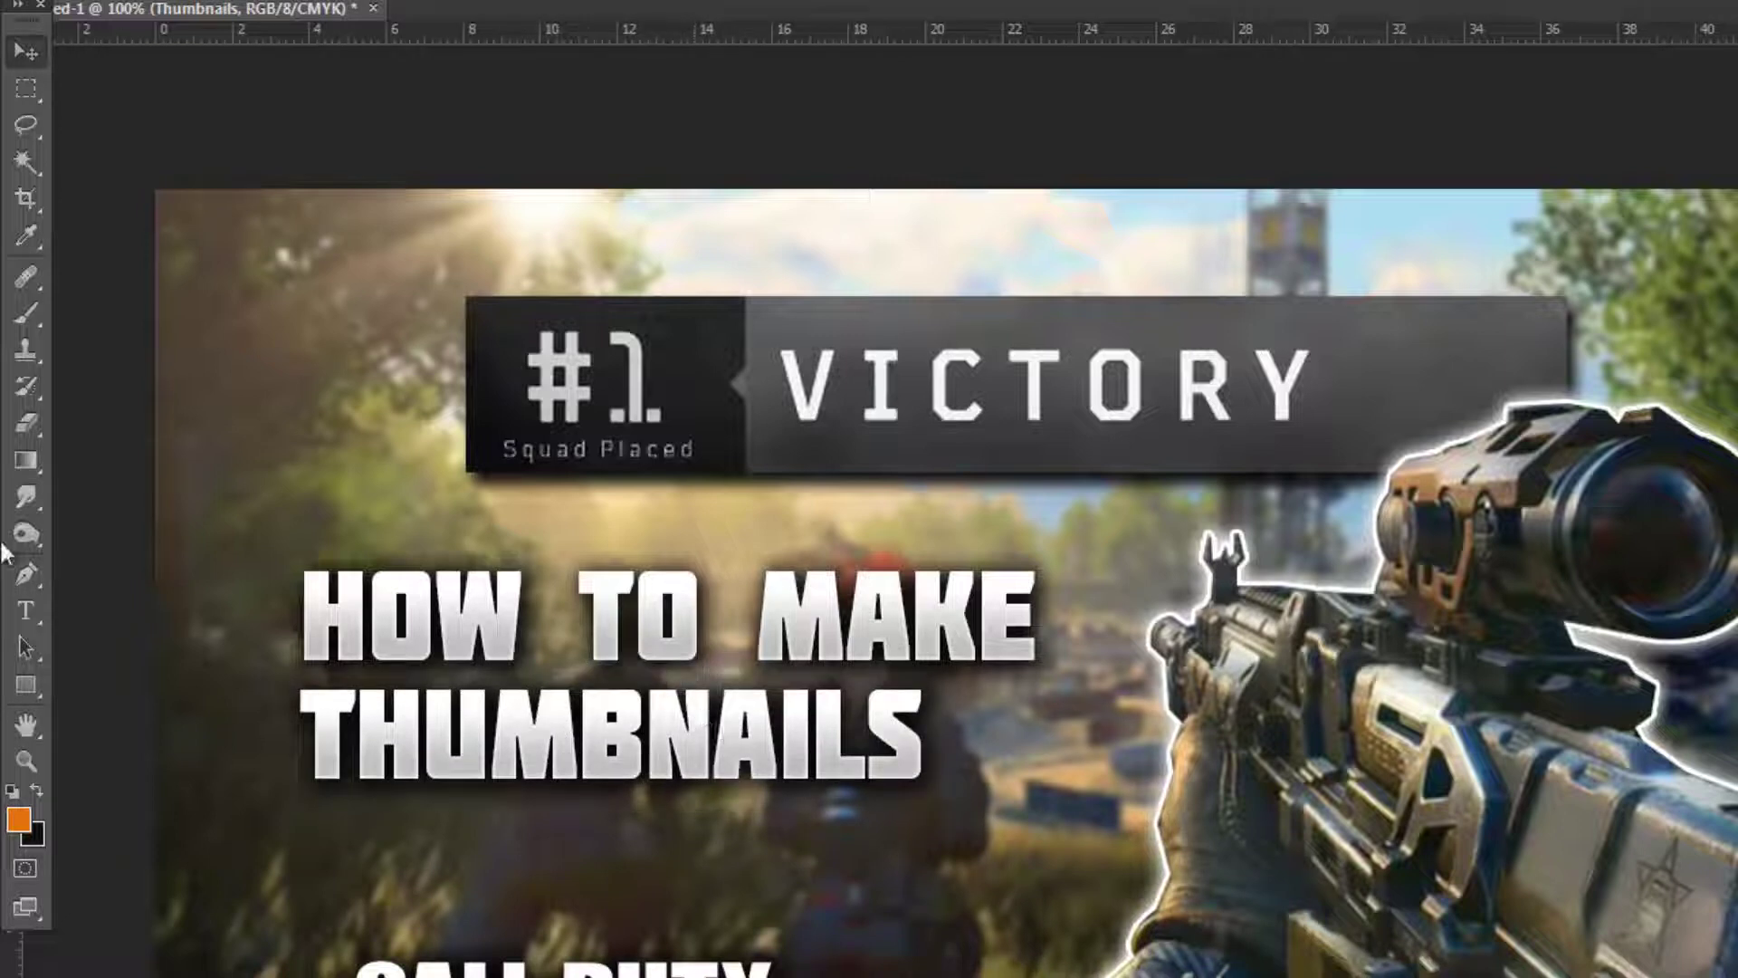
pyautogui.click(25, 610)
# In the Character panel, set THUMBNAILS to 95 pt with tracking 10
pyautogui.doubleClick(304, 715)
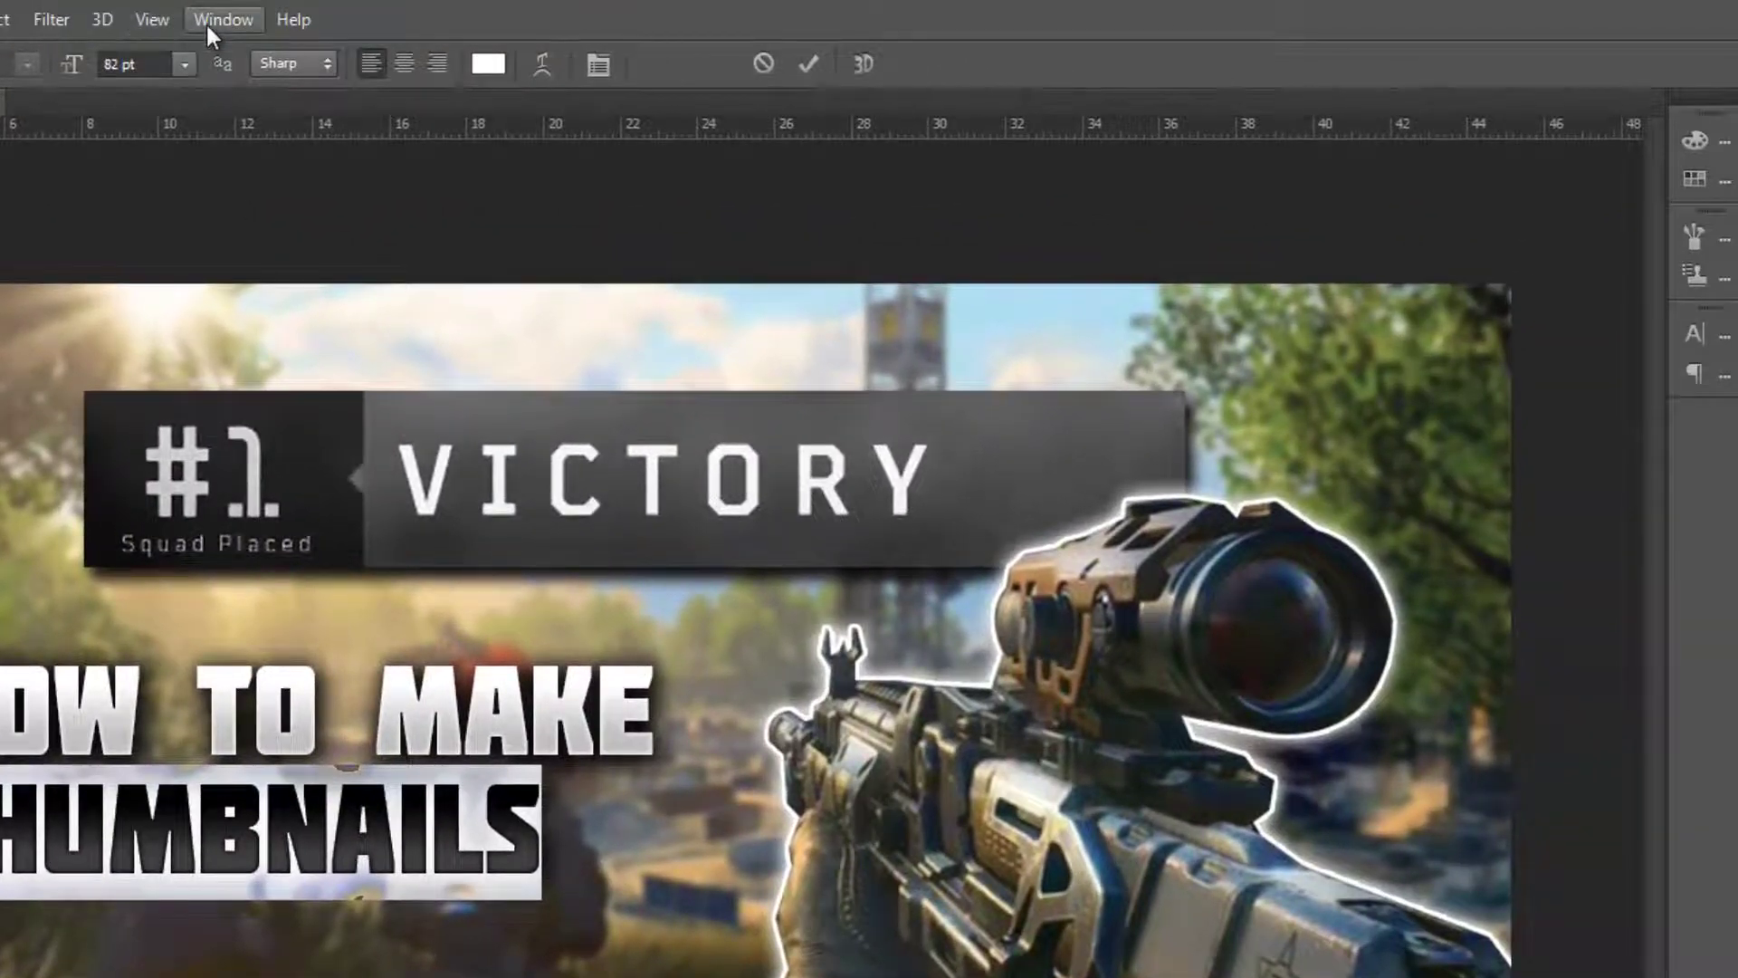
pyautogui.click(208, 22)
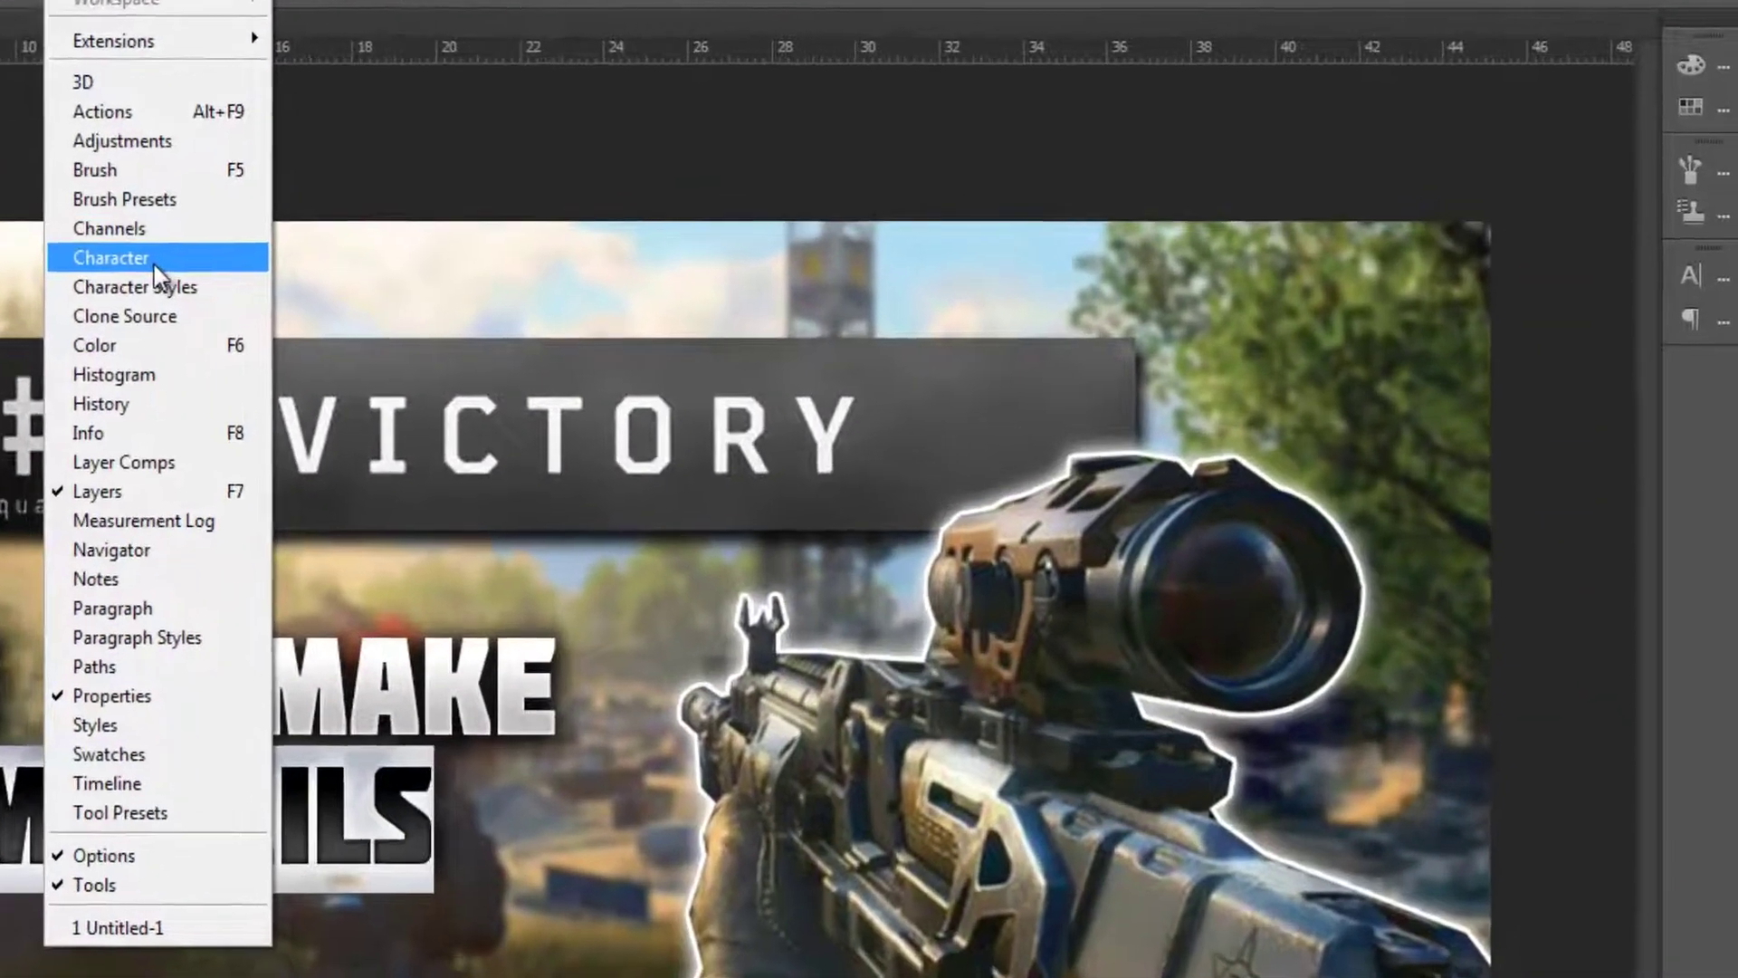
pyautogui.click(271, 317)
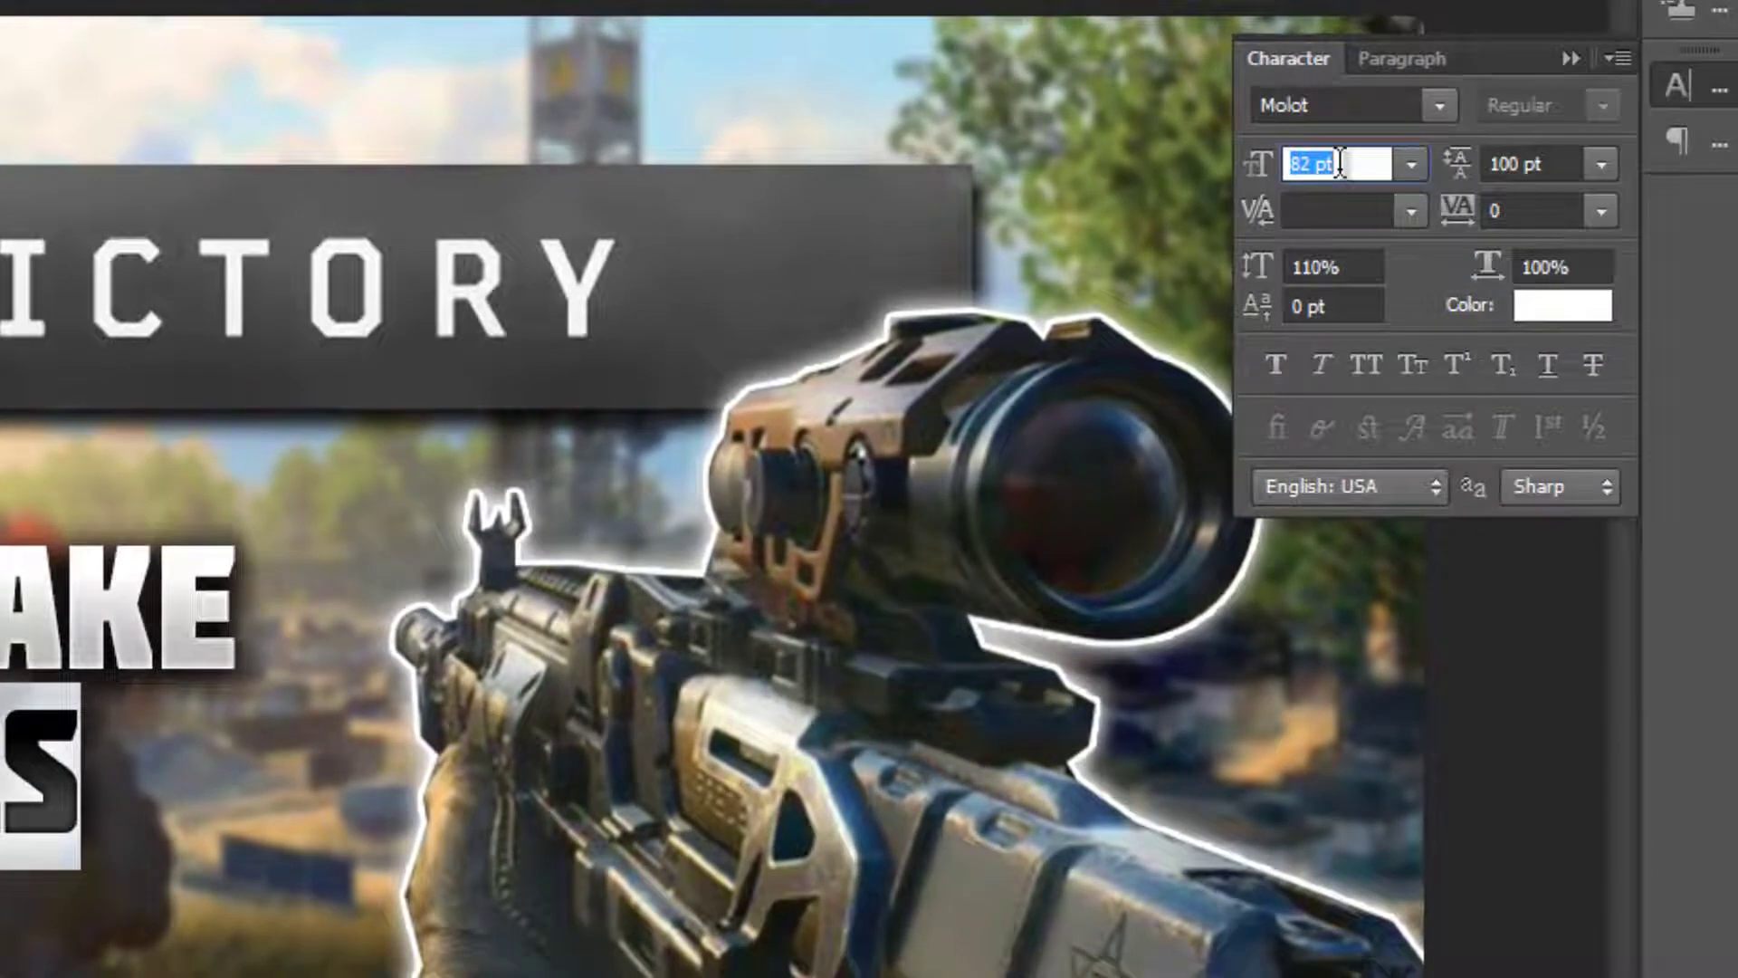
pyautogui.write('95')
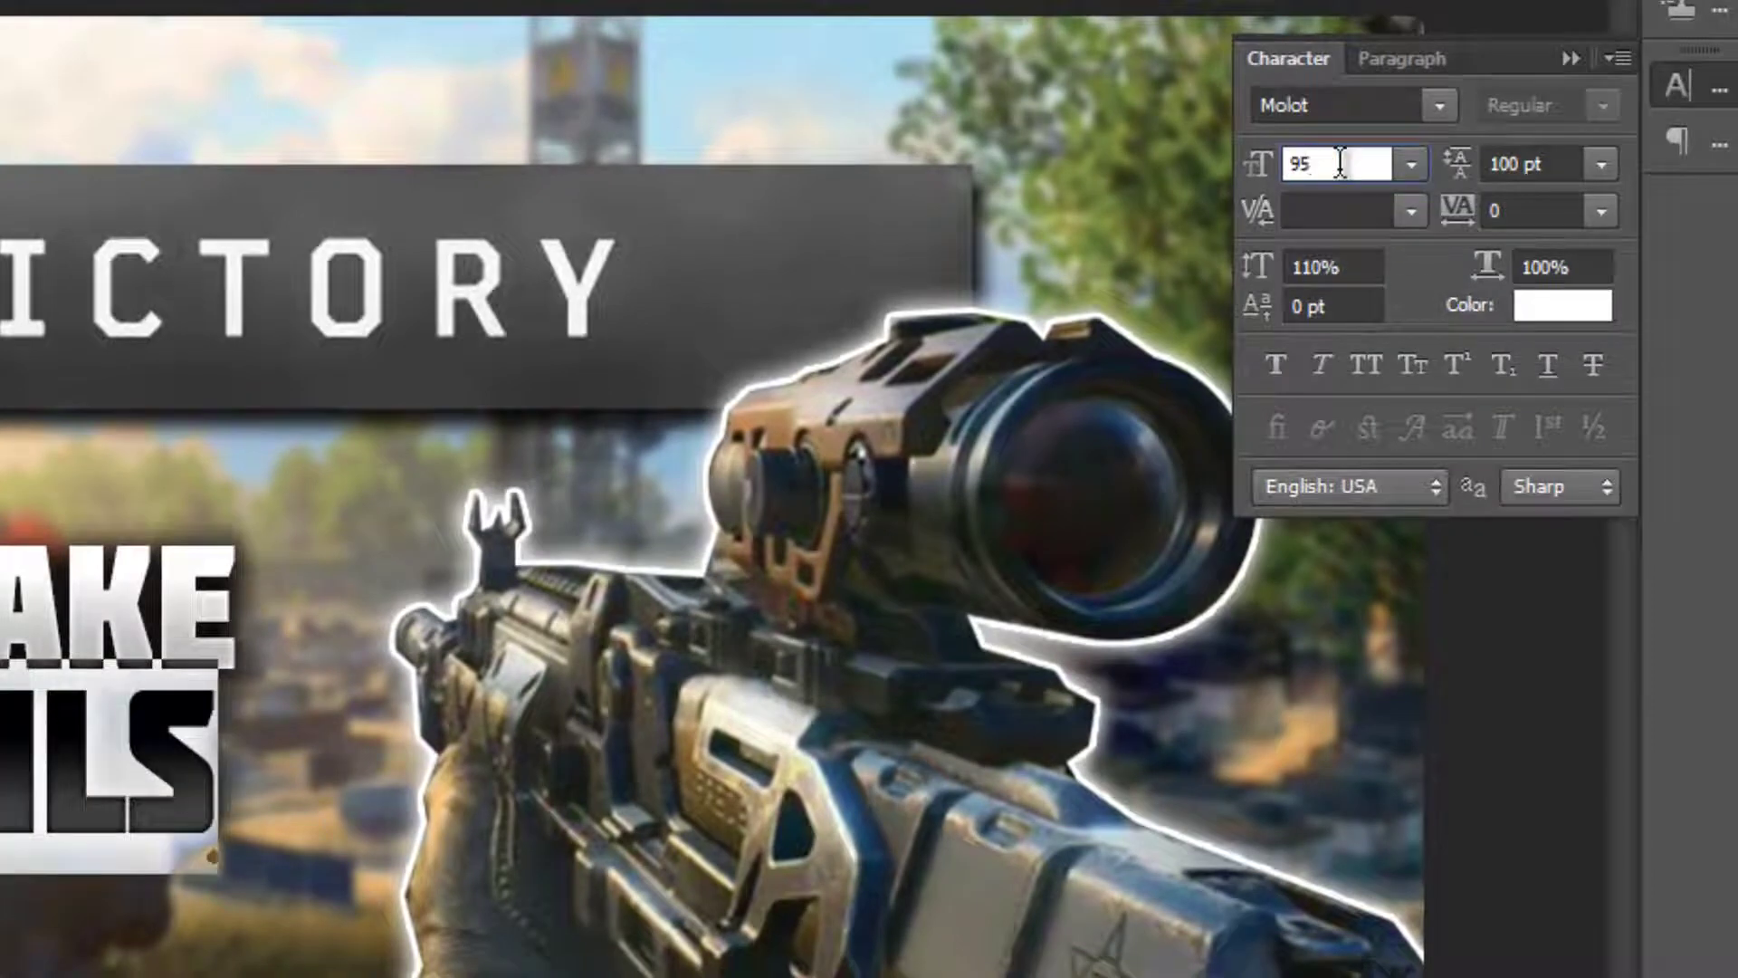
pyautogui.click(1602, 218)
pyautogui.click(1556, 631)
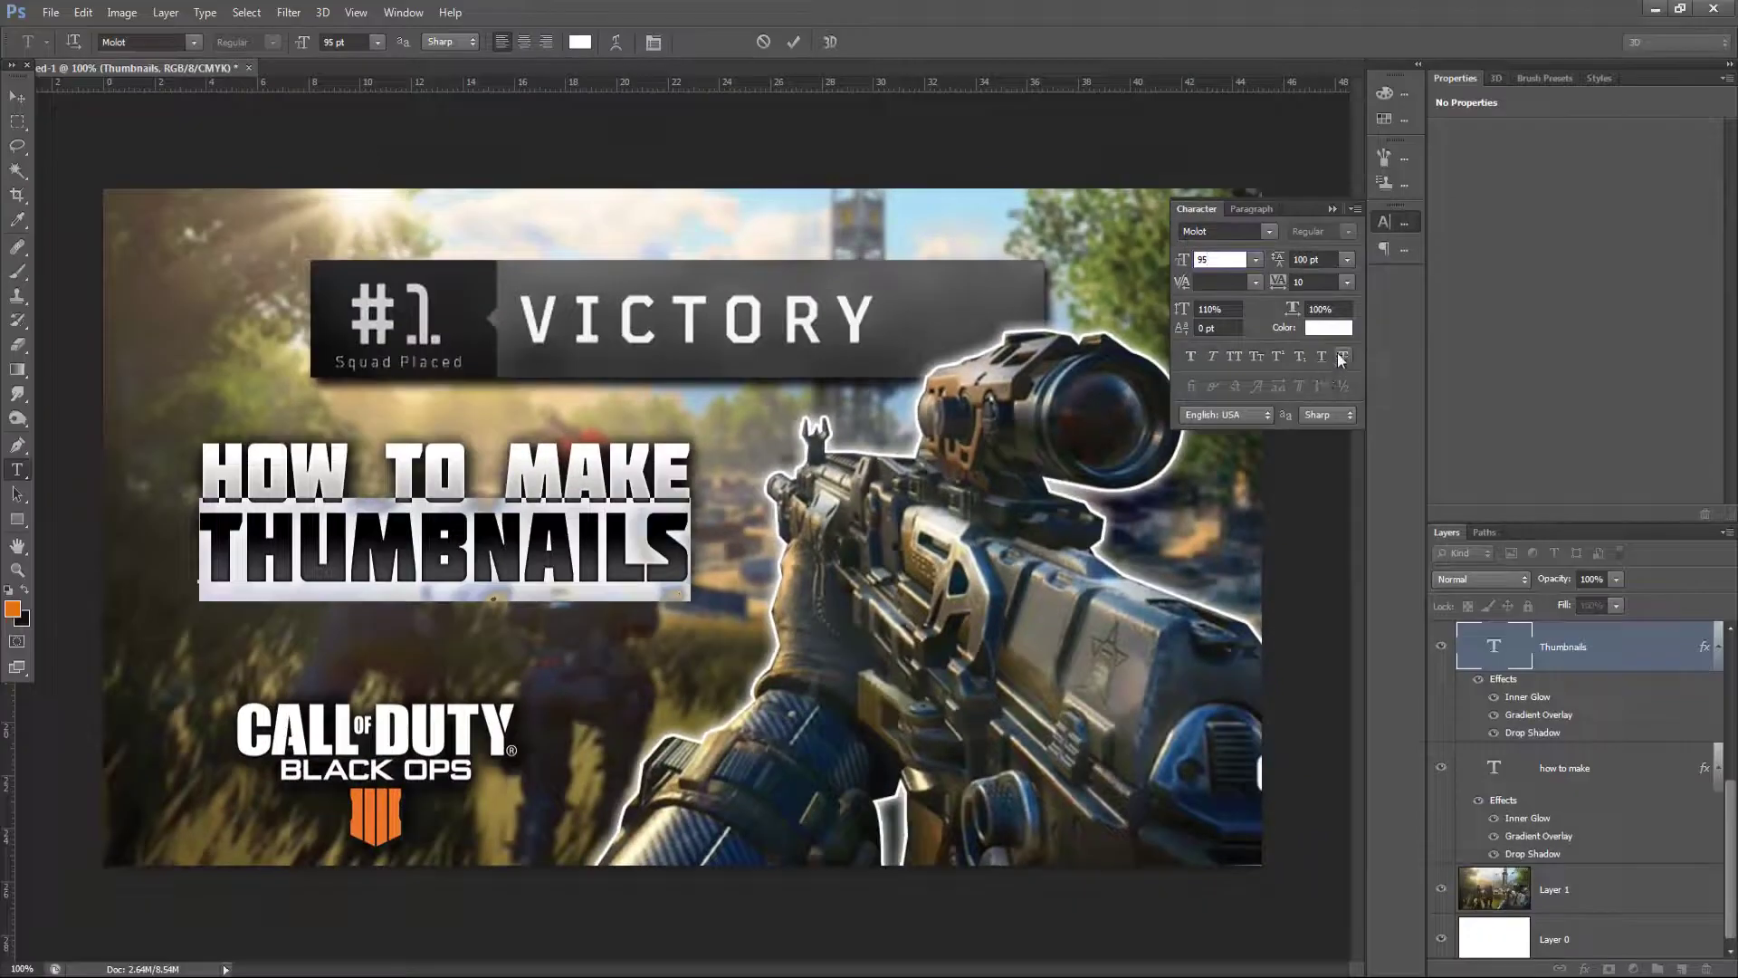
pyautogui.click(17, 96)
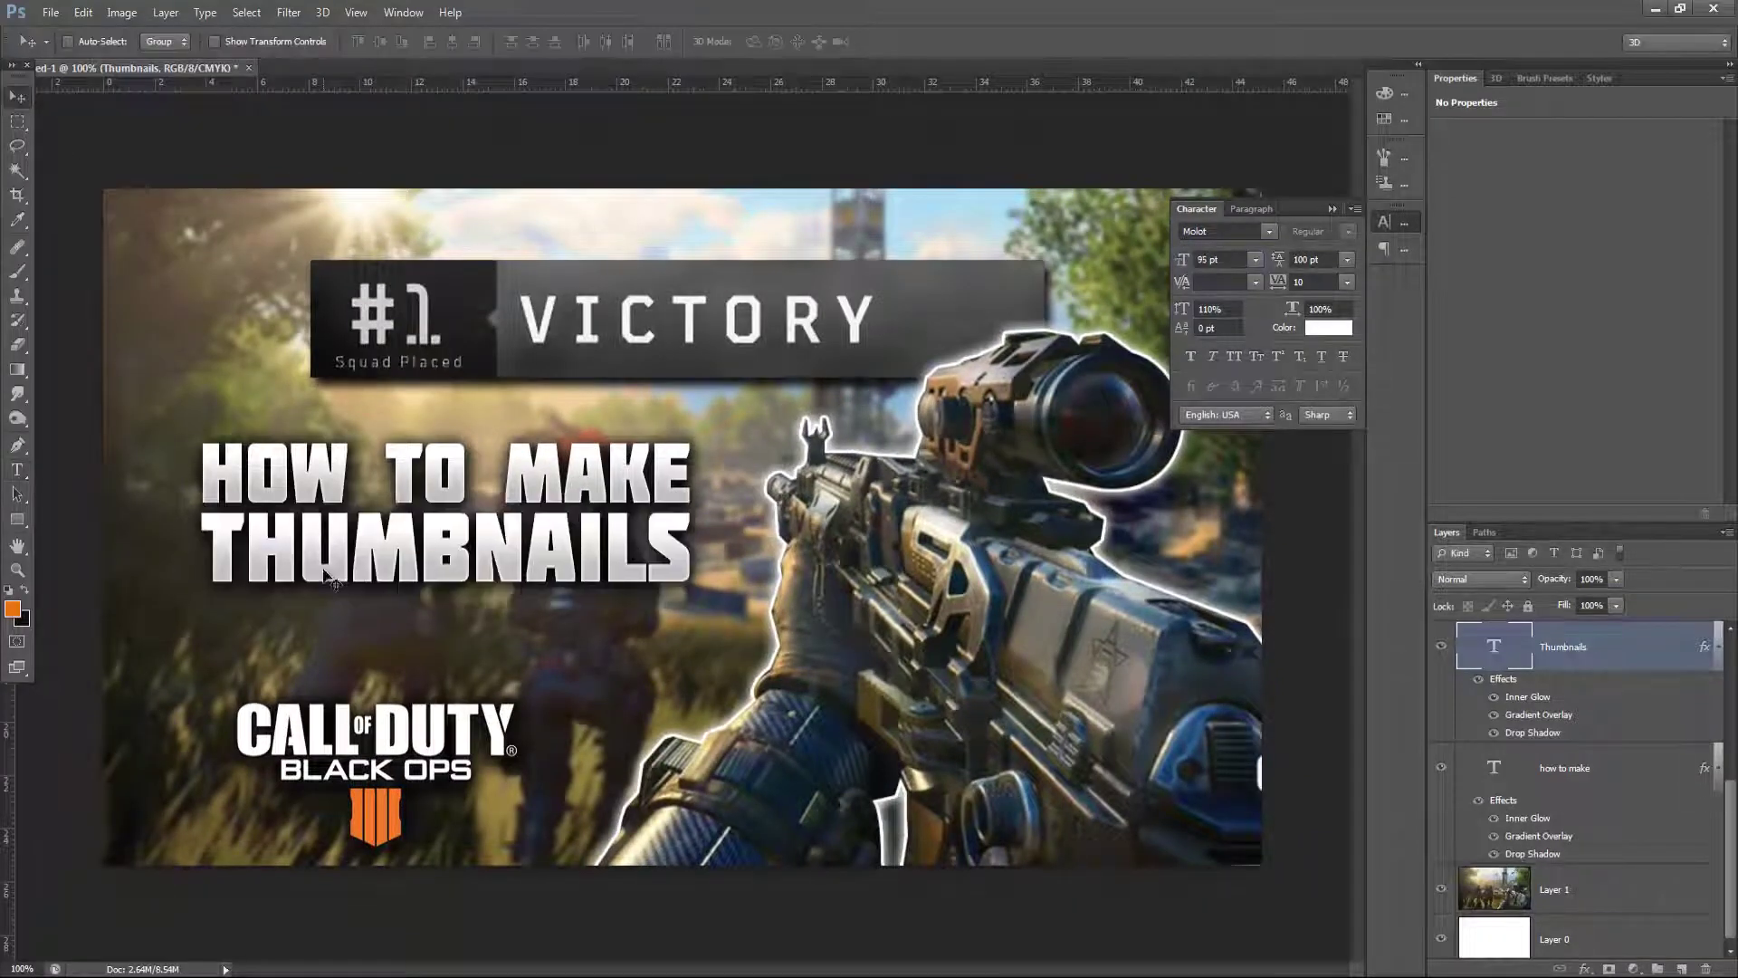
pyautogui.press('t')
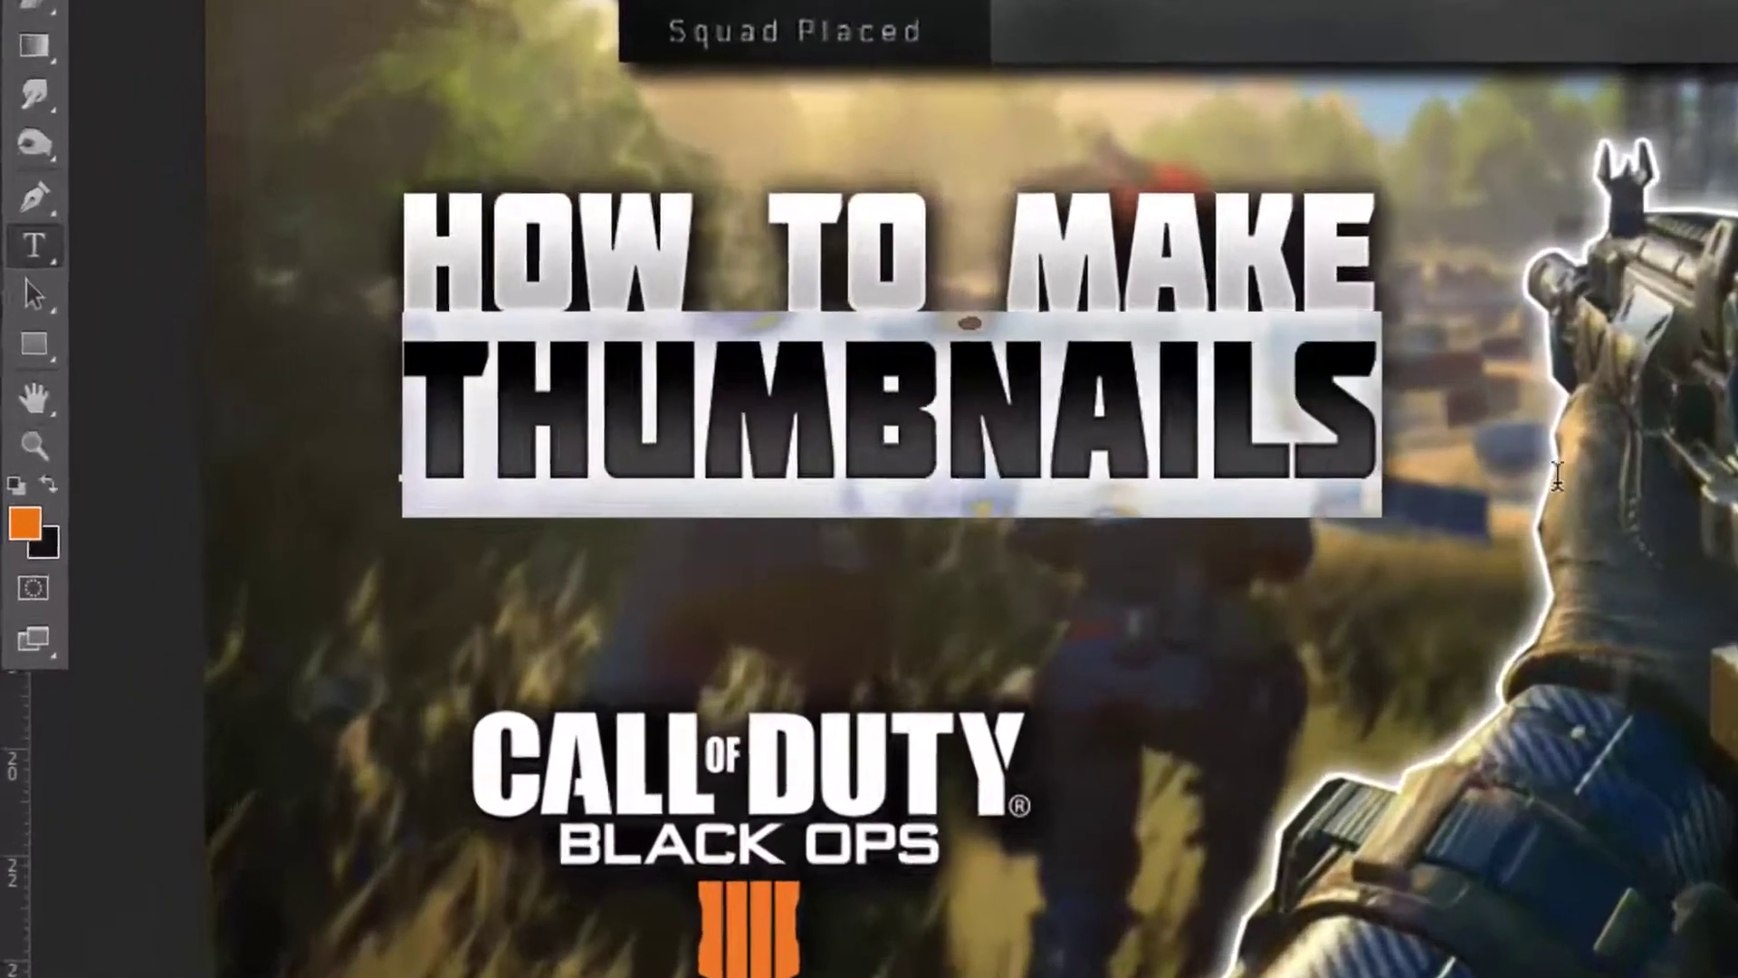
pyautogui.press('Return')
# Color the THUMBNAILS text a bright red-leaning orange
pyautogui.click(26, 510)
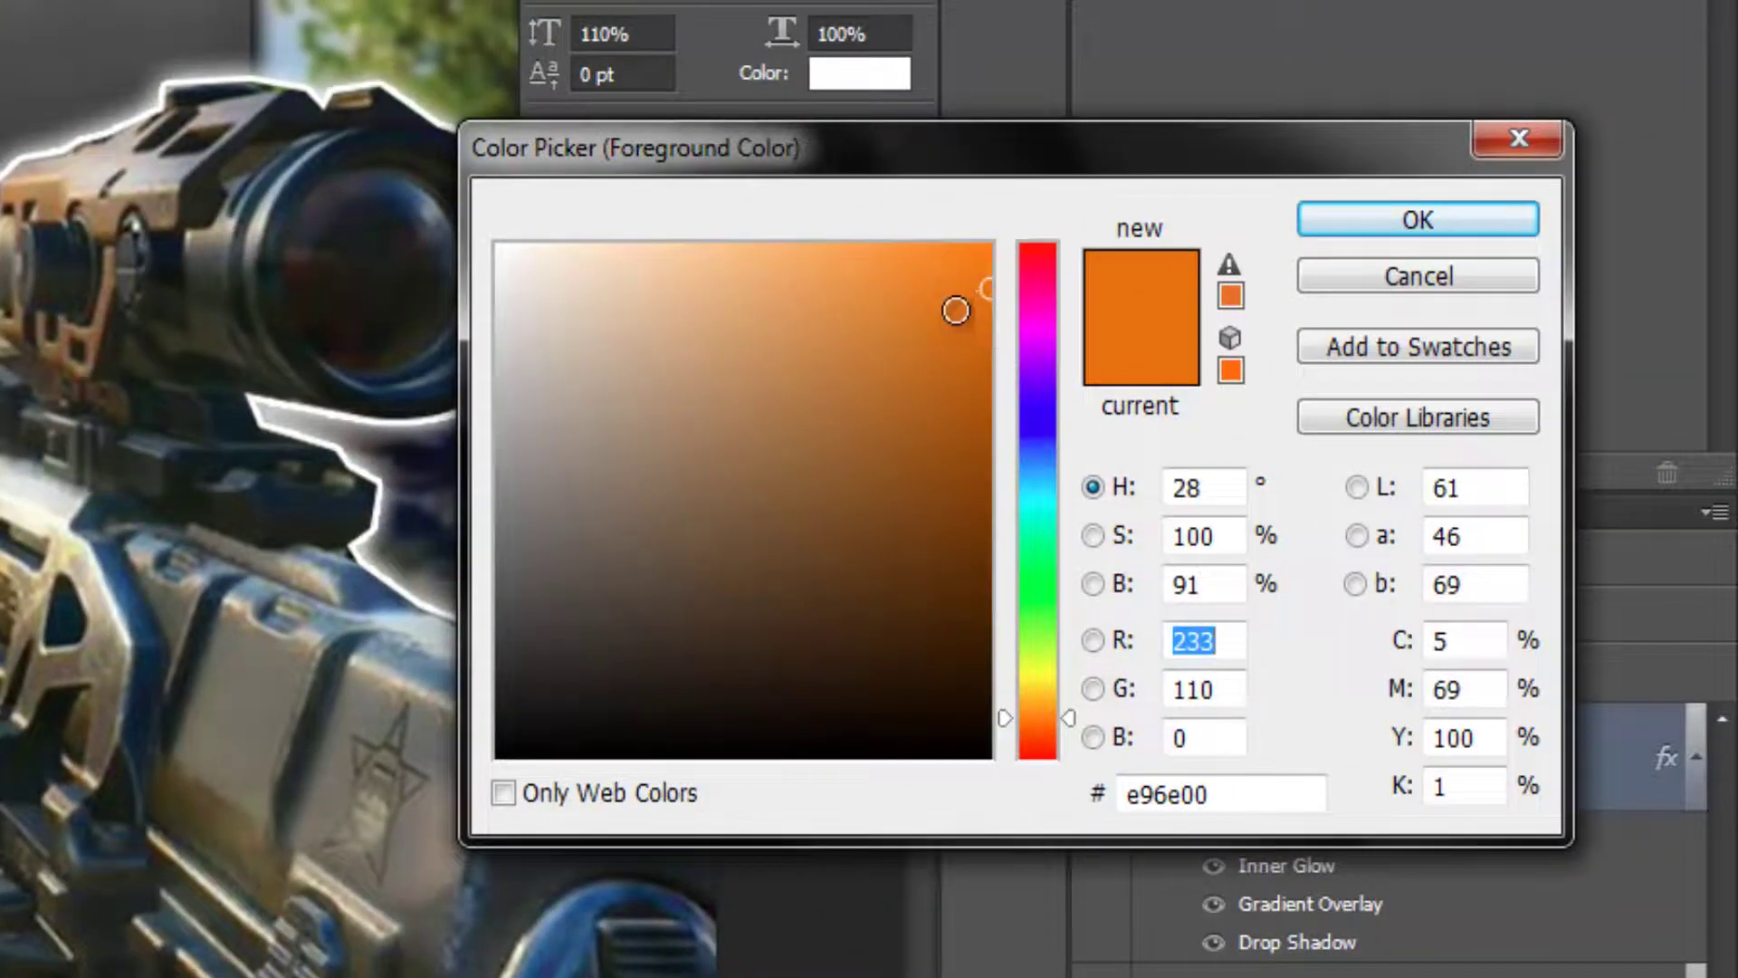
pyautogui.click(968, 246)
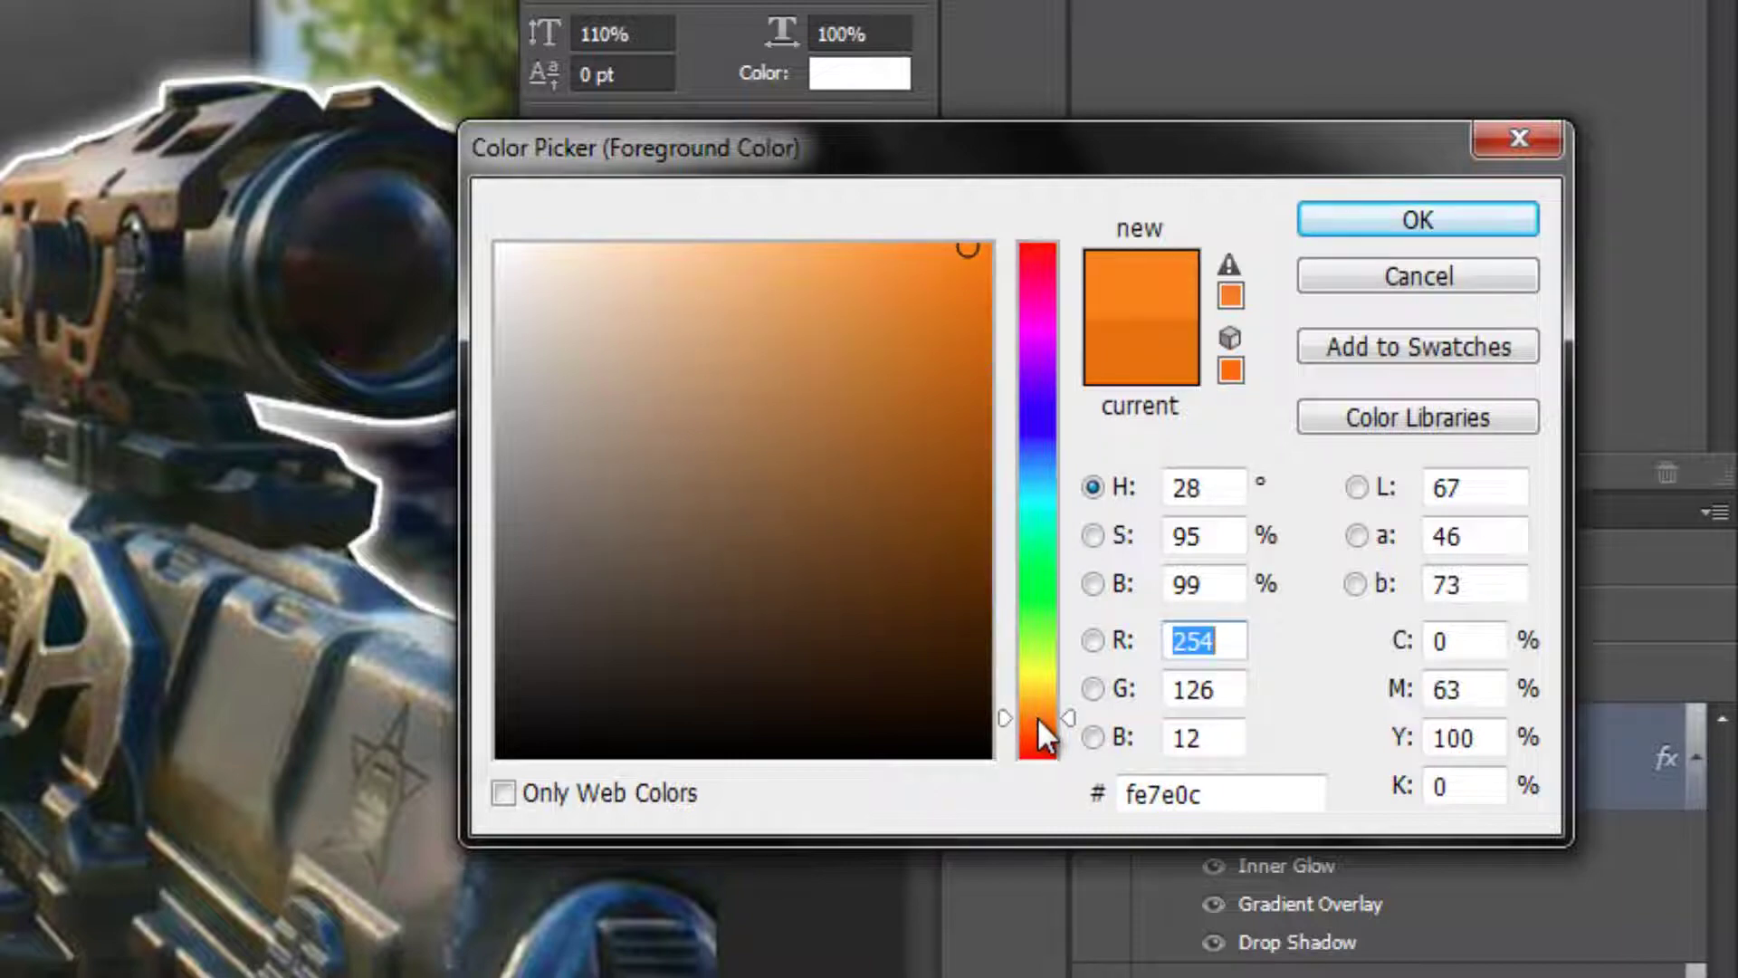
pyautogui.moveTo(1038, 718); pyautogui.dragTo(1043, 724)
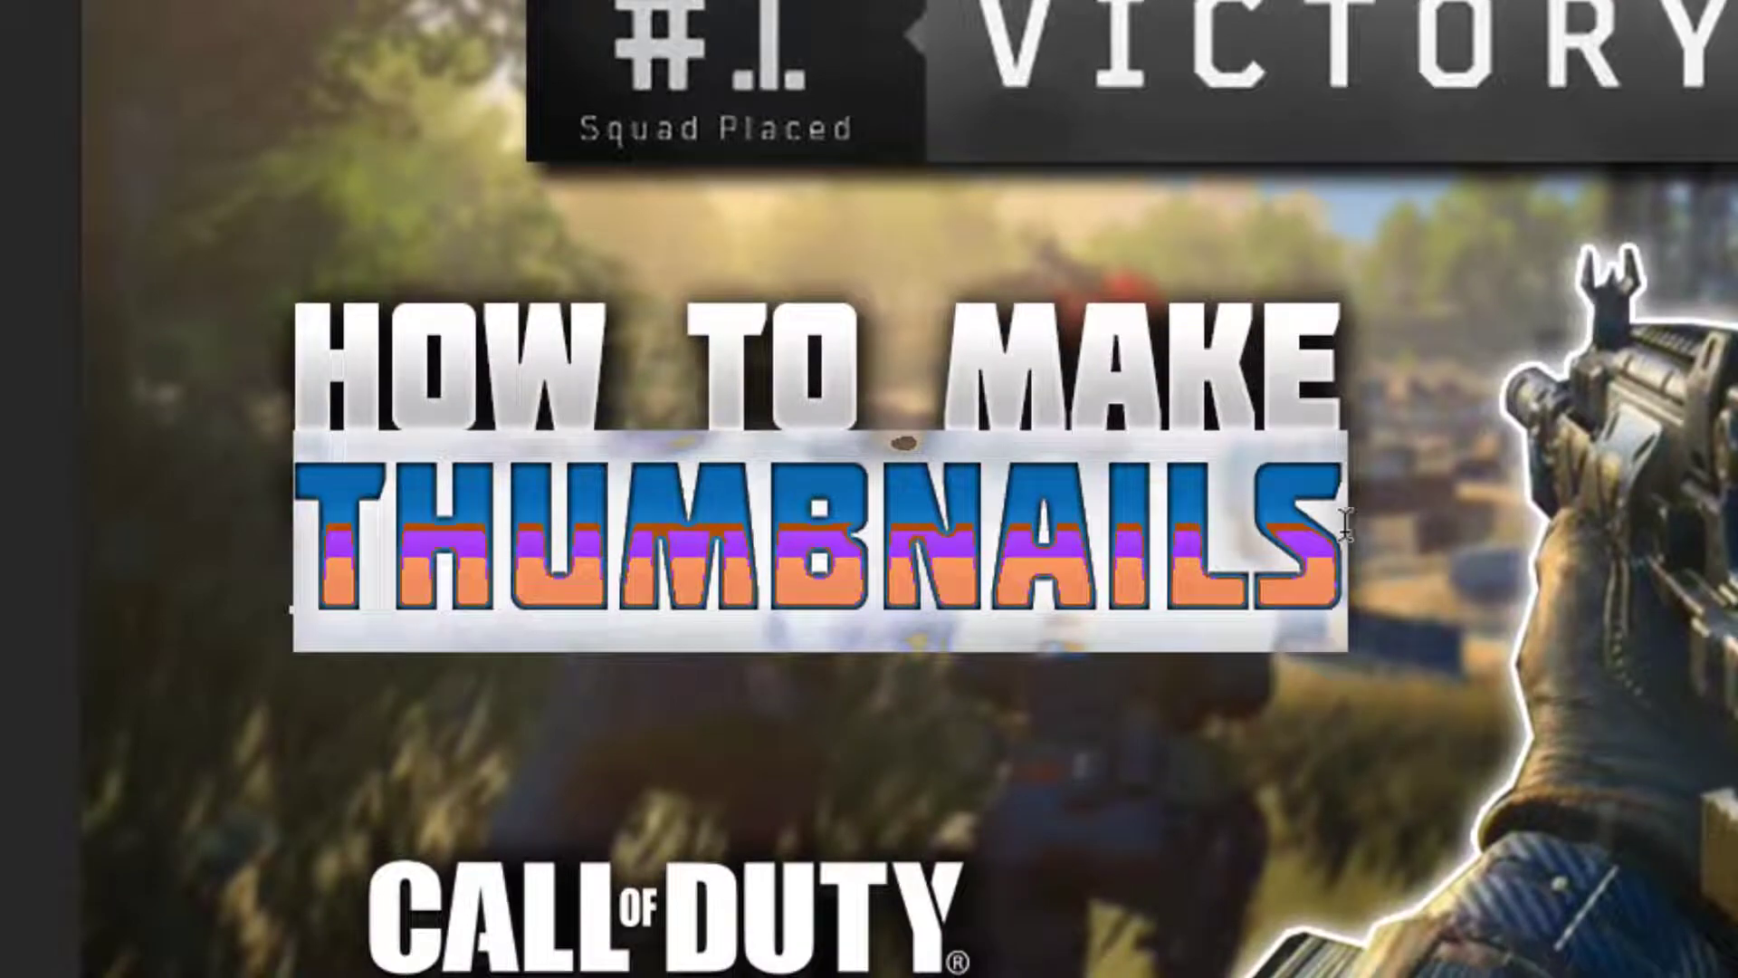
pyautogui.click(1028, 522)
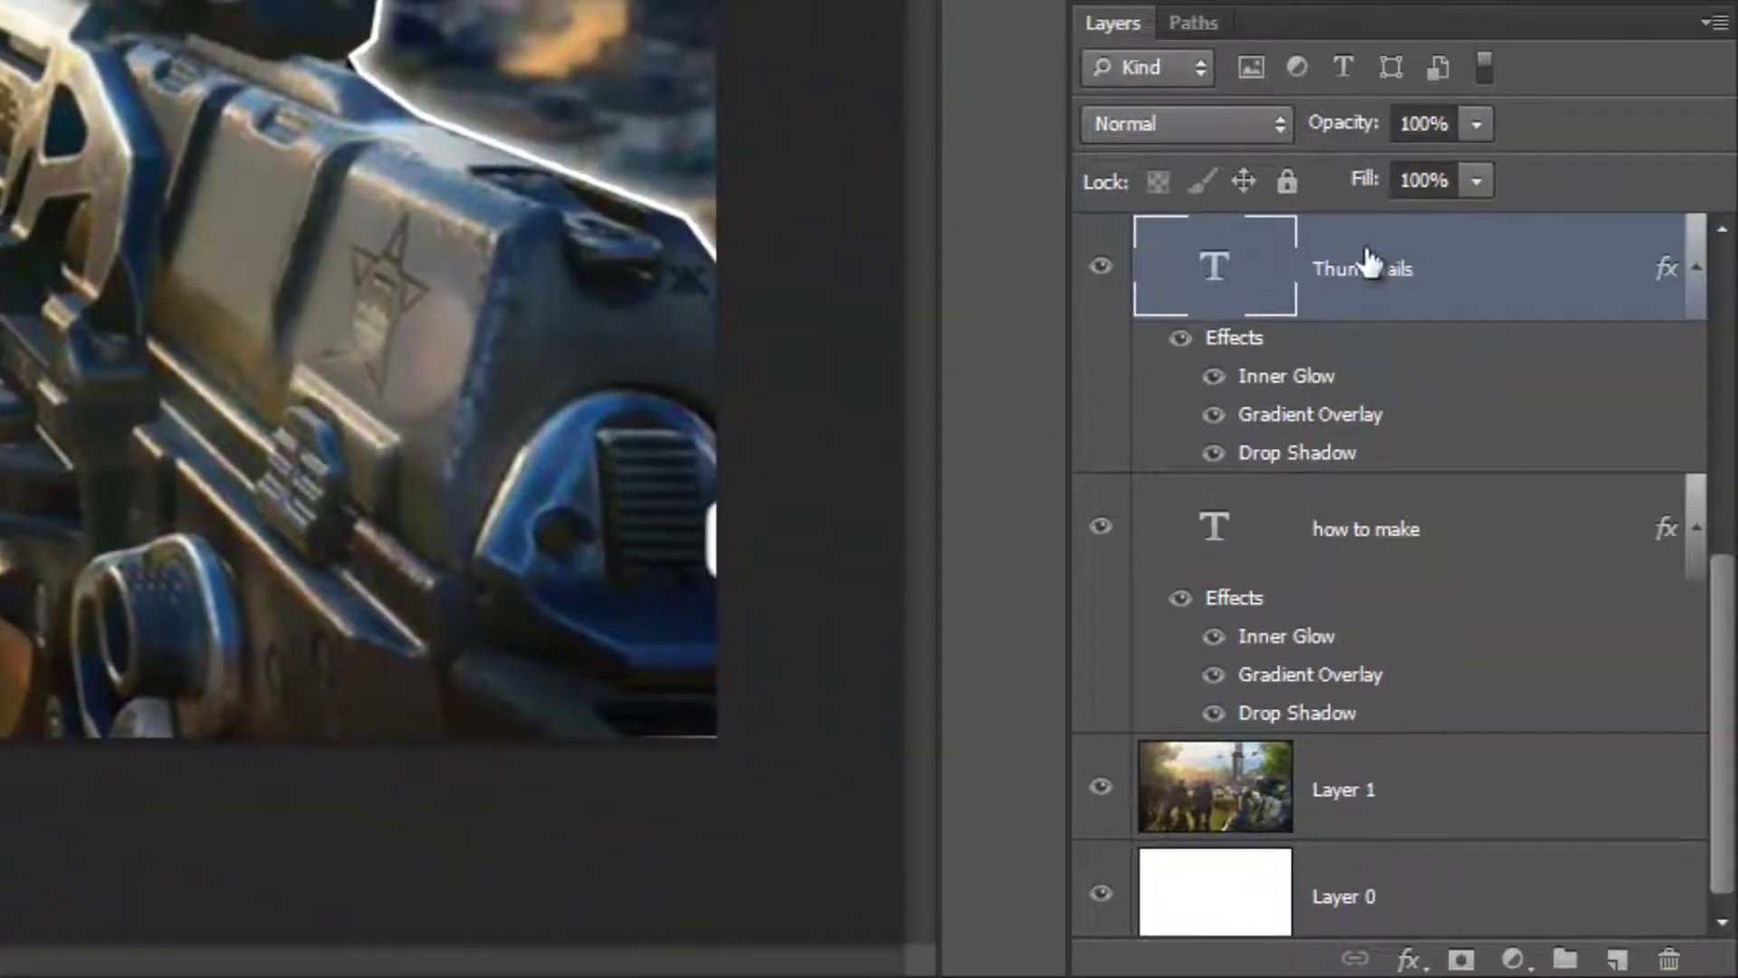
# Switch the THUMBNAILS inner glow blend mode to Overlay
pyautogui.click(1407, 960)
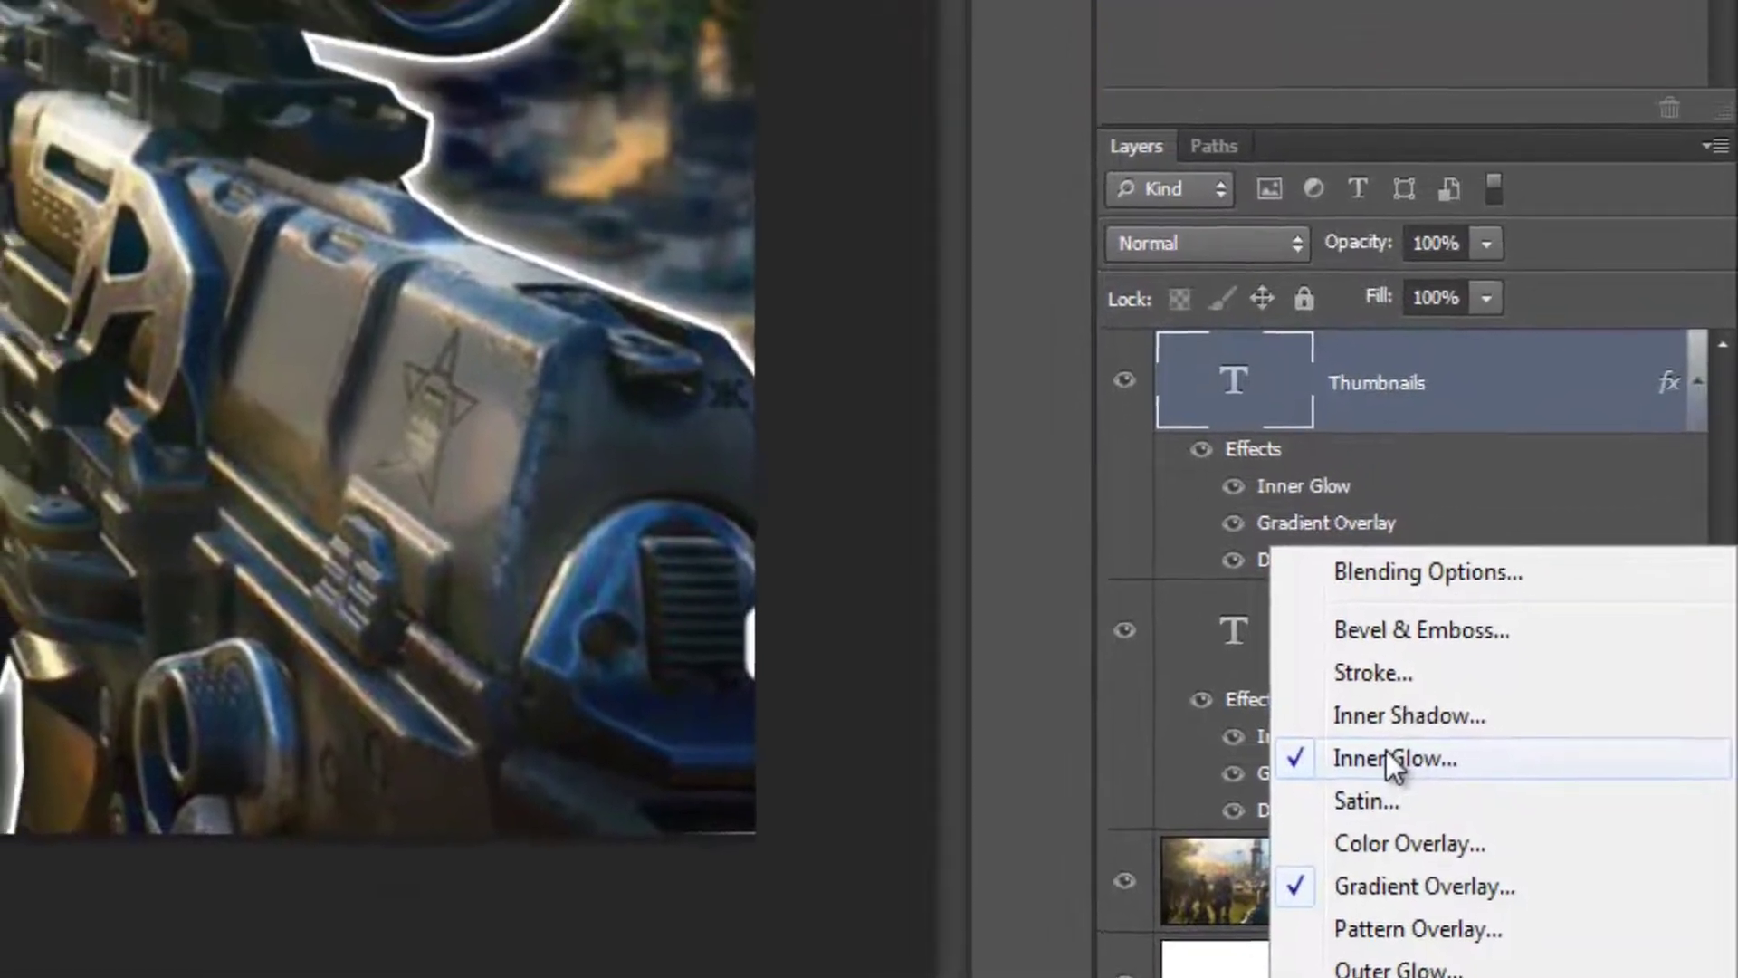
pyautogui.click(1382, 659)
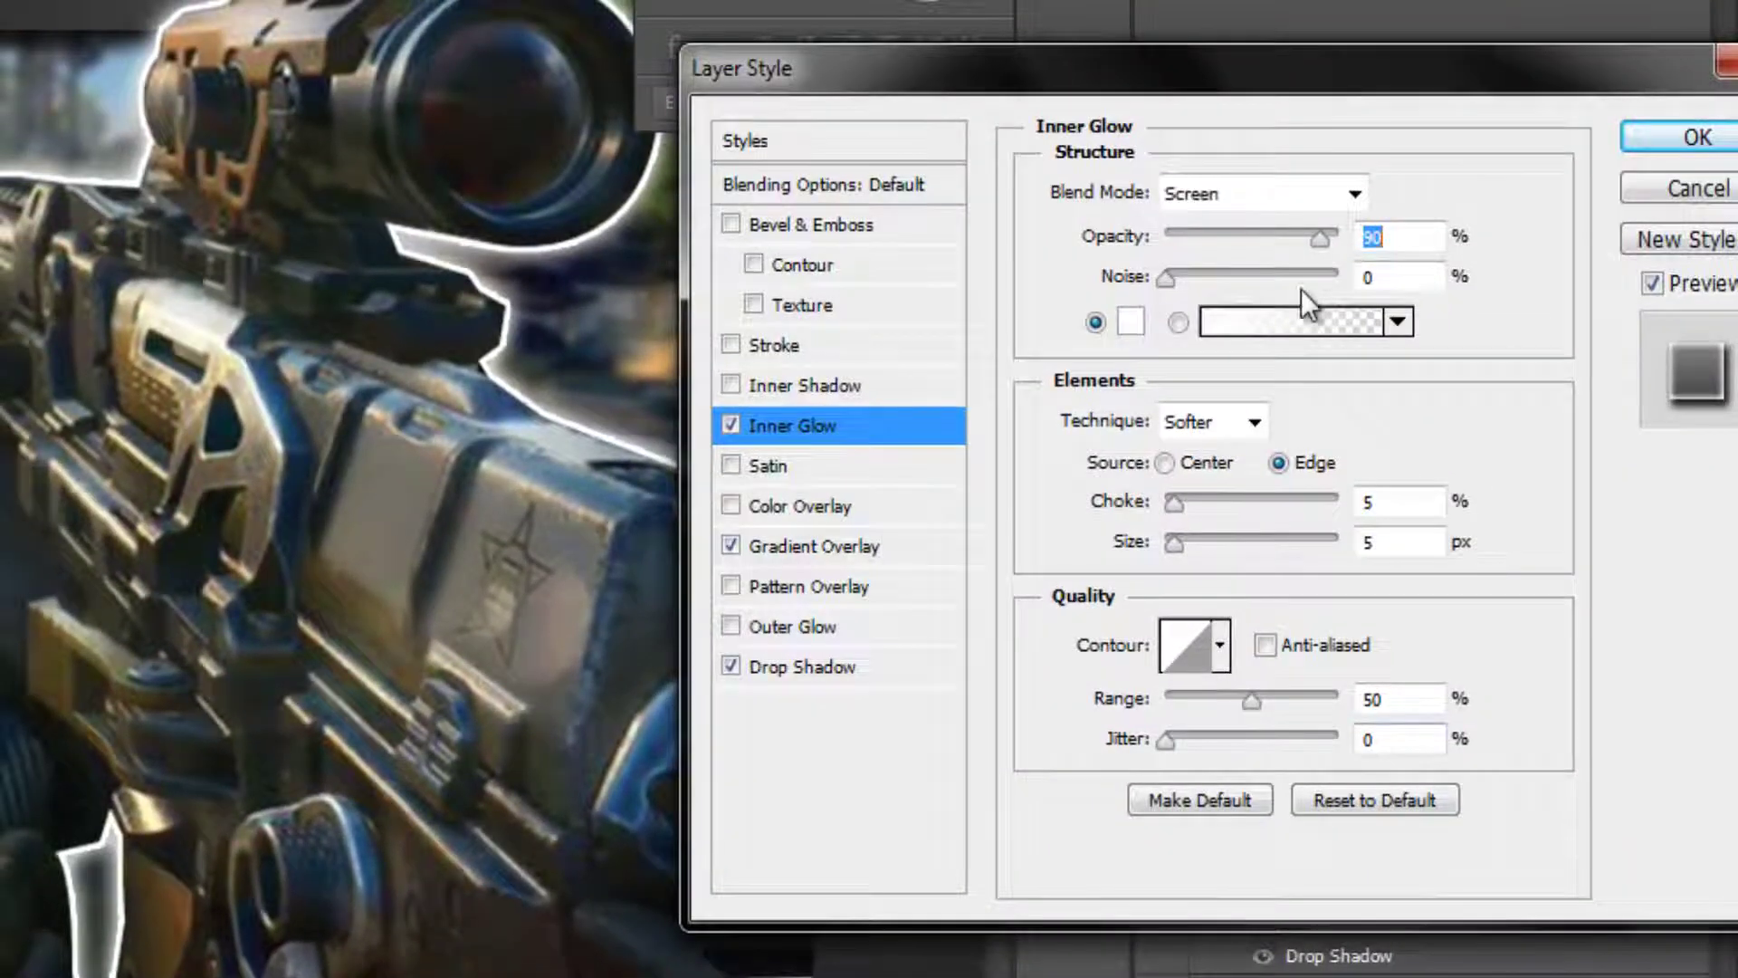
pyautogui.click(1280, 199)
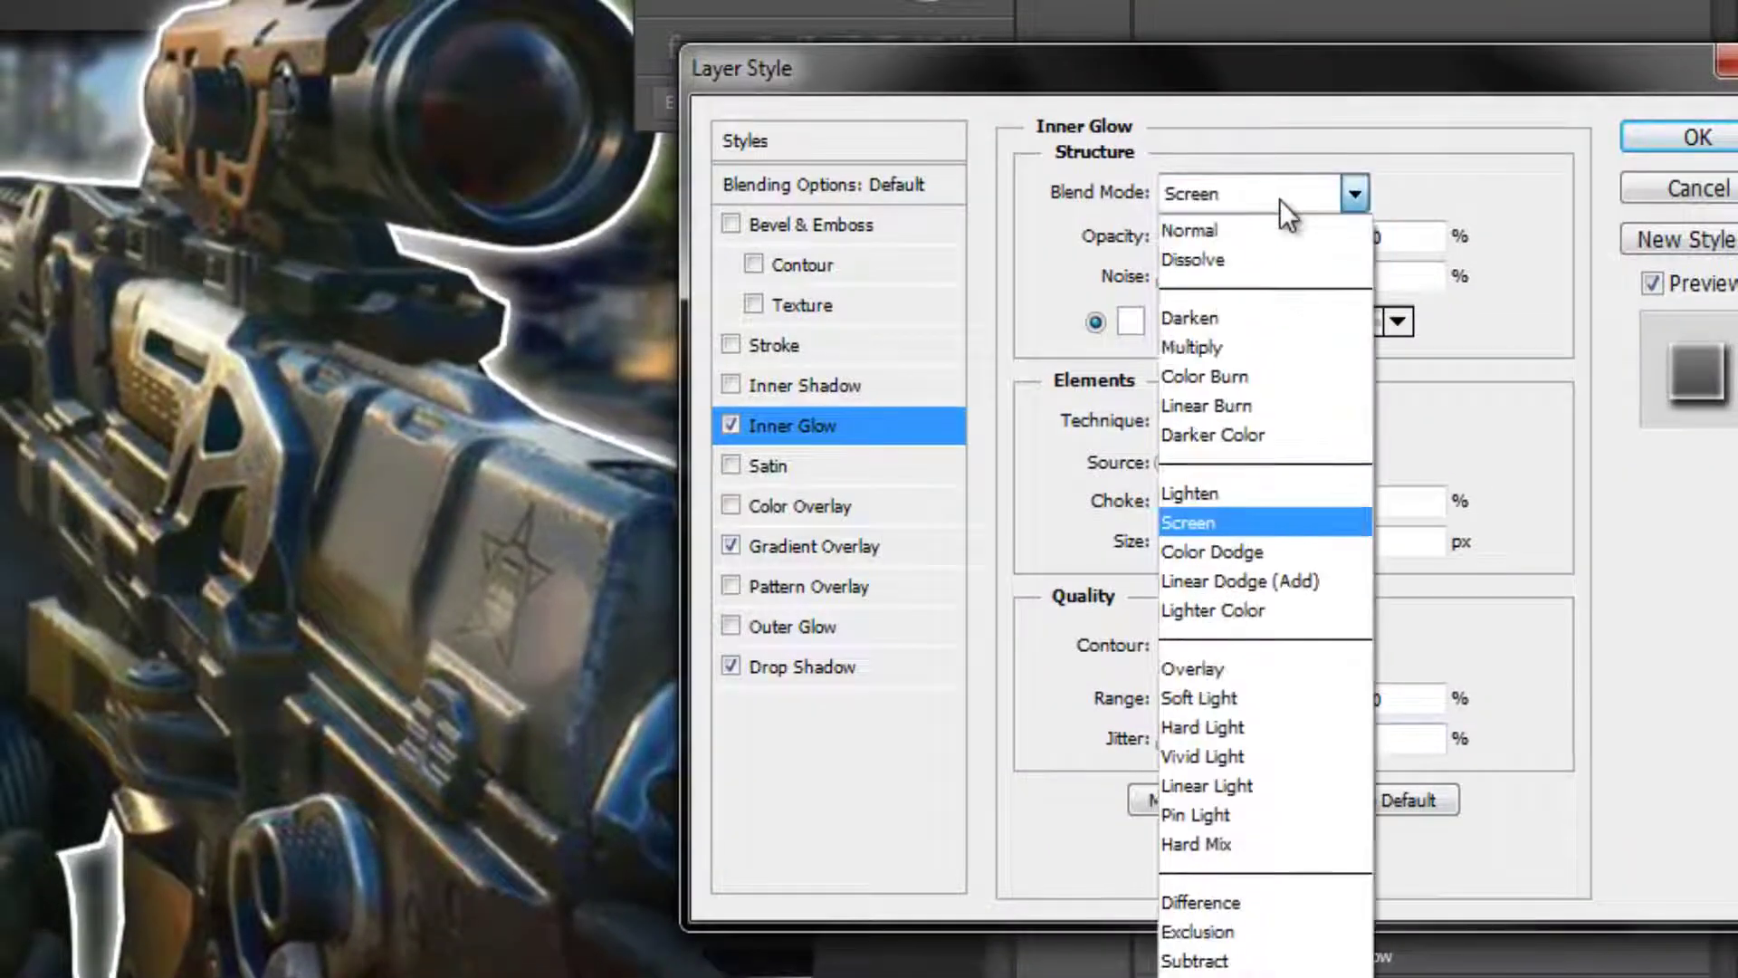
pyautogui.click(1275, 669)
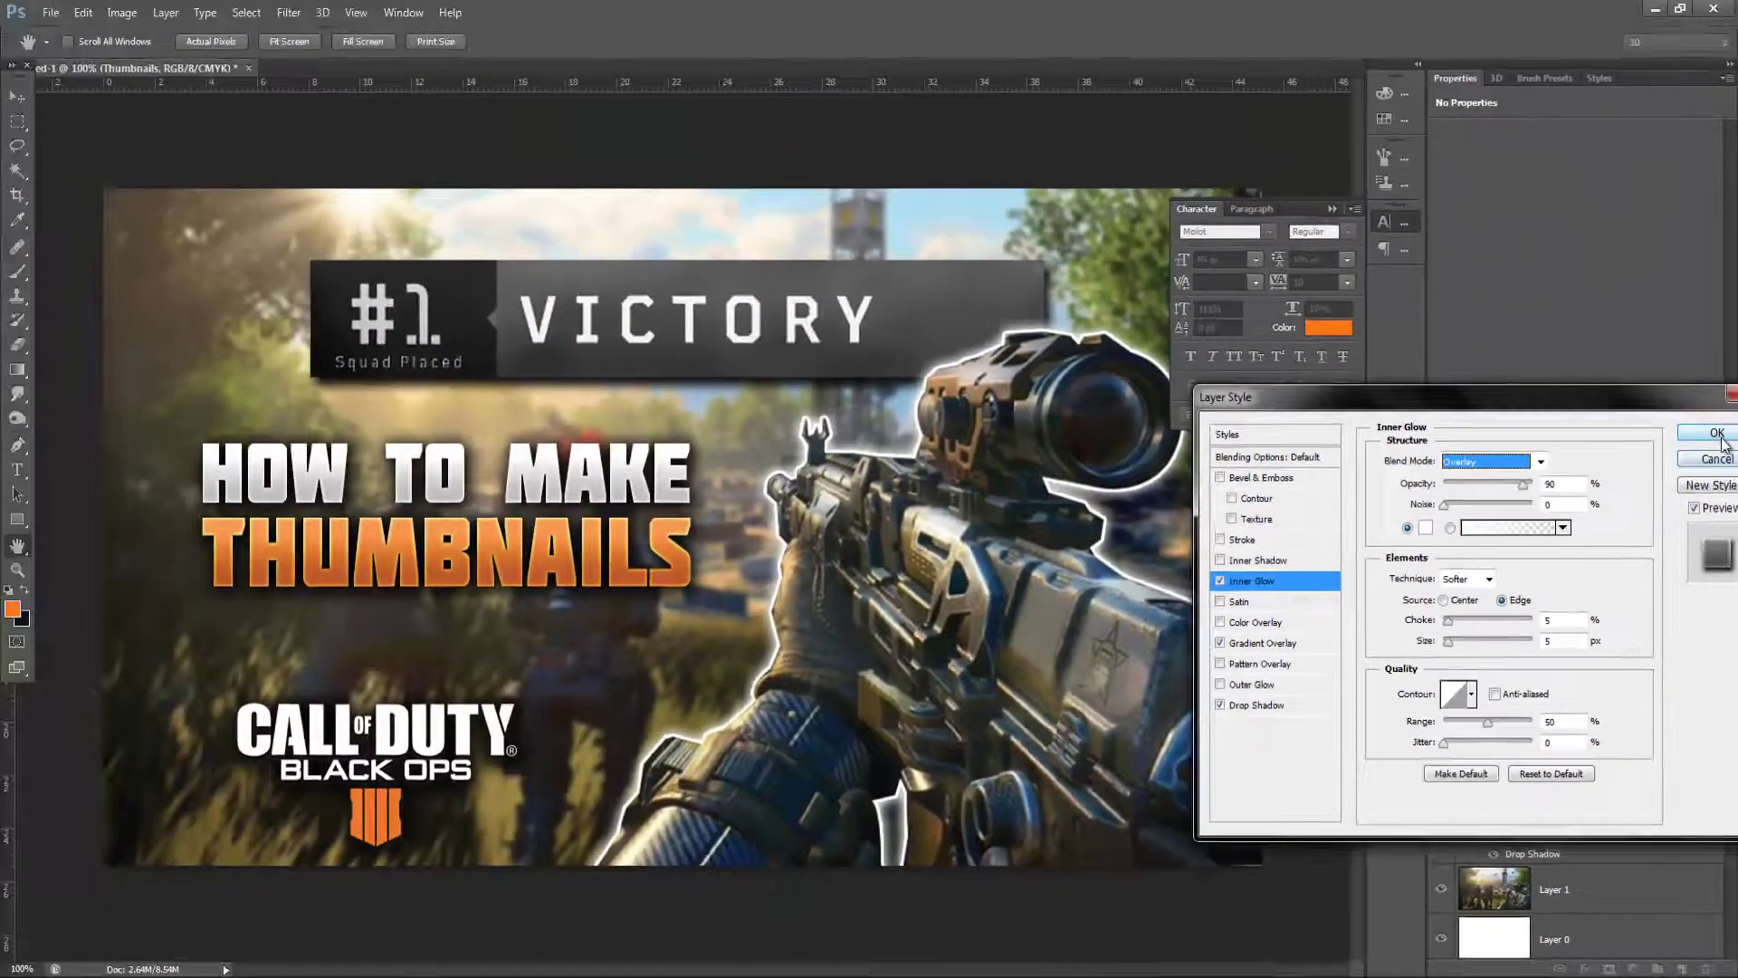
pyautogui.click(1718, 434)
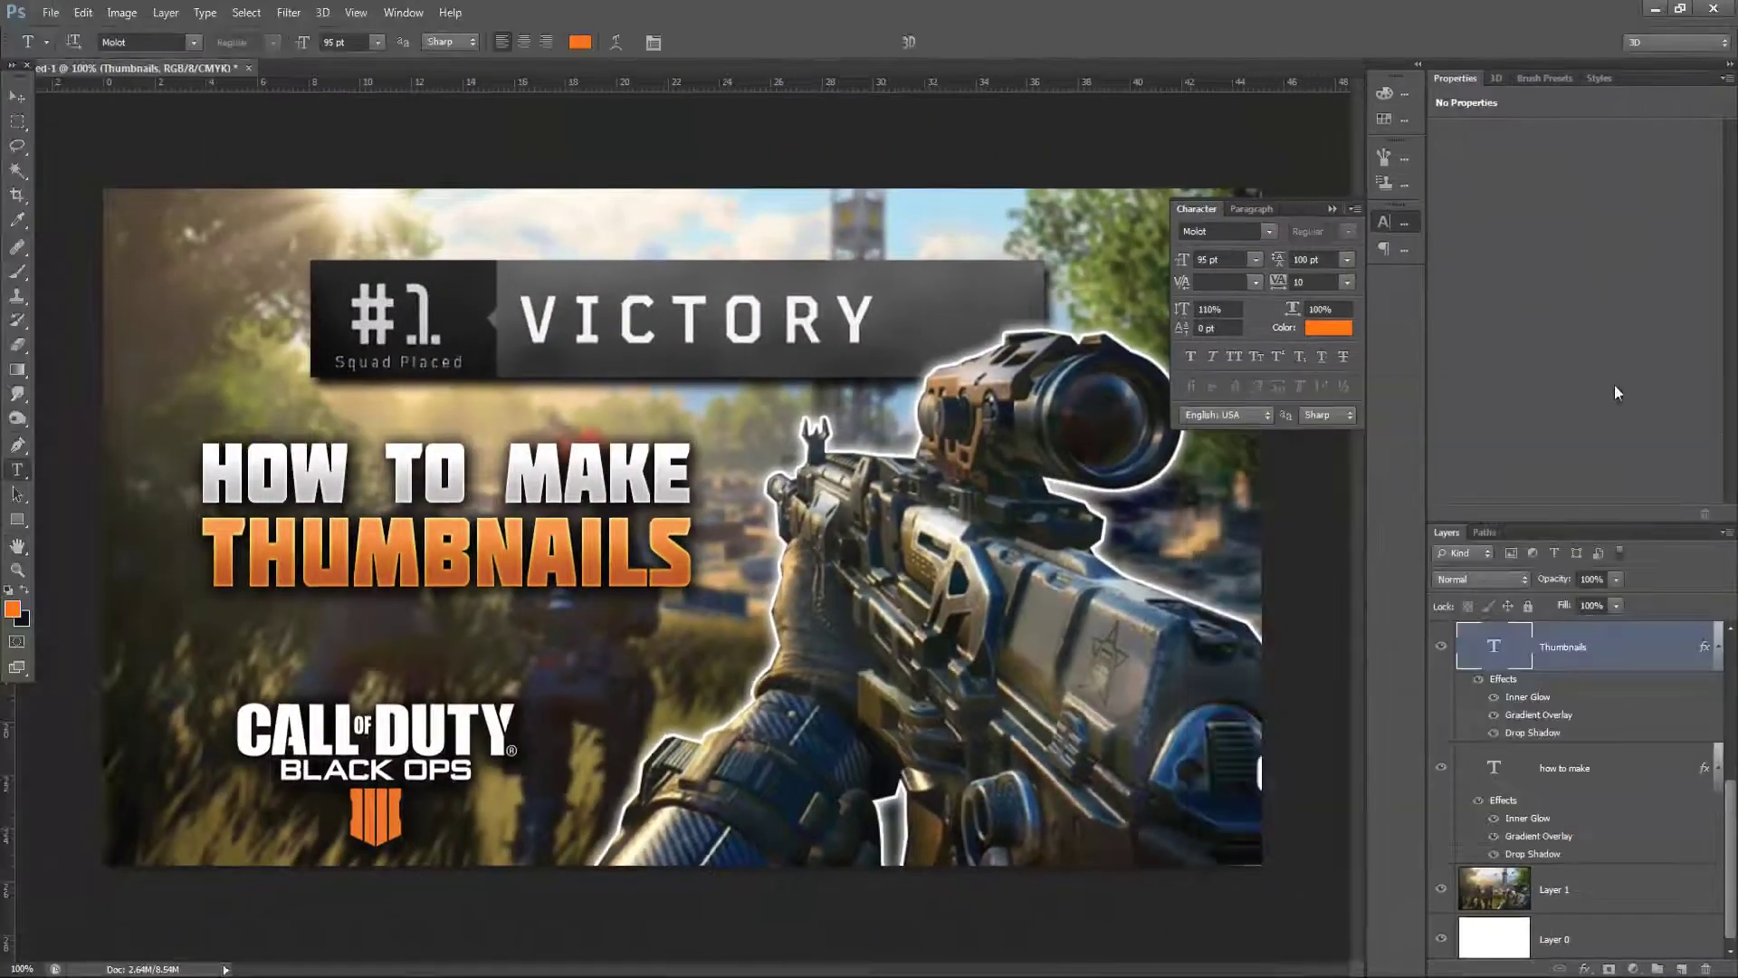
# Add a Gradient Map above Layer 1 using the purple-to-orange preset
pyautogui.click(1332, 209)
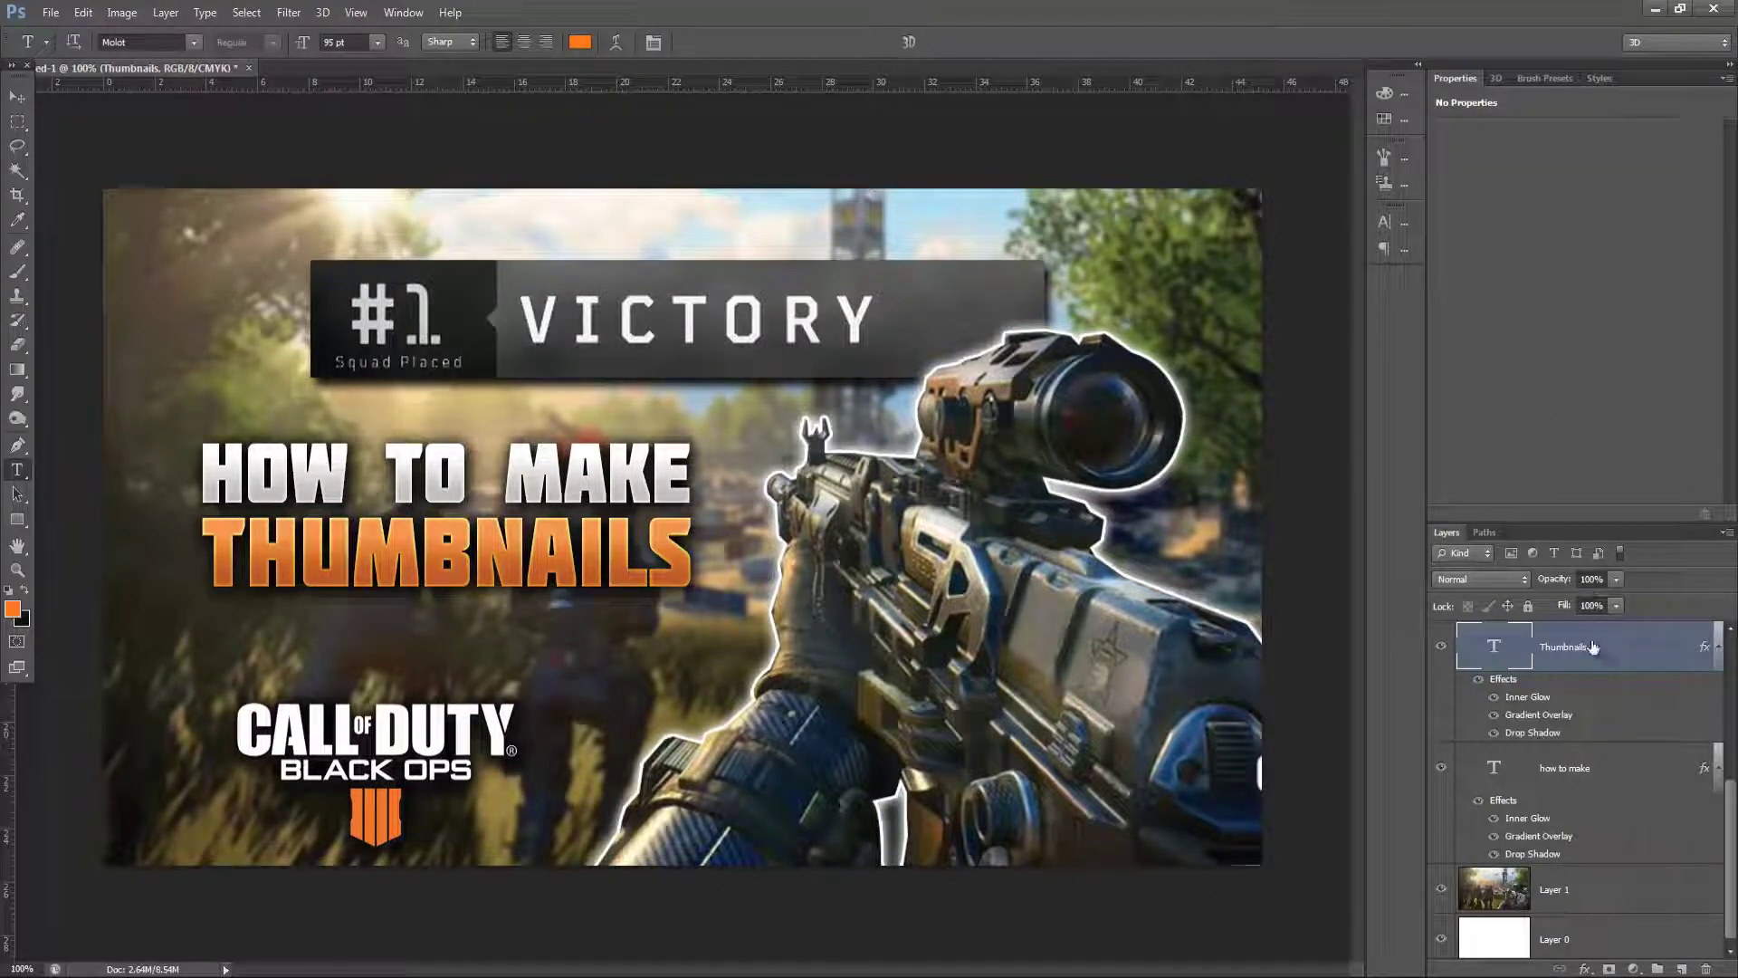
pyautogui.scroll(-1, 1594, 819)
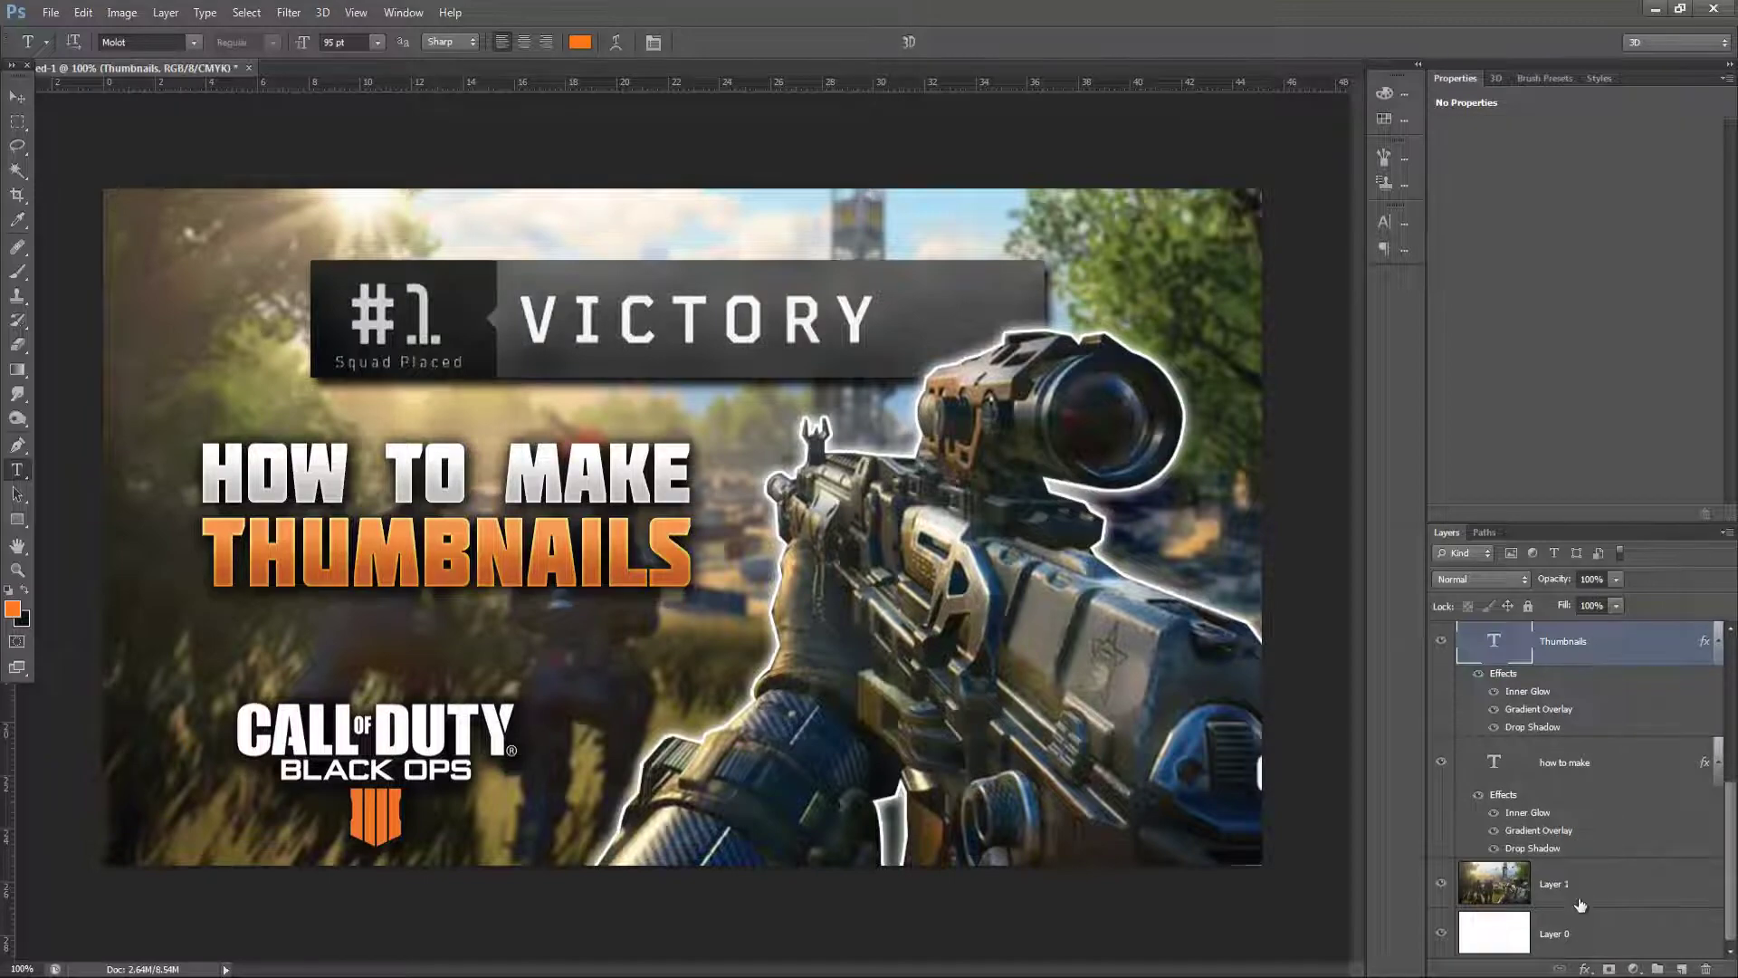
pyautogui.click(1569, 890)
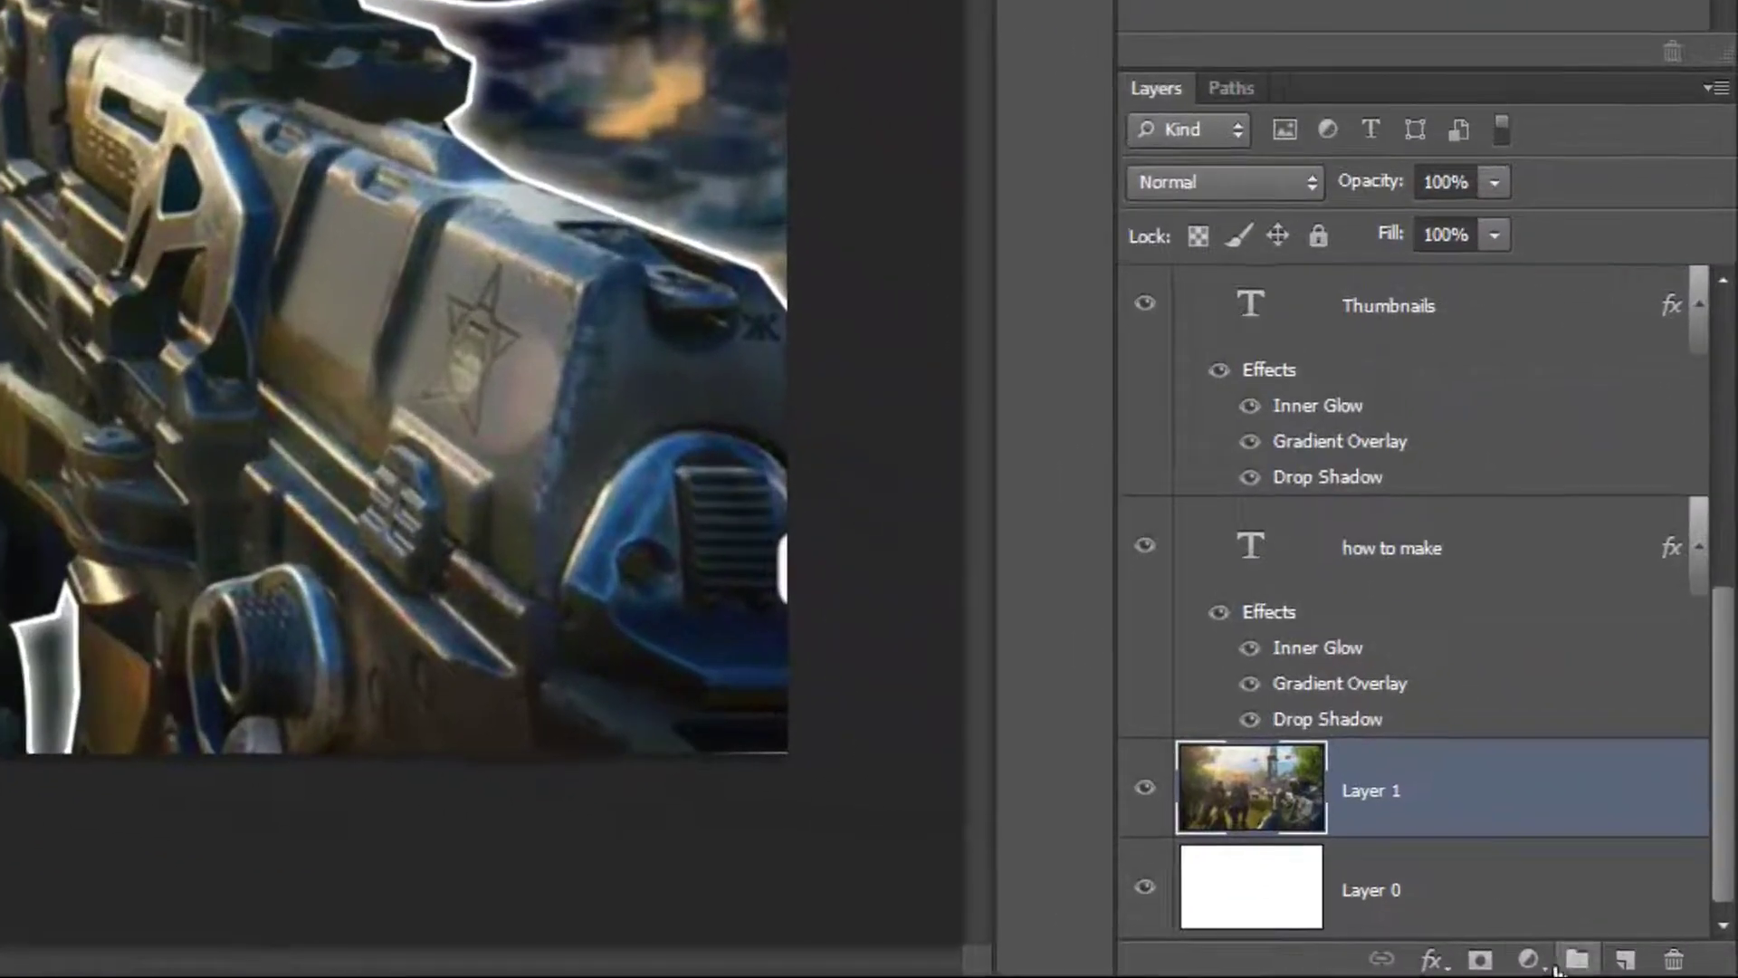
pyautogui.click(1635, 968)
pyautogui.click(1453, 894)
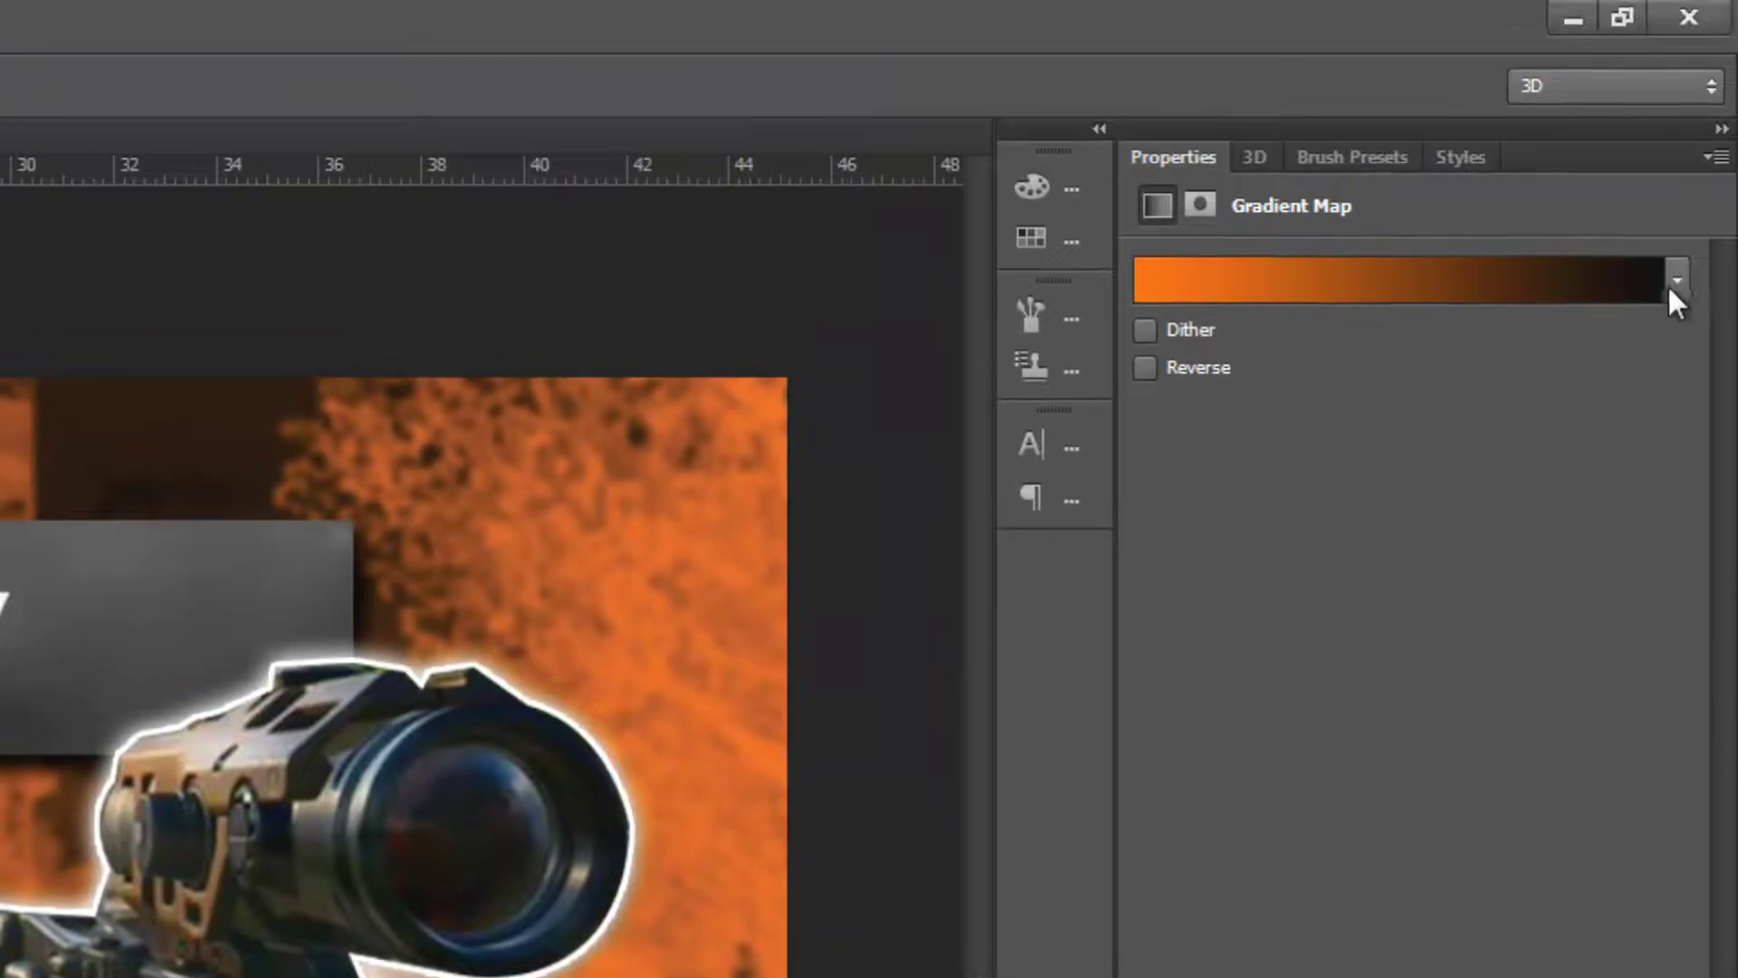
pyautogui.click(1673, 284)
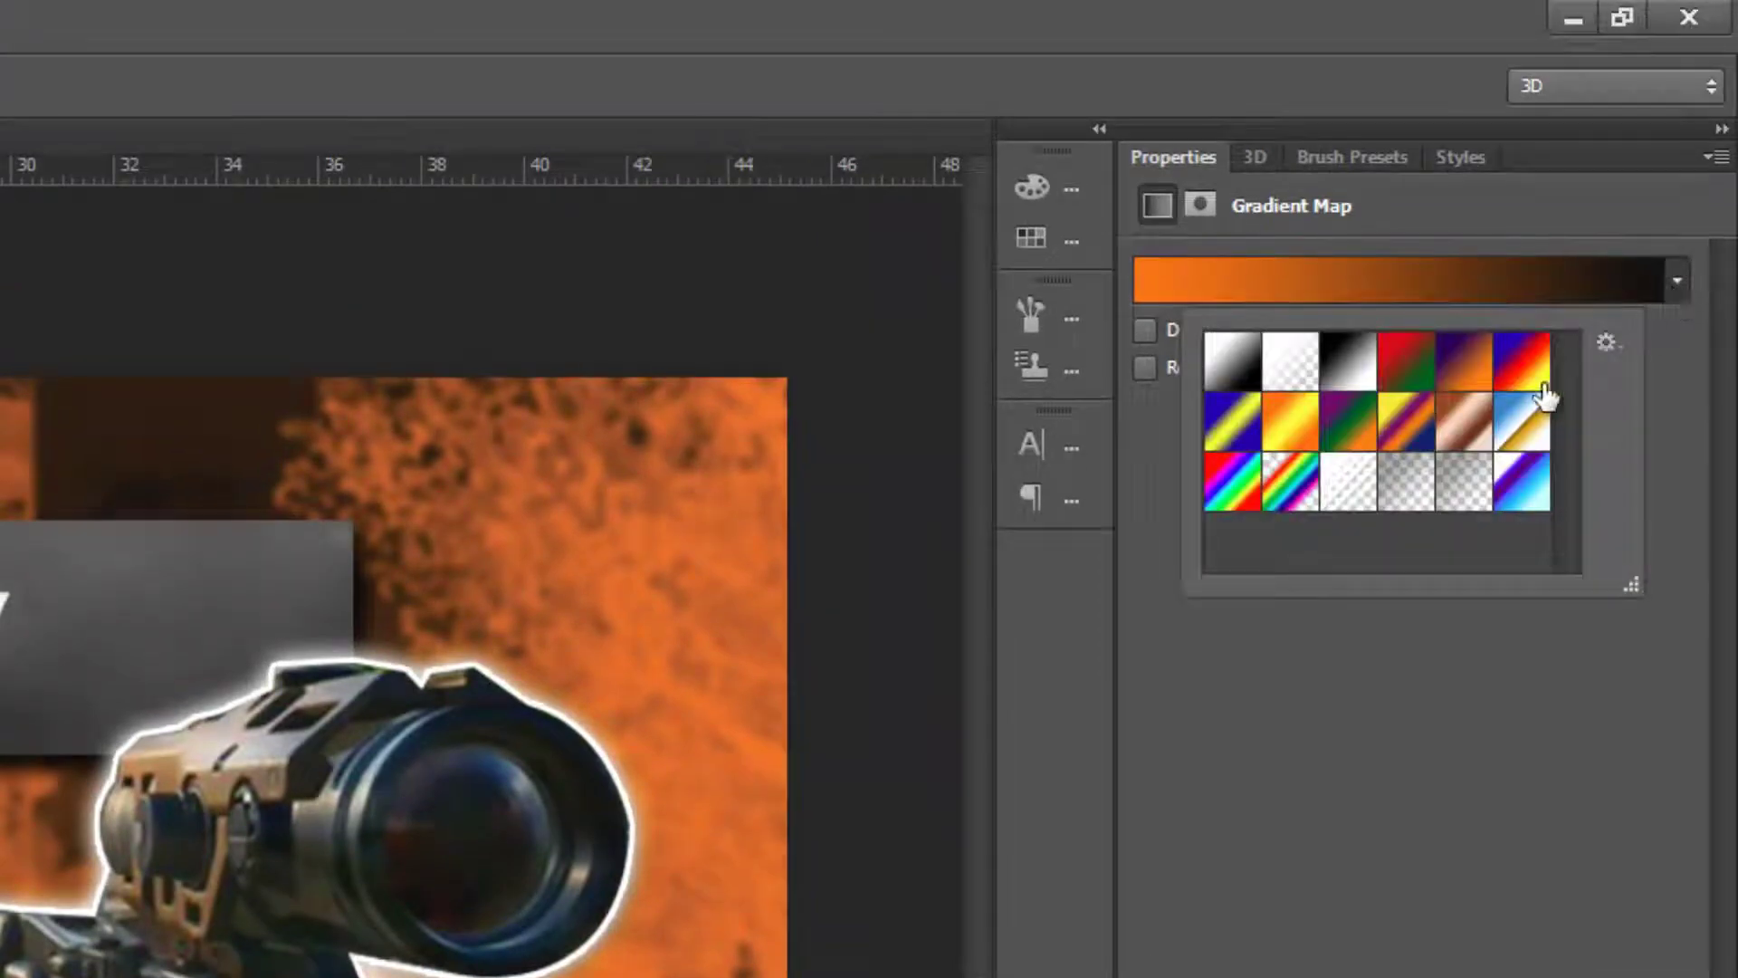
pyautogui.click(1474, 372)
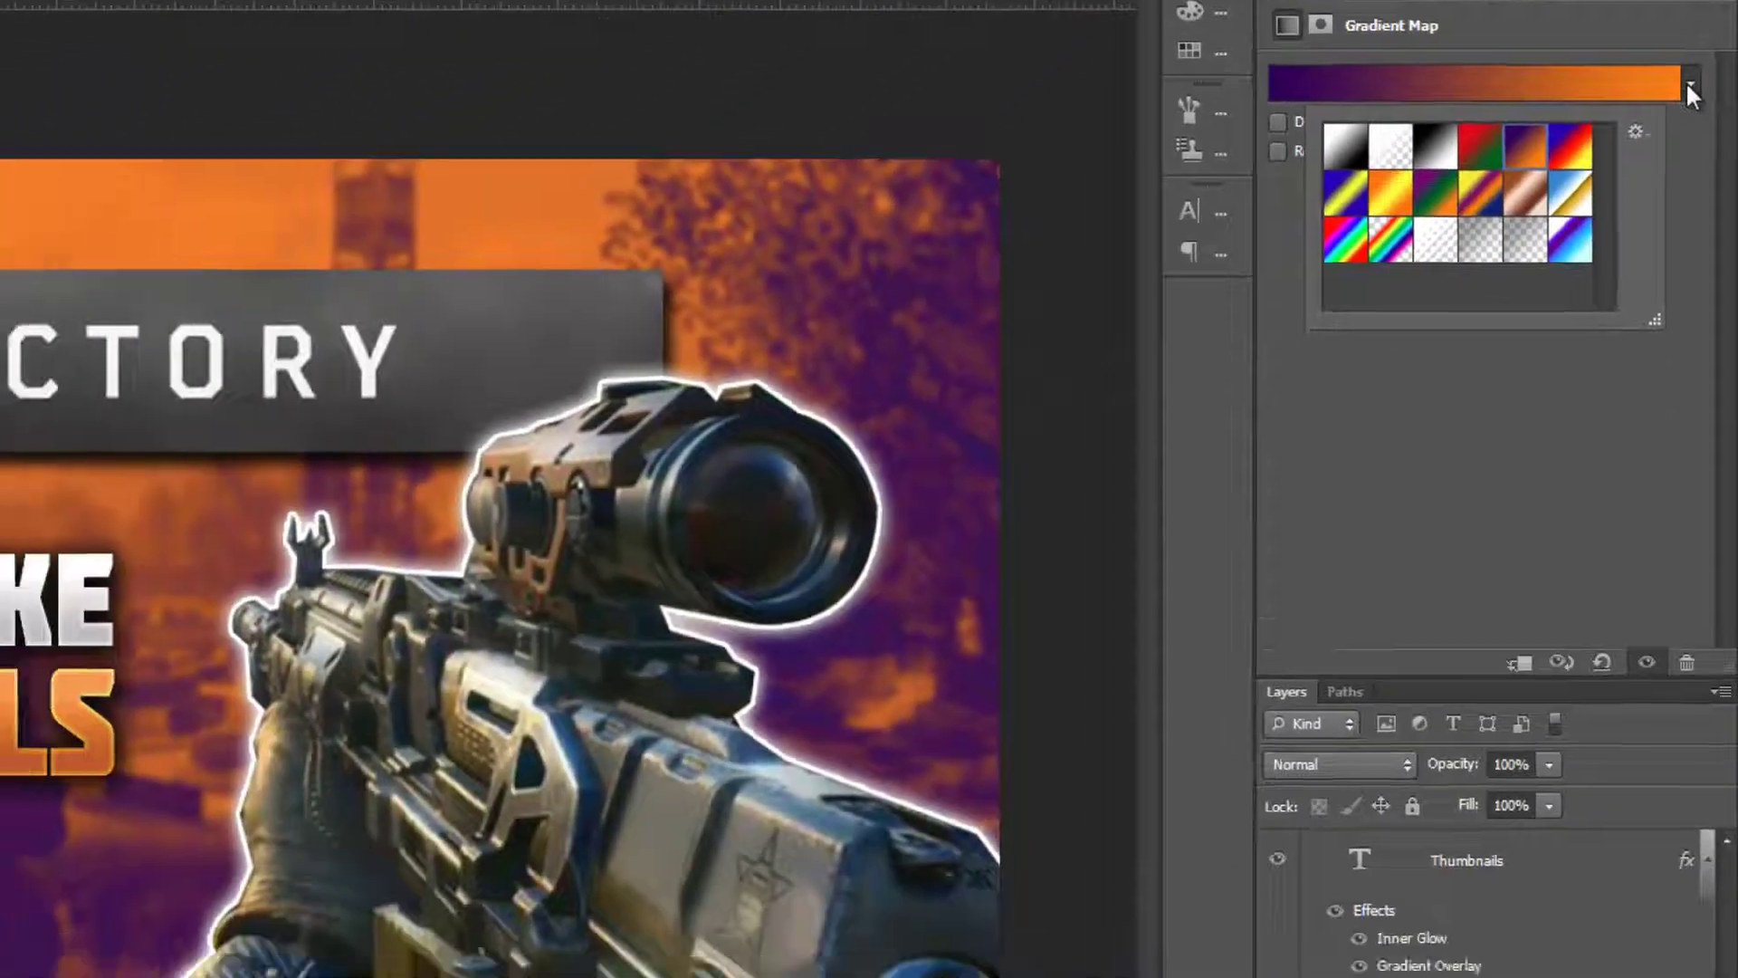
pyautogui.click(1678, 280)
# Set the Gradient Map layer to Overlay blend mode at 25% opacity
pyautogui.click(1427, 534)
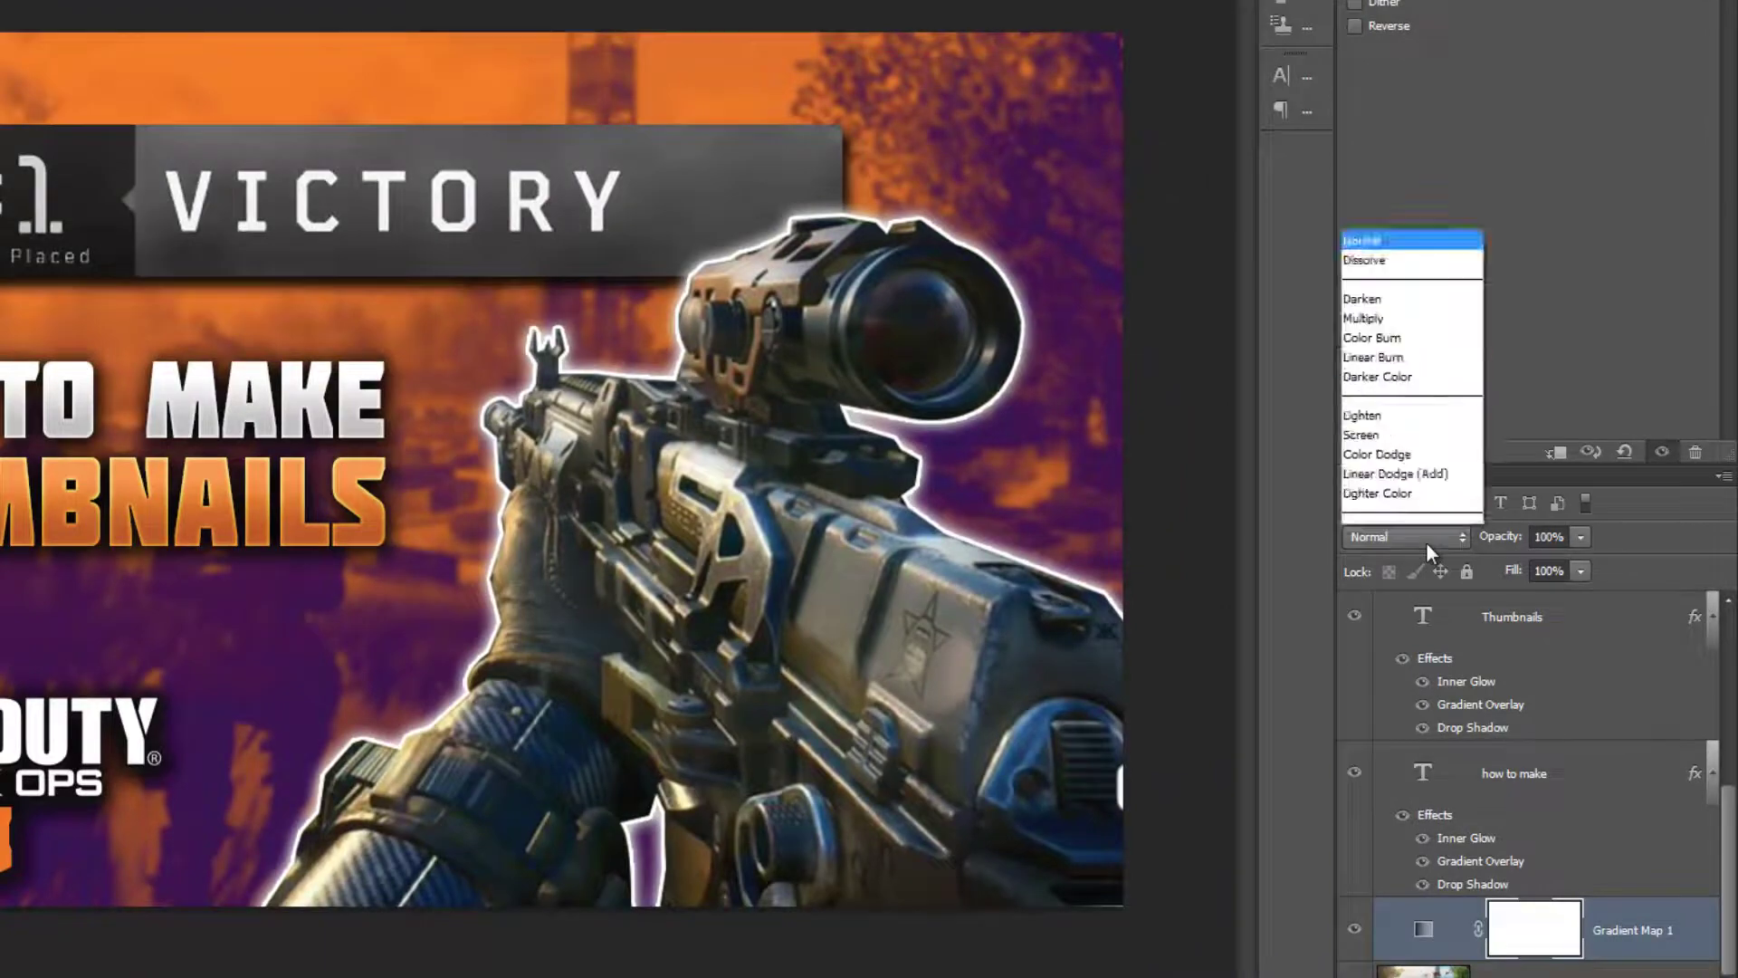
pyautogui.click(1410, 214)
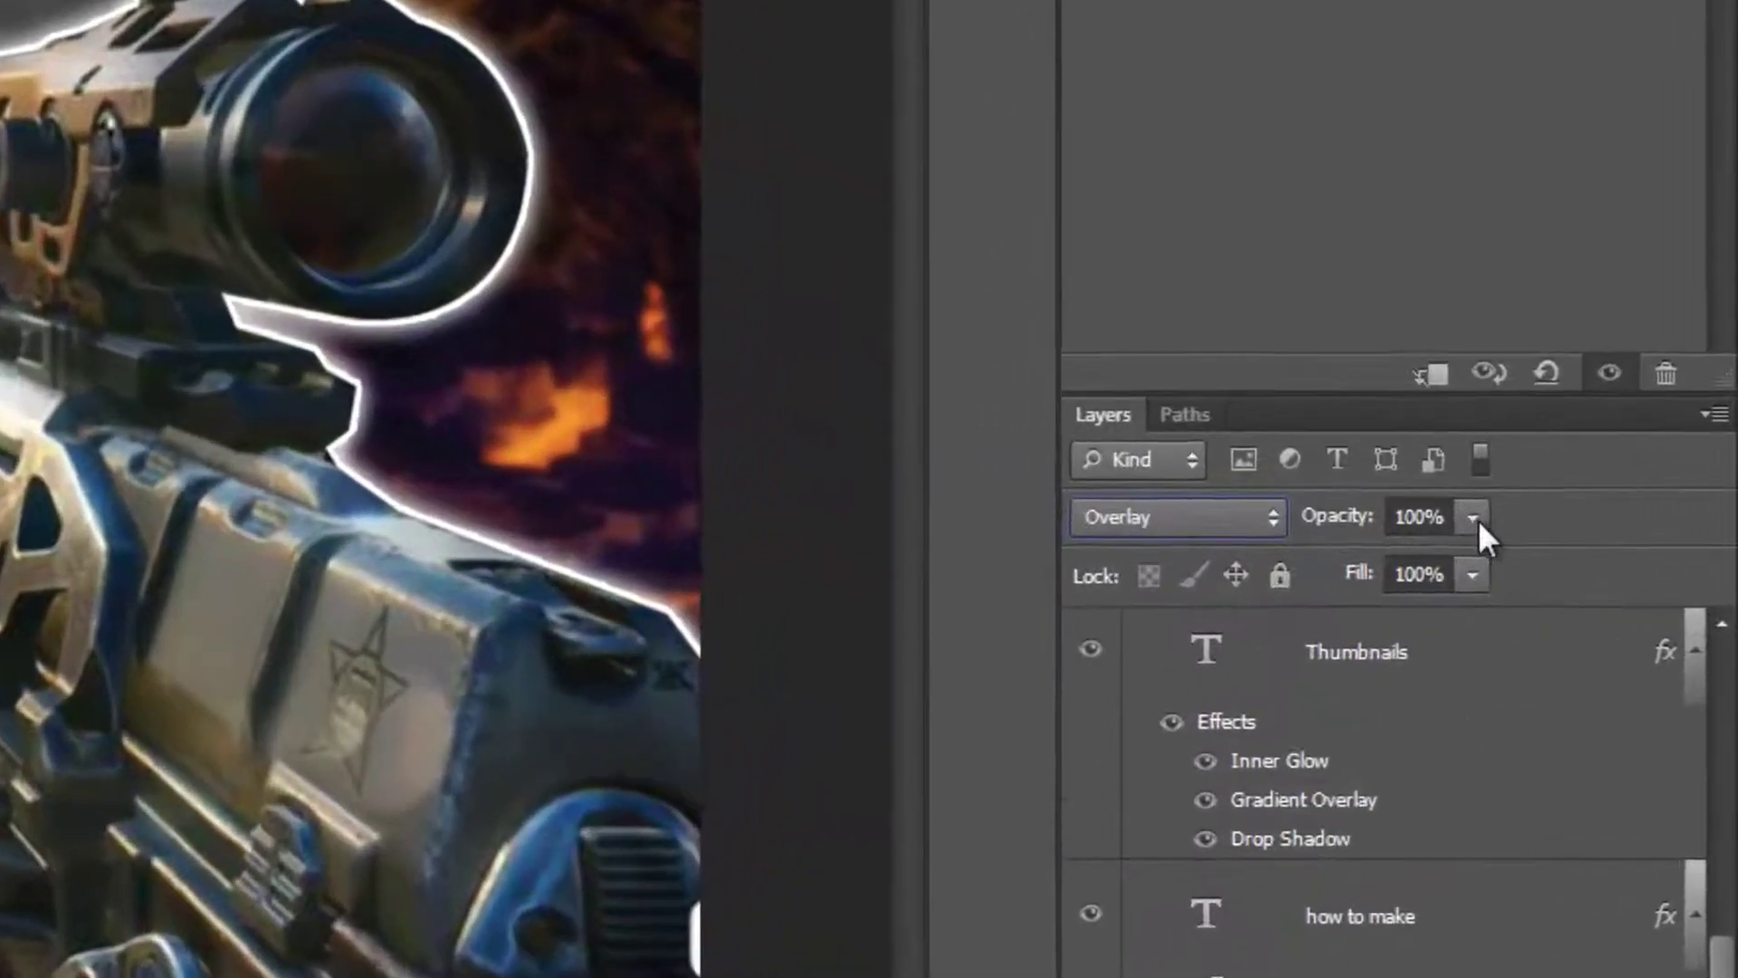
pyautogui.click(1581, 537)
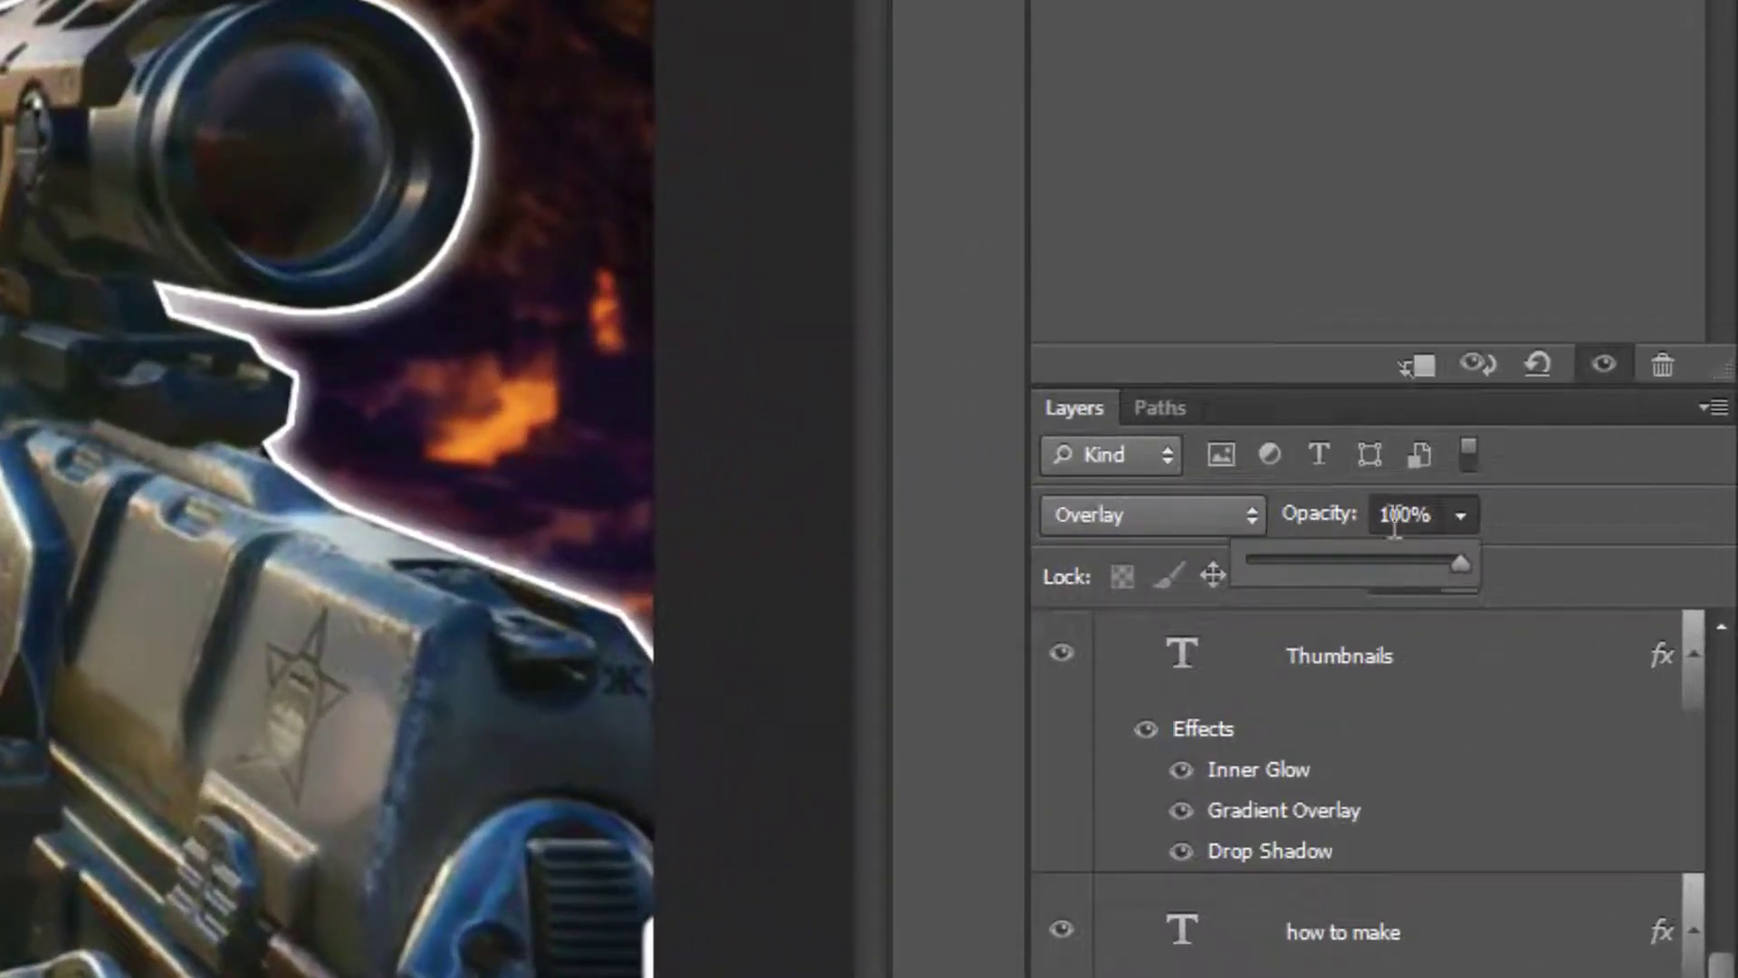
pyautogui.click(1394, 514)
pyautogui.doubleClick(1437, 518)
pyautogui.write('25')
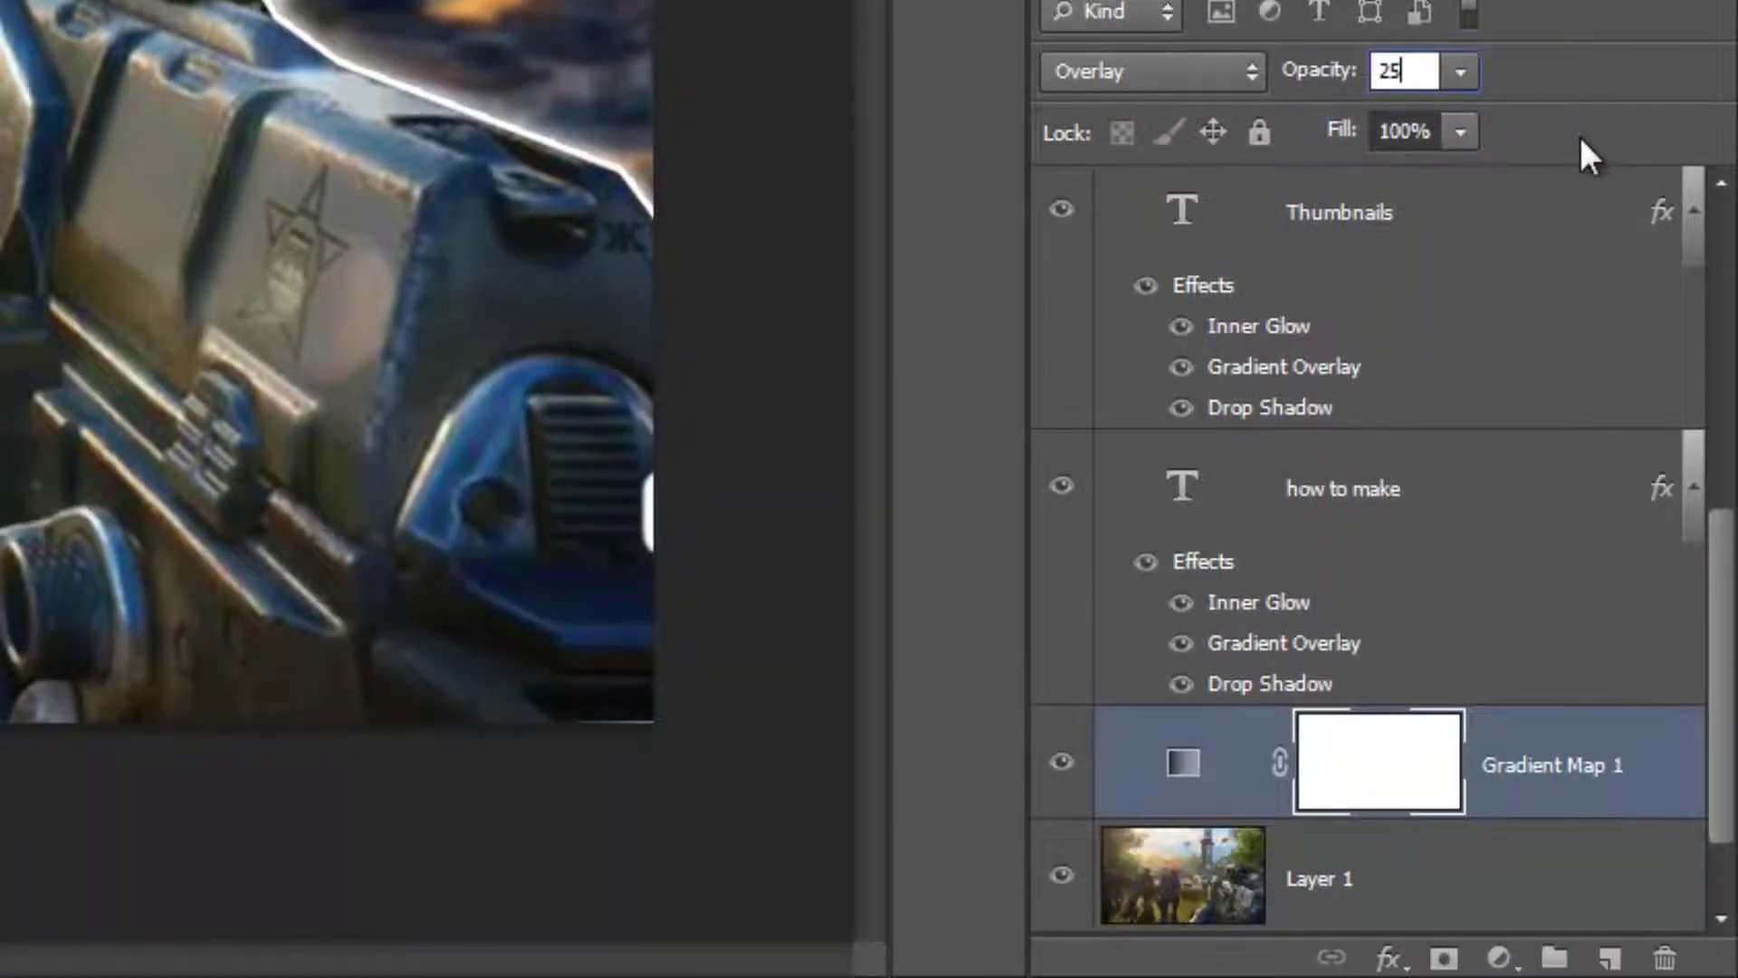
# Apply a Gradient Overlay style to Layer 1 with Overlay blend mode and 40% opacity
pyautogui.click(1324, 880)
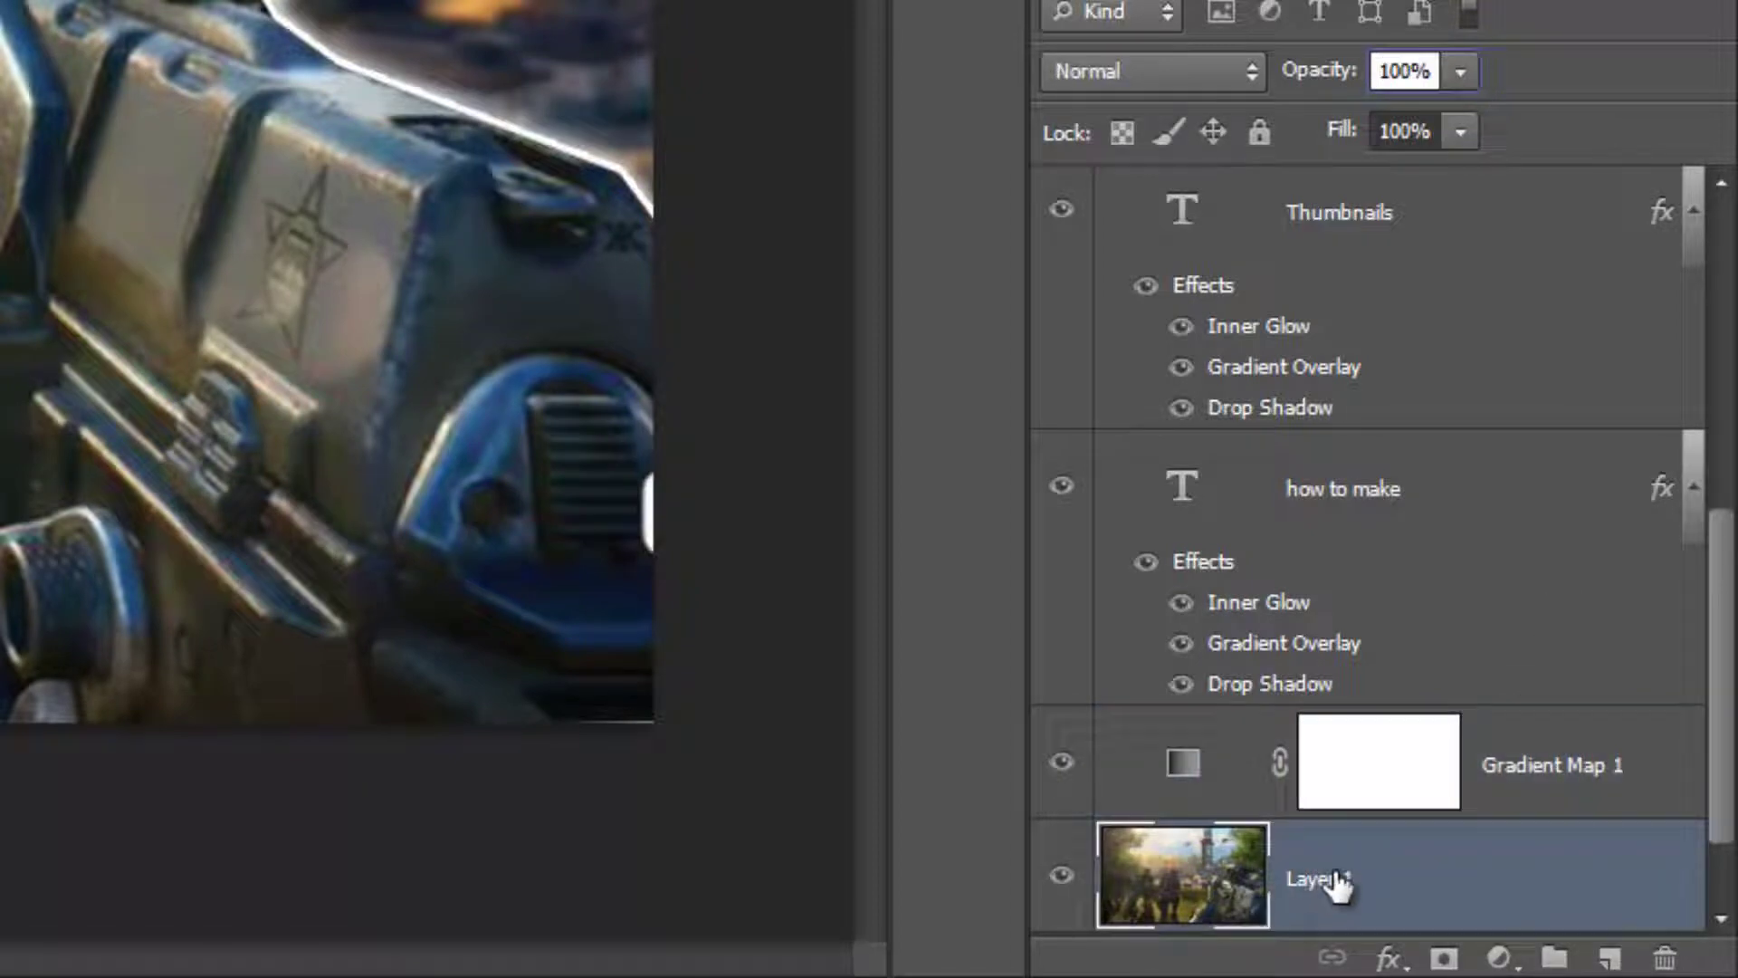
pyautogui.click(1386, 957)
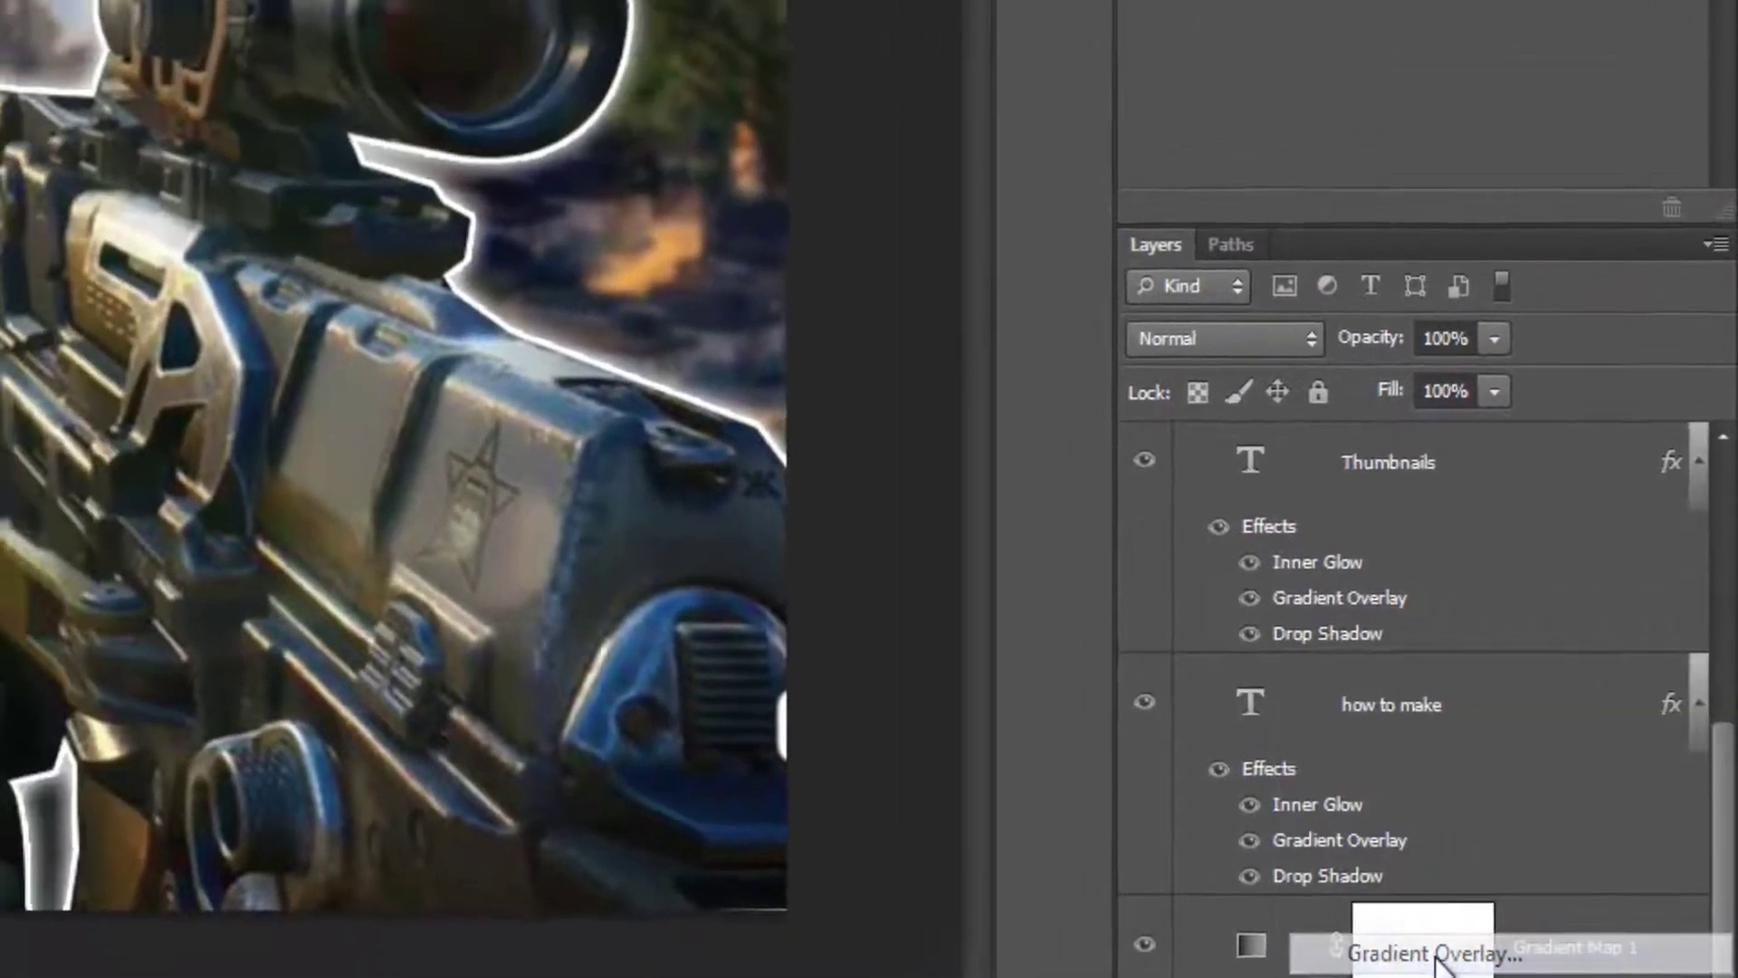
pyautogui.click(1408, 831)
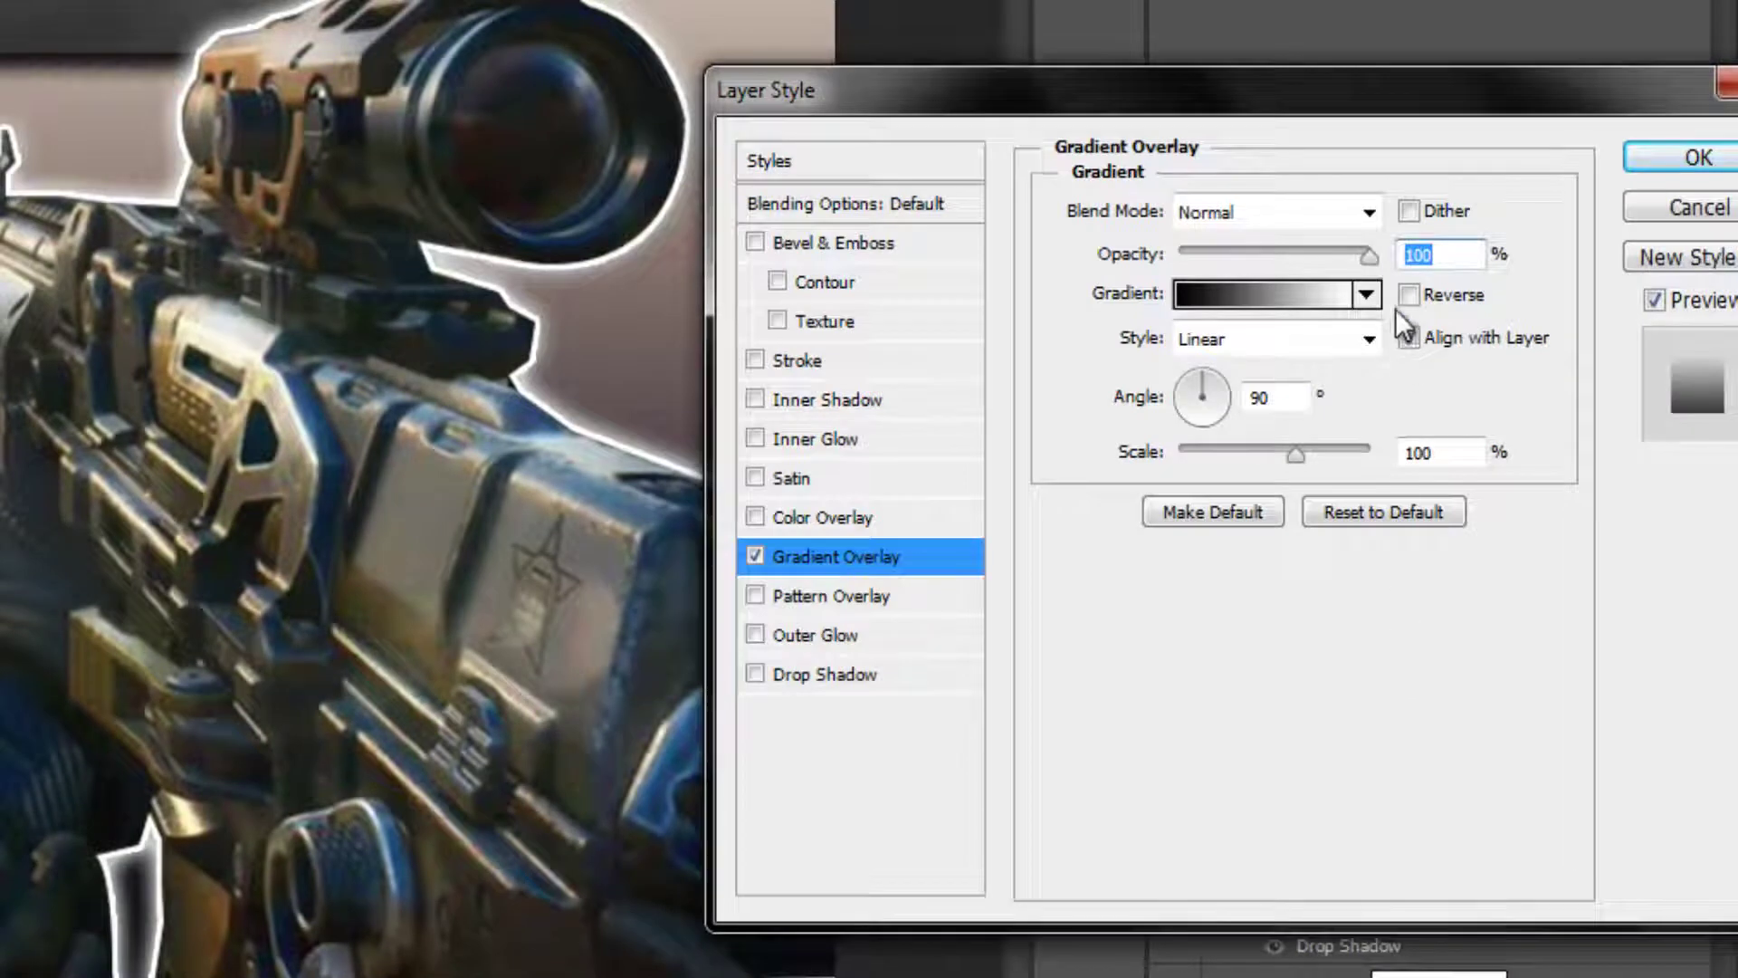
pyautogui.click(1337, 216)
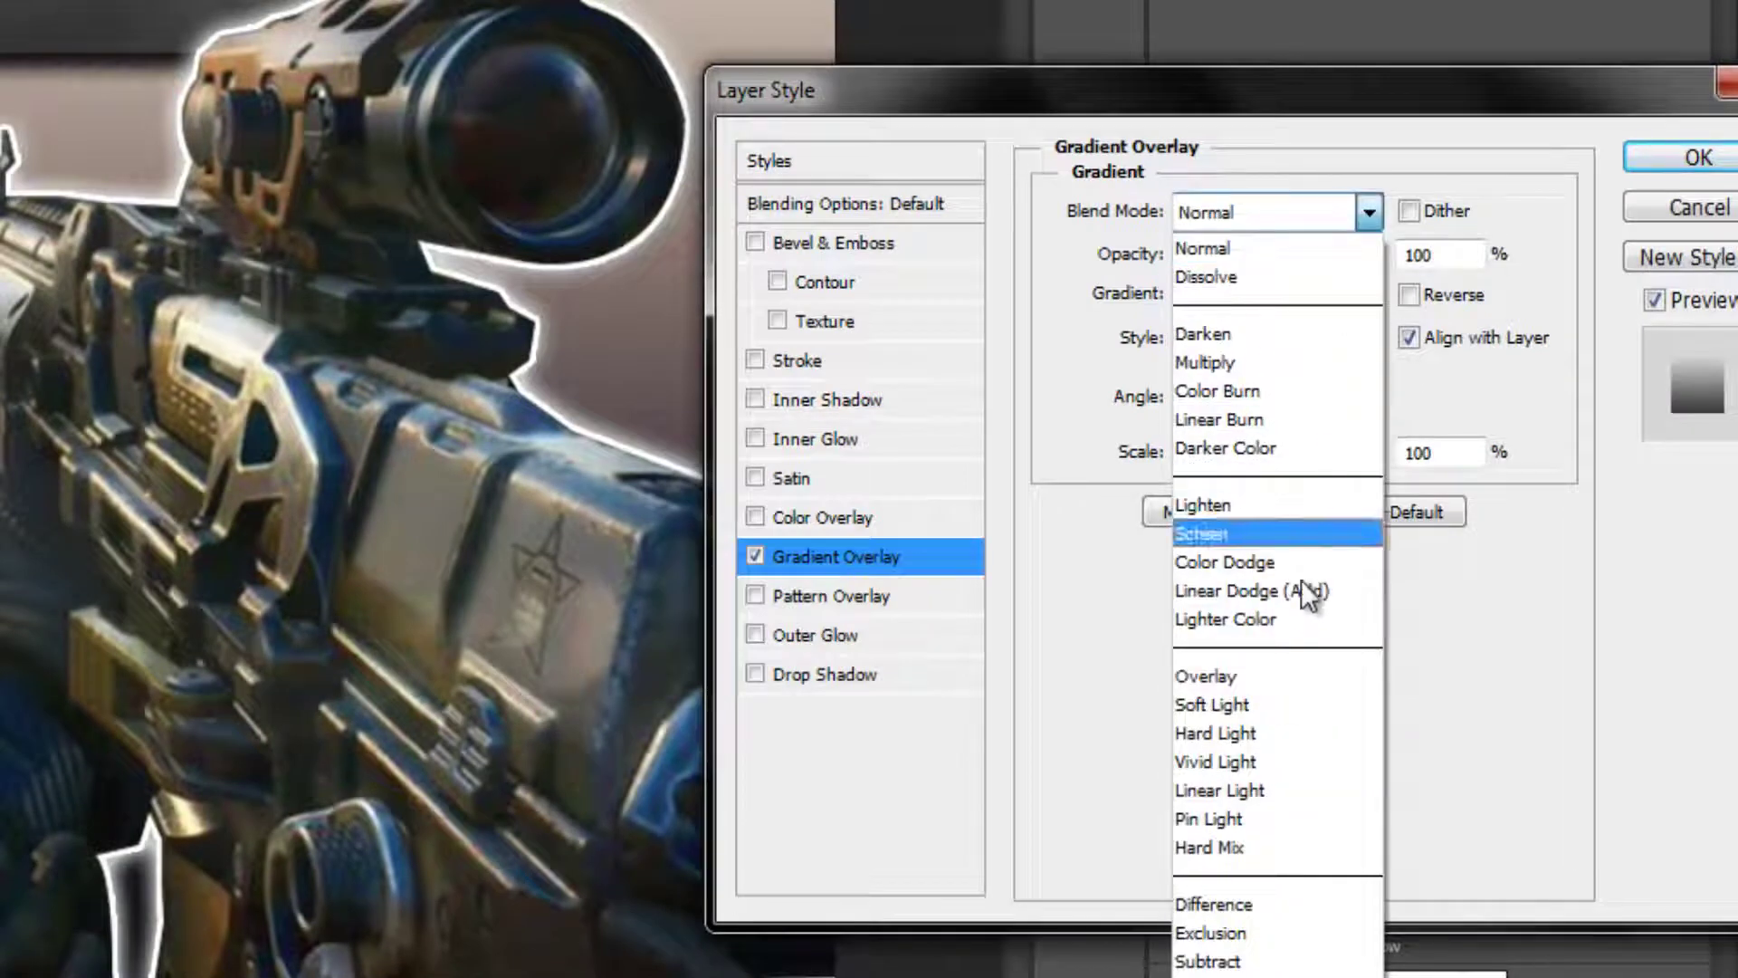
pyautogui.click(1269, 679)
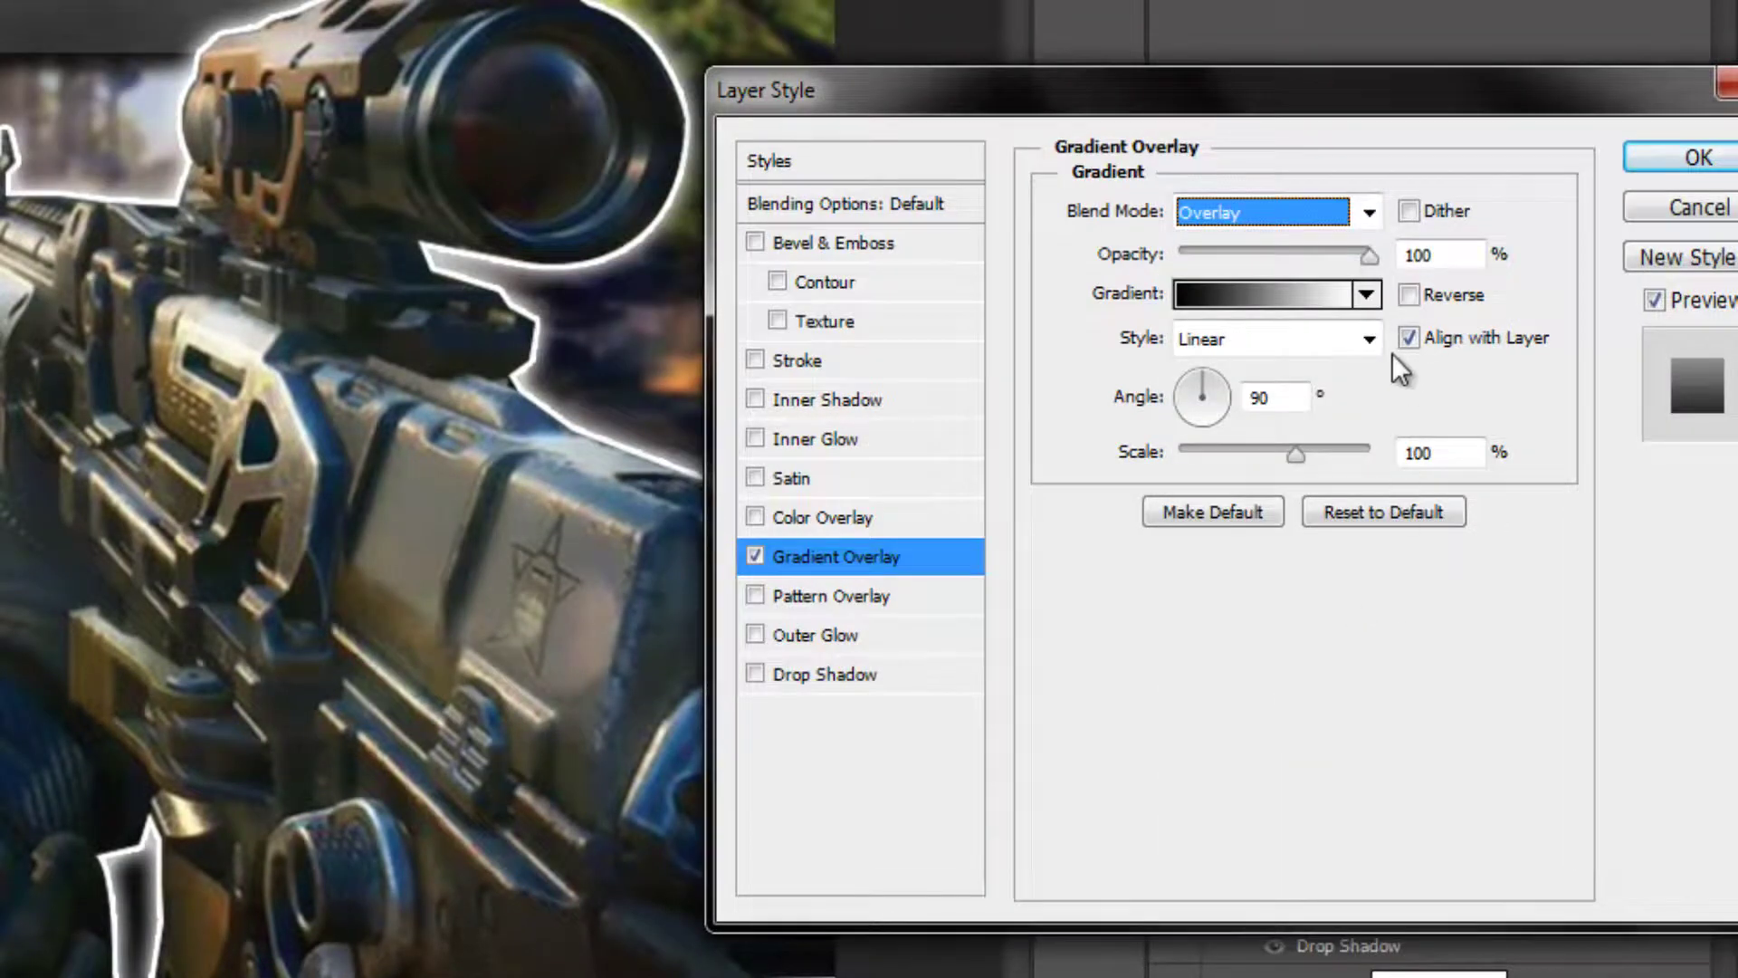
pyautogui.click(1364, 257)
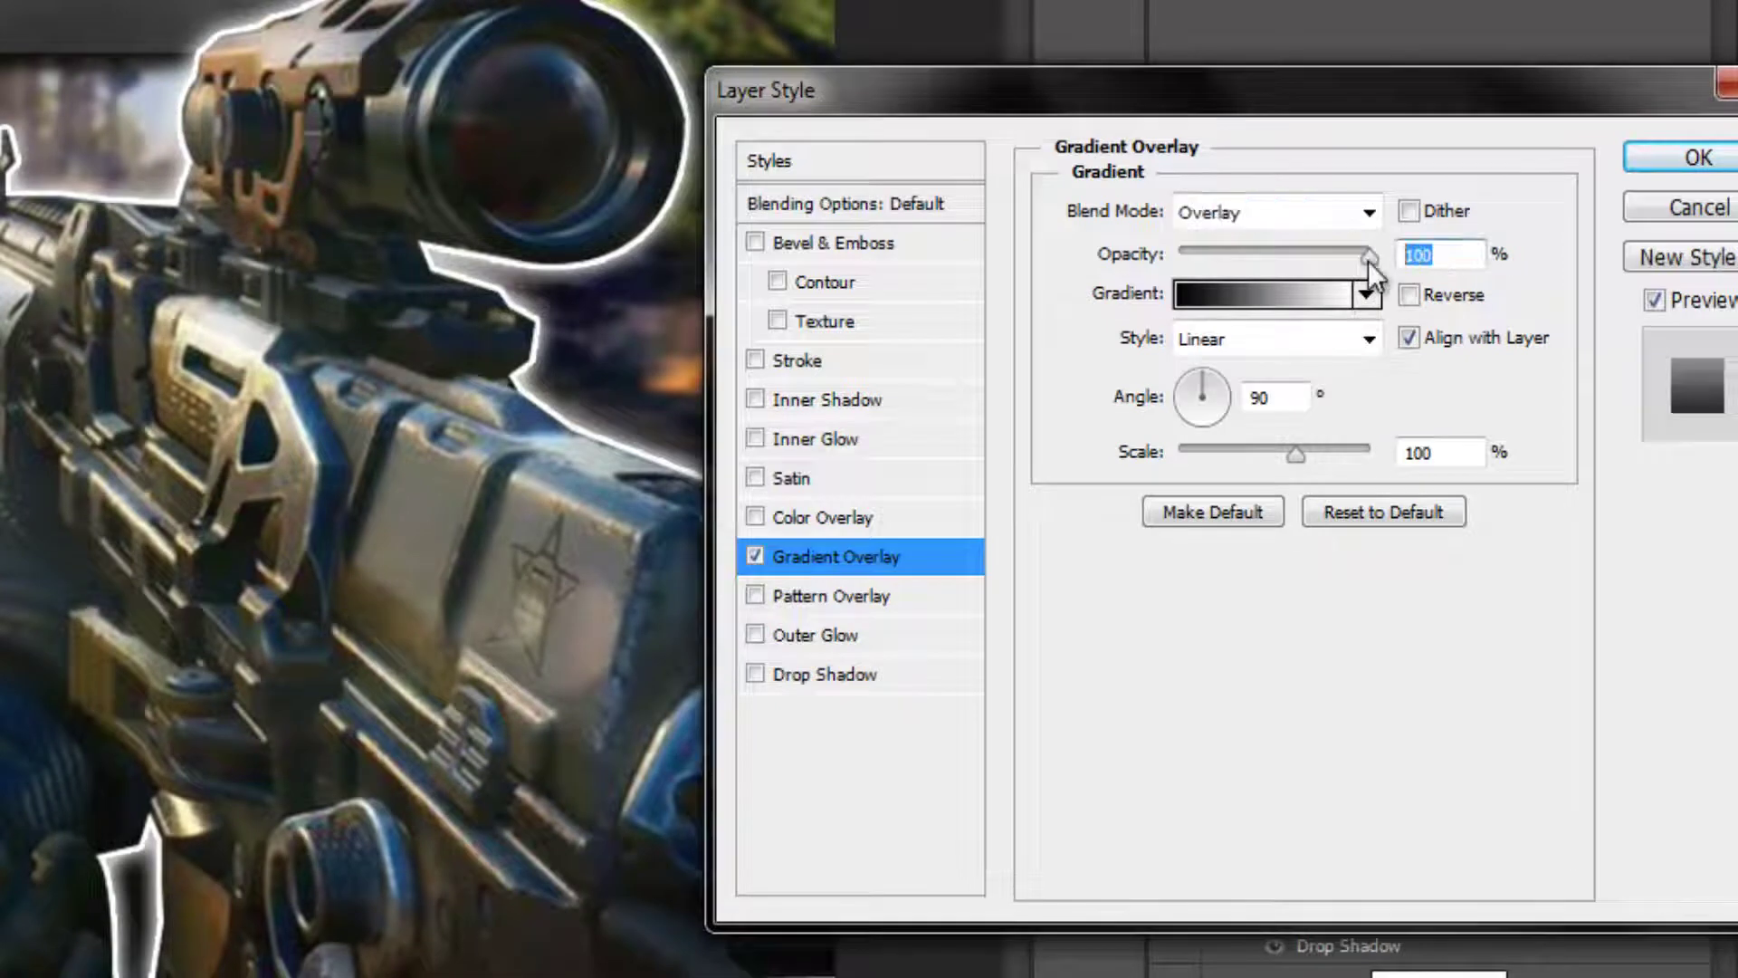
pyautogui.write('40')
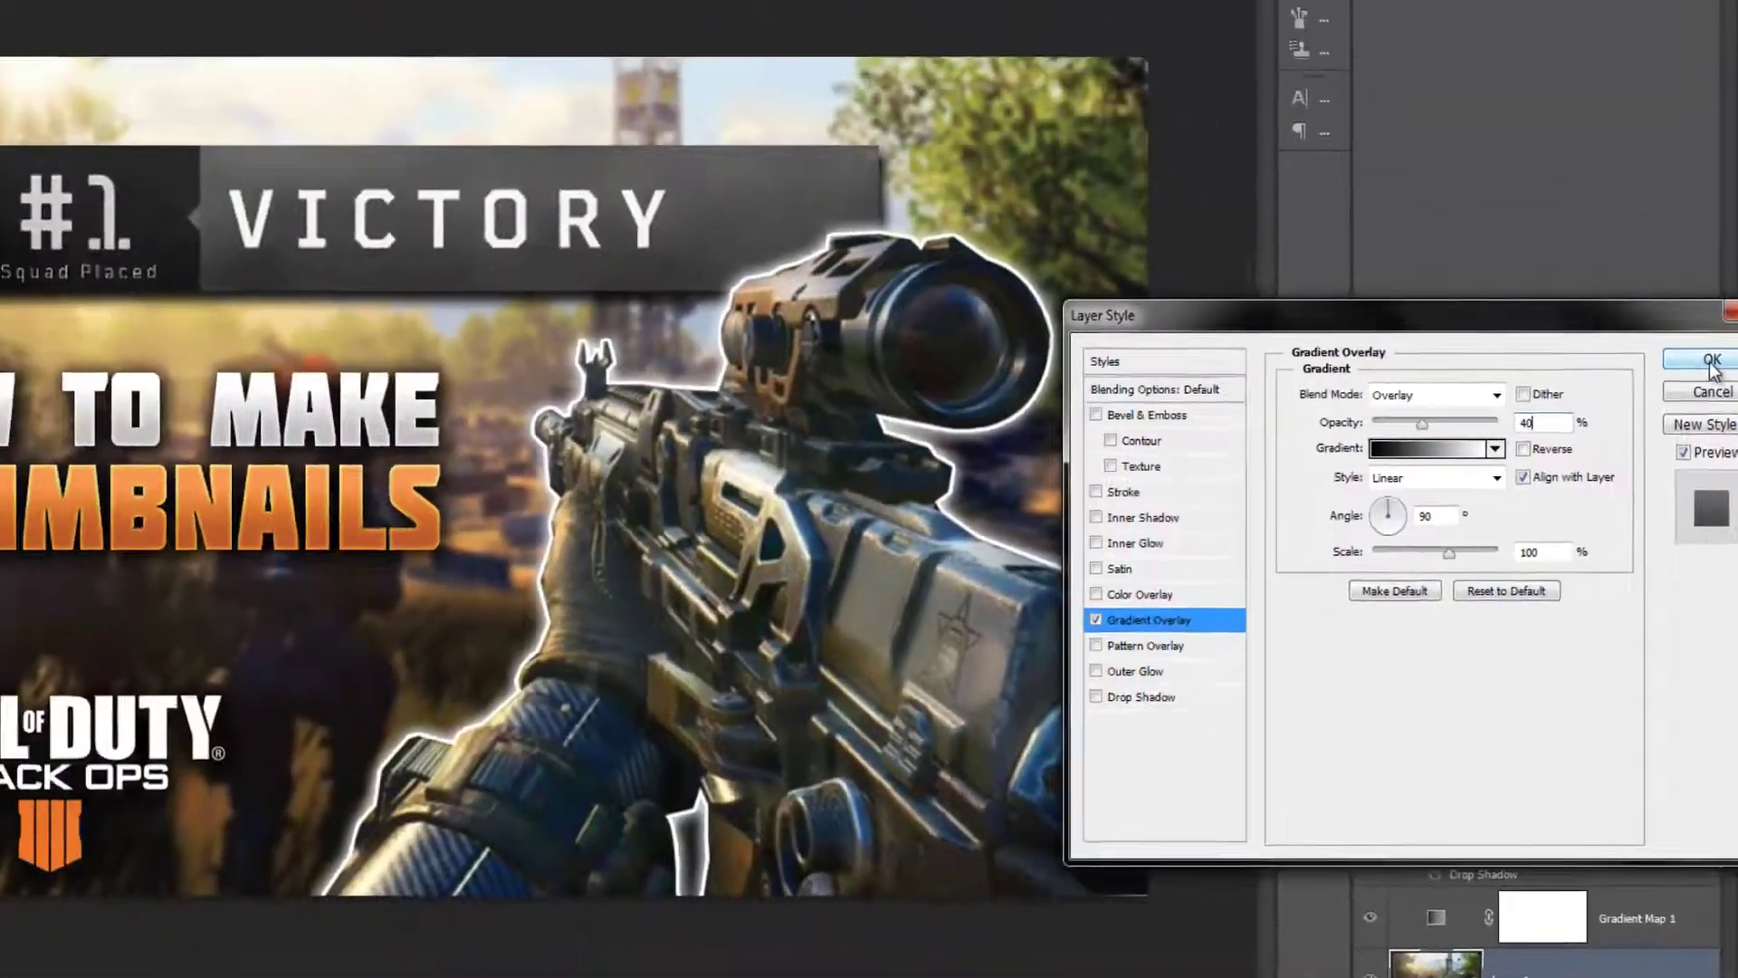
pyautogui.click(1699, 157)
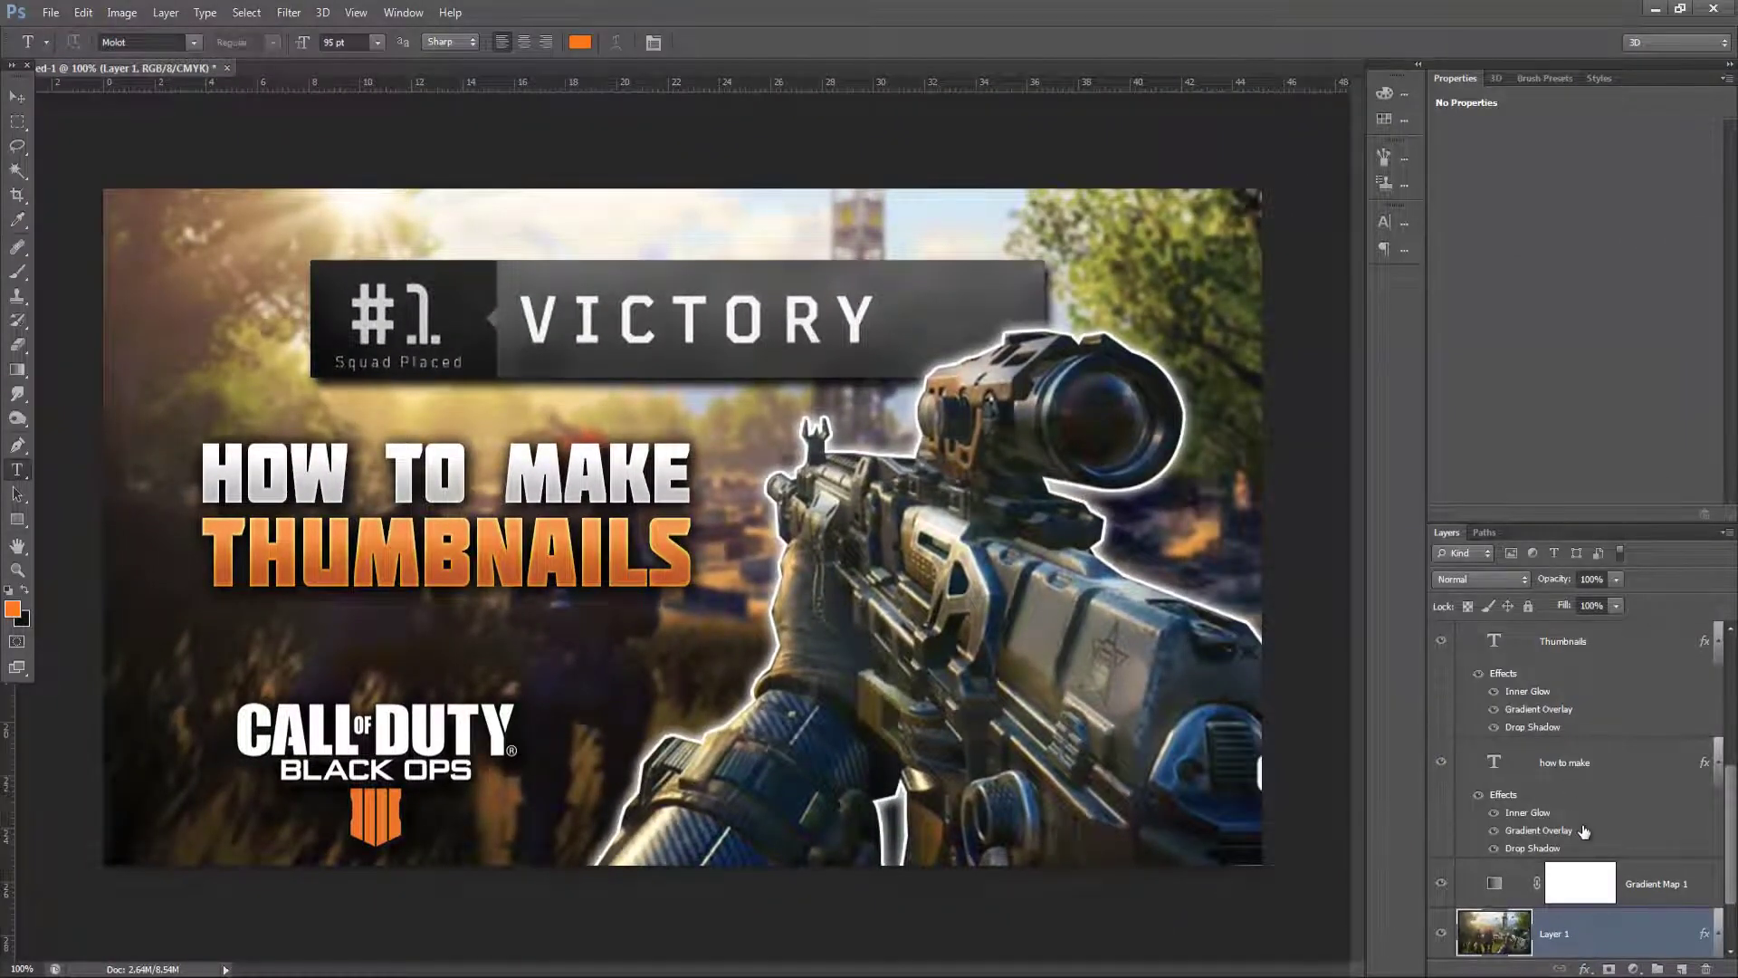
# Load a selection of the rifle's pixels from Layer 2
pyautogui.scroll(5, 1584, 831)
pyautogui.scroll(3, 1501, 788)
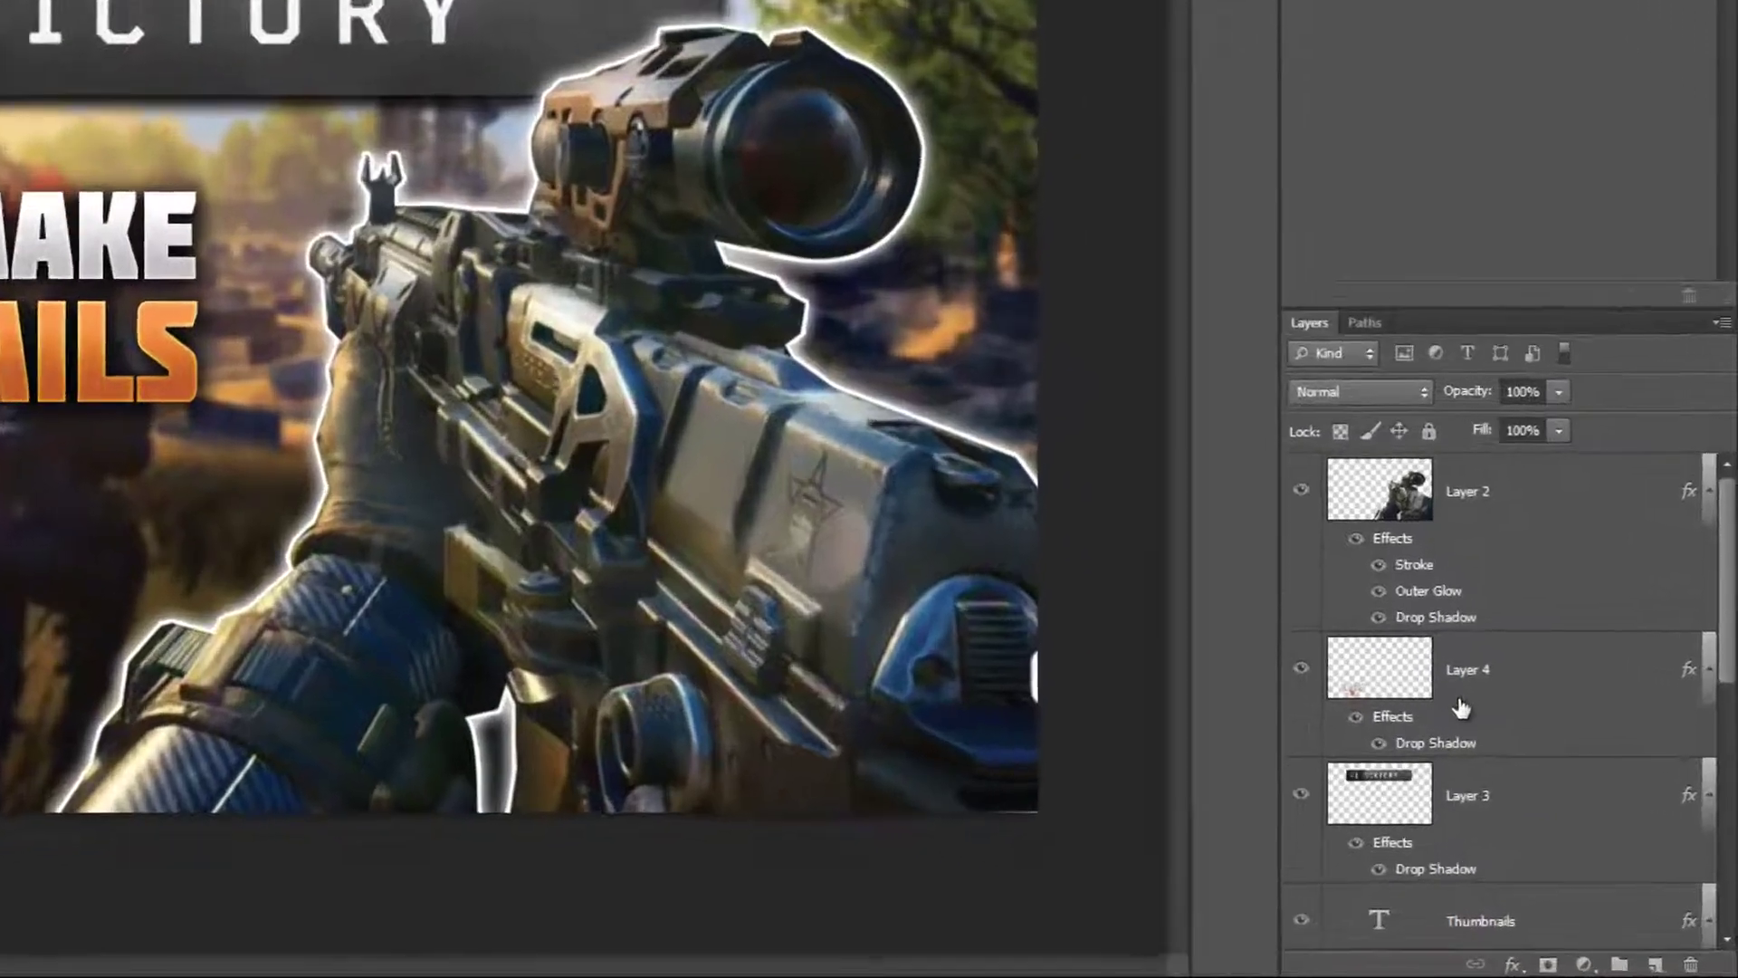
pyautogui.click(1563, 645)
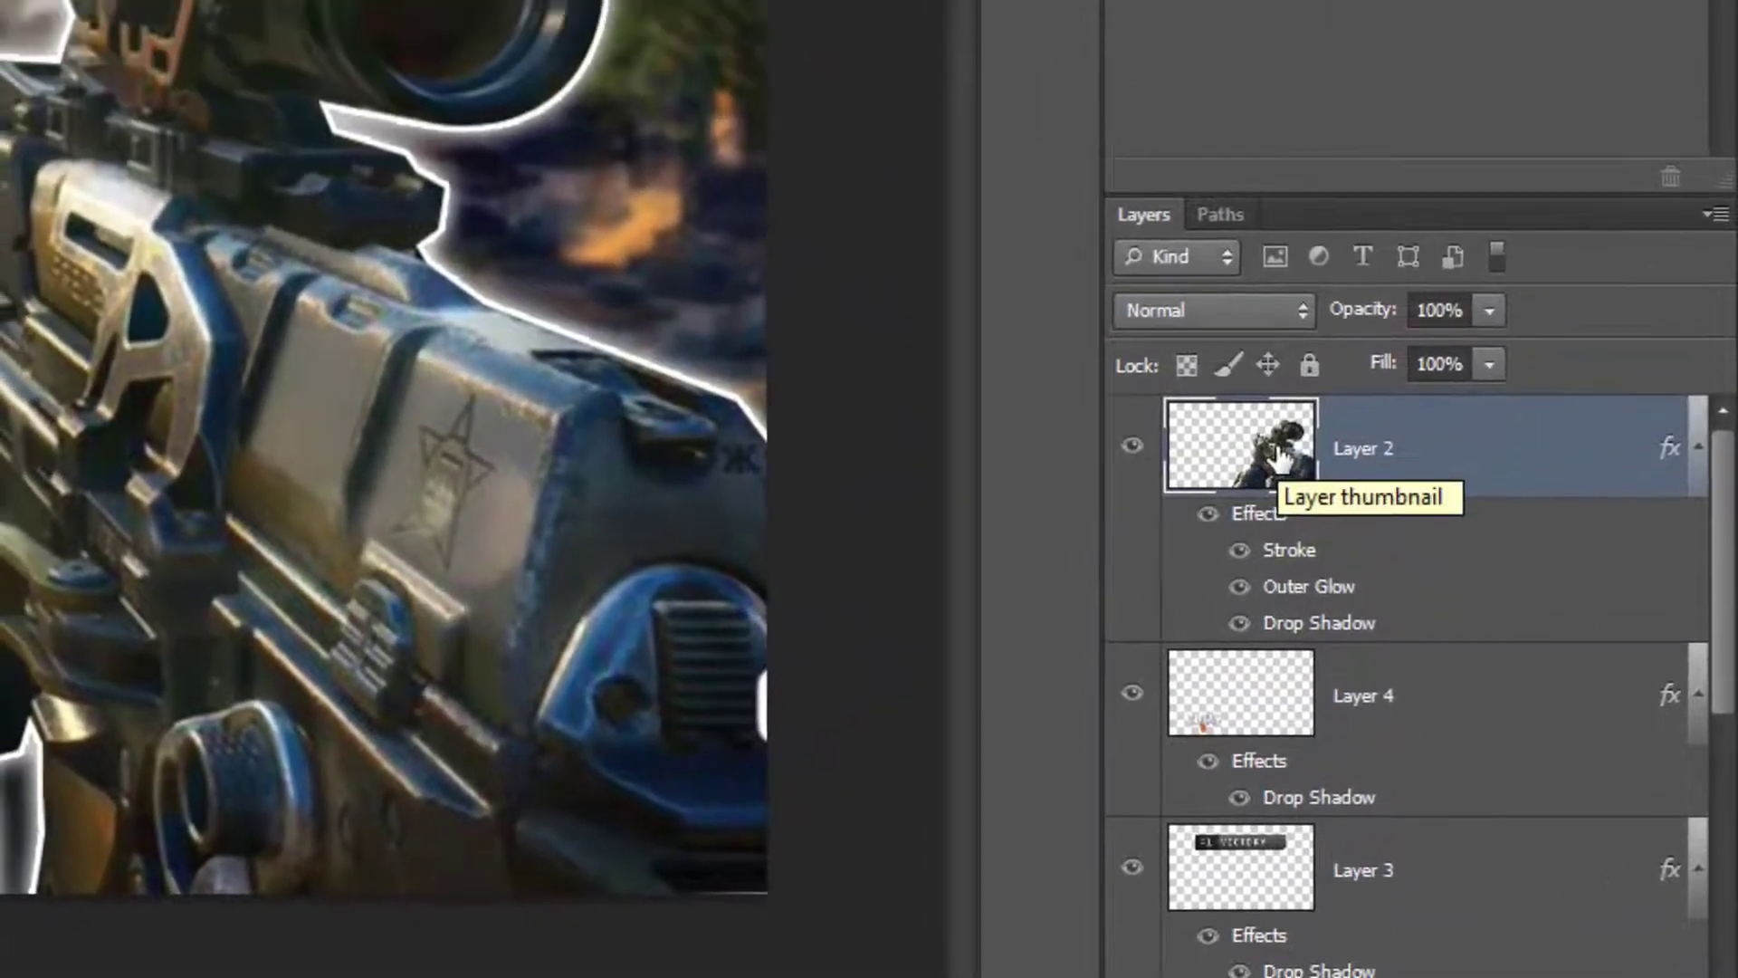
pyautogui.rightClick(1240, 292)
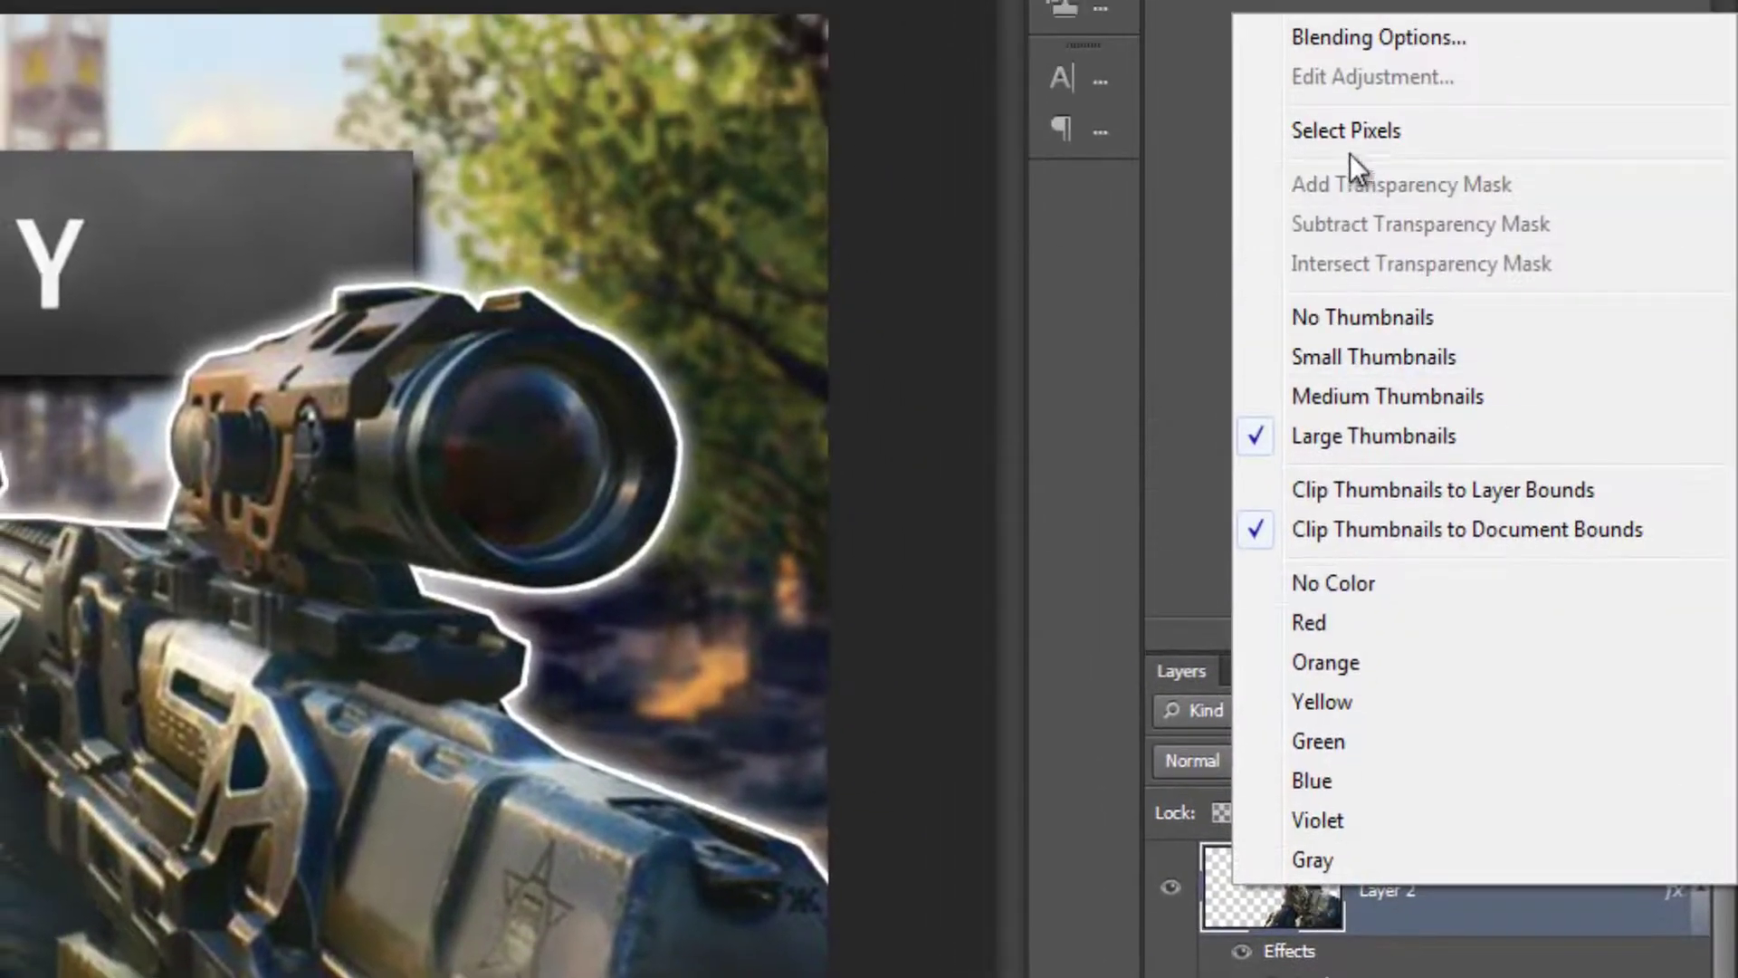
pyautogui.click(1350, 143)
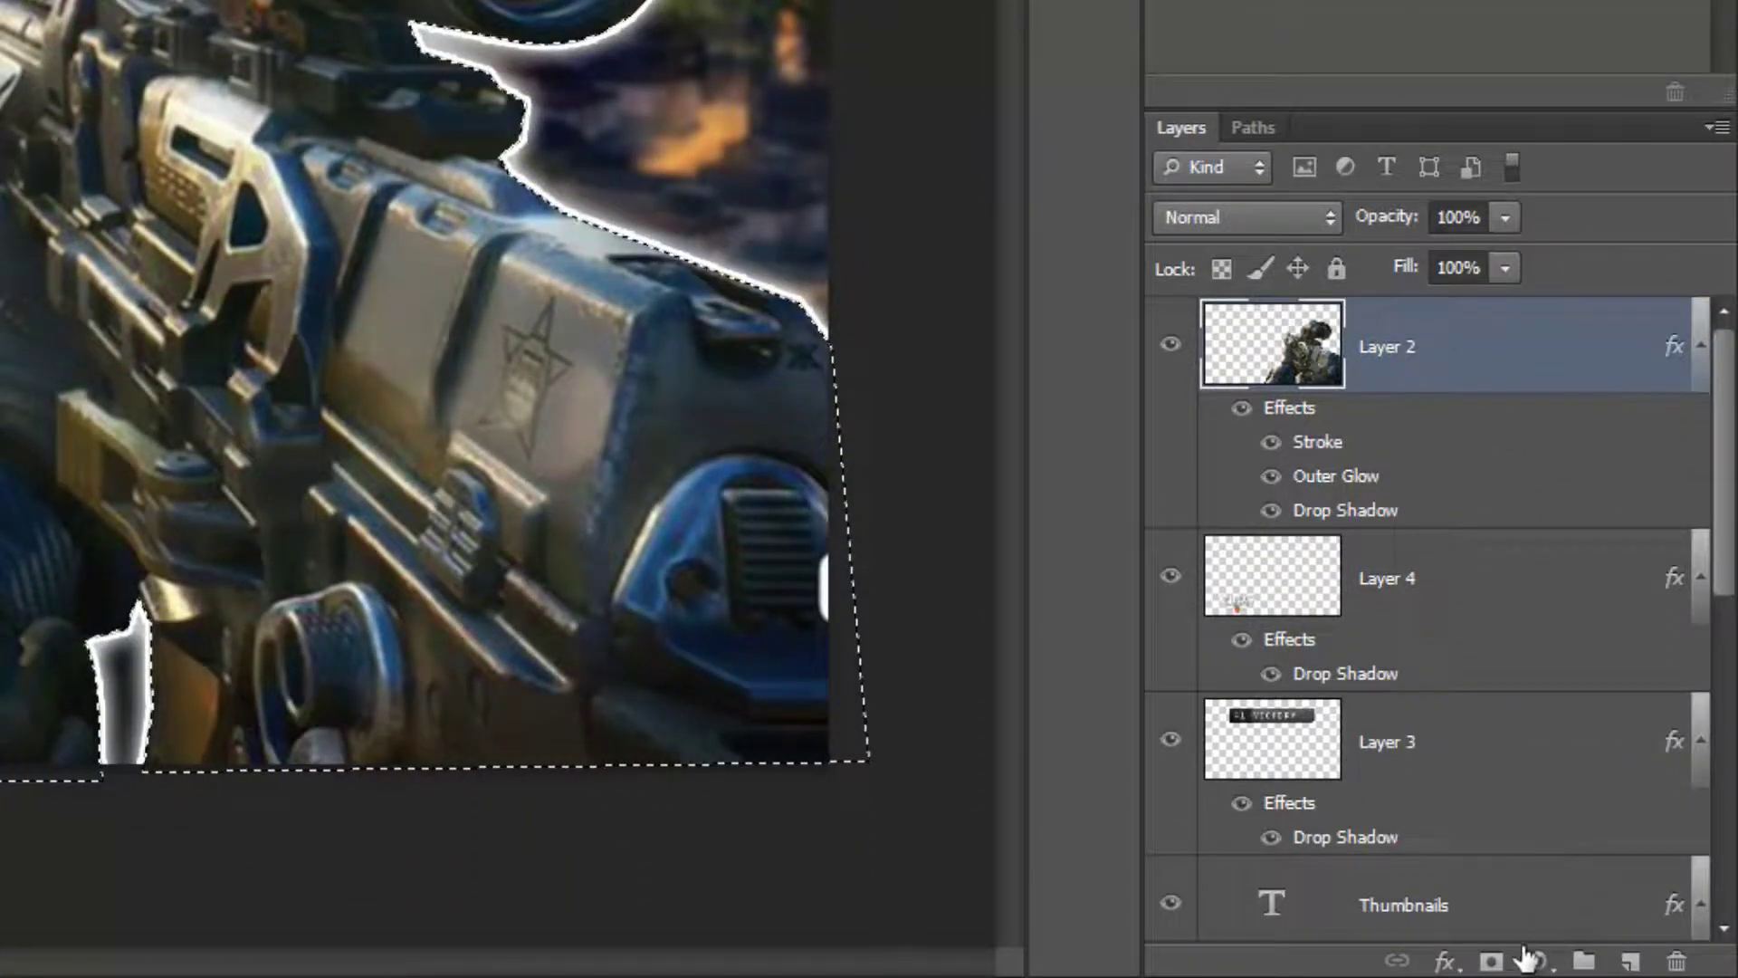
# Add a Levels adjustment masked to the rifle with inputs 15, 1.06 and 201
pyautogui.click(1537, 961)
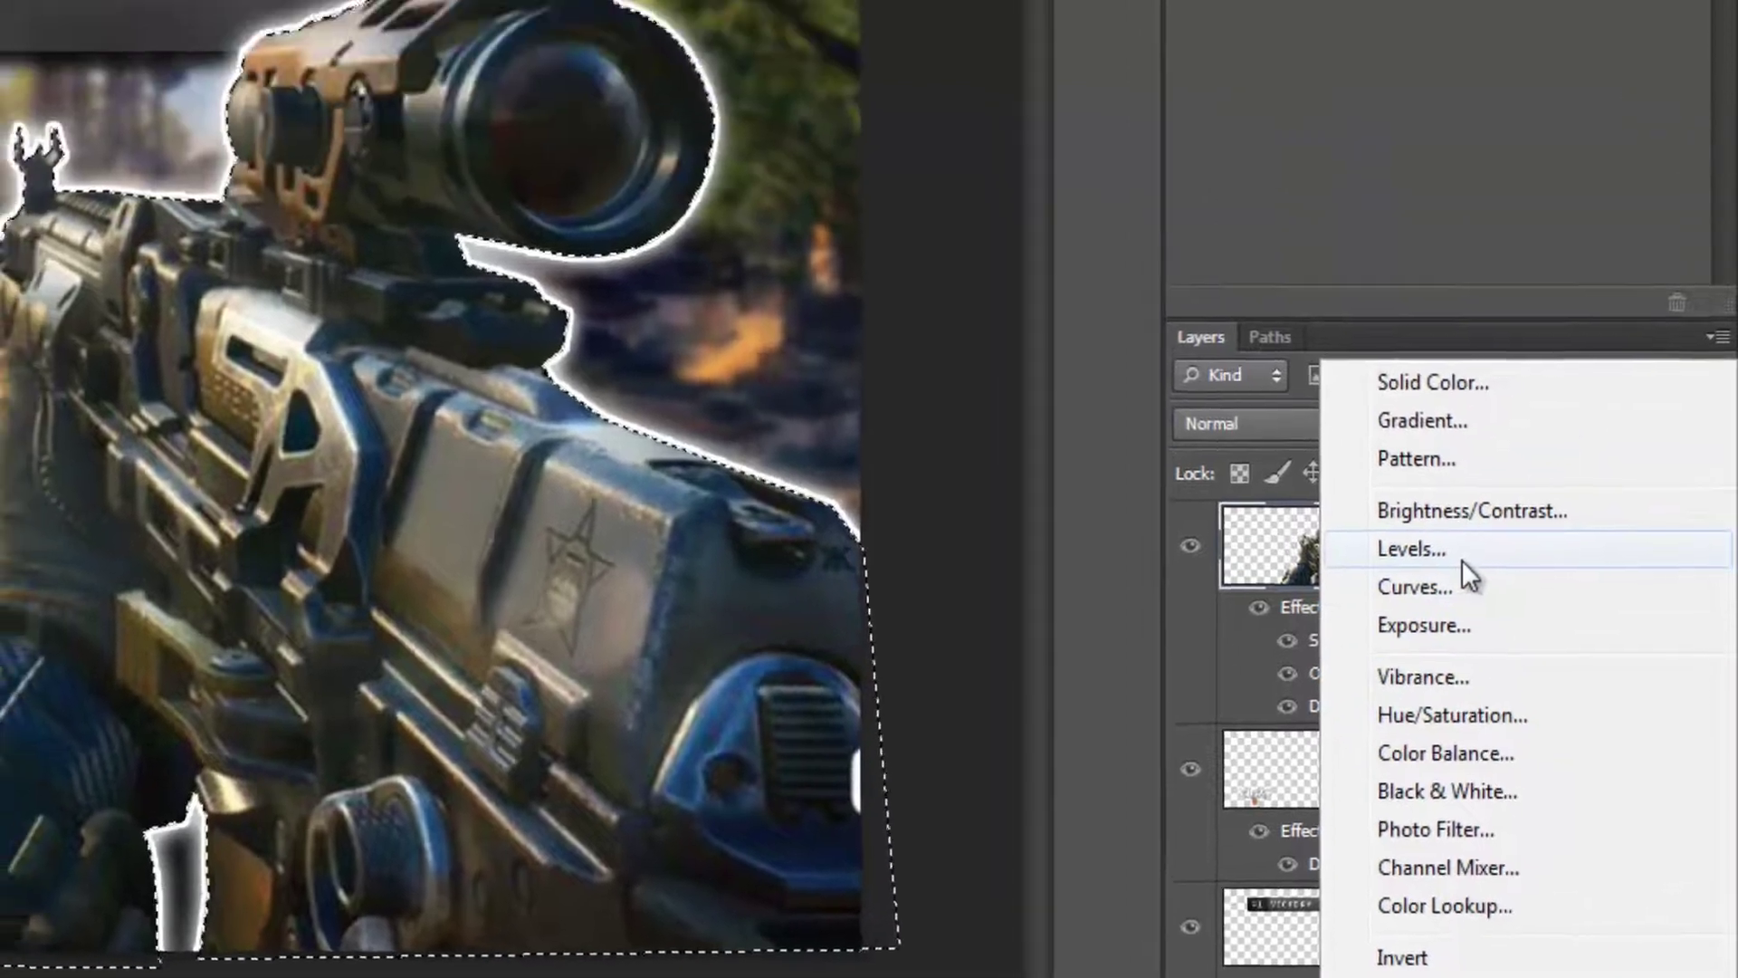
pyautogui.click(1462, 560)
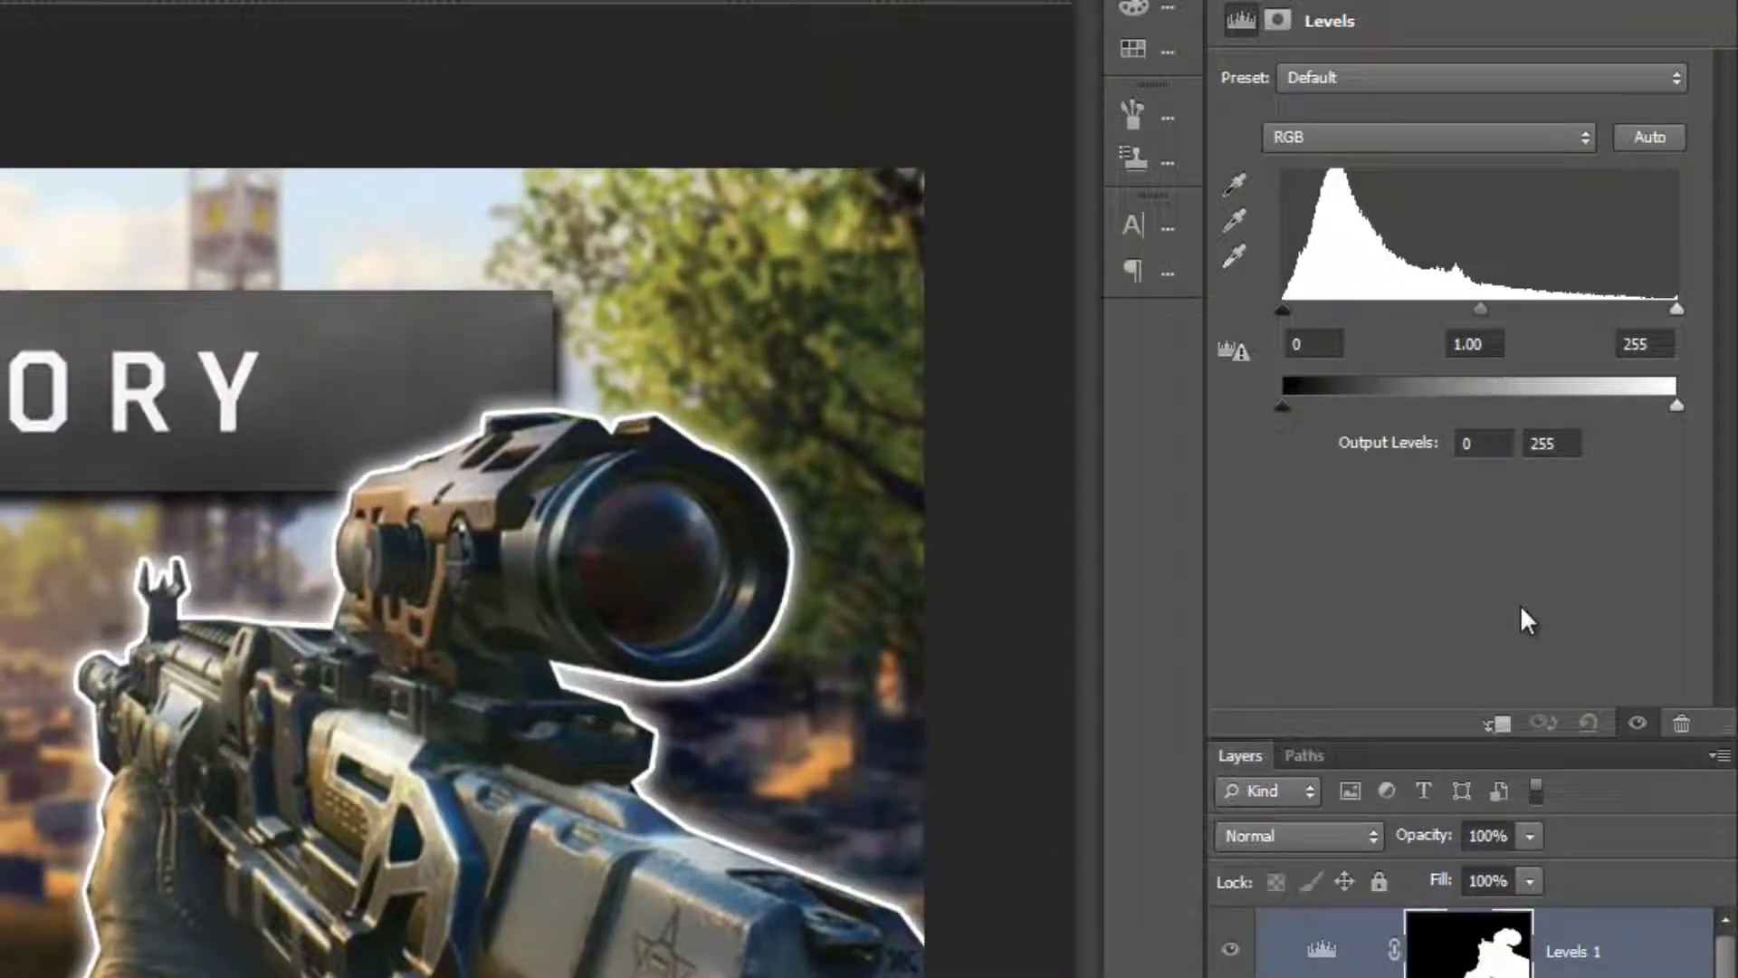
pyautogui.moveTo(1676, 309); pyautogui.dragTo(1594, 313)
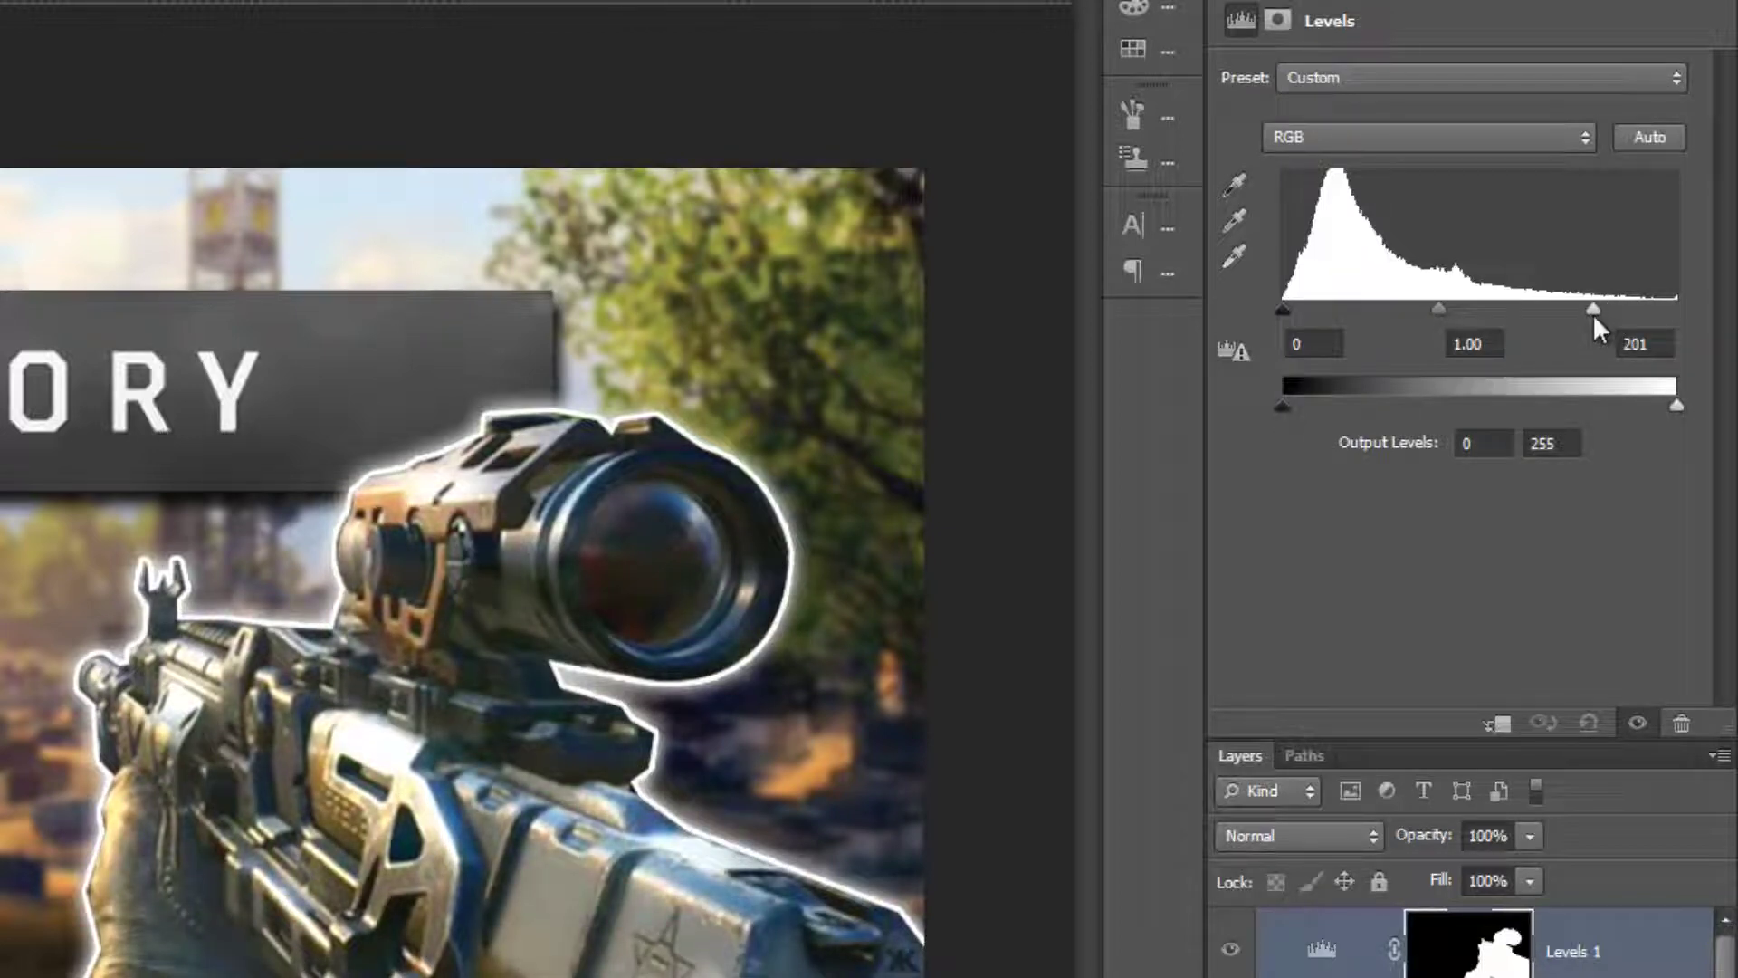
pyautogui.moveTo(1439, 313); pyautogui.dragTo(1460, 308)
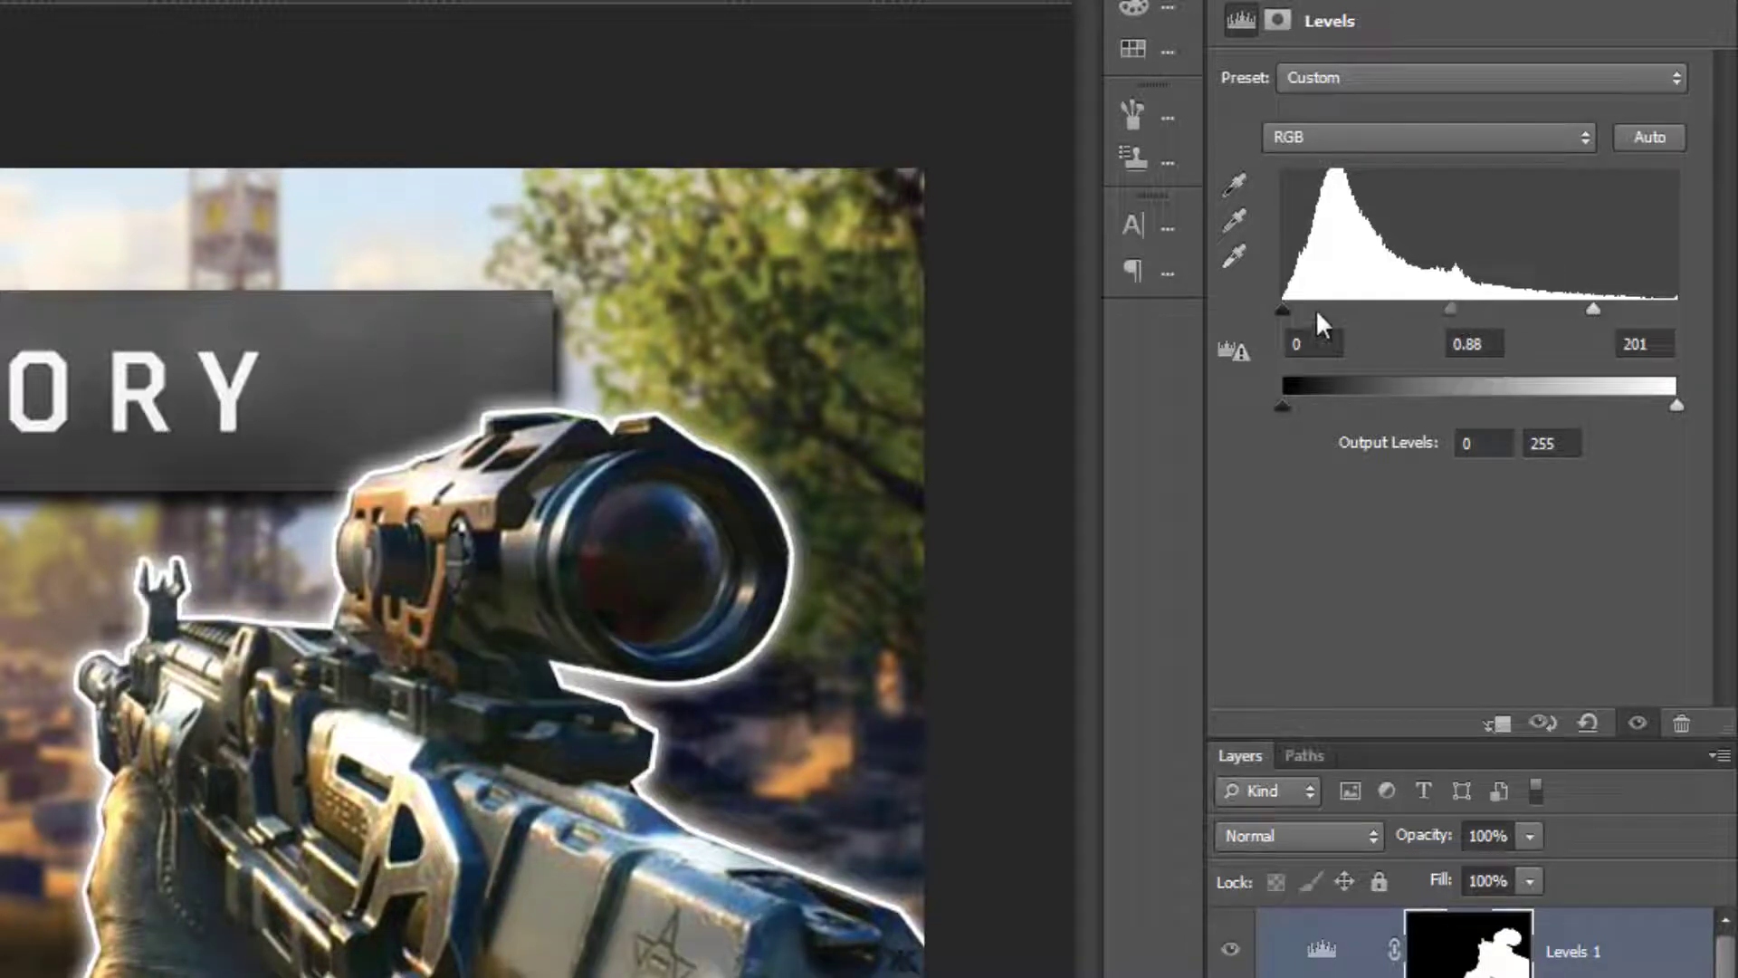
pyautogui.moveTo(1286, 308); pyautogui.dragTo(1305, 306)
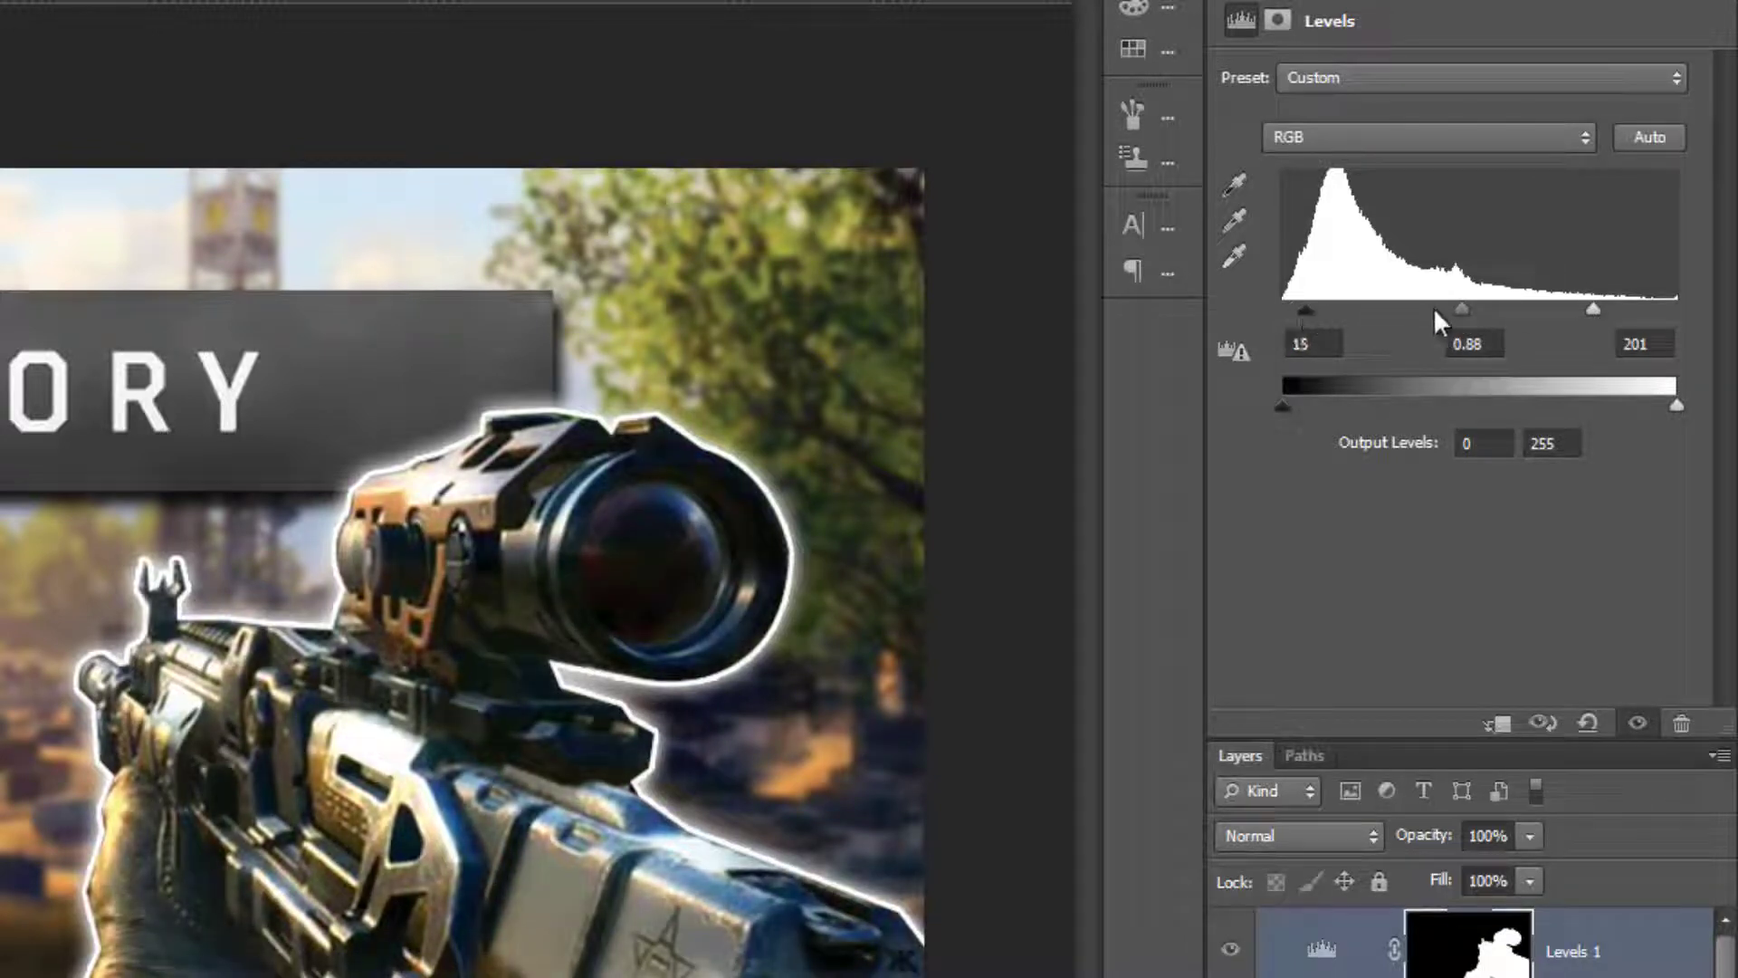
pyautogui.moveTo(1461, 309); pyautogui.dragTo(1440, 308)
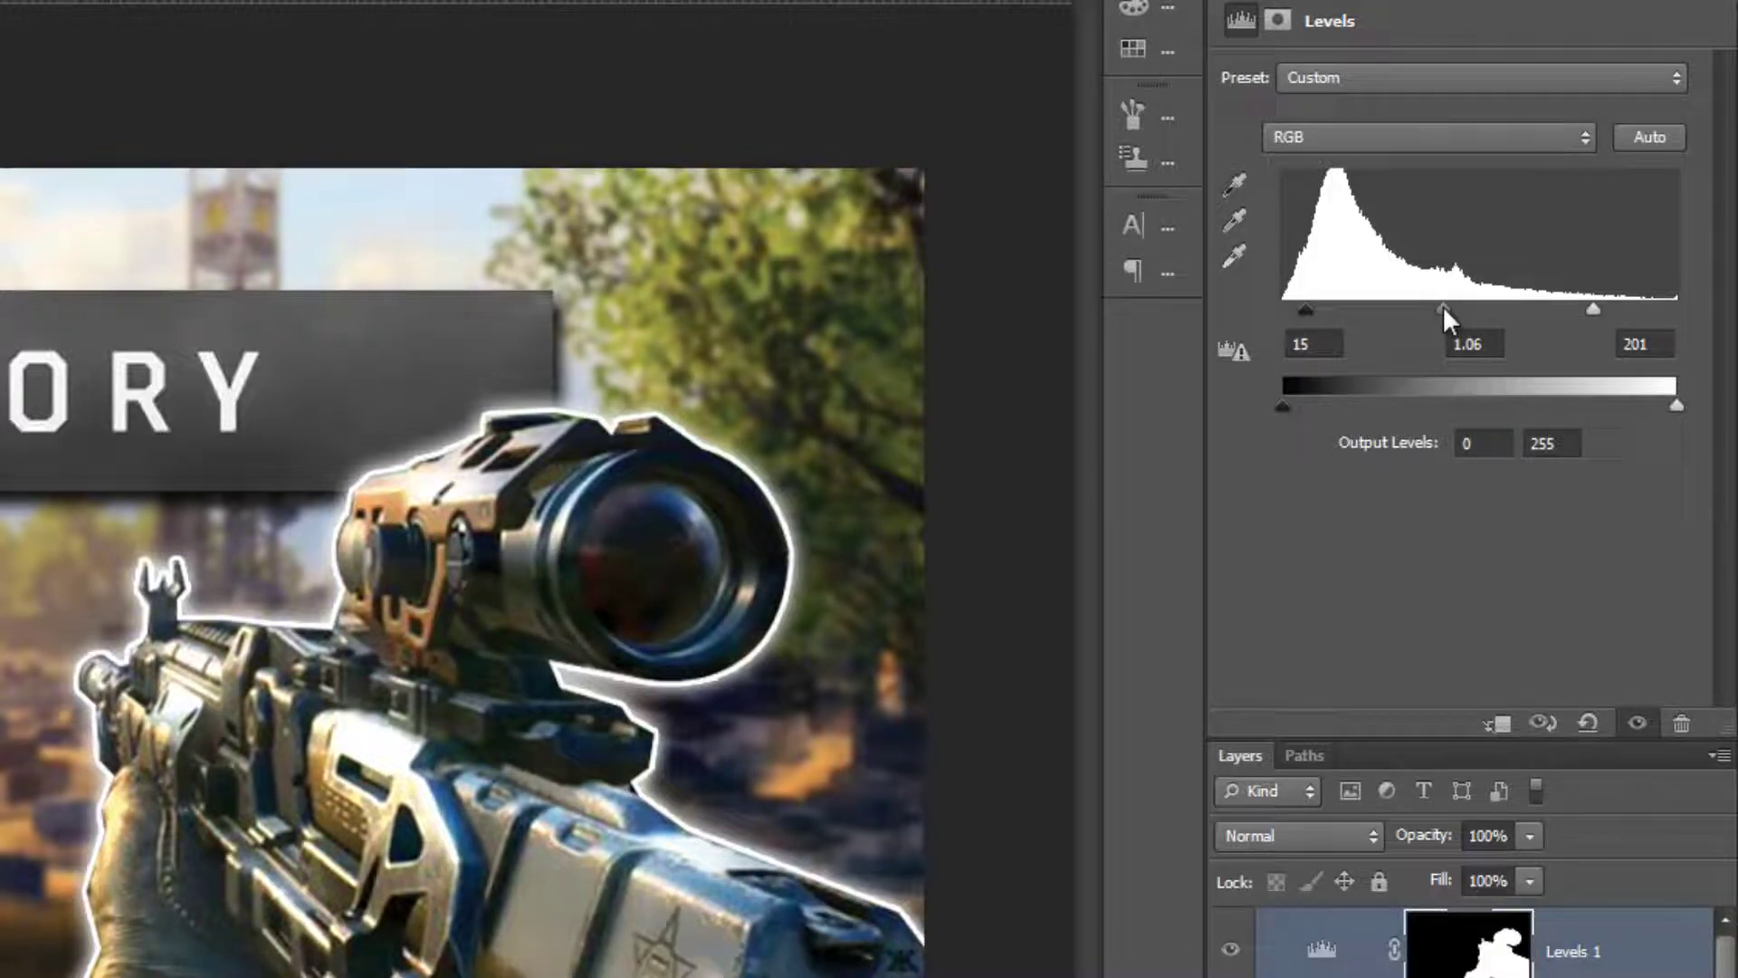